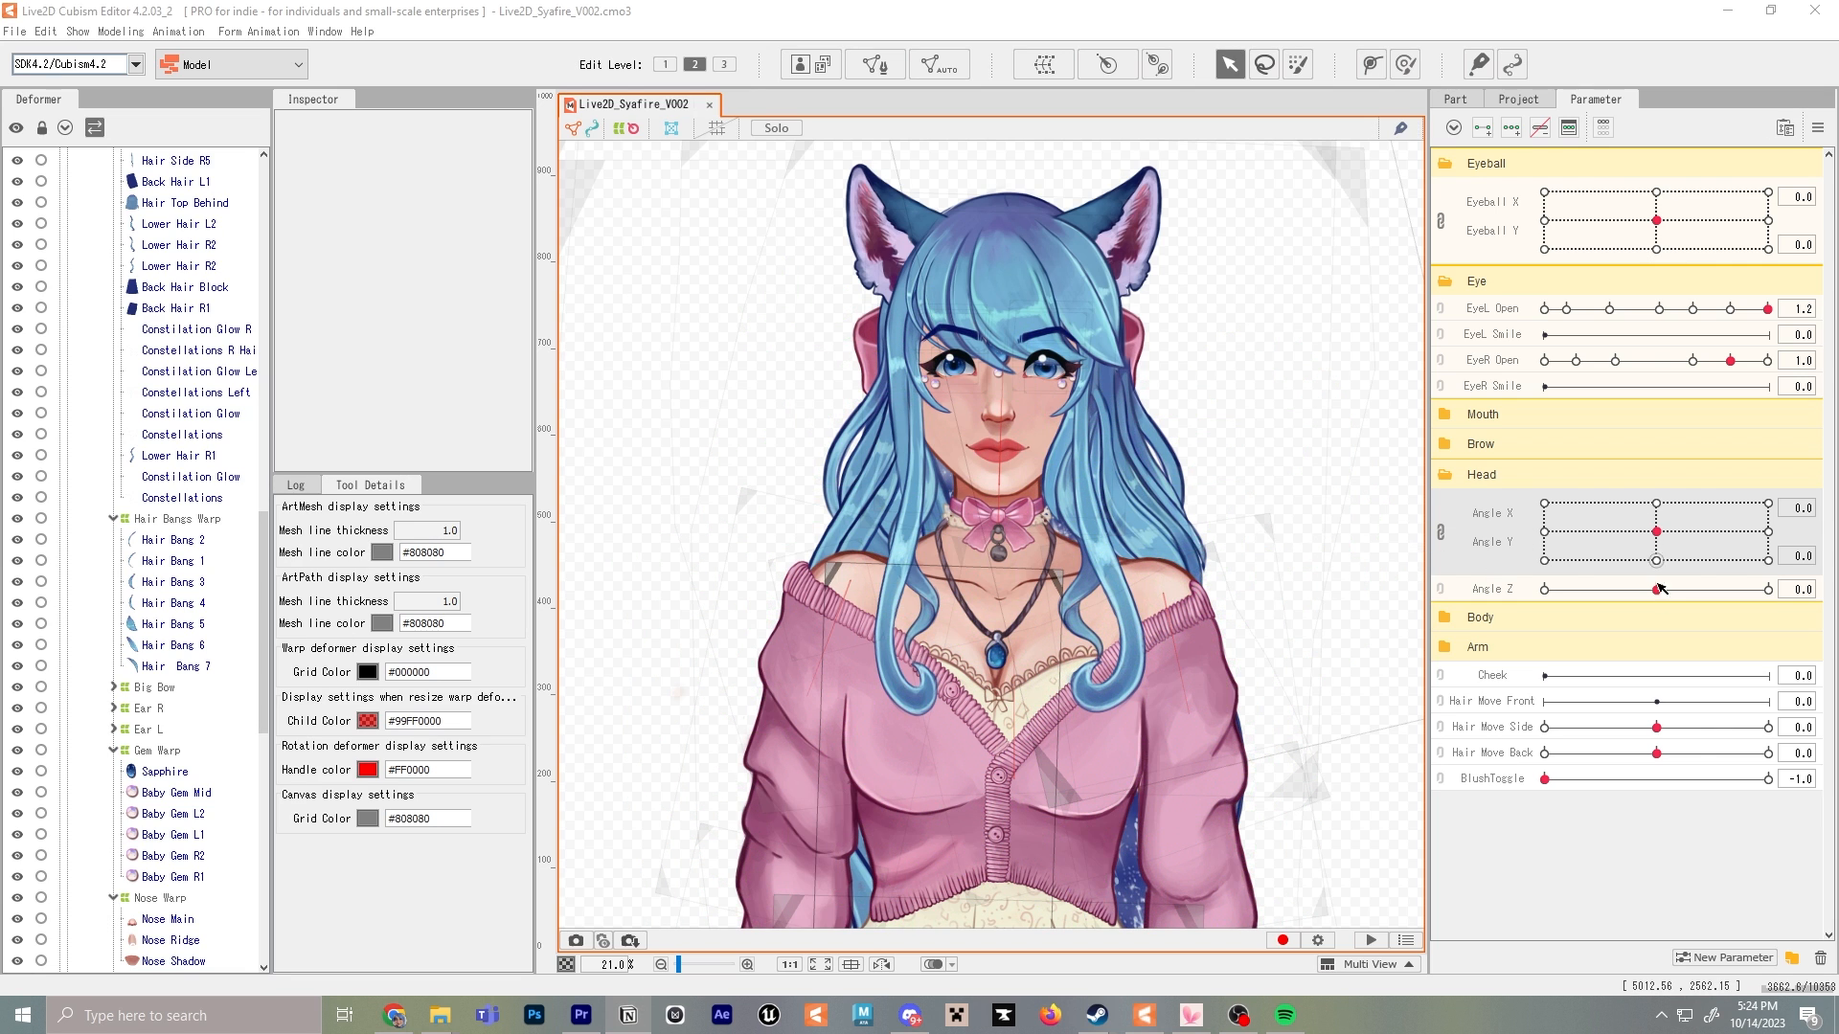
# Preview the BlushToggle parameter by switching it to 1.0 and back to -1.0
pyautogui.moveTo(1558, 786); pyautogui.dragTo(1625, 787)
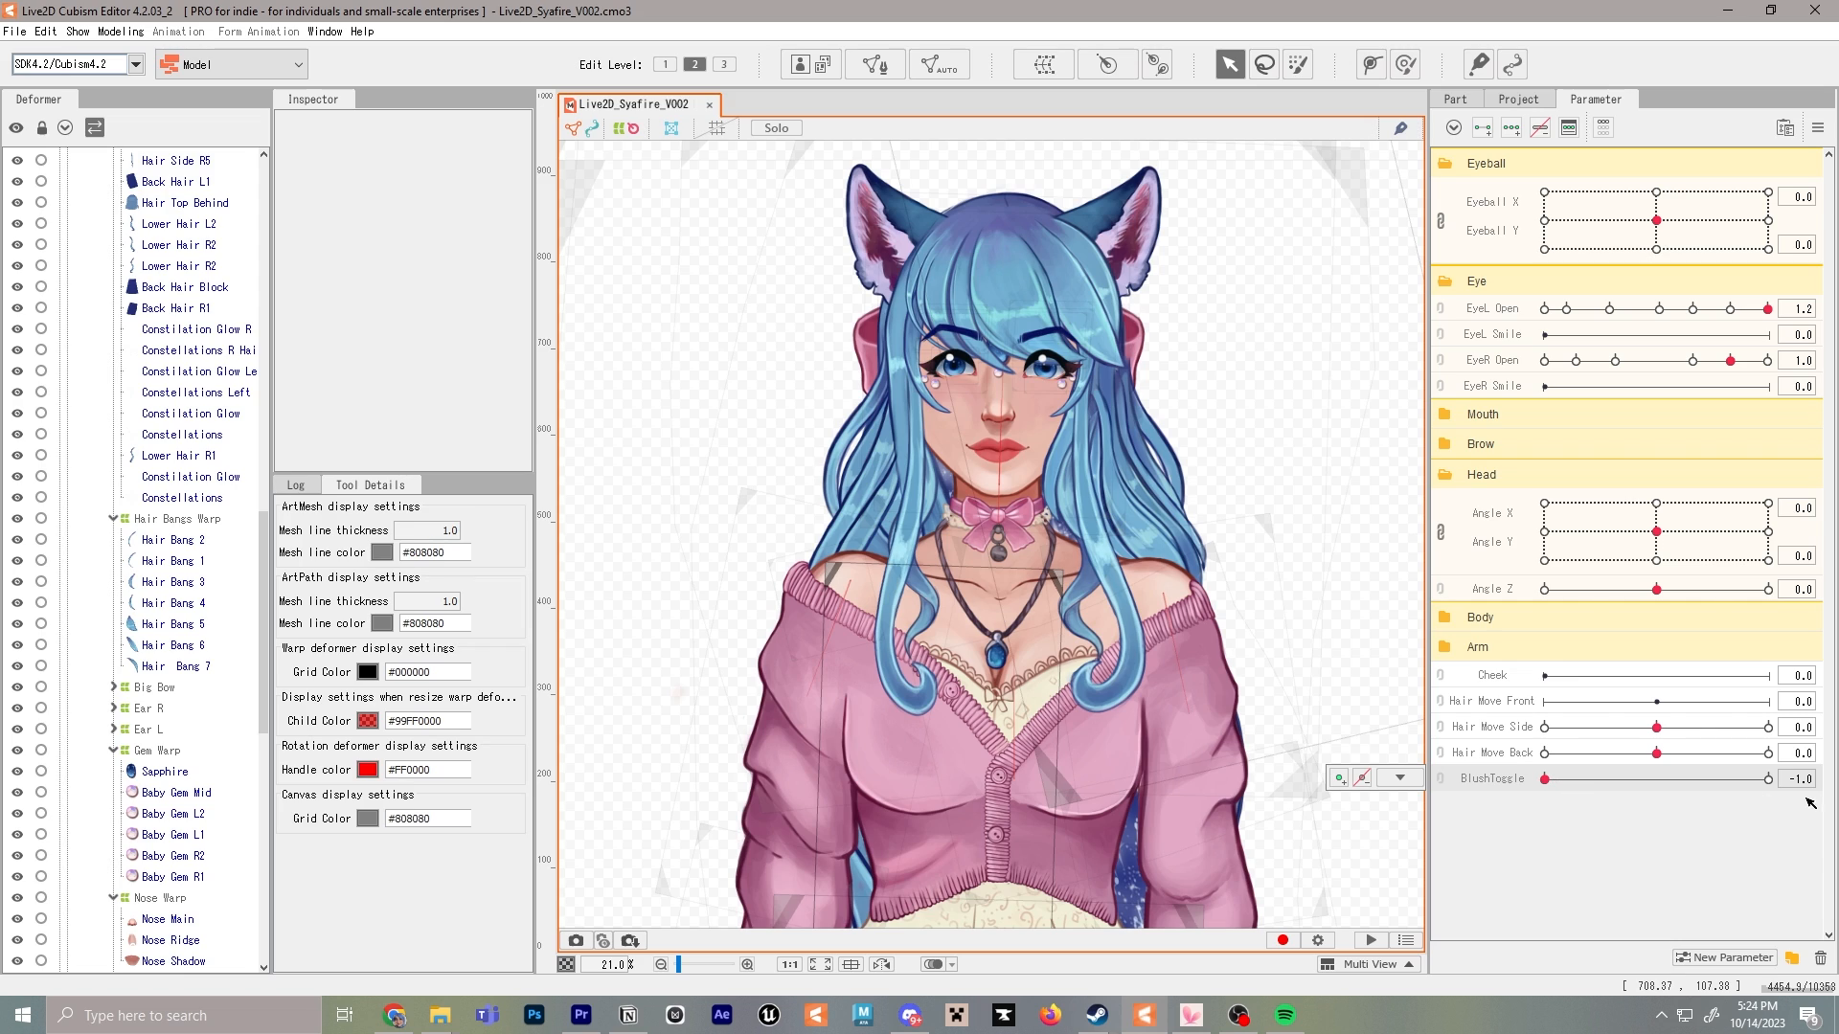
pyautogui.click(1774, 784)
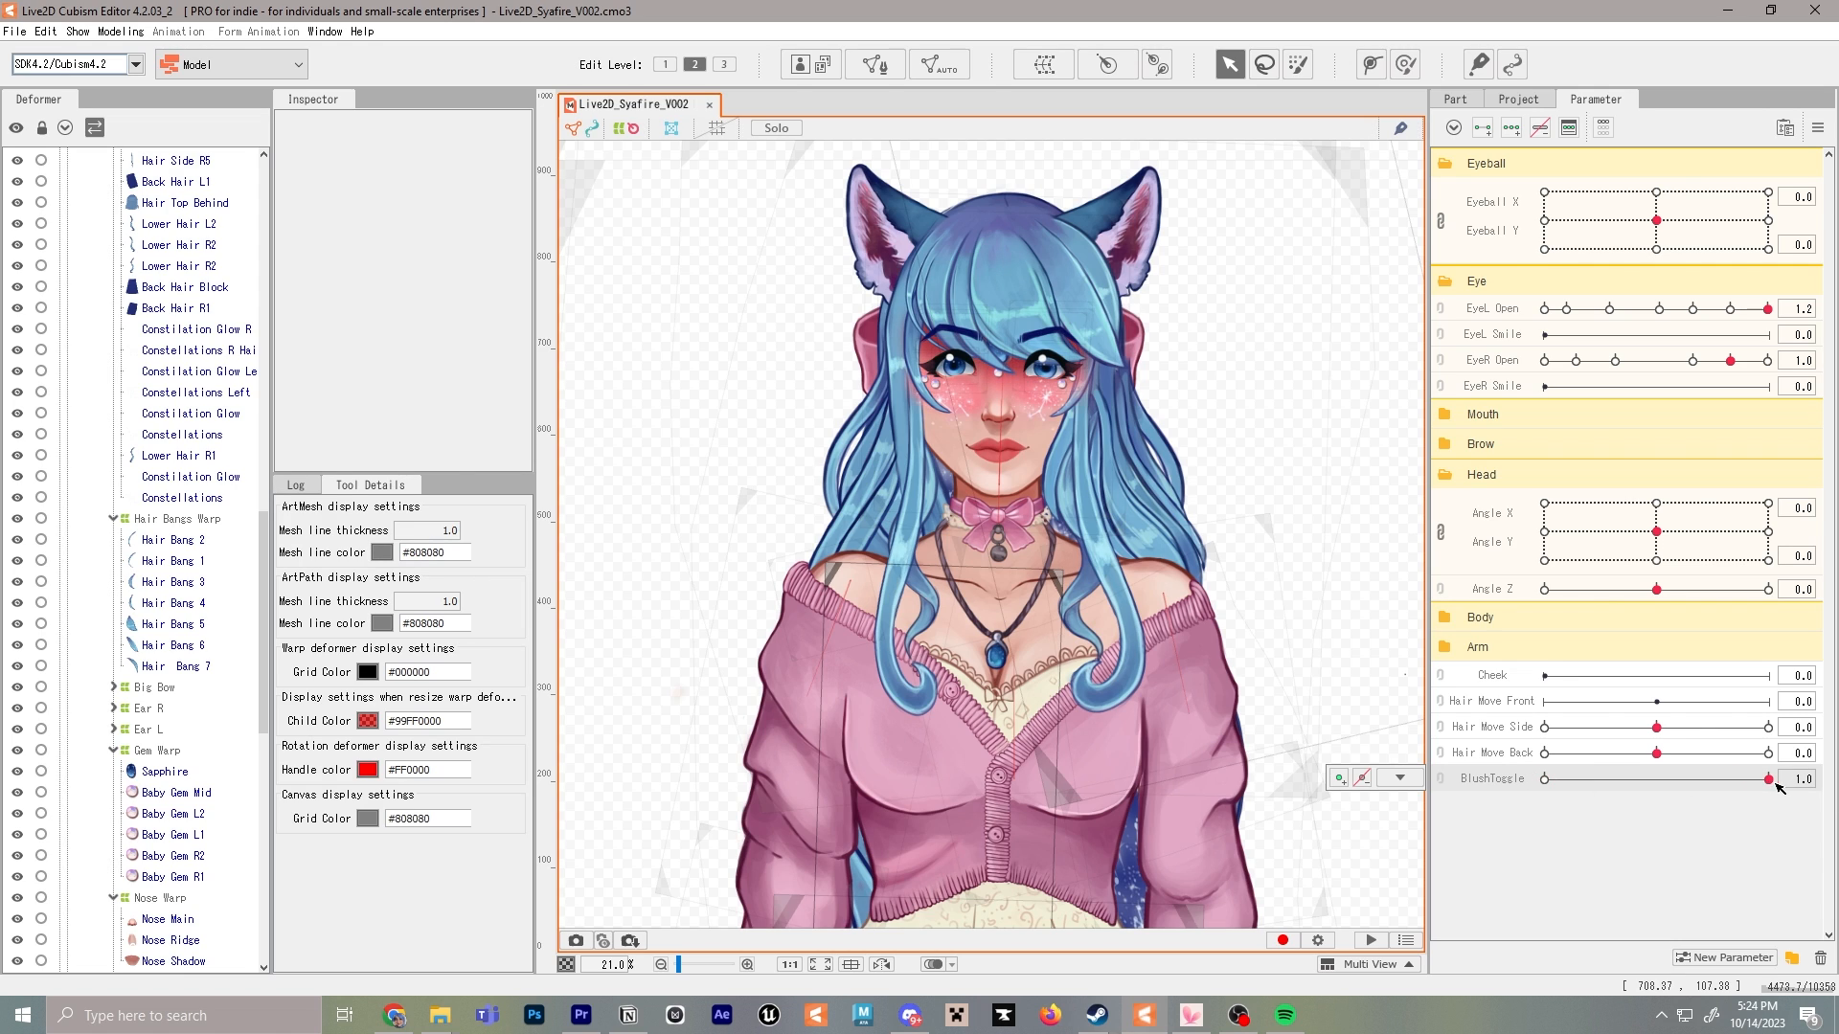
pyautogui.moveTo(1771, 783); pyautogui.dragTo(1520, 784)
# Inspect the Temp Blush mesh's opacity at BlushToggle -1.0, set BlushToggle to 1.0, and select the Cheeck Constillations mesh
pyautogui.scroll(10, 123, 584)
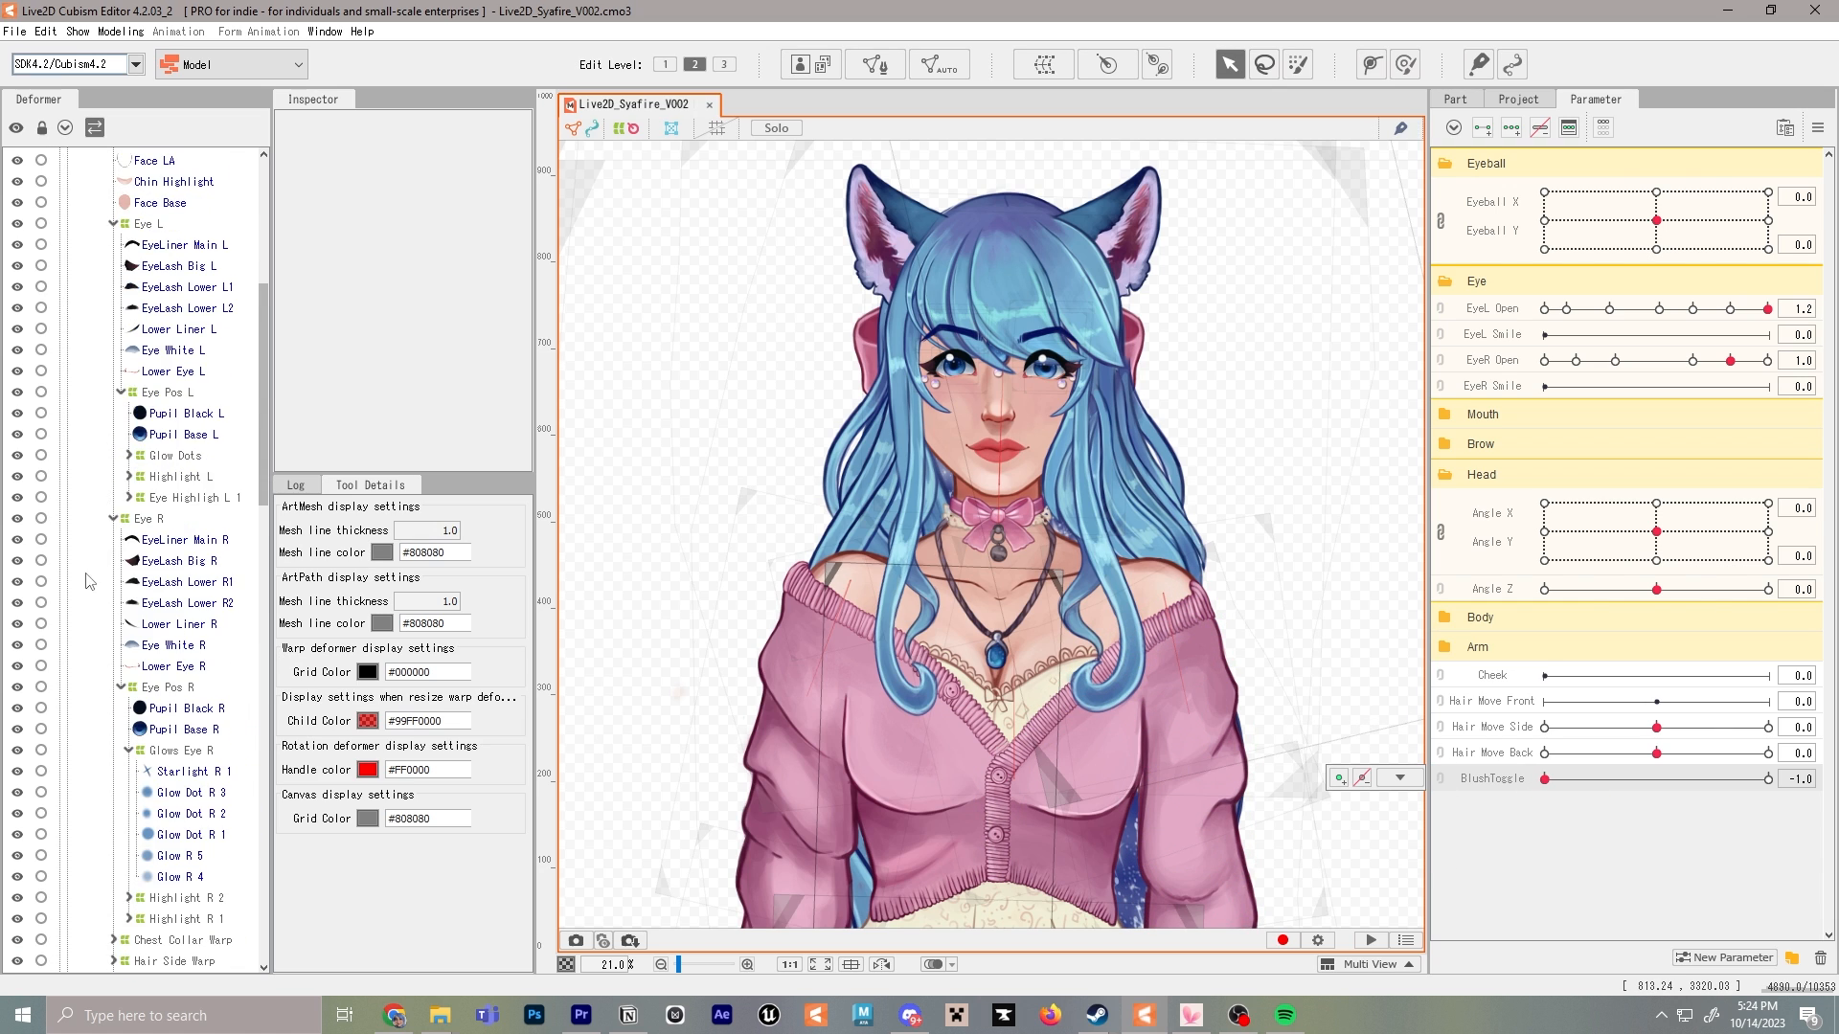
pyautogui.click(170, 603)
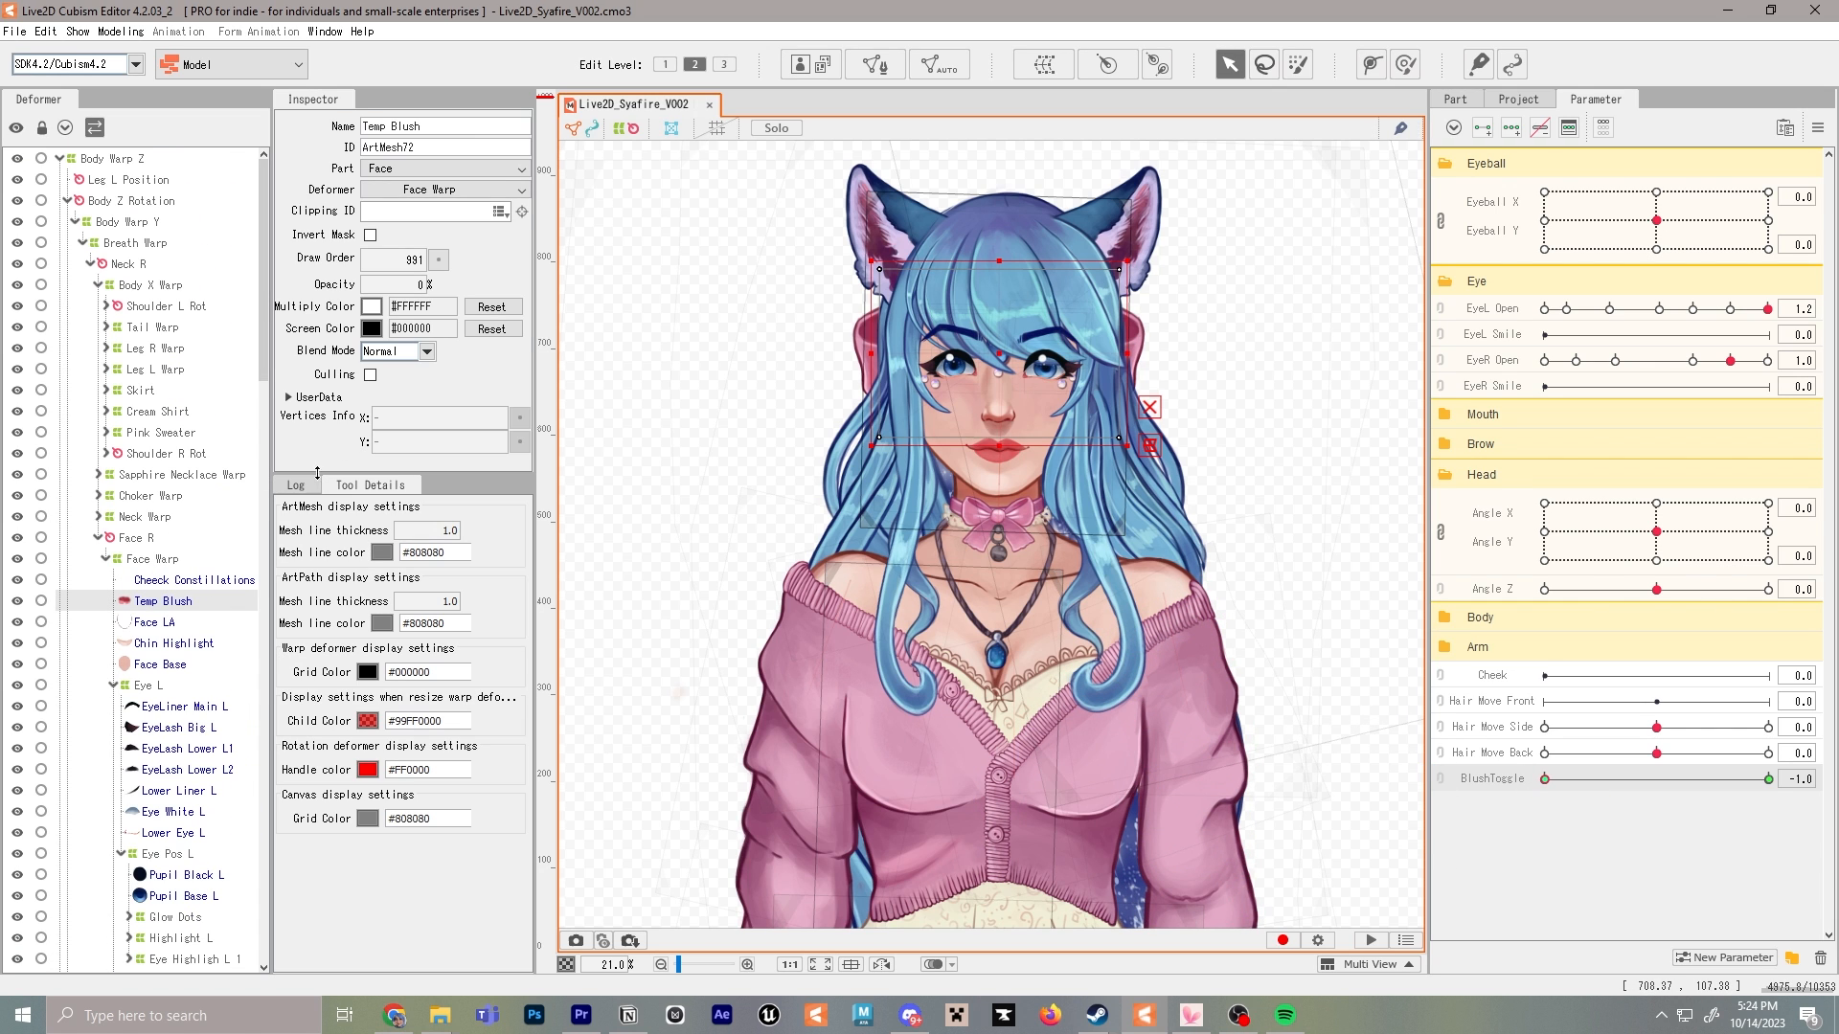
pyautogui.click(1544, 780)
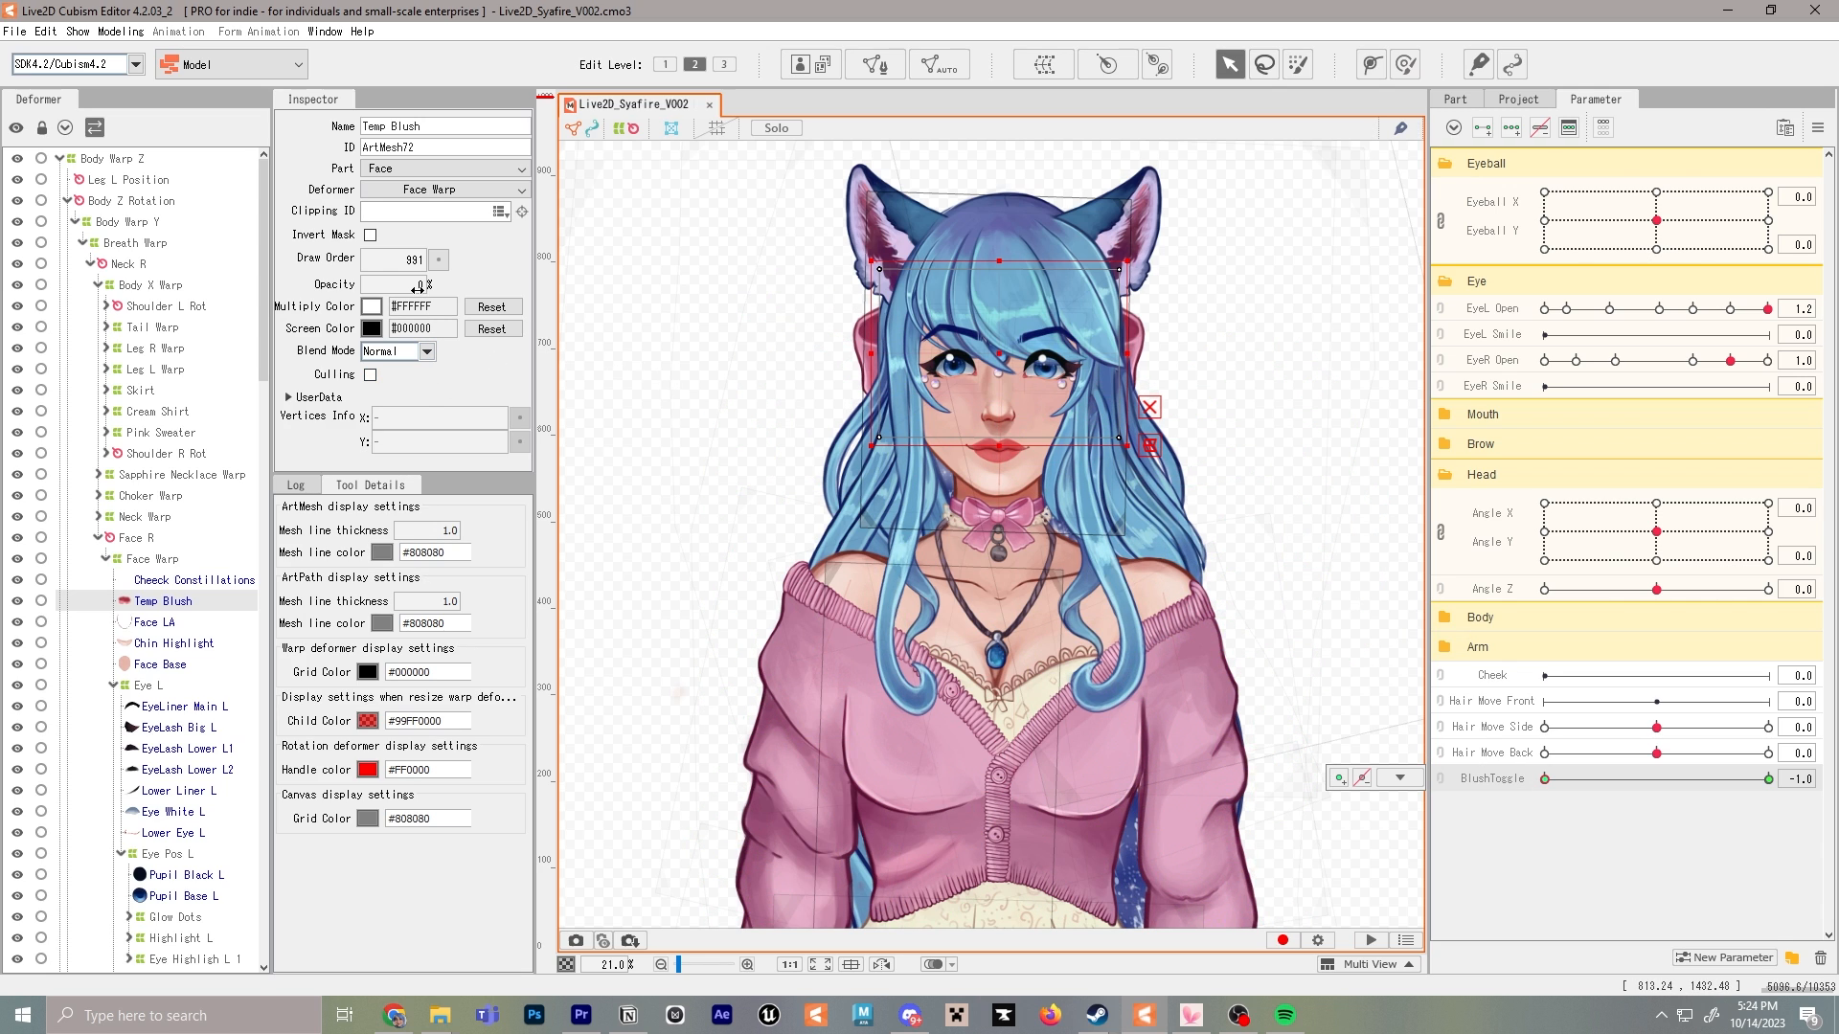
pyautogui.moveTo(1596, 782); pyautogui.dragTo(1768, 780)
pyautogui.click(187, 580)
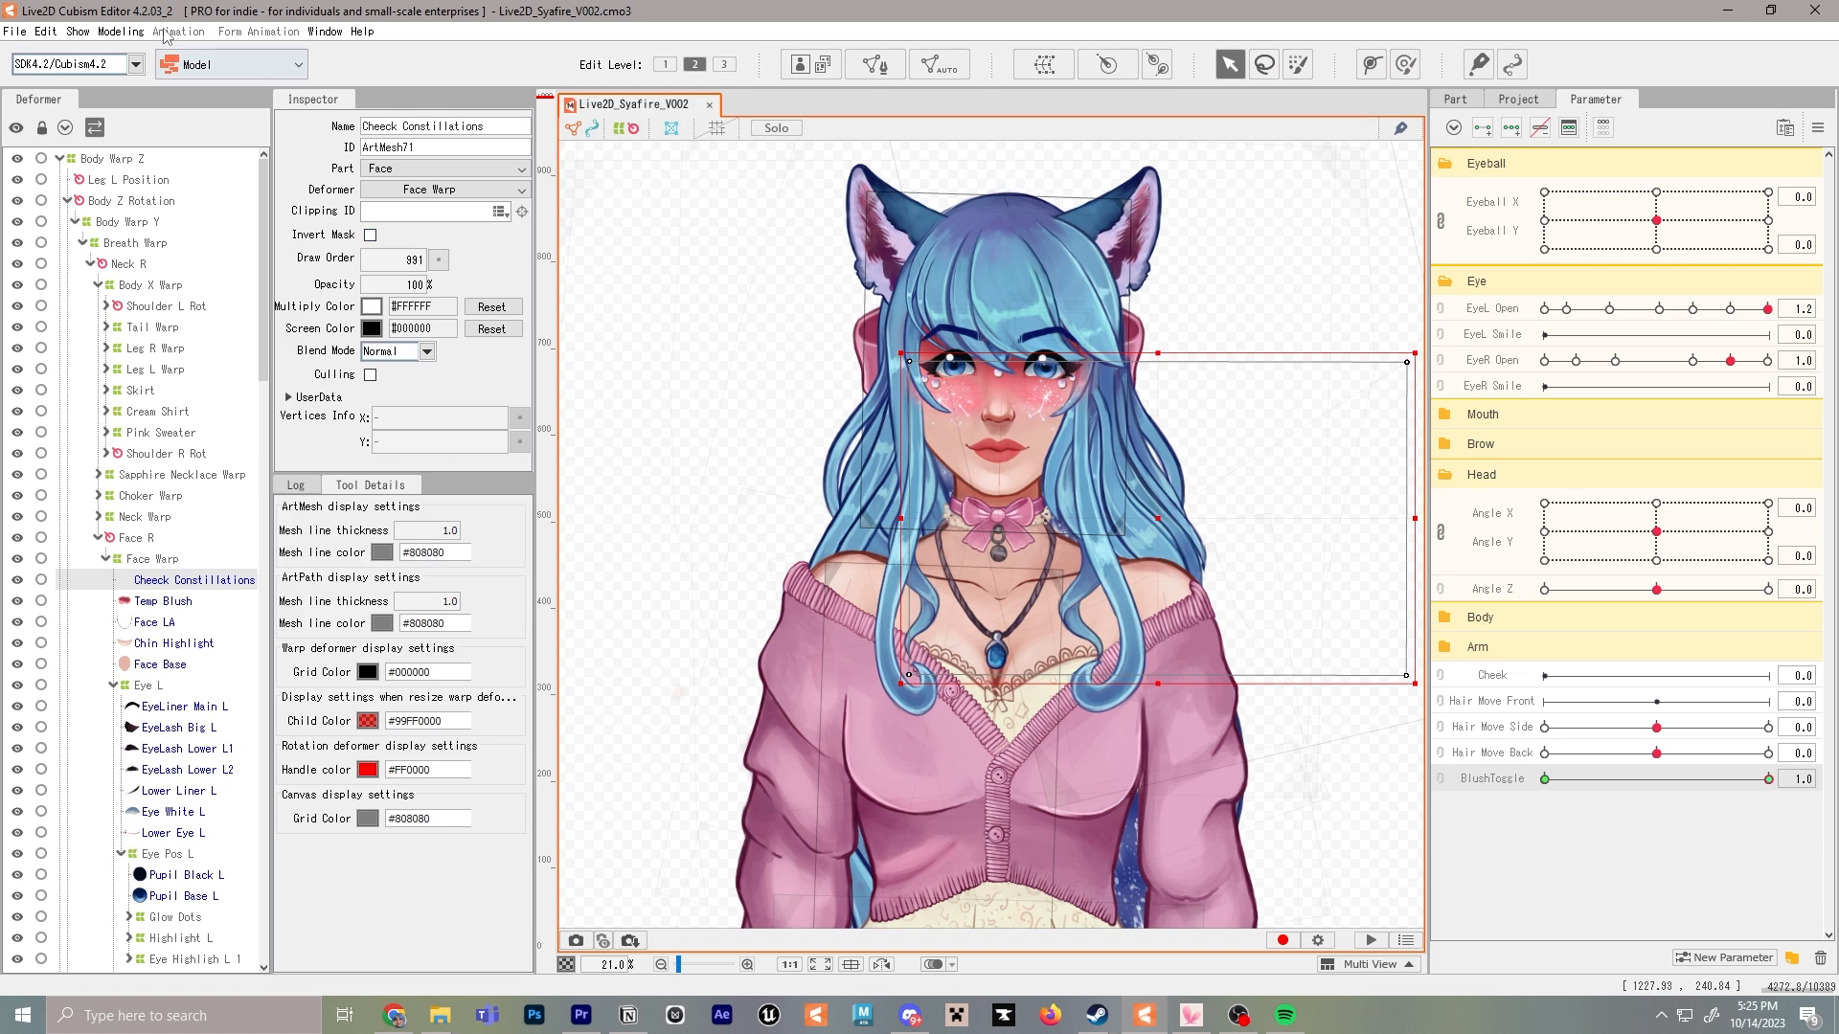
# Create a new animation with SDK (Others) as its target version
pyautogui.click(15, 31)
pyautogui.moveTo(138, 54)
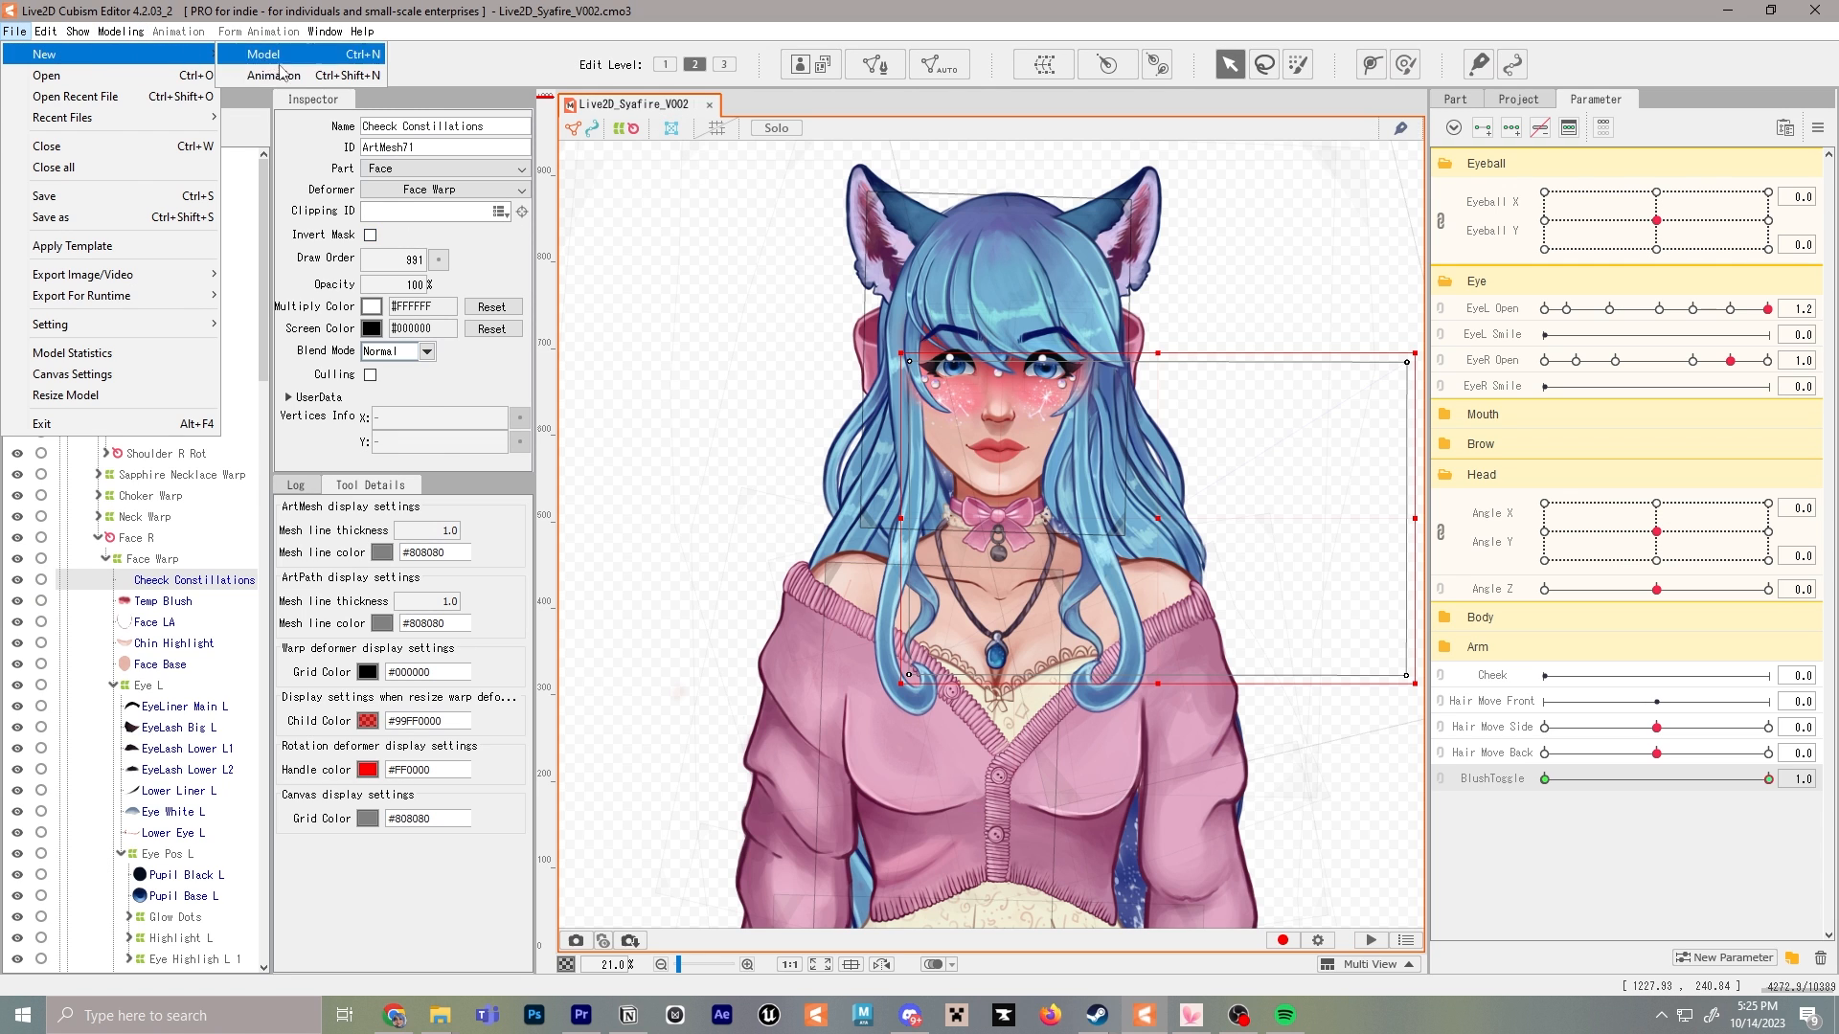
pyautogui.click(275, 75)
pyautogui.click(886, 388)
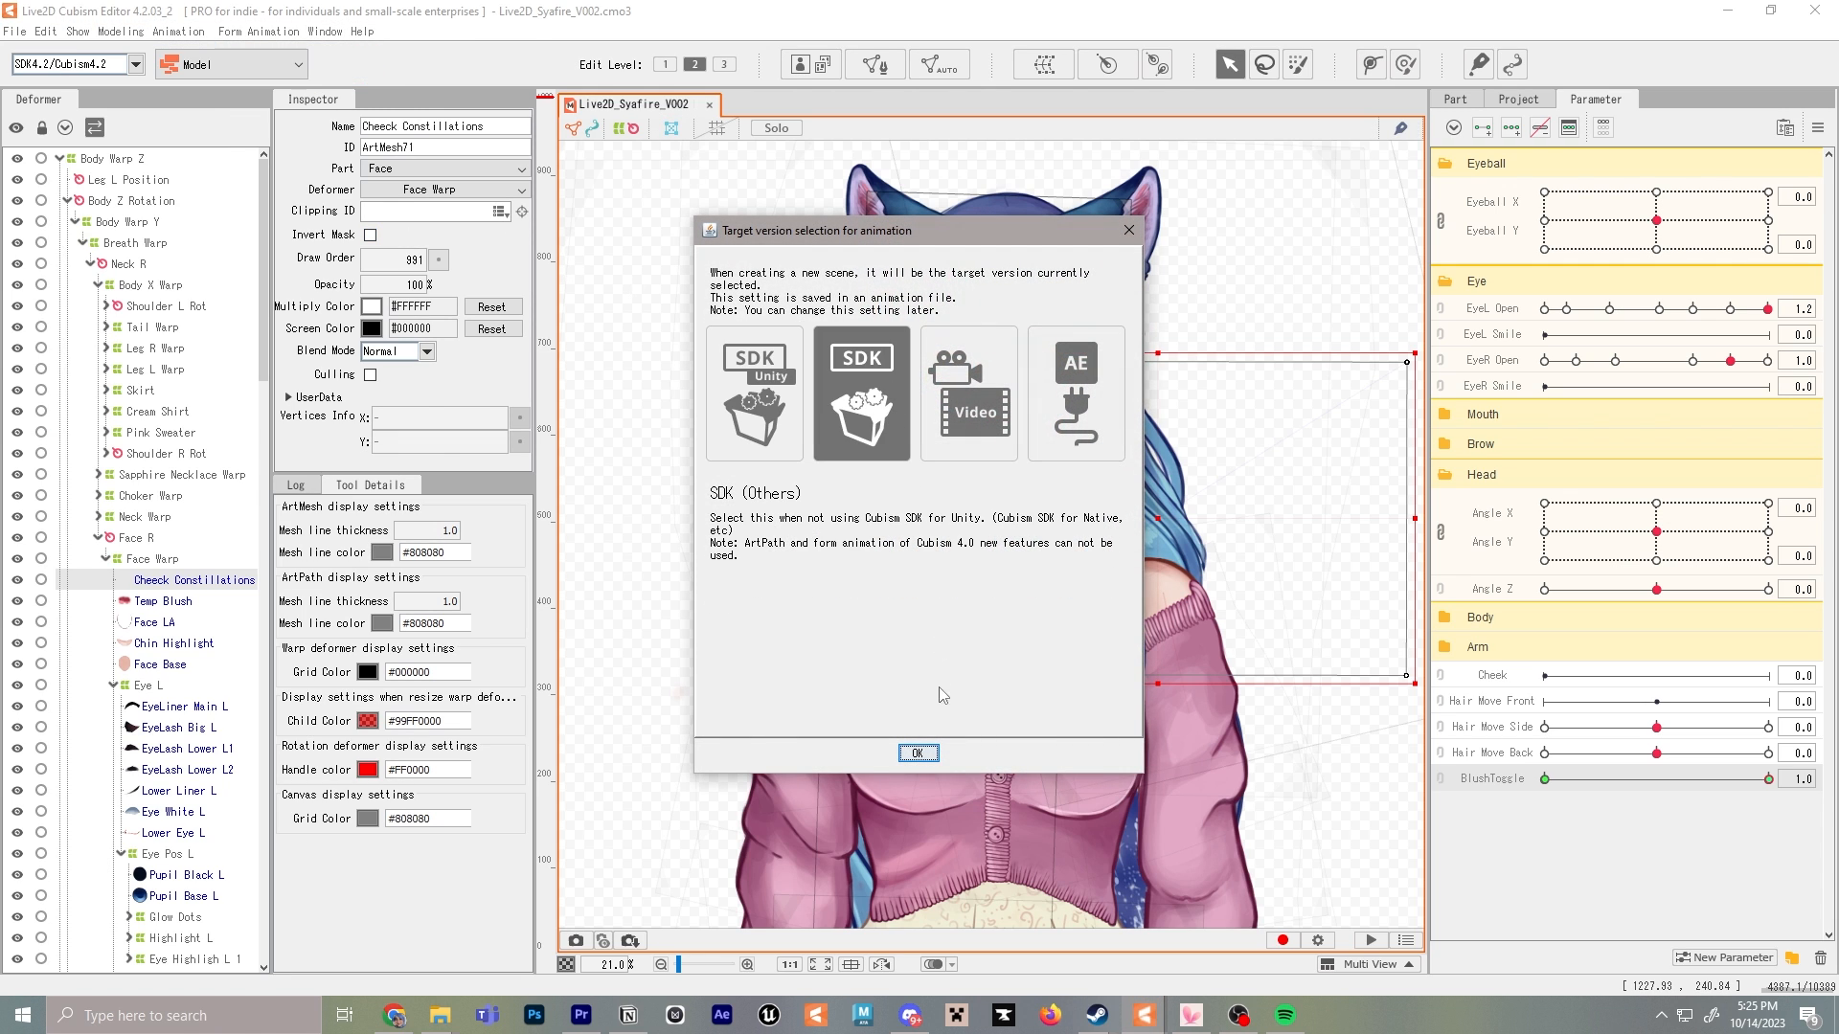
pyautogui.click(921, 753)
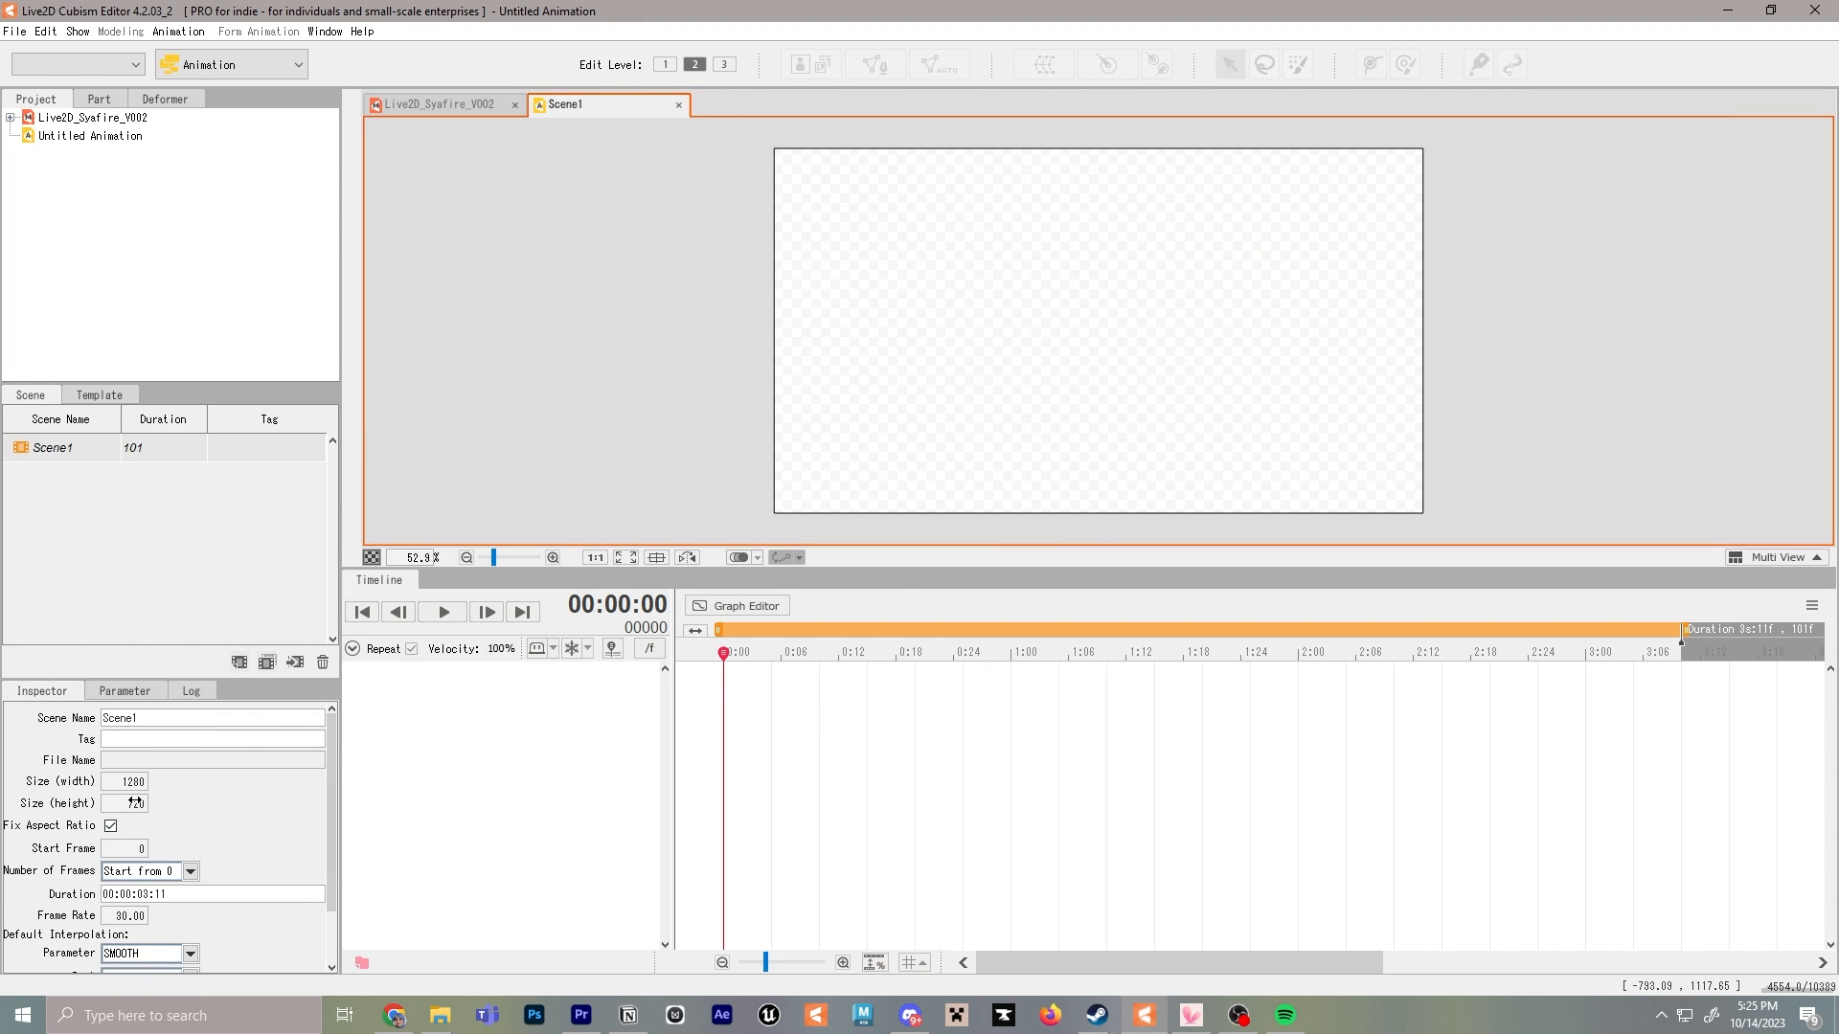
# Look up the canvas width and height of the Live2D_Syafire_V002 model in its canvas settings
pyautogui.click(457, 105)
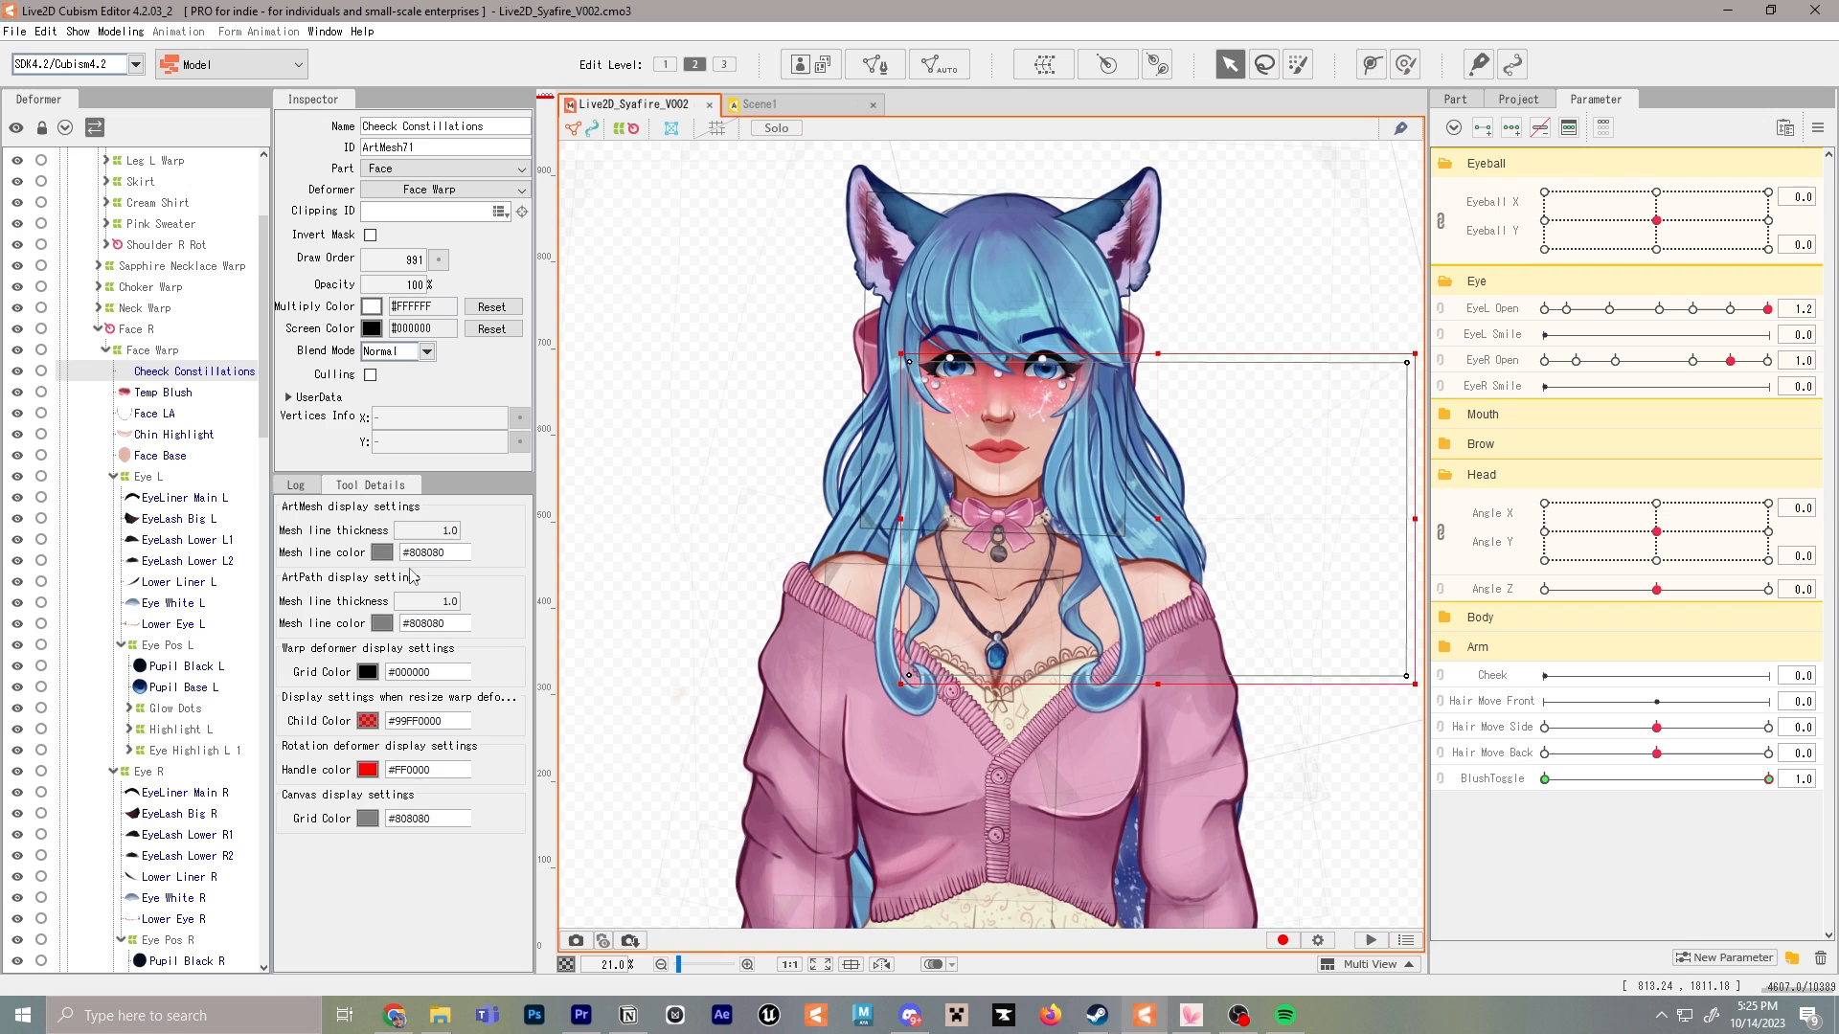
pyautogui.click(77, 31)
pyautogui.moveTo(32, 34)
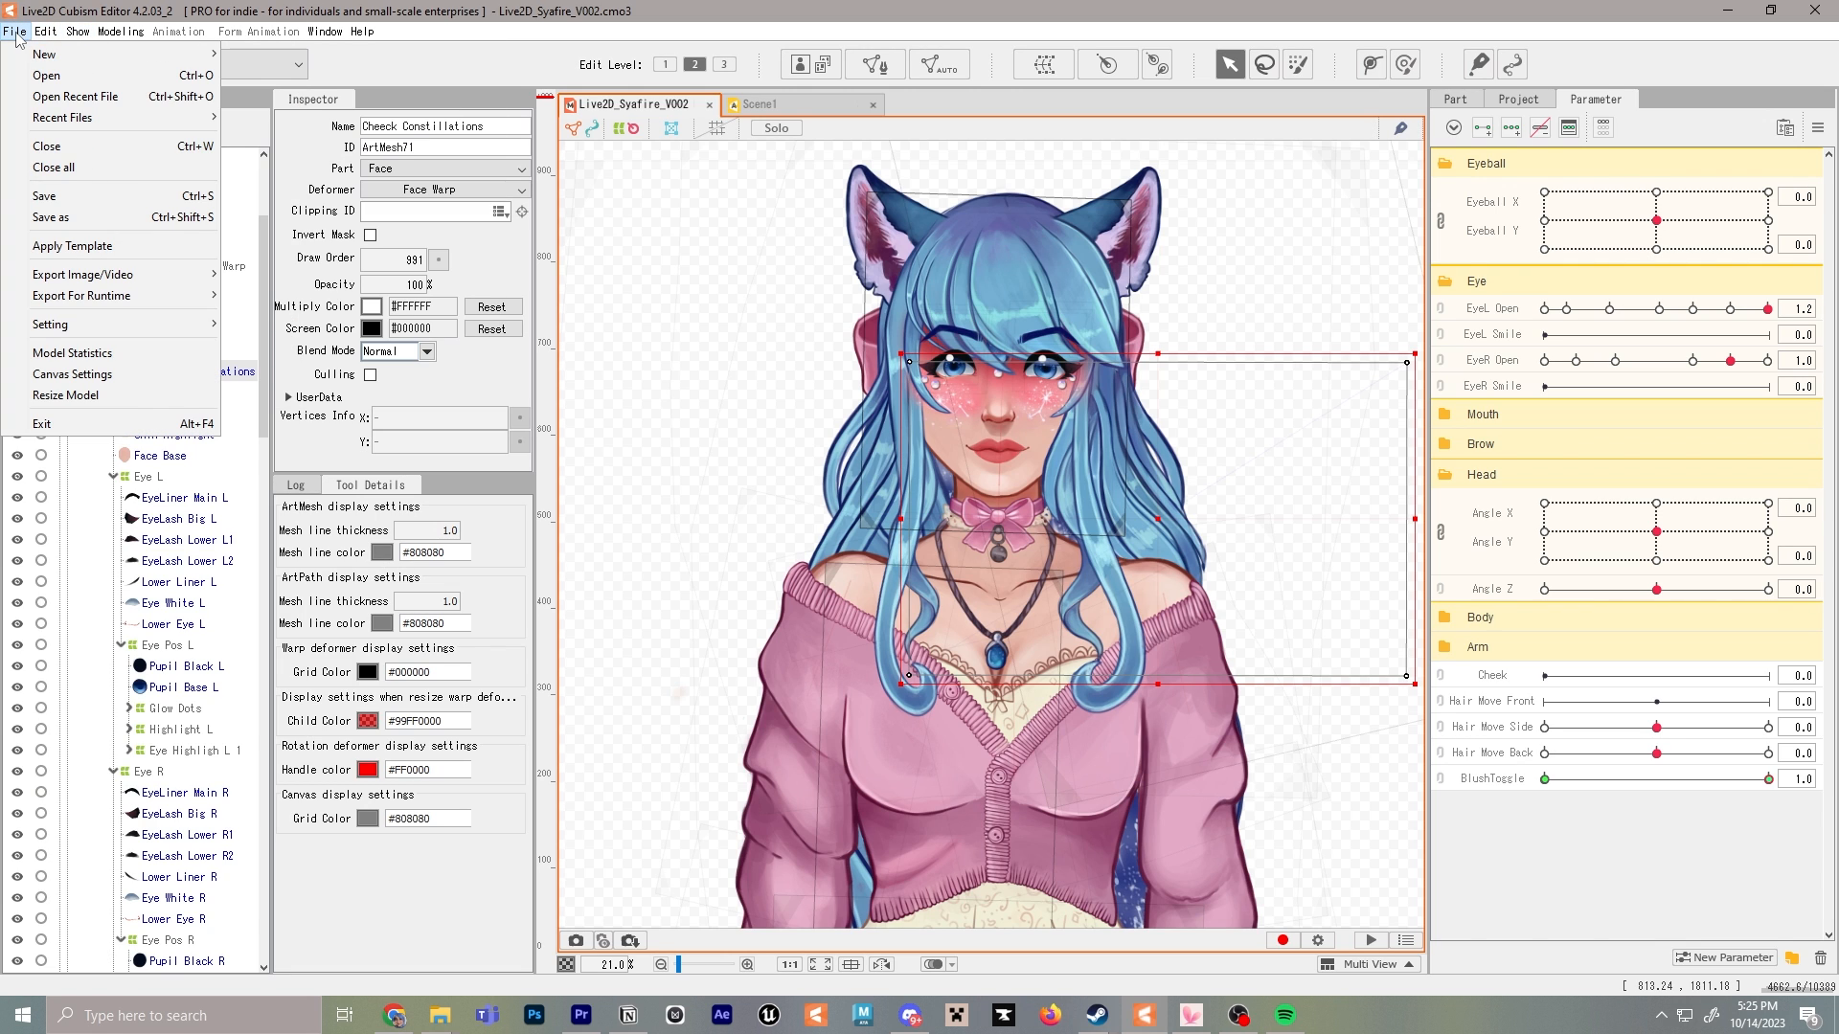
pyautogui.click(160, 381)
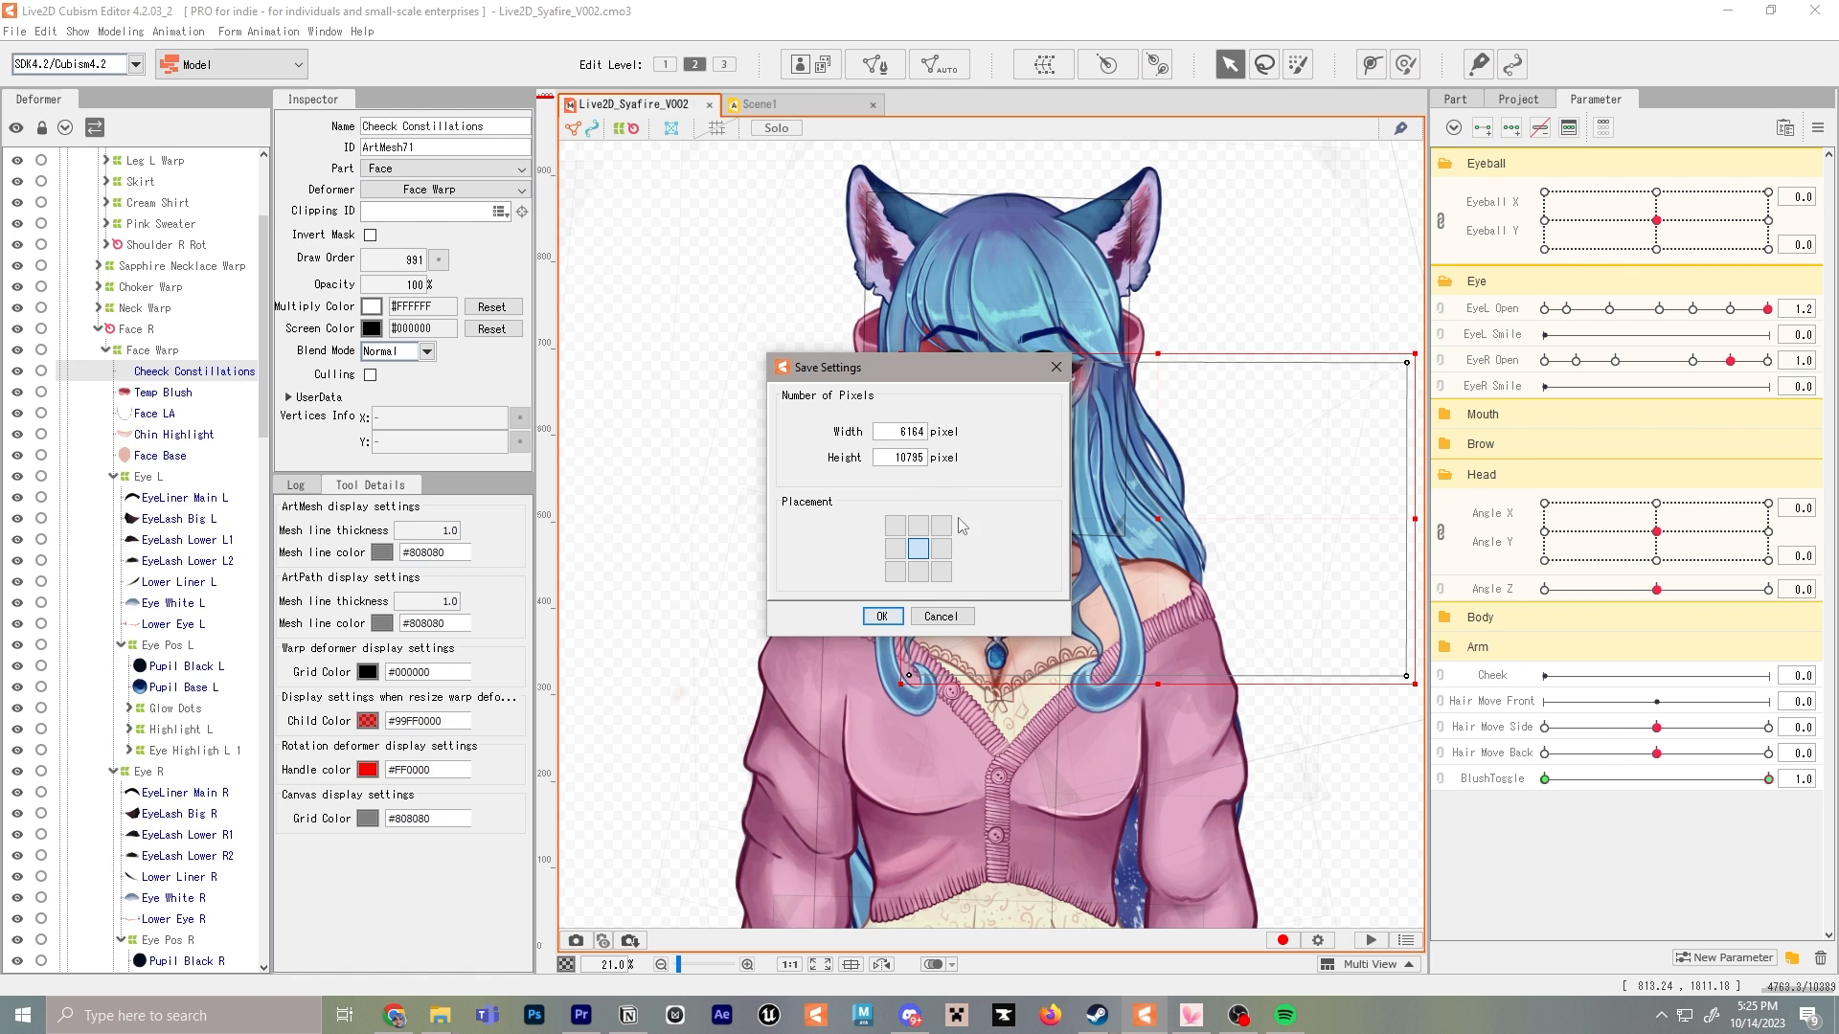
pyautogui.click(883, 616)
# Turn off the fixed aspect ratio for Scene1 and set its size to 6164 wide and 10795 high
pyautogui.click(785, 107)
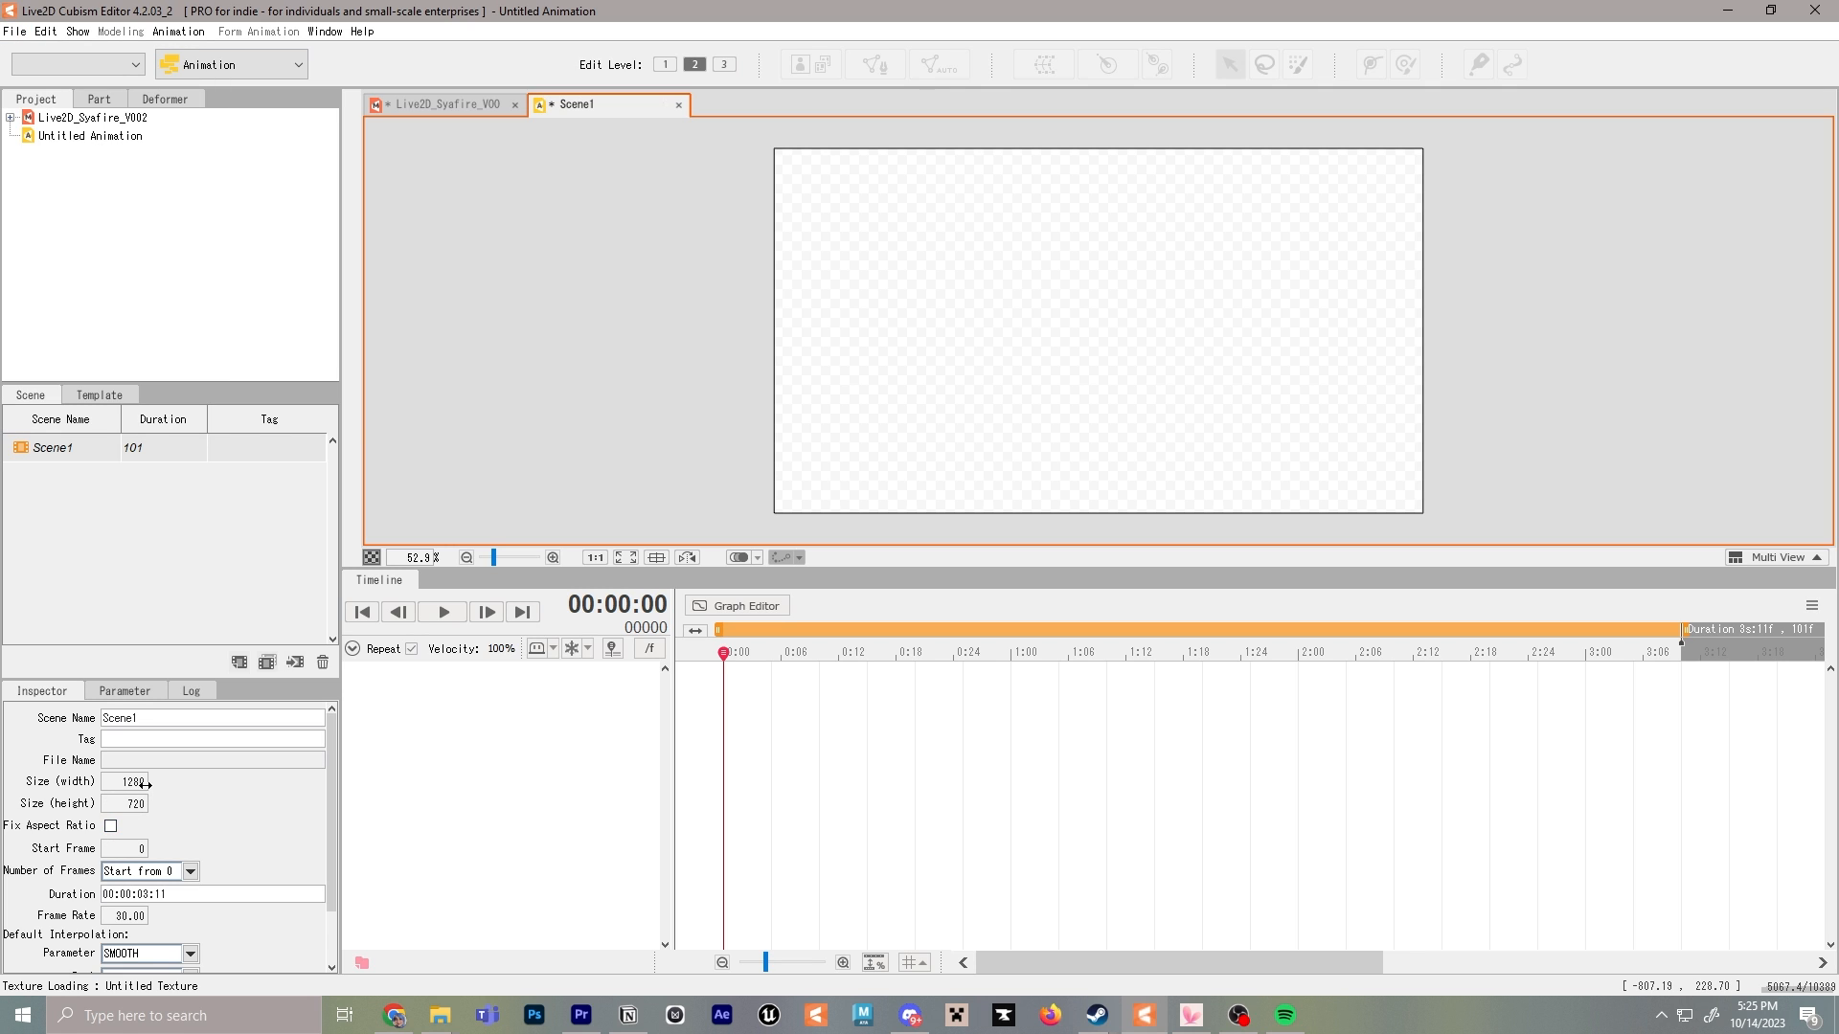
pyautogui.click(145, 784)
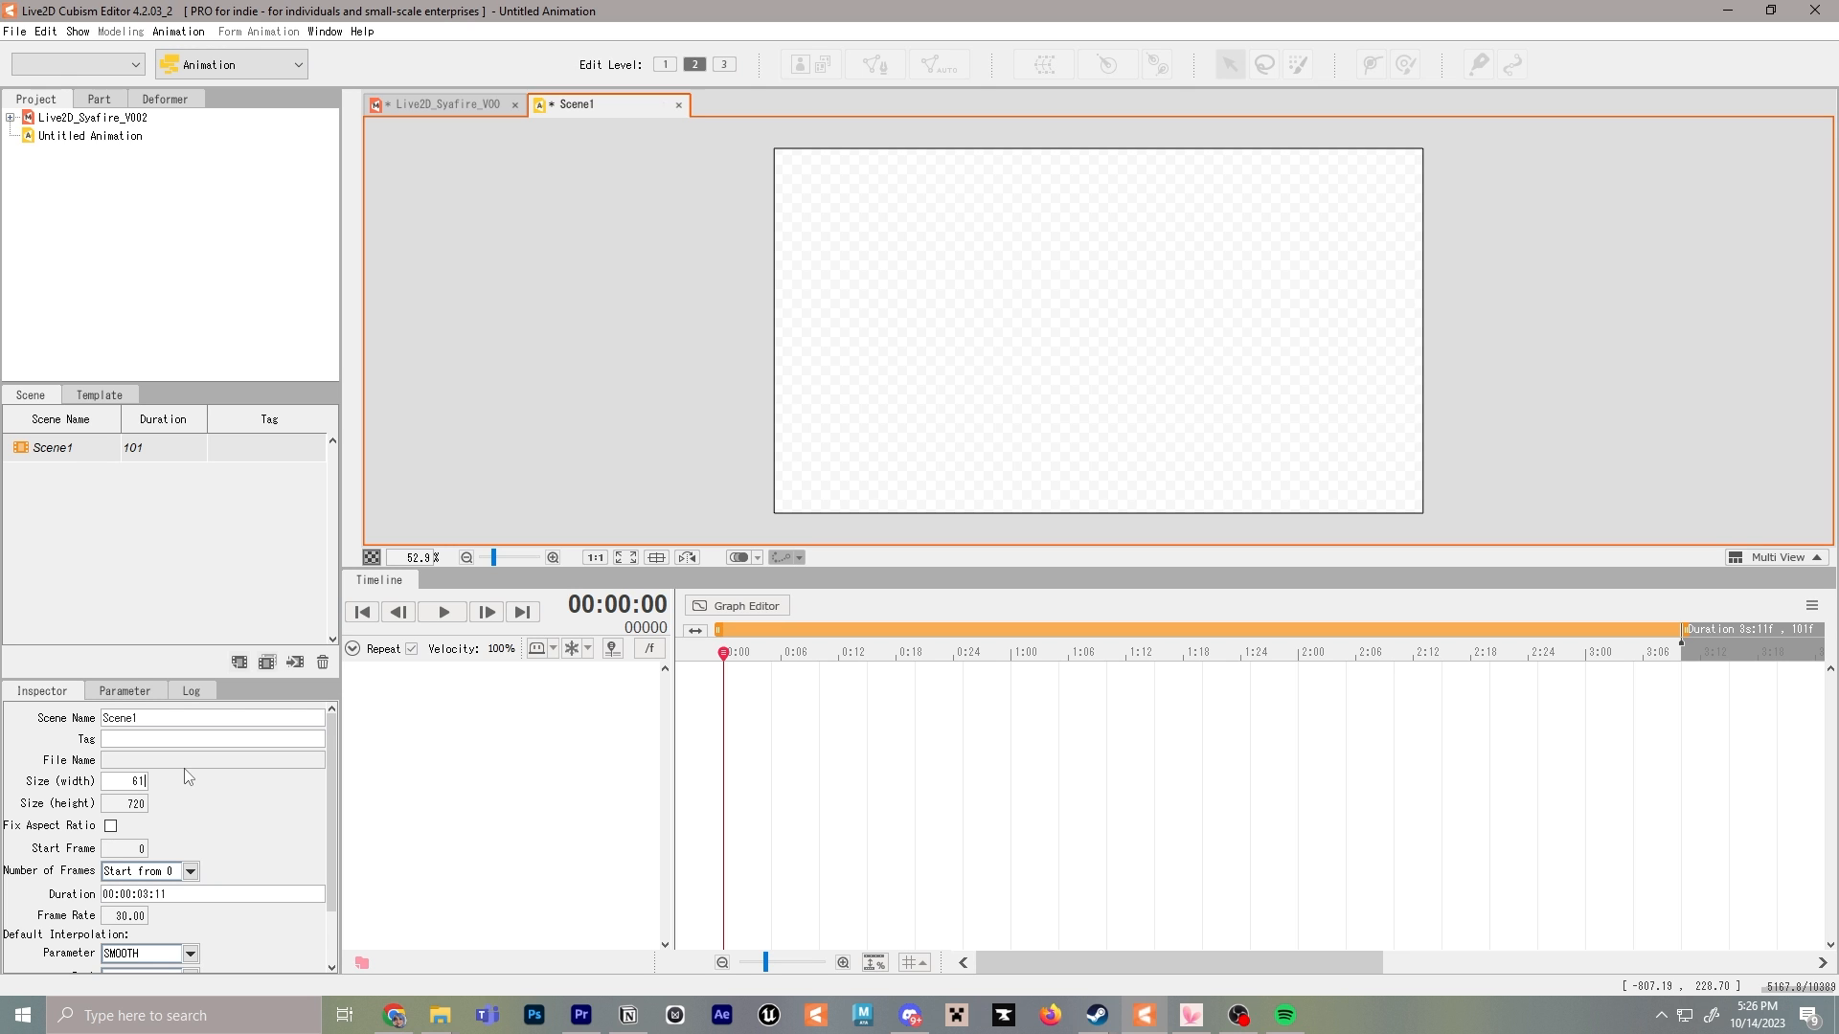
pyautogui.write('6164')
pyautogui.press('Tab')
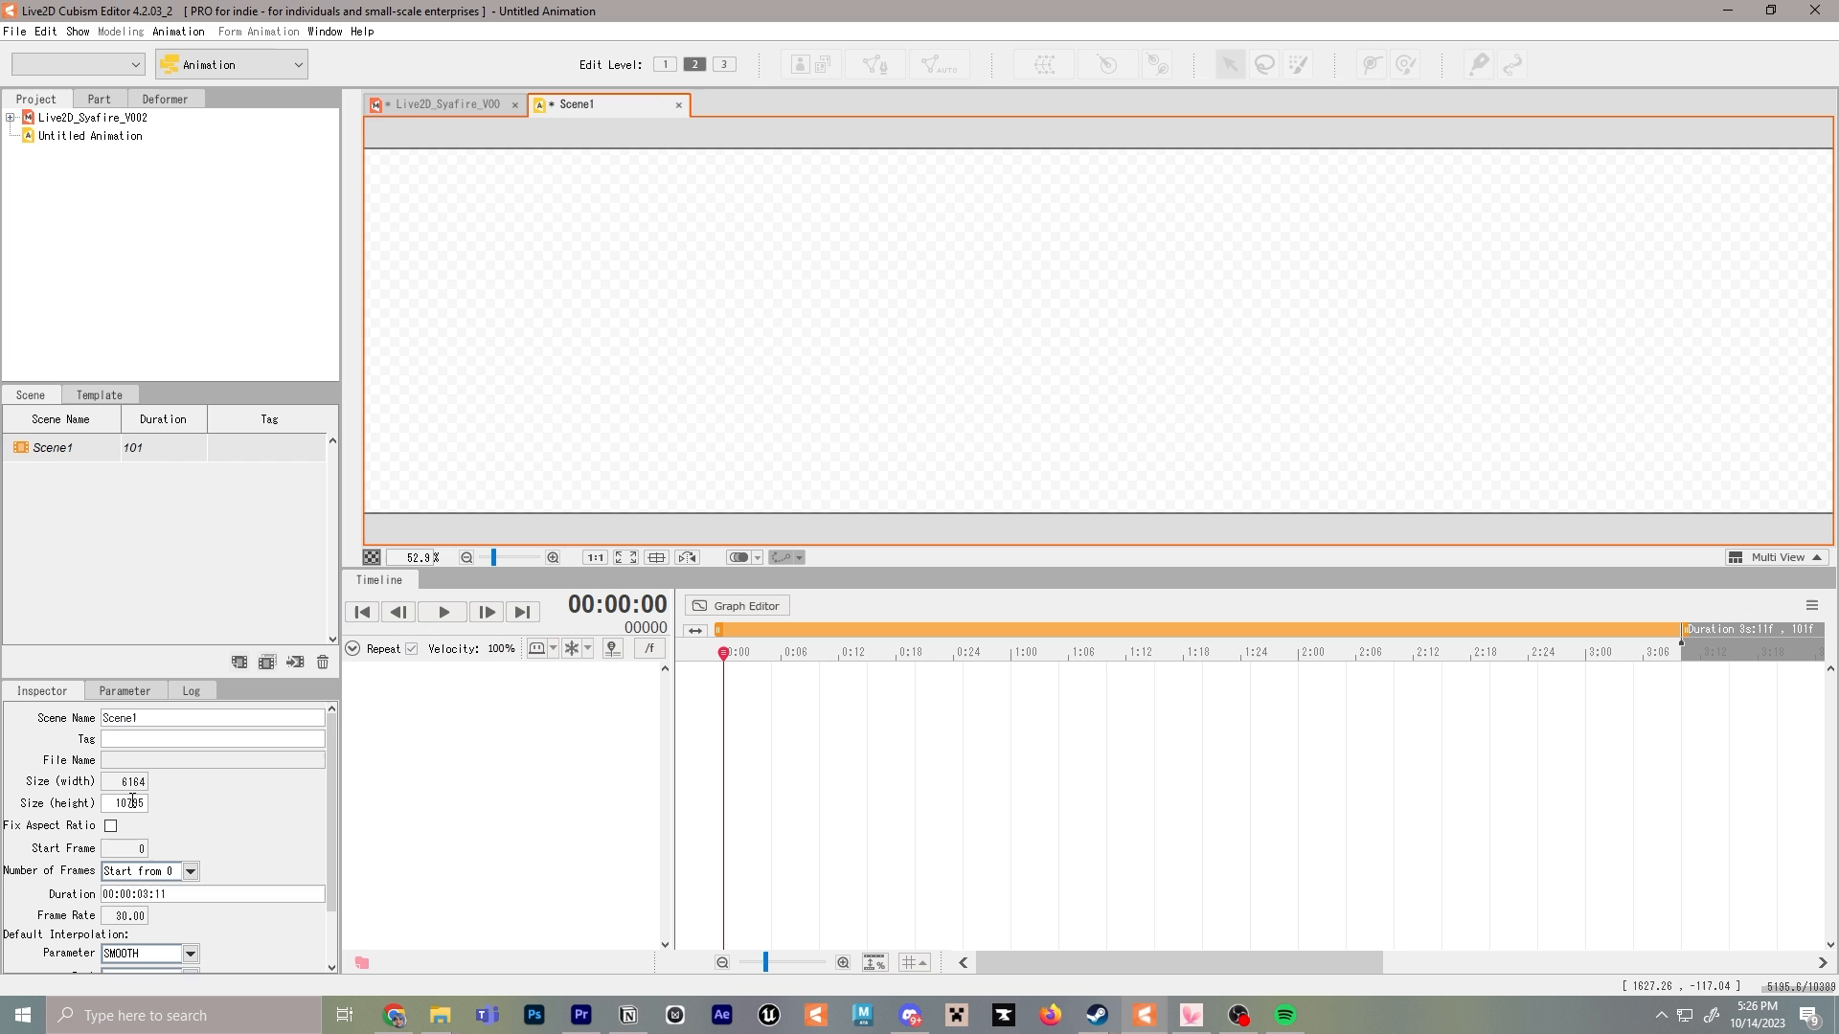
pyautogui.press('Return')
pyautogui.scroll(-5, 967, 257)
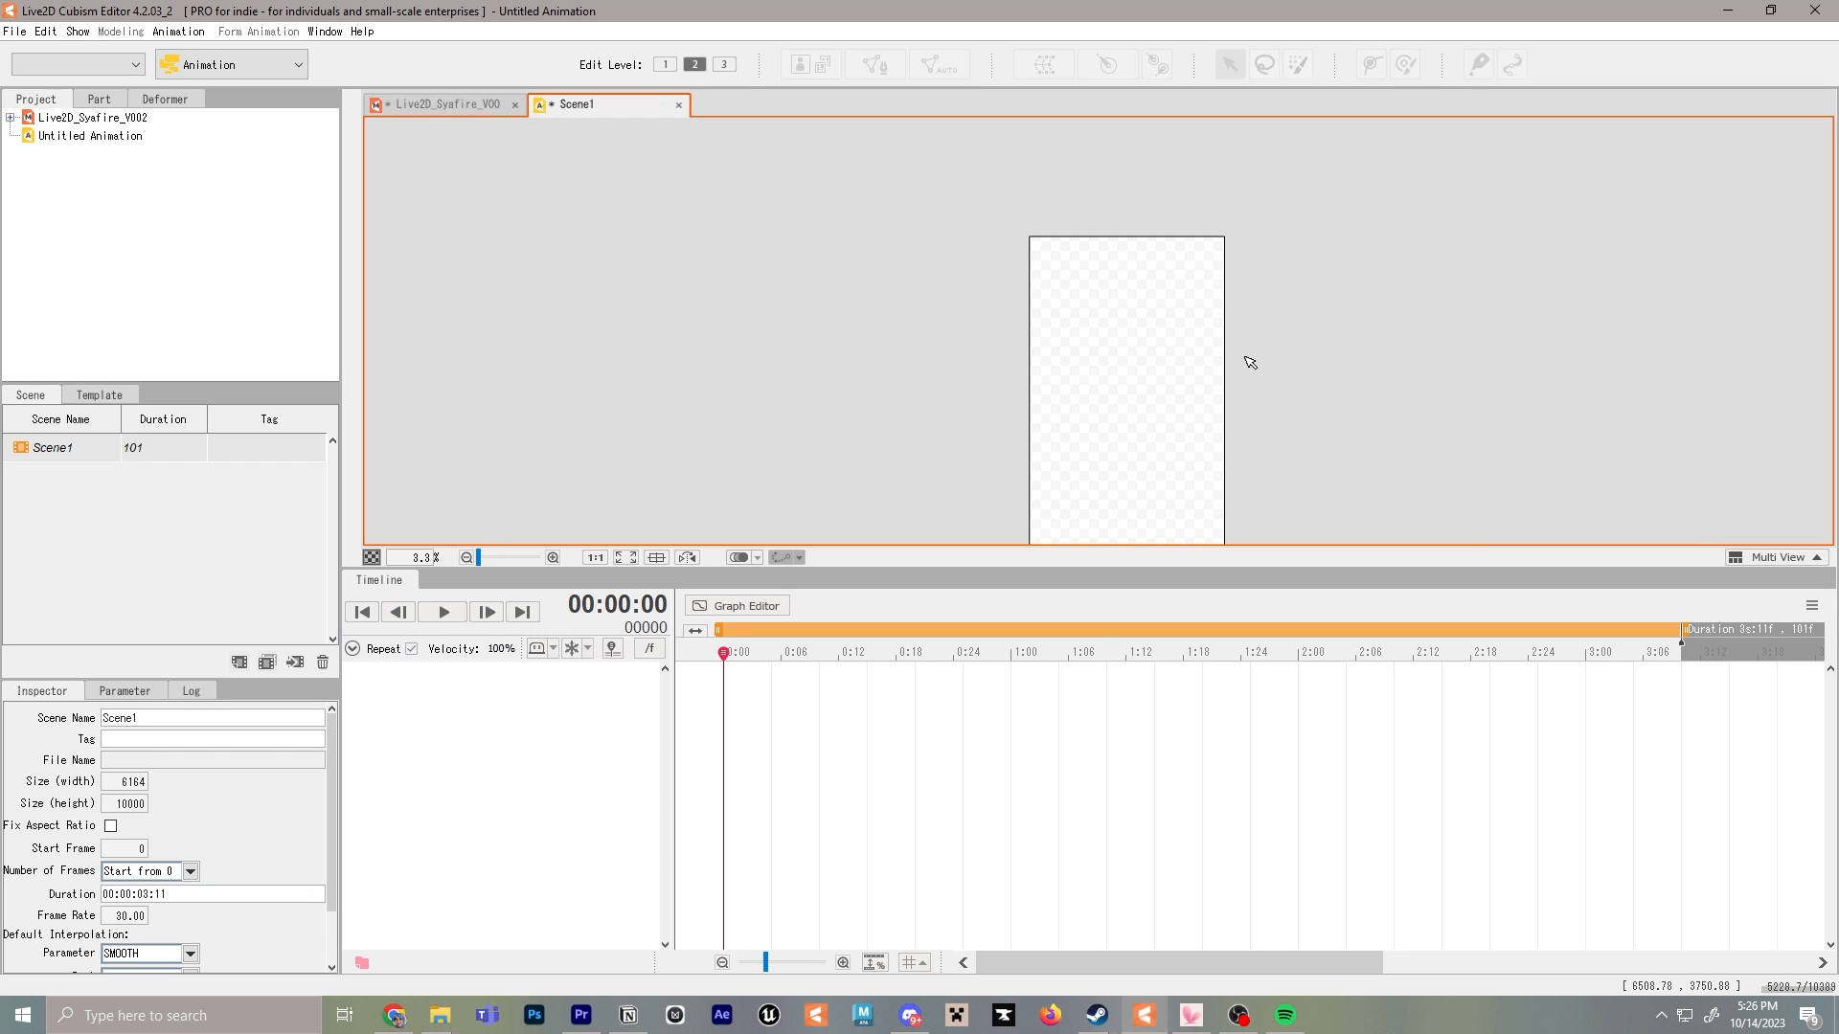
pyautogui.moveTo(1250, 363); pyautogui.dragTo(1137, 292)
pyautogui.scroll(1, 1072, 291)
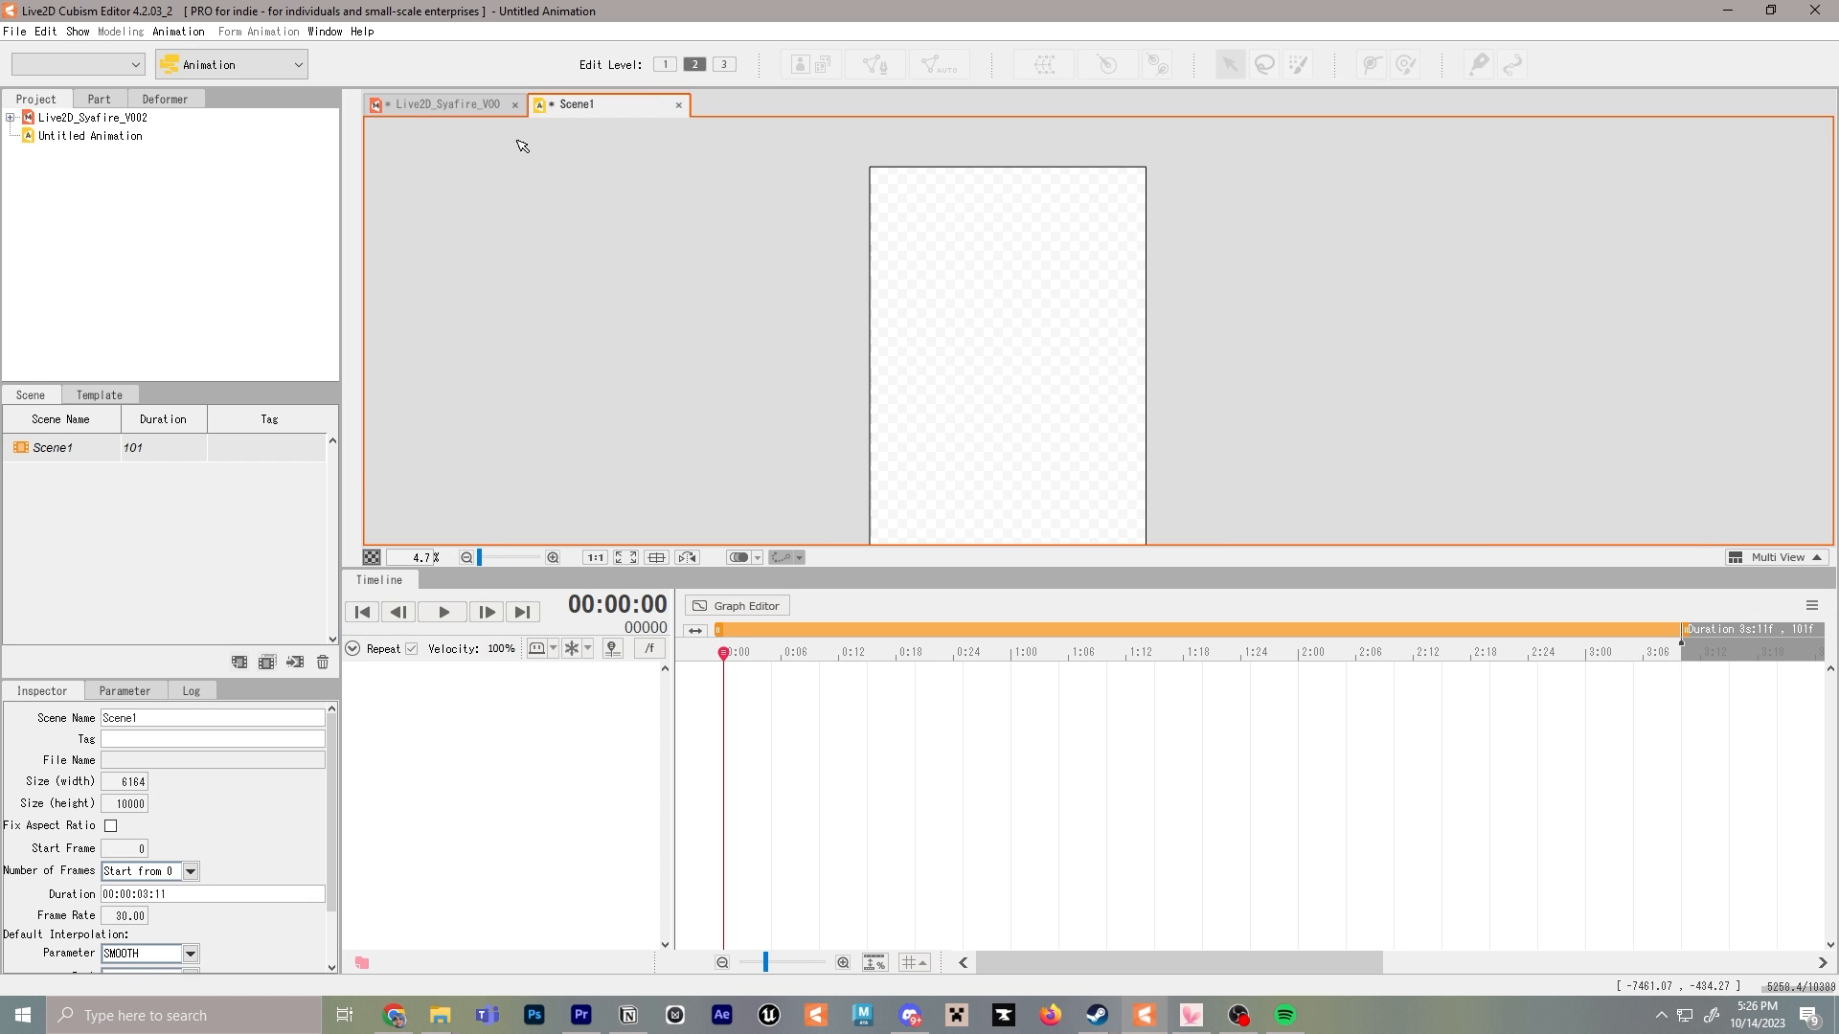
# Open the model's save folder in File Explorer, select Live2D_Syafire_V002.cmo3 there, and cancel the save in Live2D Cubism Editor
pyautogui.click(454, 101)
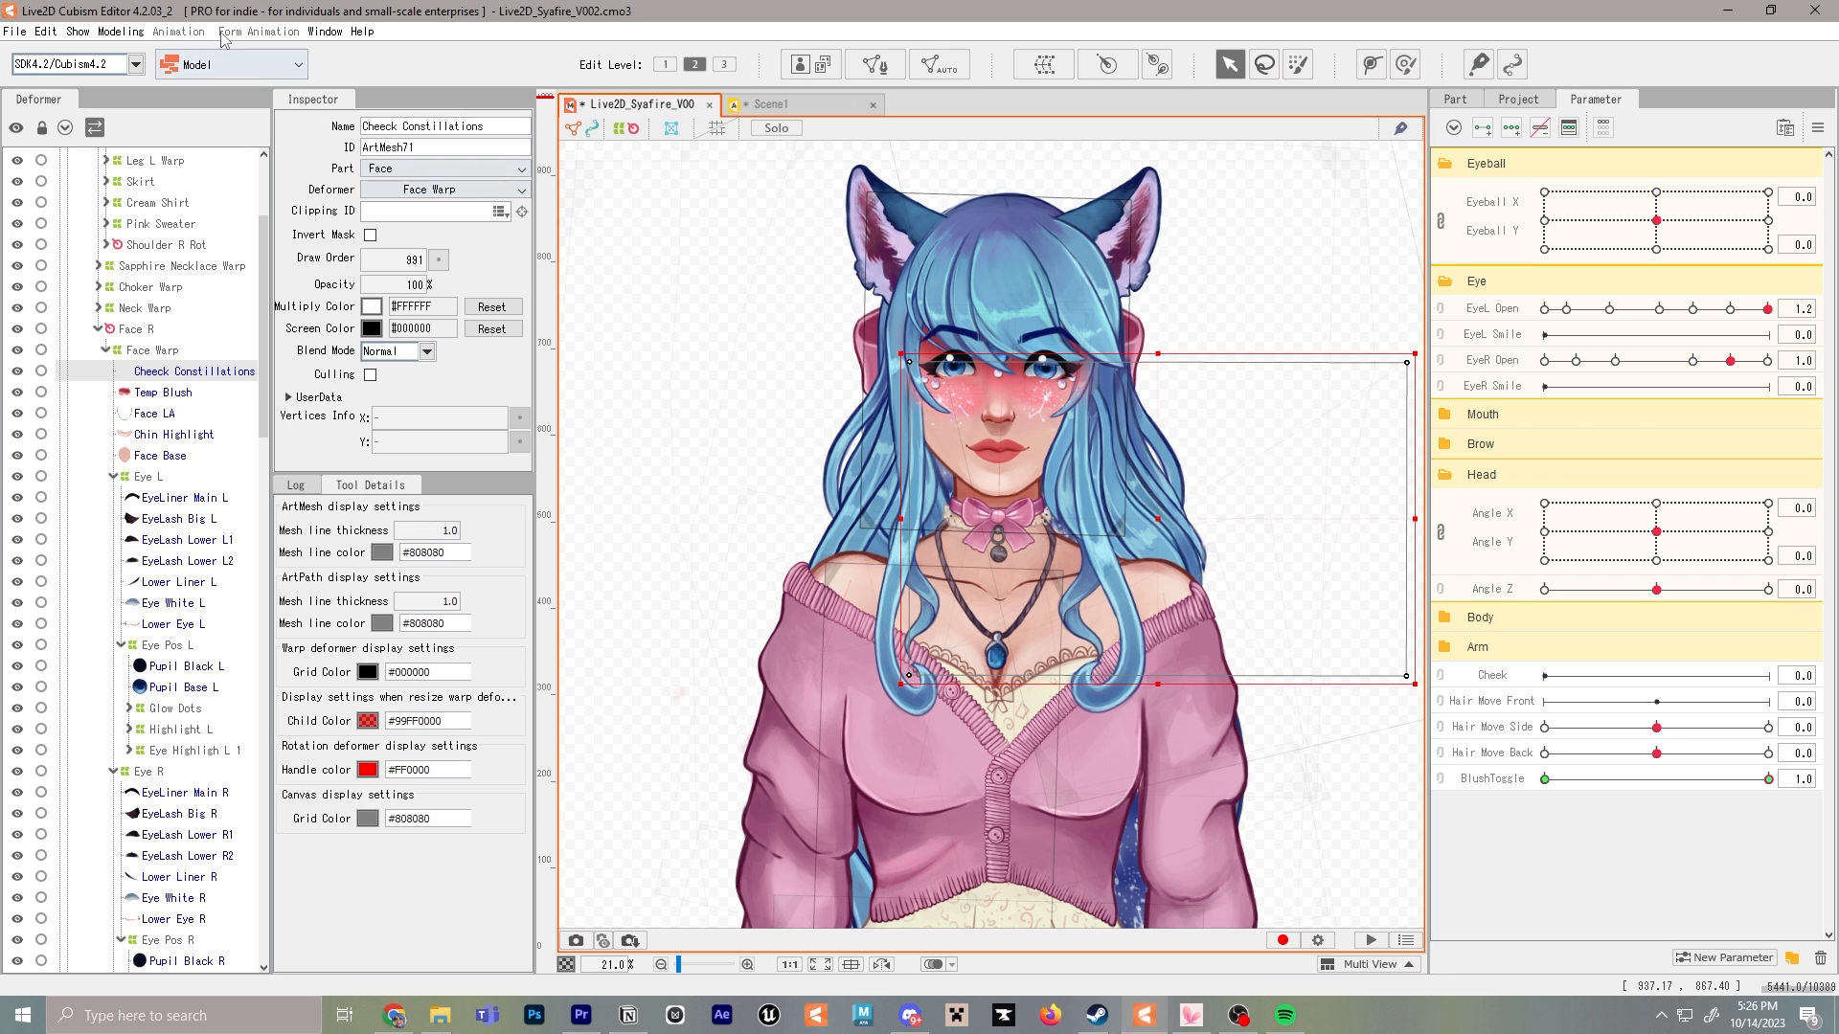
pyautogui.click(15, 30)
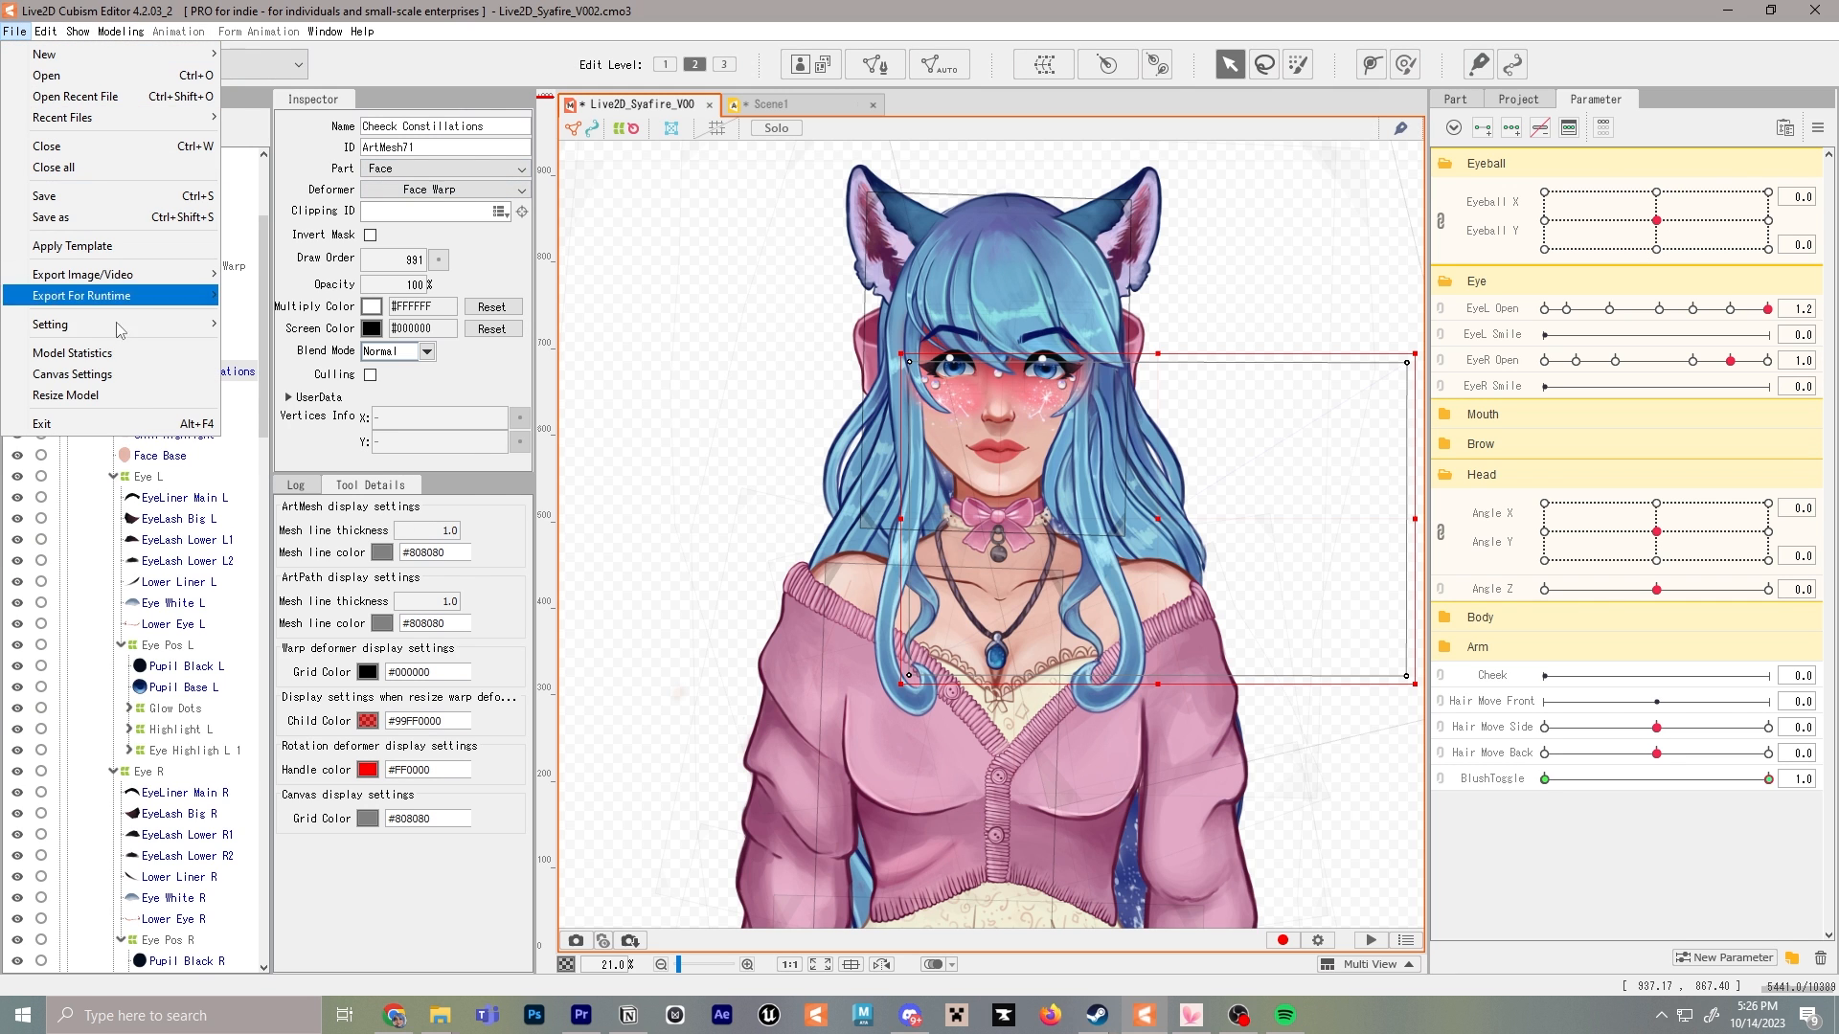
pyautogui.click(112, 226)
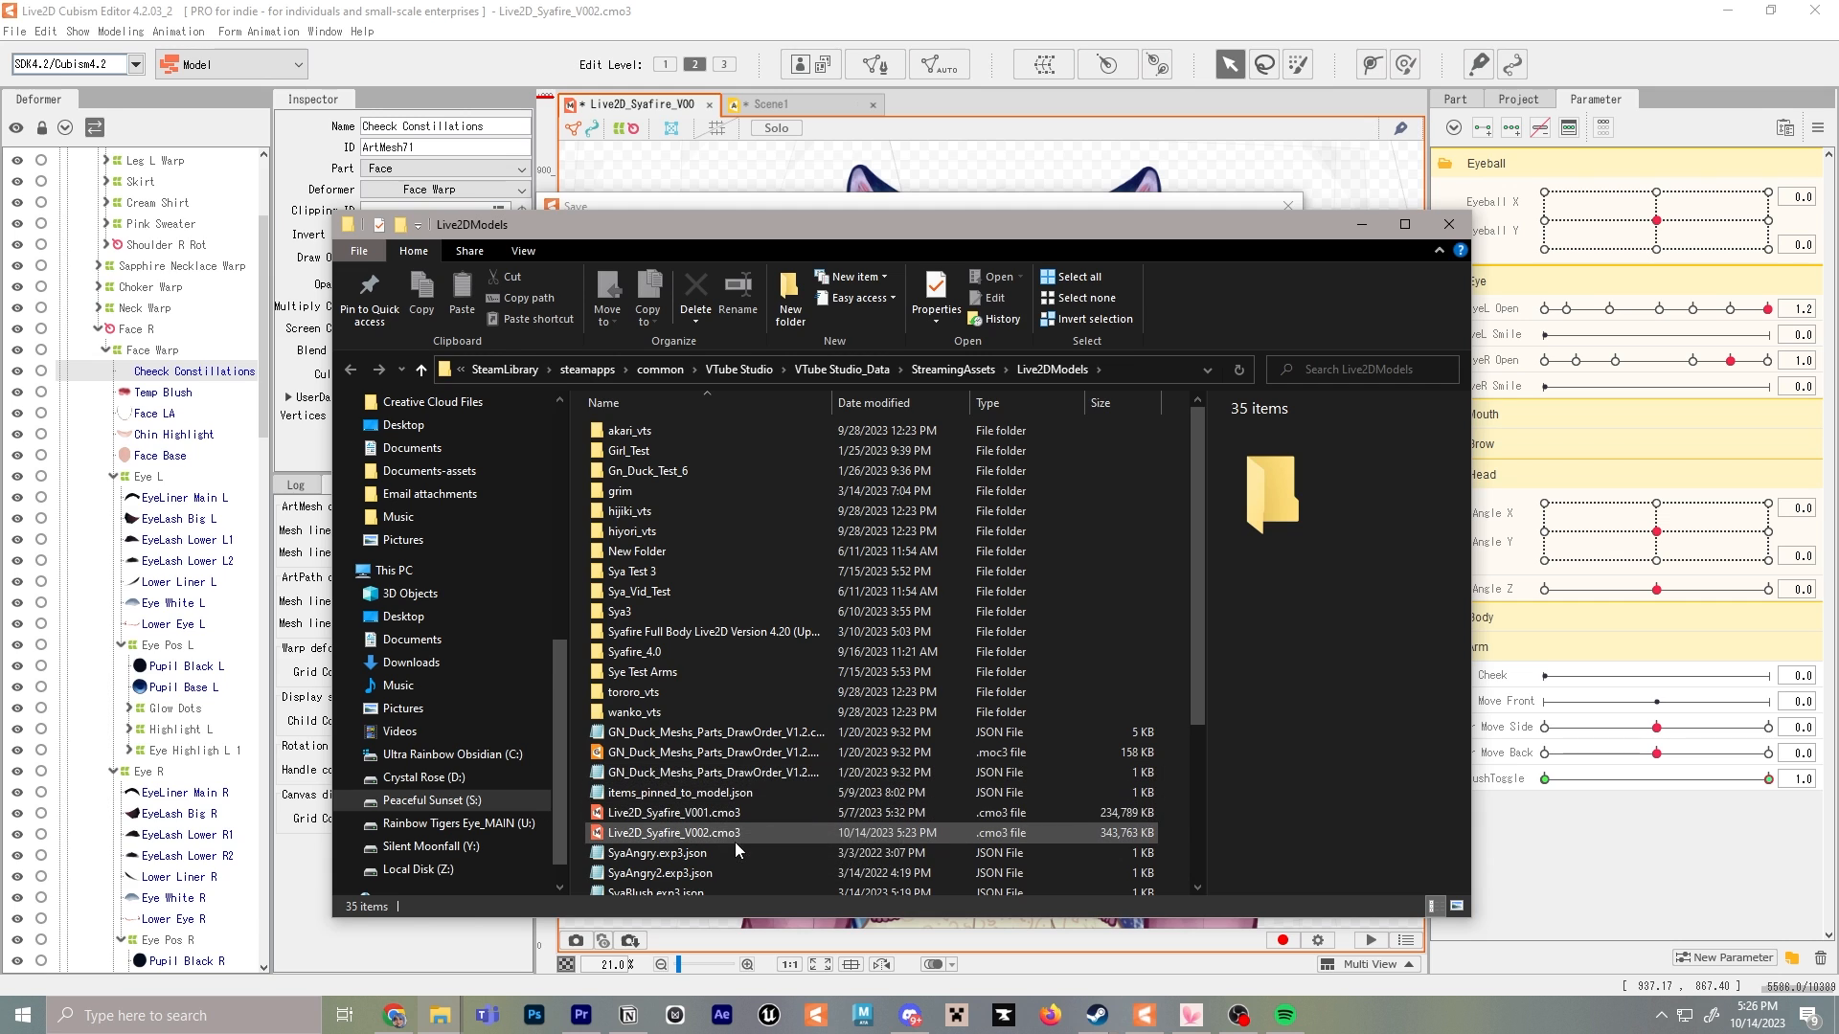
pyautogui.click(713, 833)
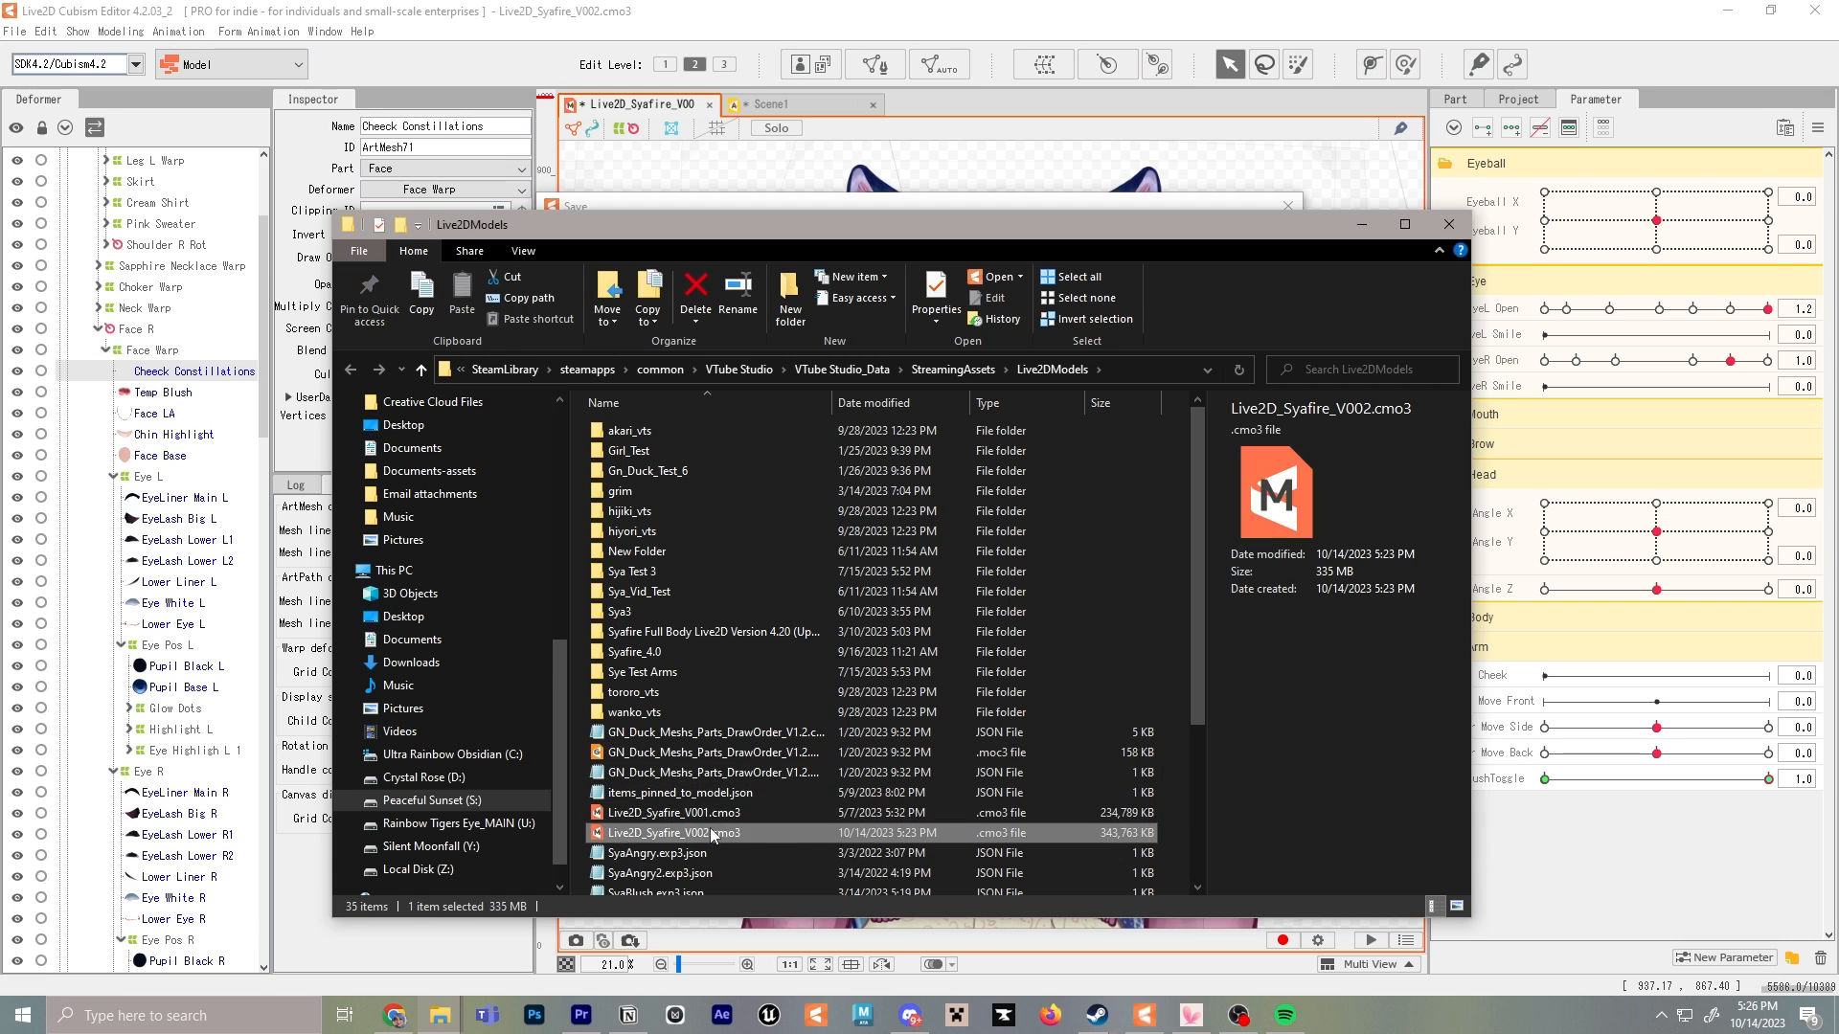
pyautogui.moveTo(1038, 226); pyautogui.dragTo(1129, 283)
pyautogui.click(1121, 206)
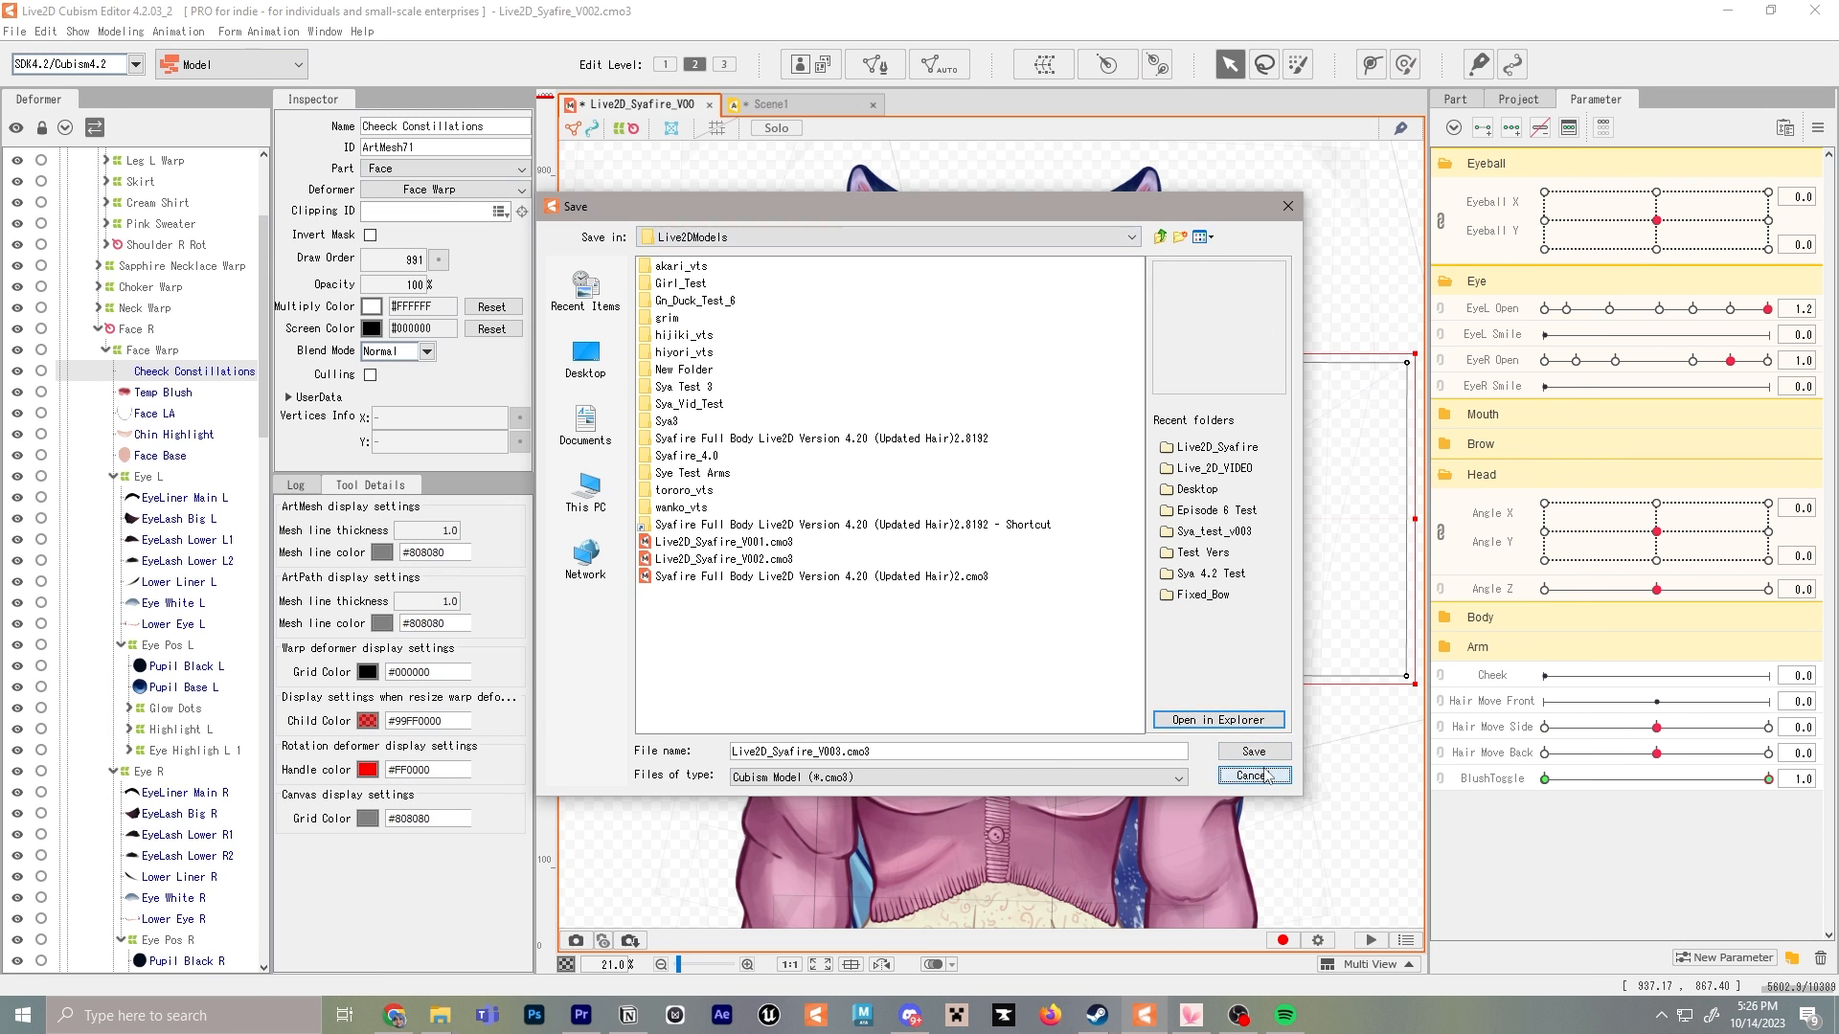
pyautogui.click(1266, 776)
# Bring Live2D_Syafire_V002.cmo3 from the File Explorer folder into Scene1 as a model track
pyautogui.click(772, 105)
pyautogui.hotkey('alt', 'Tab')
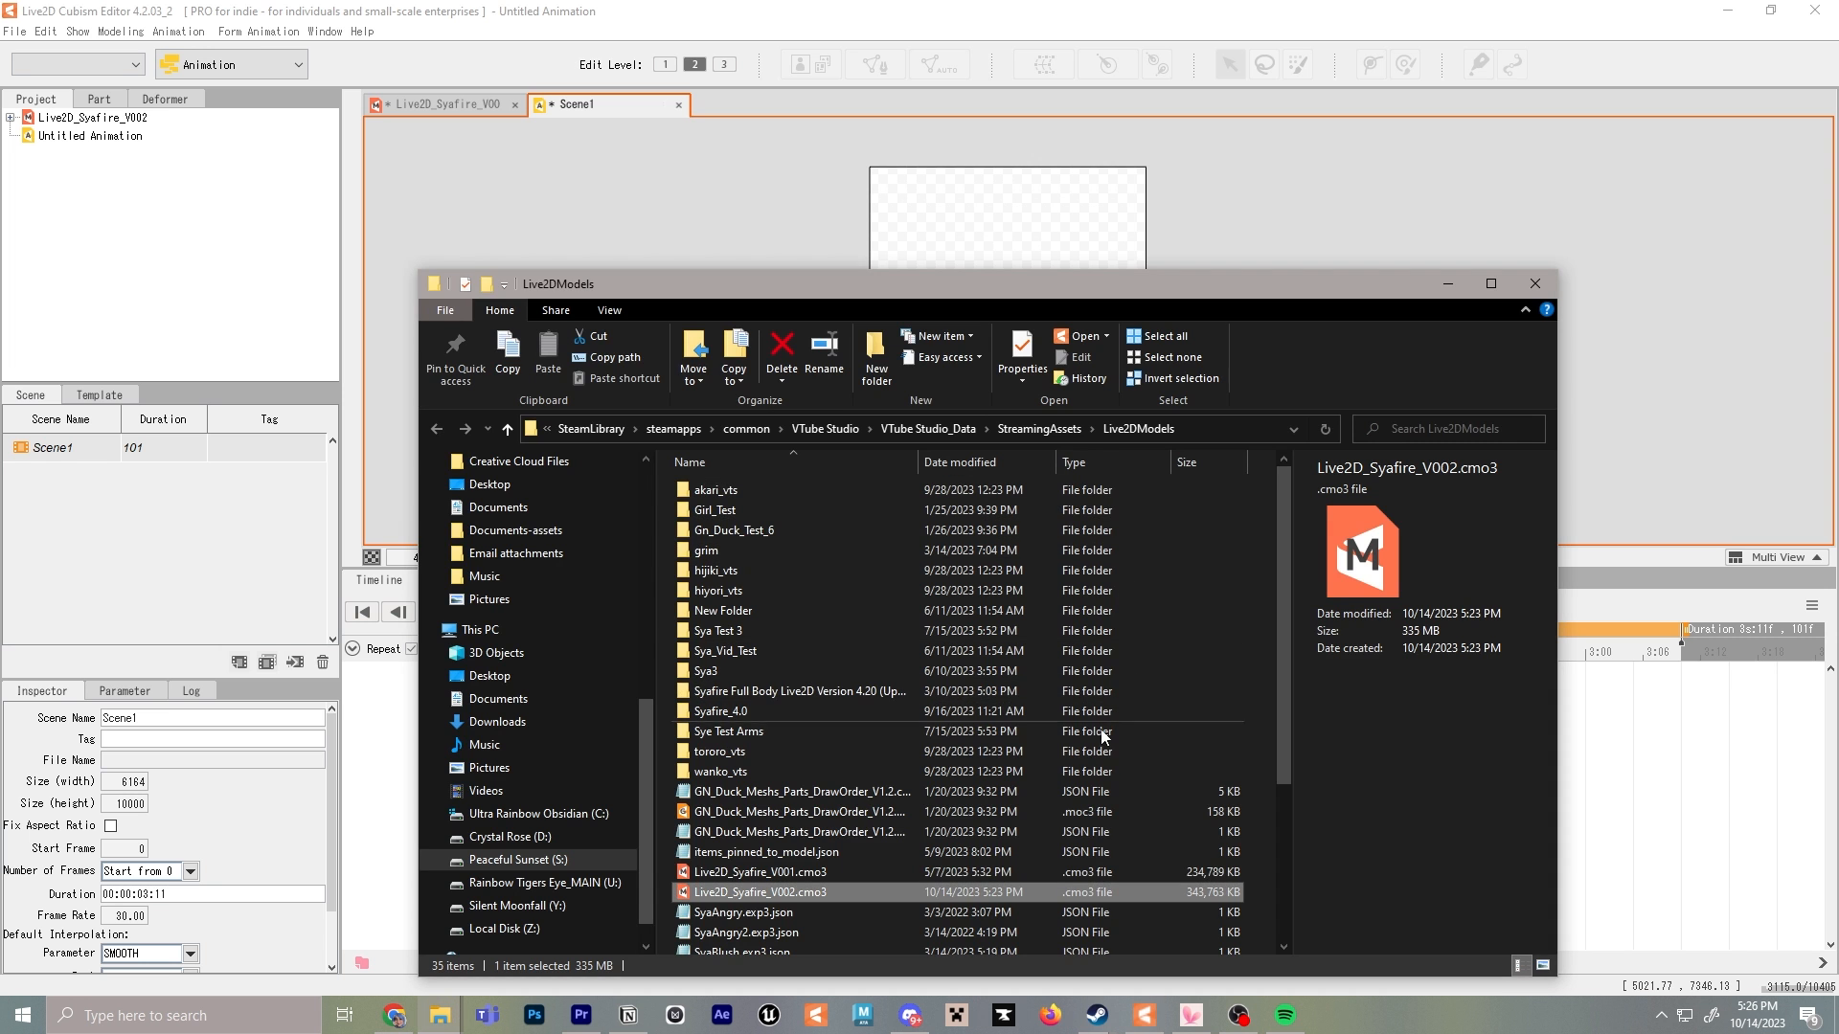
pyautogui.moveTo(728, 895); pyautogui.dragTo(1031, 326)
pyautogui.moveTo(1008, 243); pyautogui.dragTo(1008, 244)
pyautogui.click(921, 539)
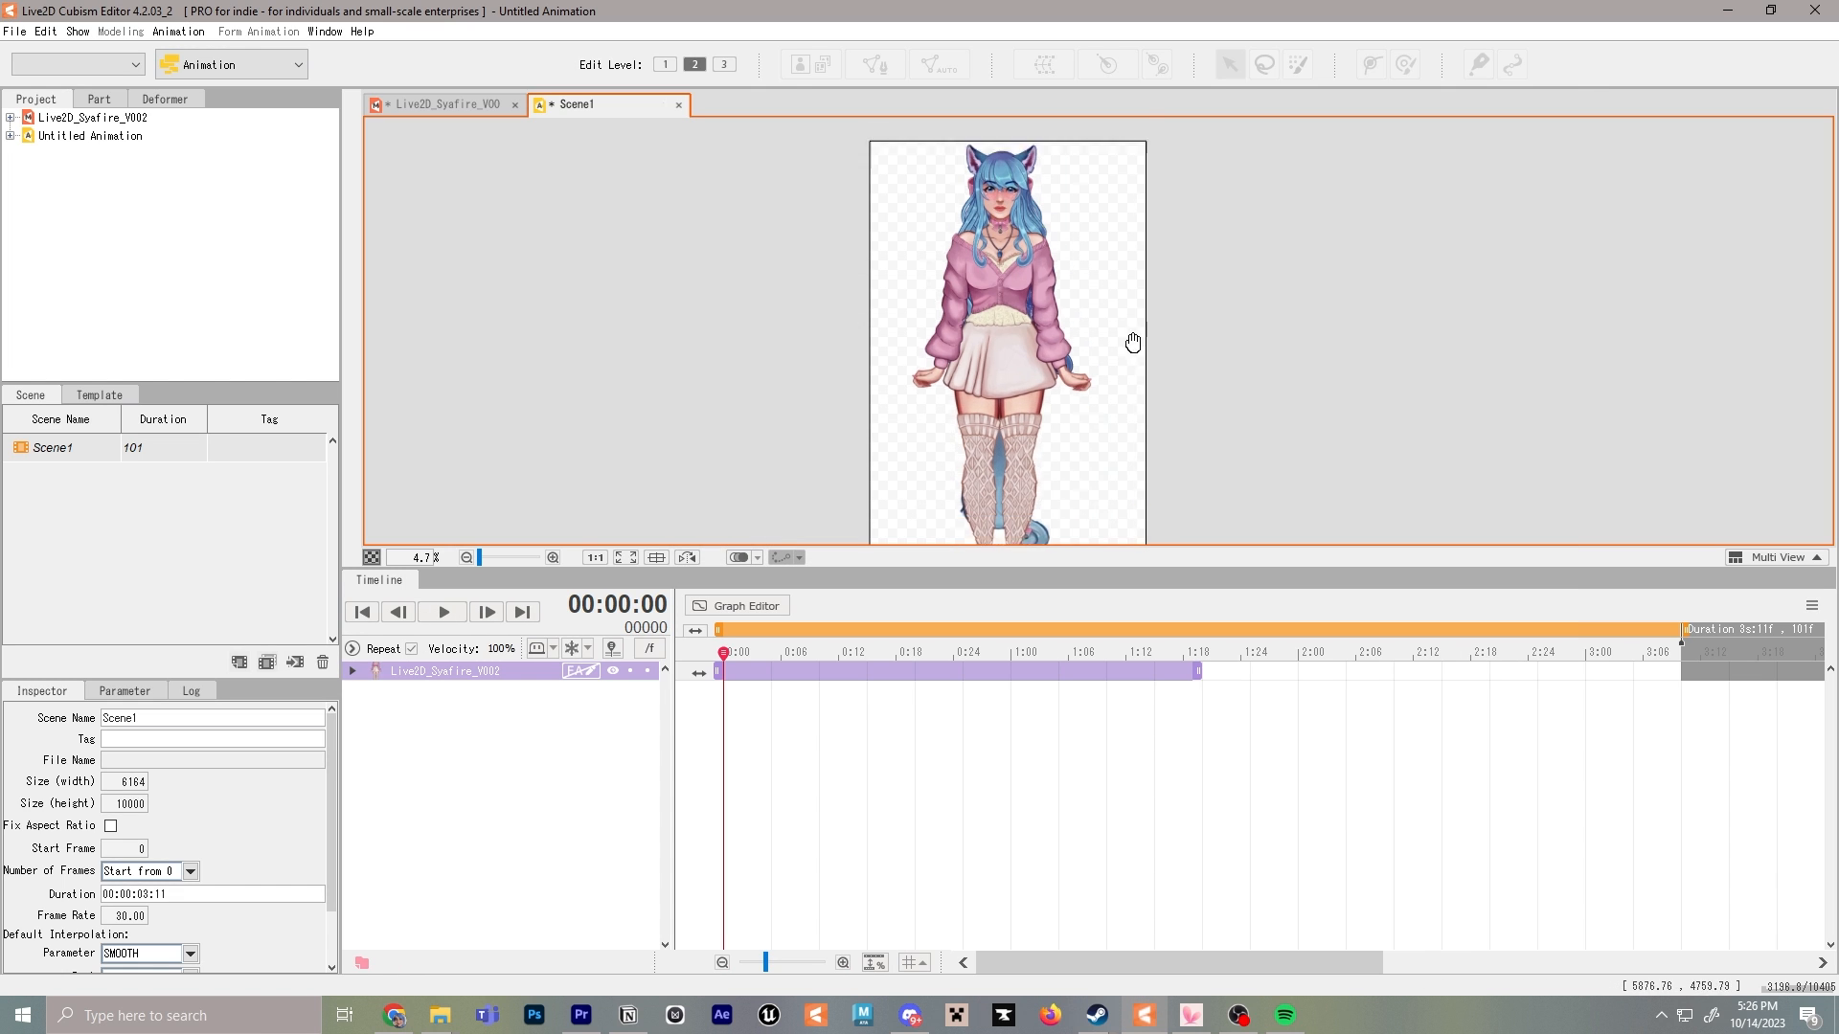
# Select the placed model in the scene and scale it down to fit its feet inside the canvas
pyautogui.moveTo(1133, 342); pyautogui.dragTo(1117, 294)
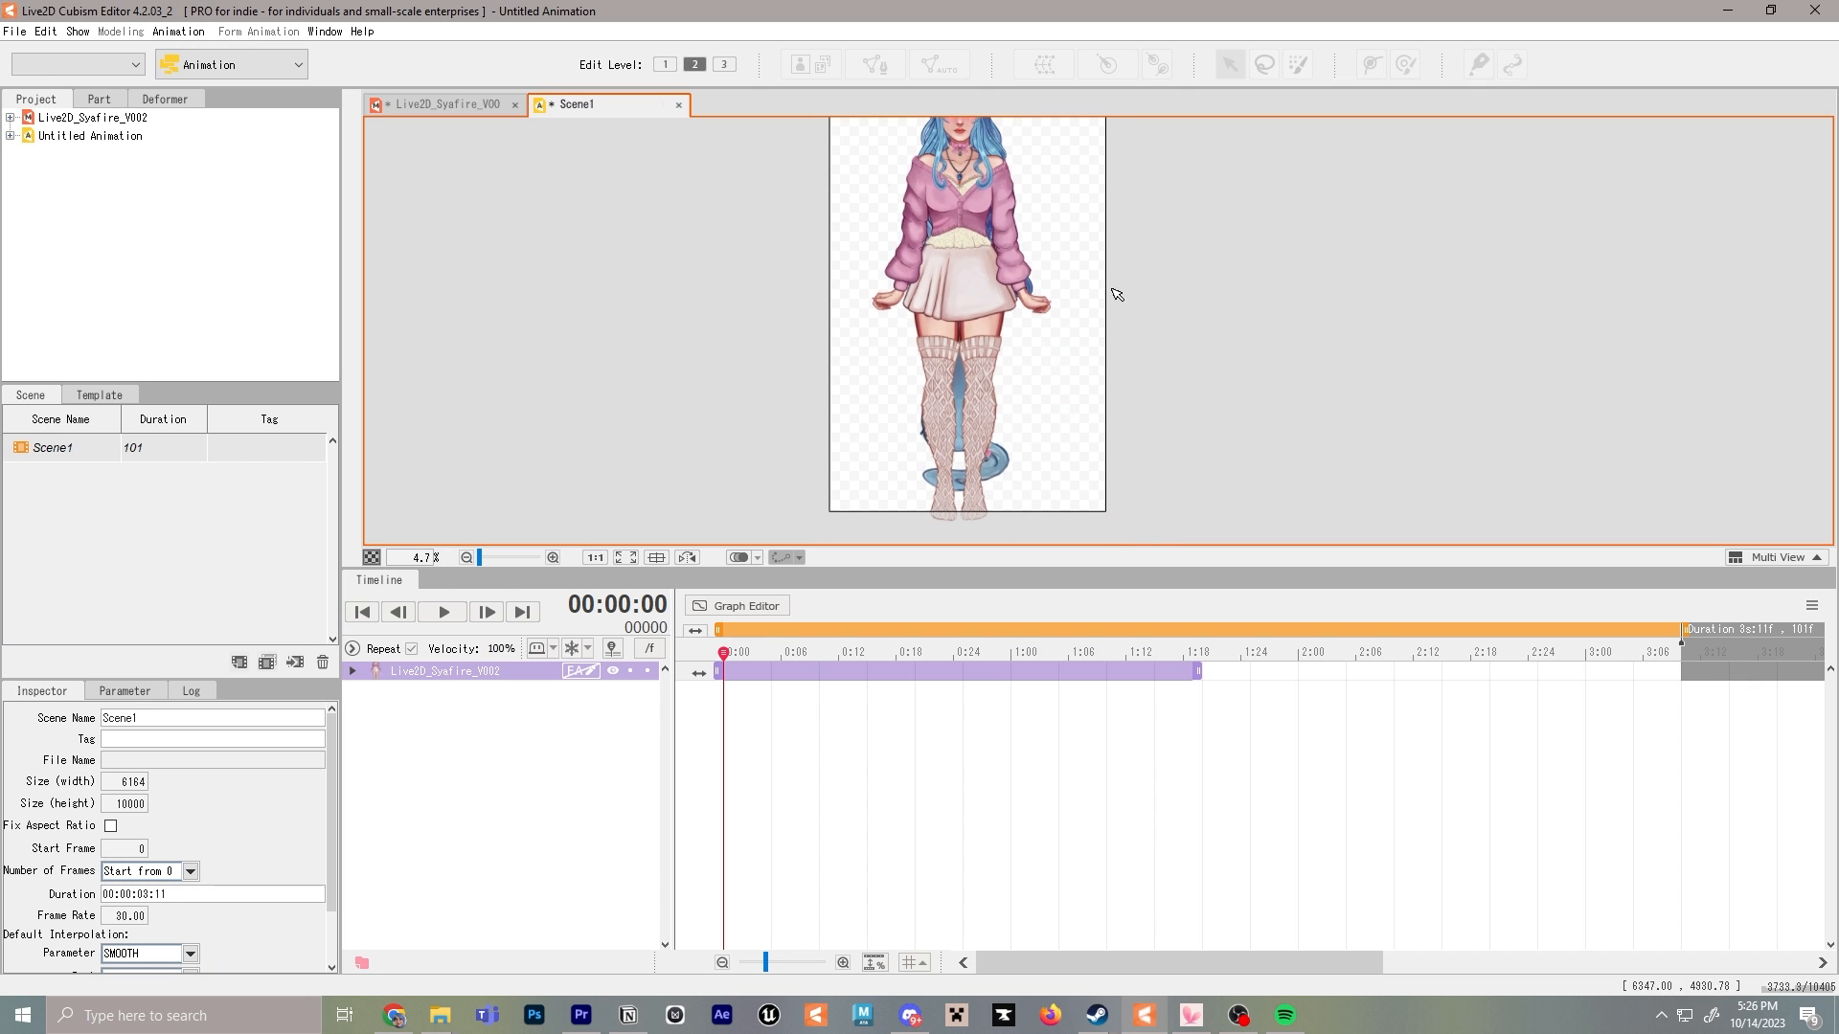
pyautogui.click(927, 258)
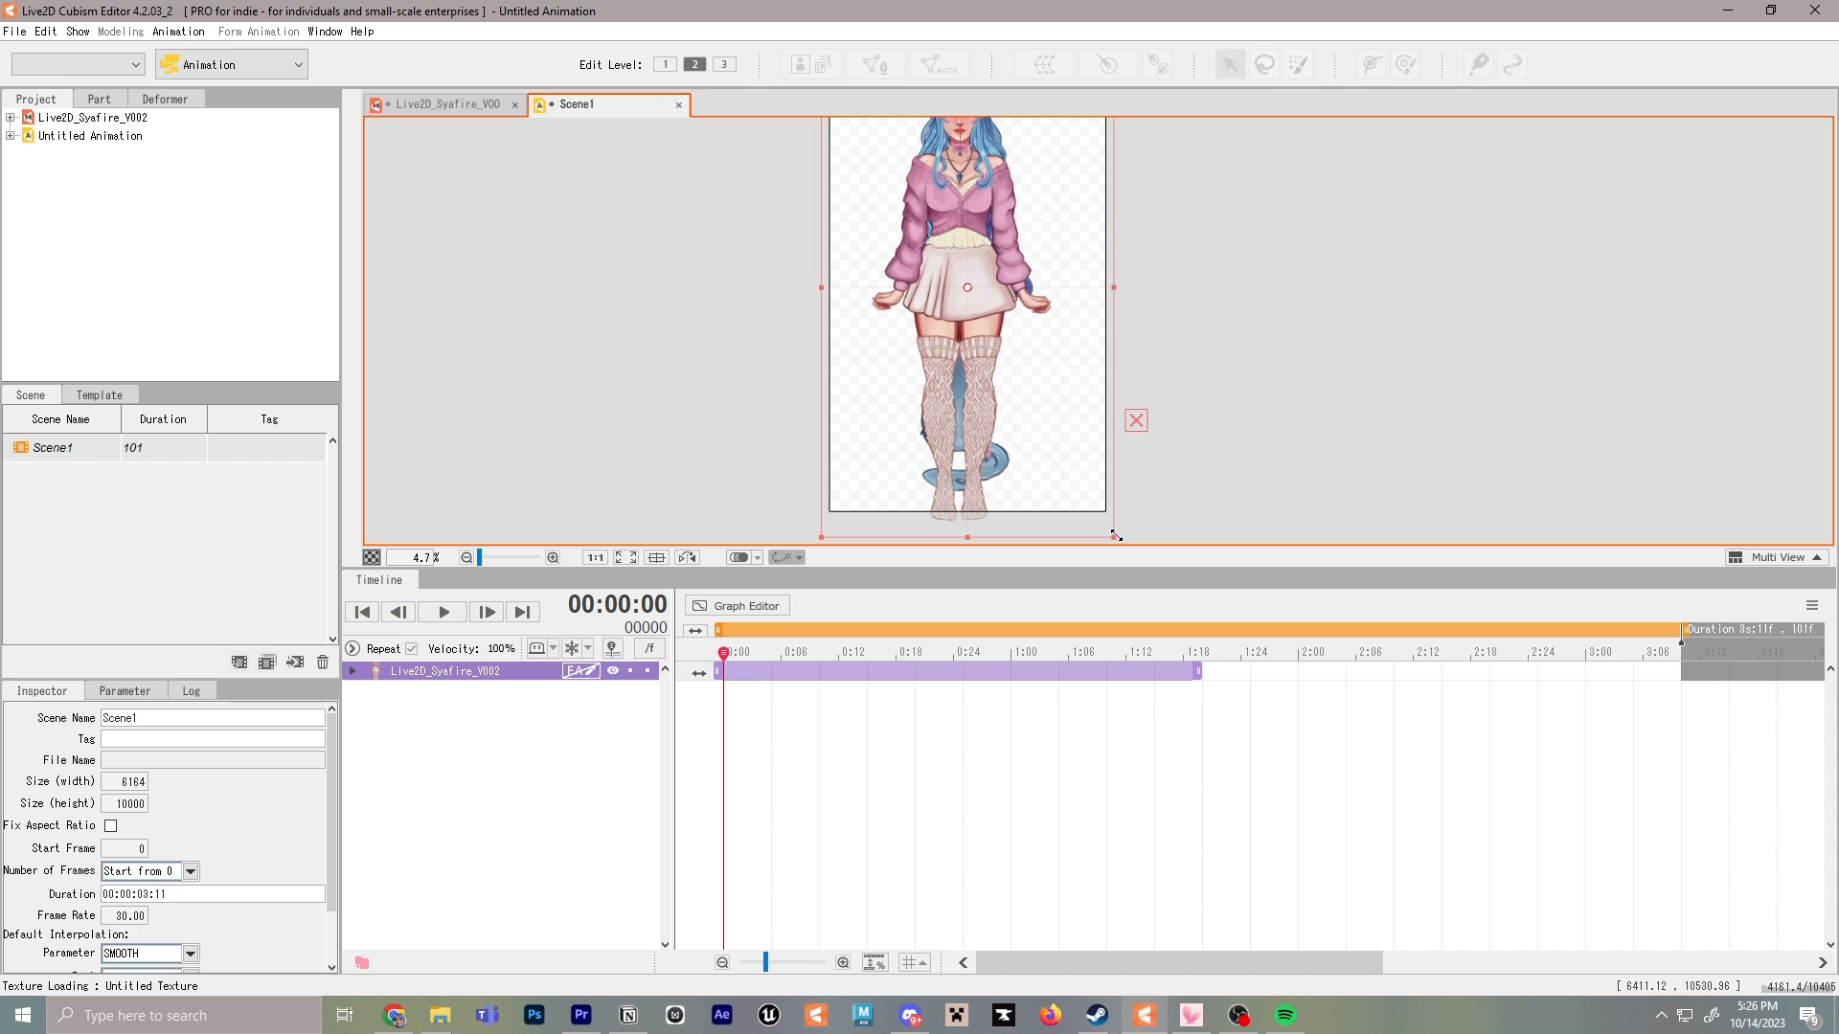
pyautogui.moveTo(1116, 536); pyautogui.dragTo(1076, 497)
pyautogui.moveTo(1204, 374); pyautogui.dragTo(1192, 458)
pyautogui.moveTo(944, 345); pyautogui.dragTo(945, 339)
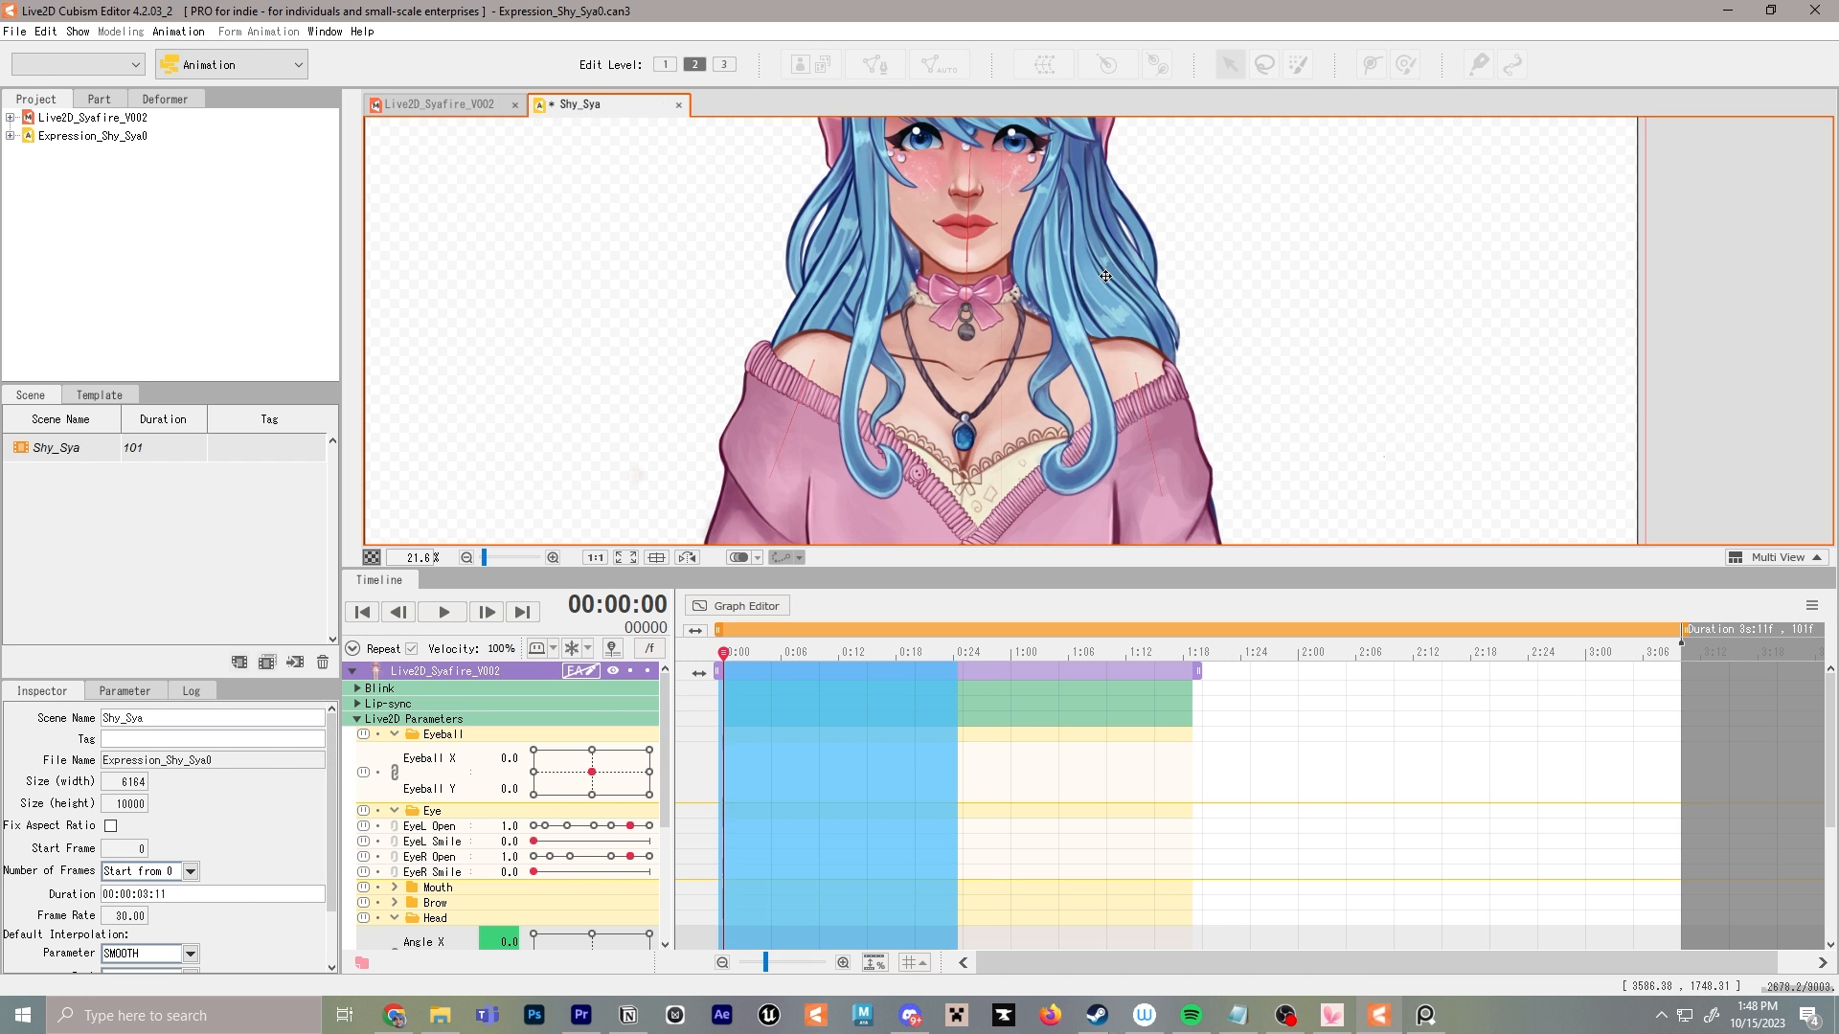
# Expand the Brow group under Live2D Parameters in the timeline and try keying BrowL Y at 0.0 on frame 0
pyautogui.moveTo(1089, 247); pyautogui.dragTo(1095, 423)
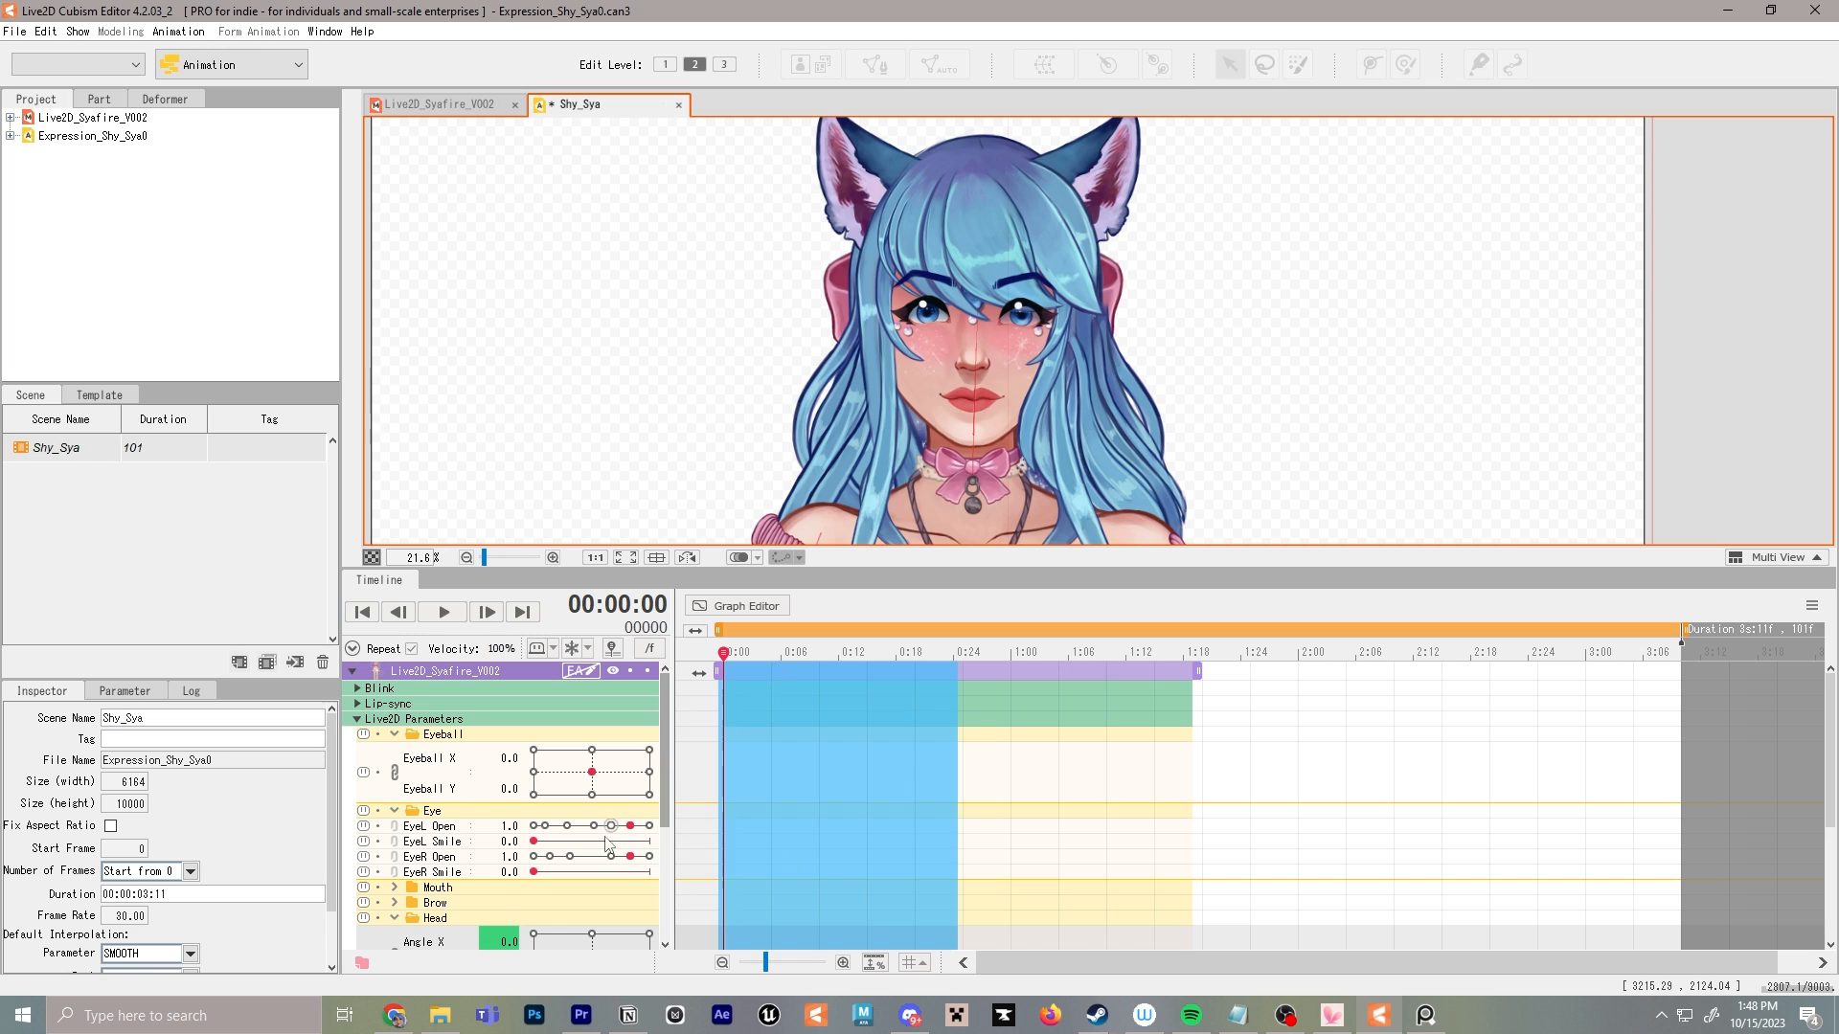
pyautogui.scroll(-3, 606, 838)
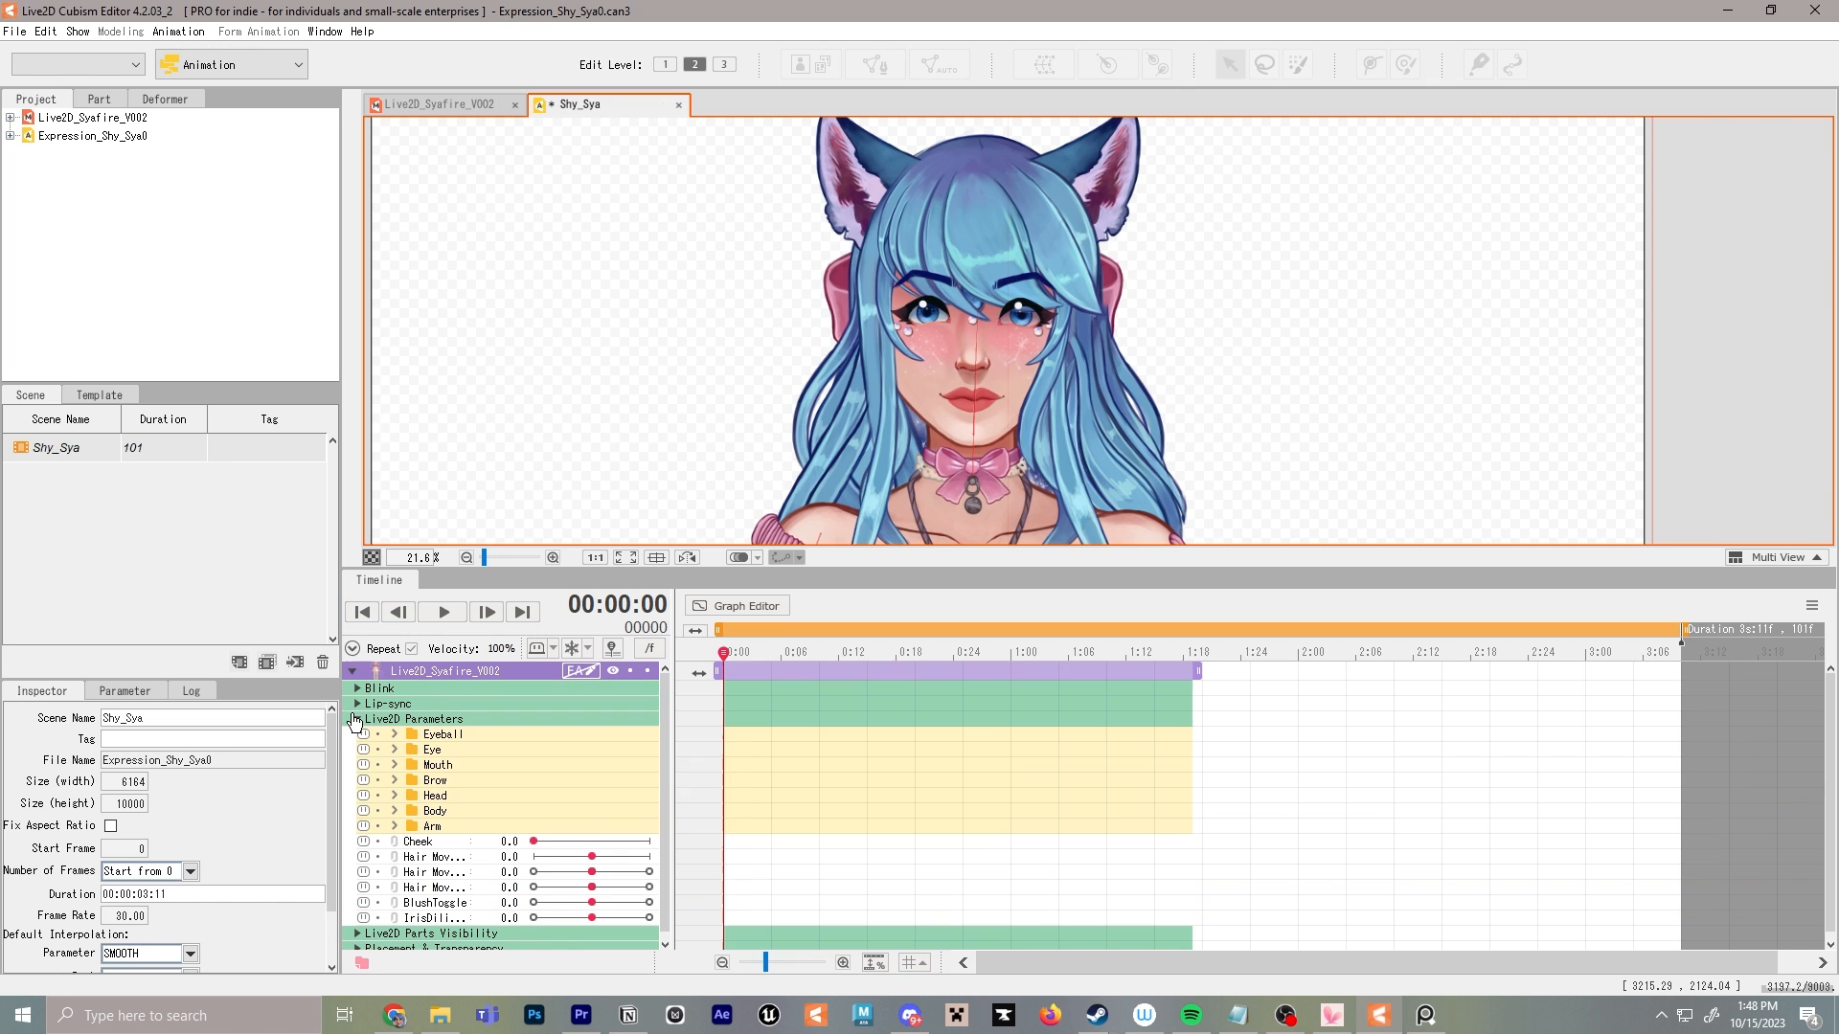
pyautogui.click(356, 719)
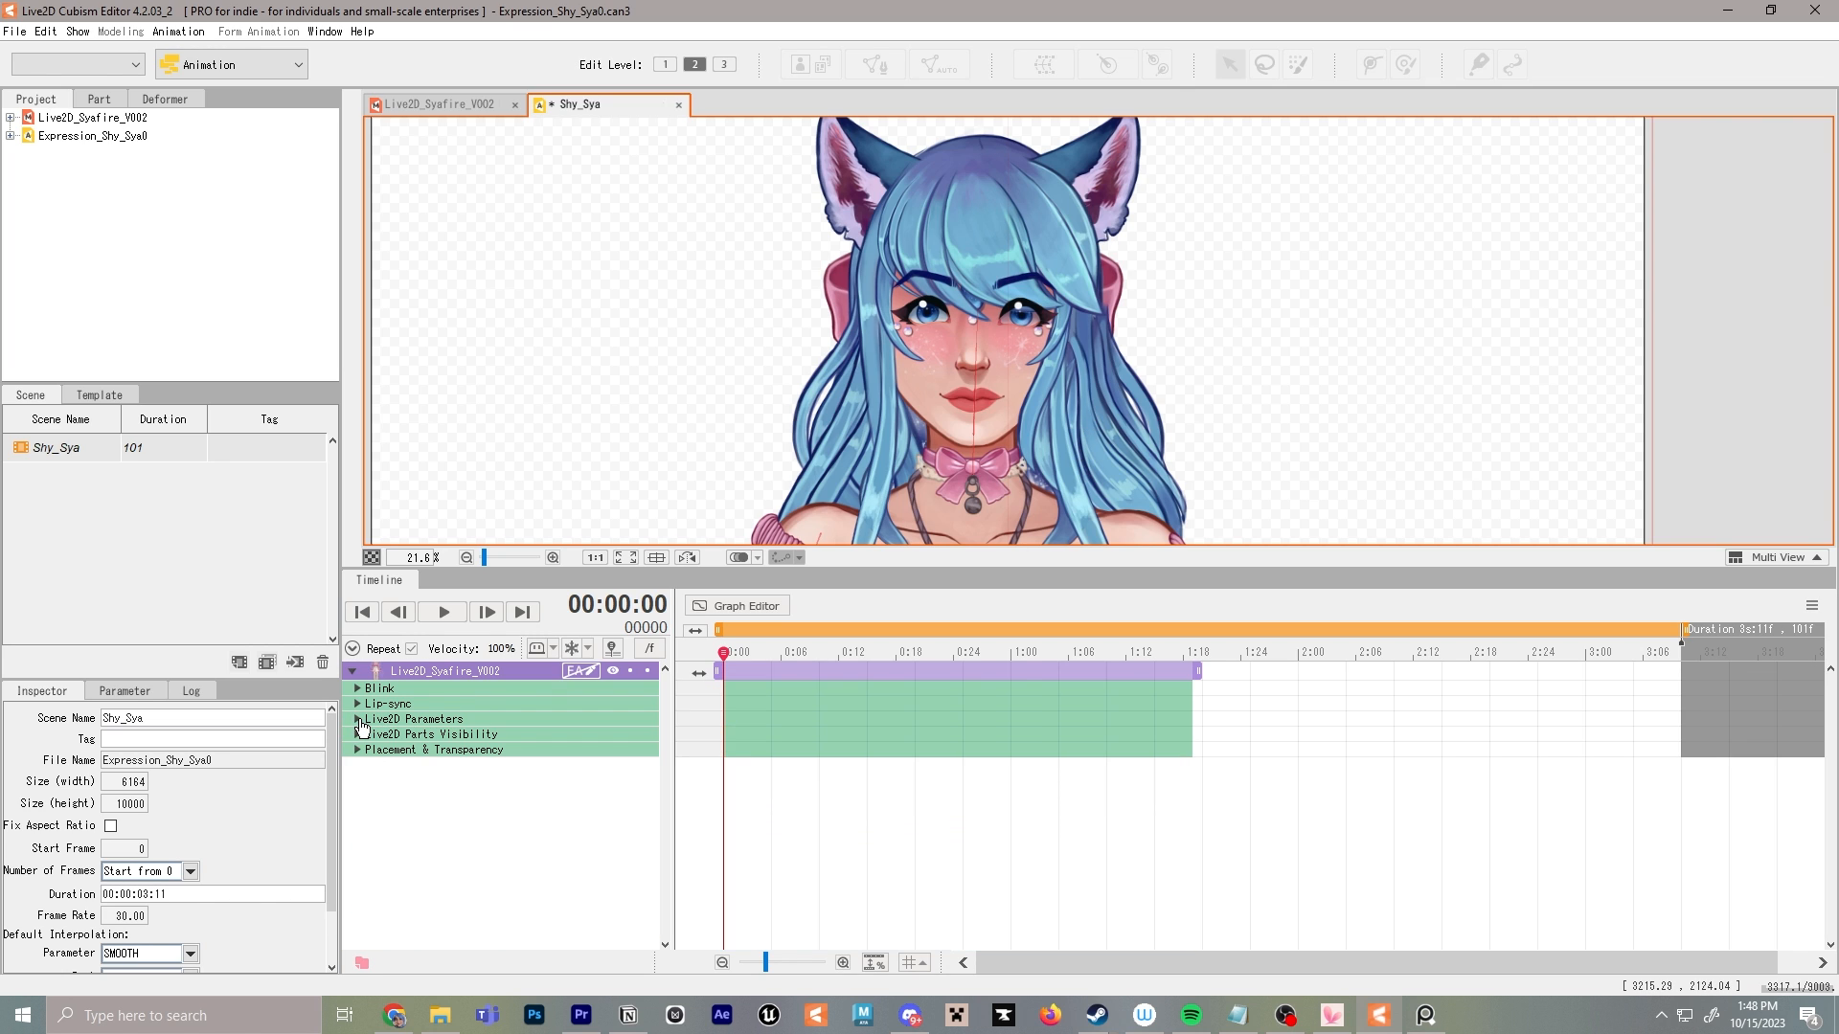
pyautogui.click(357, 719)
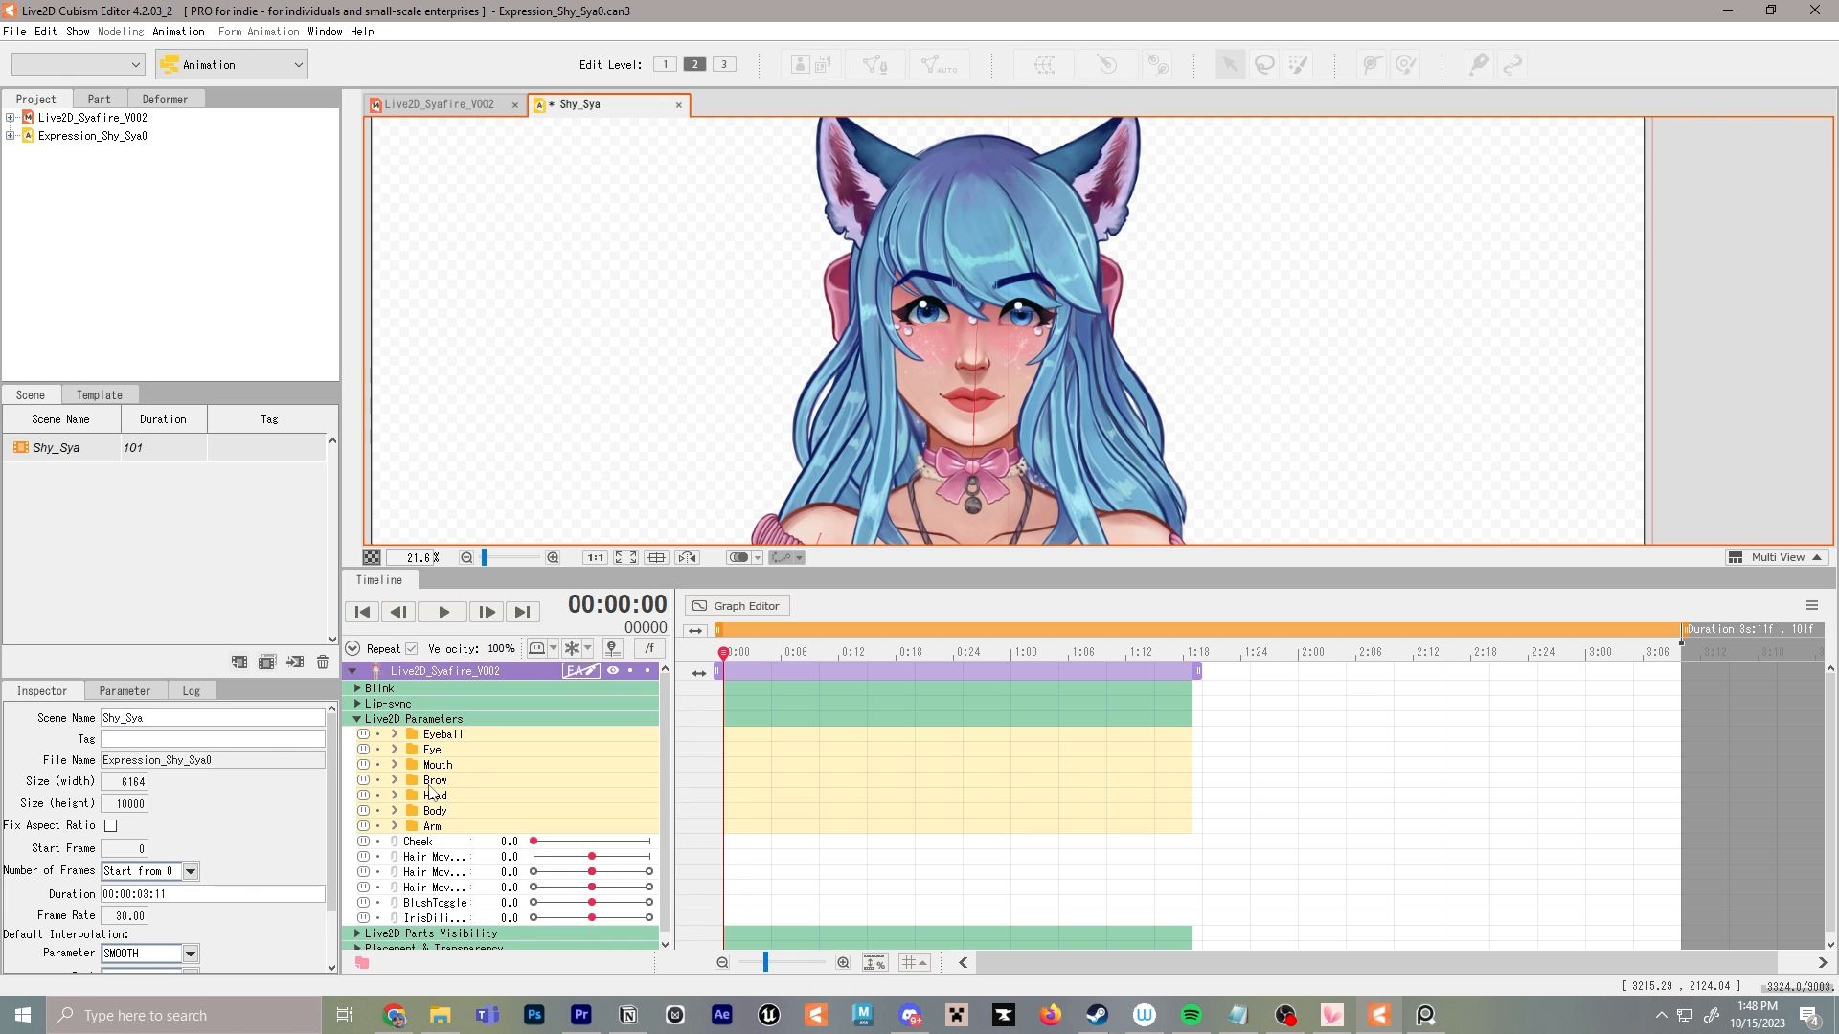
pyautogui.click(394, 780)
pyautogui.moveTo(597, 802)
pyautogui.mouseDown()
pyautogui.moveTo(537, 801)
pyautogui.moveTo(611, 801)
pyautogui.moveTo(590, 803)
pyautogui.mouseUp()
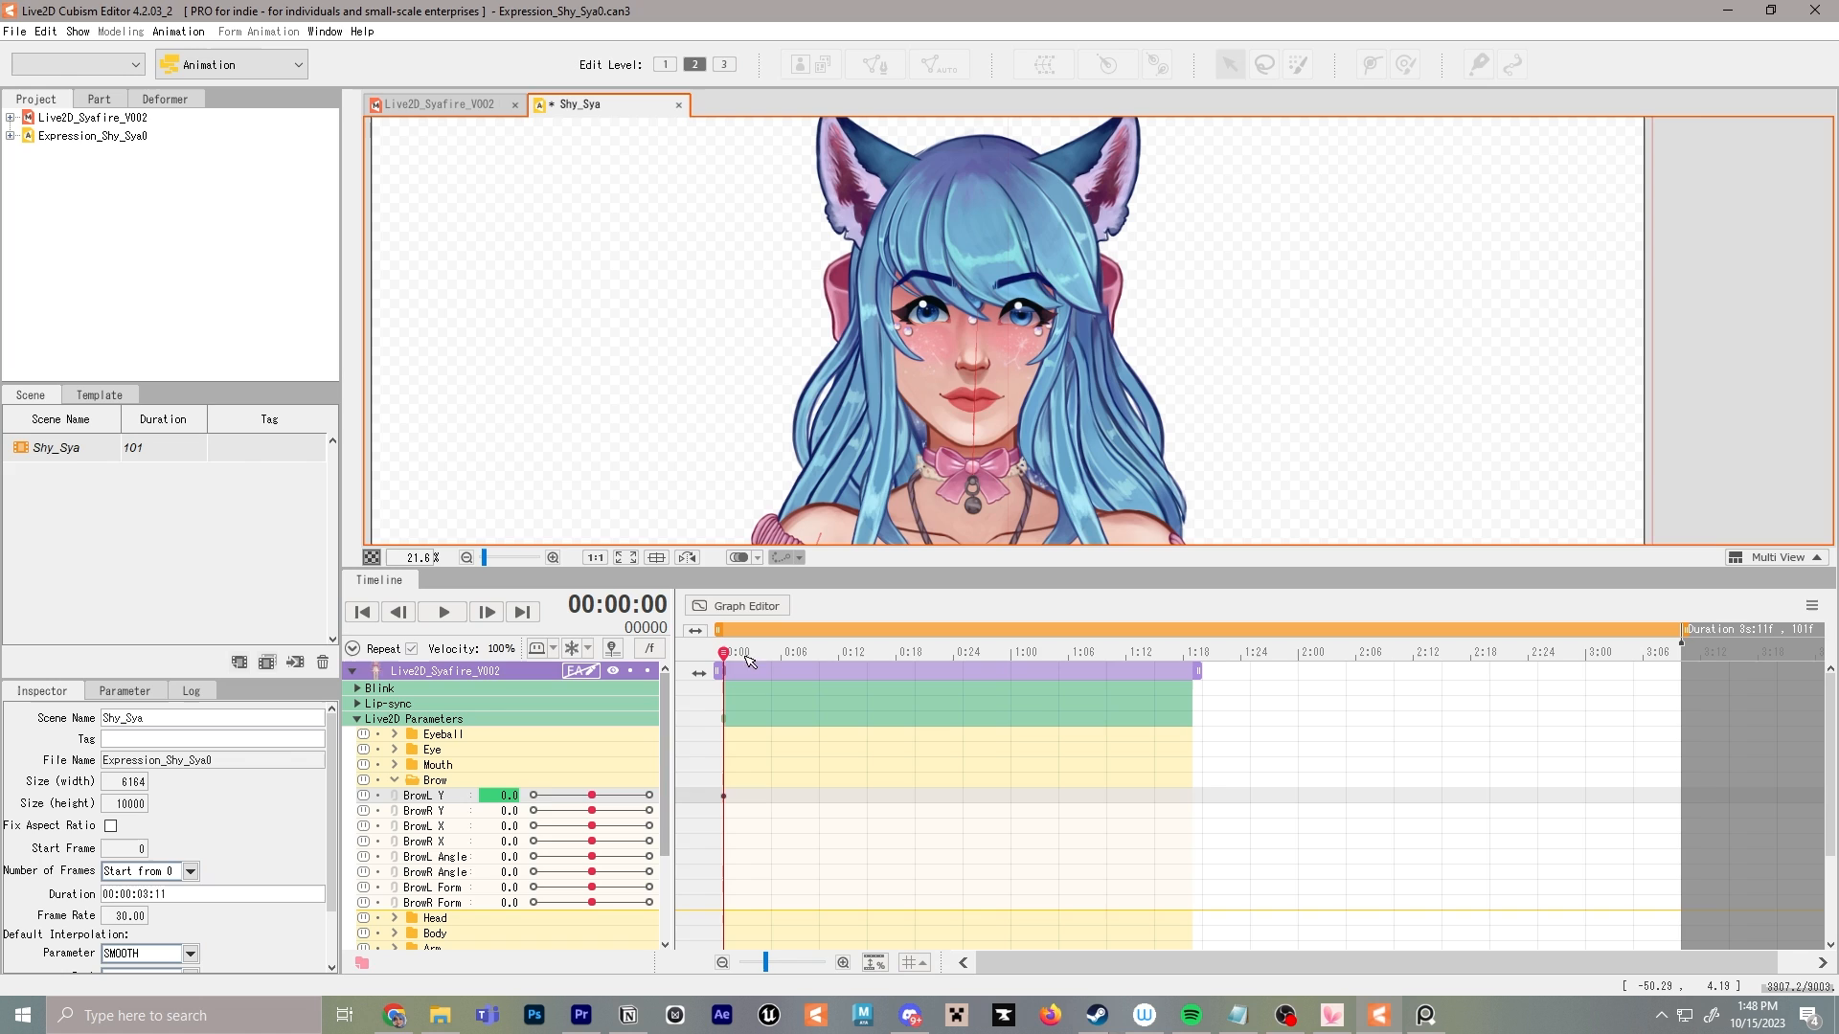
# Key BrowL Angle at about 0.8 and BrowR Angle at 0.6 on frame 20, and return the playhead to frame 0
pyautogui.moveTo(726, 653); pyautogui.dragTo(915, 653)
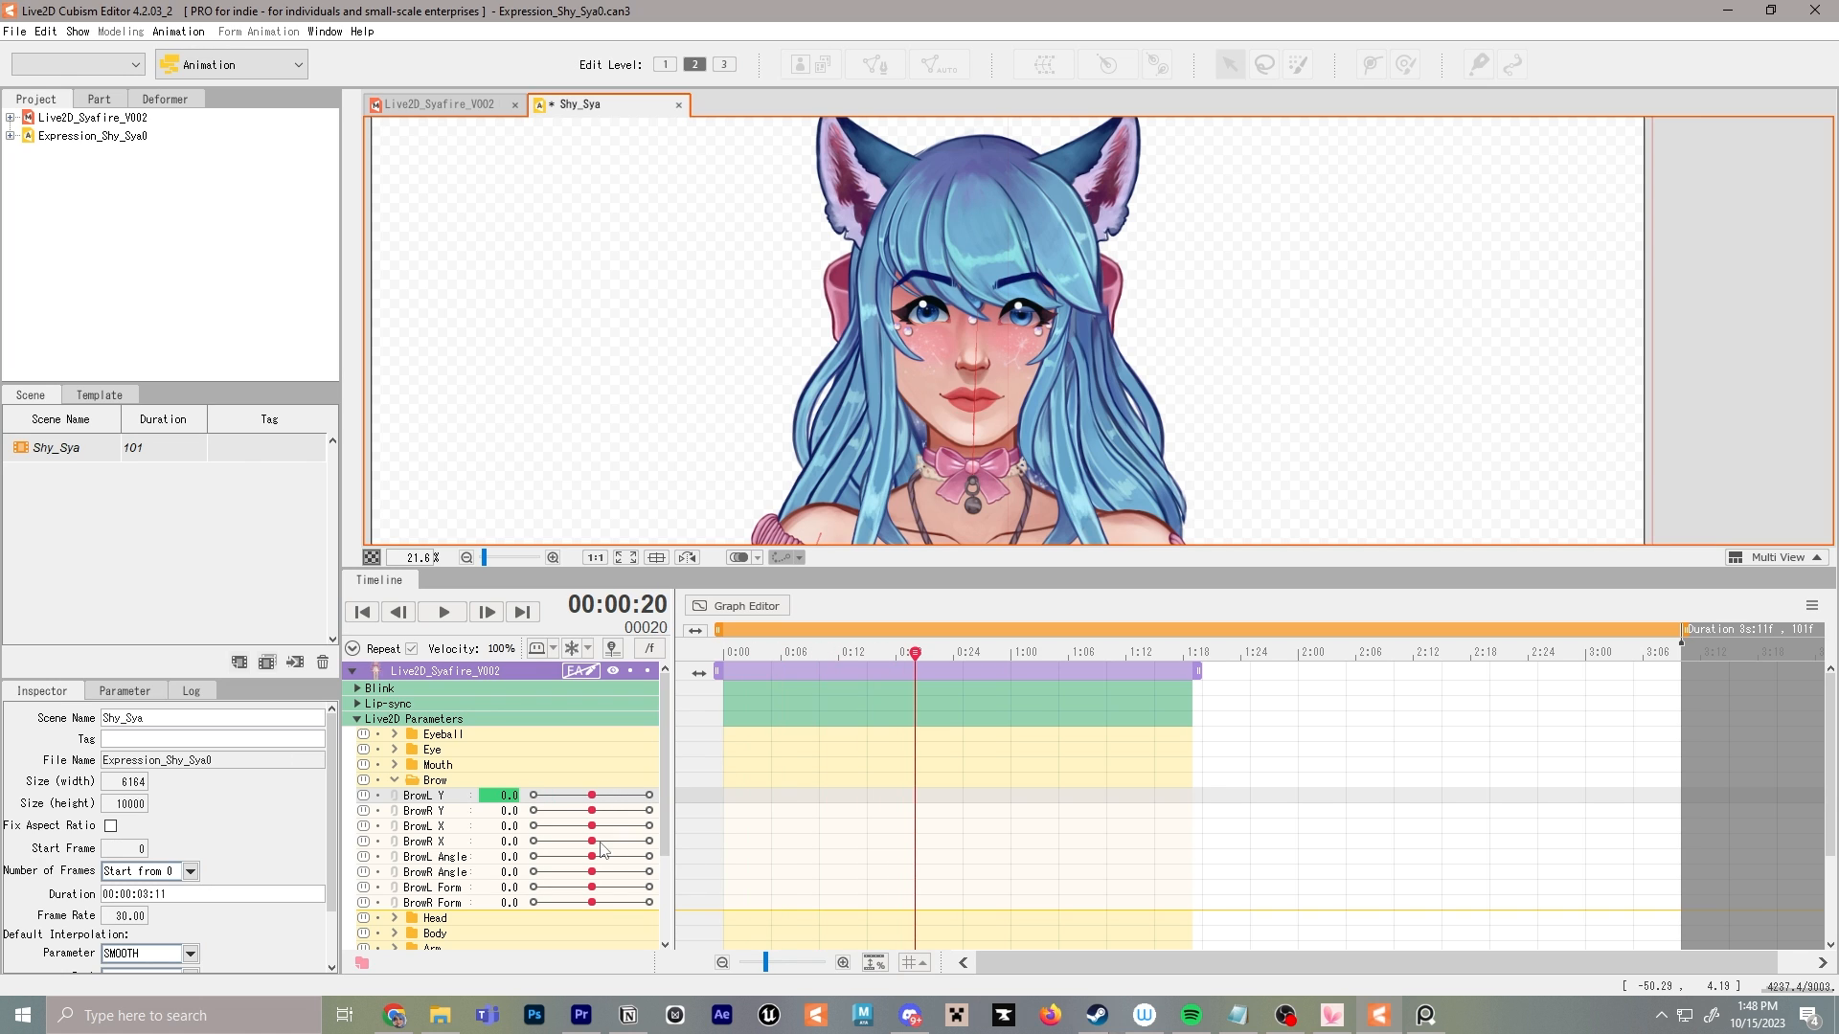
pyautogui.moveTo(592, 857); pyautogui.dragTo(639, 878)
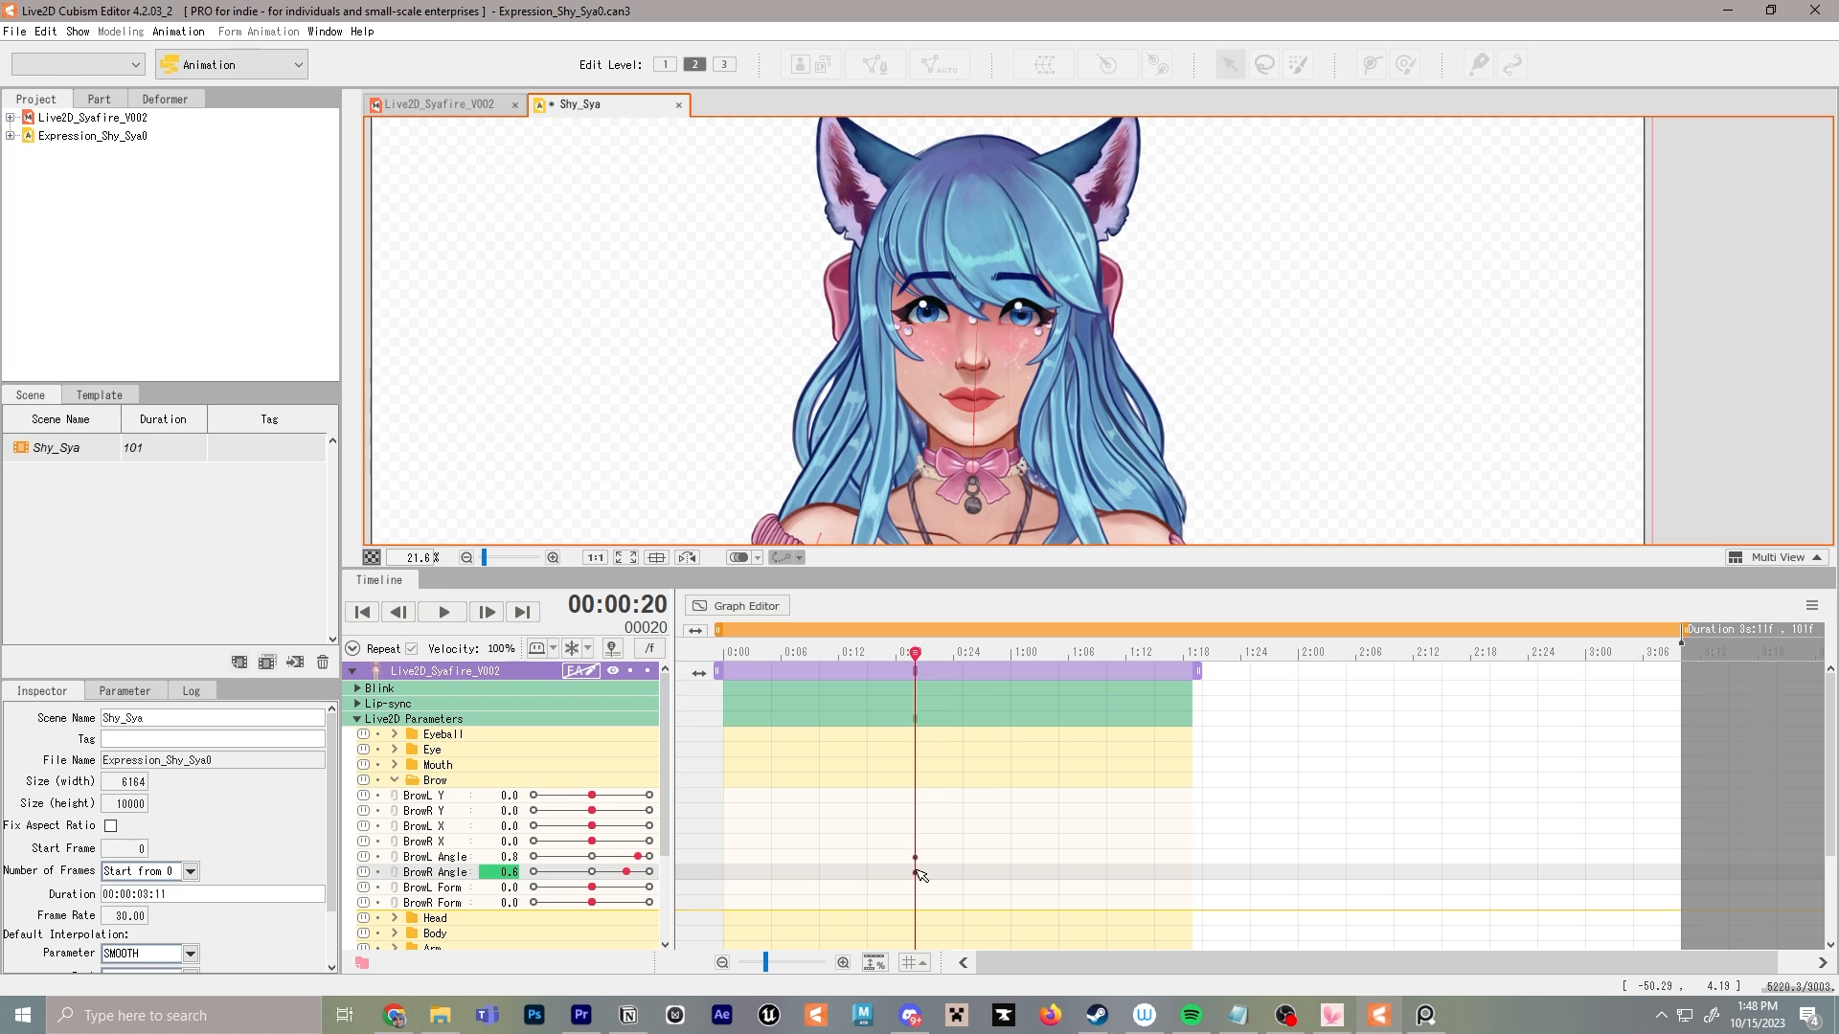
pyautogui.moveTo(924, 659); pyautogui.dragTo(680, 648)
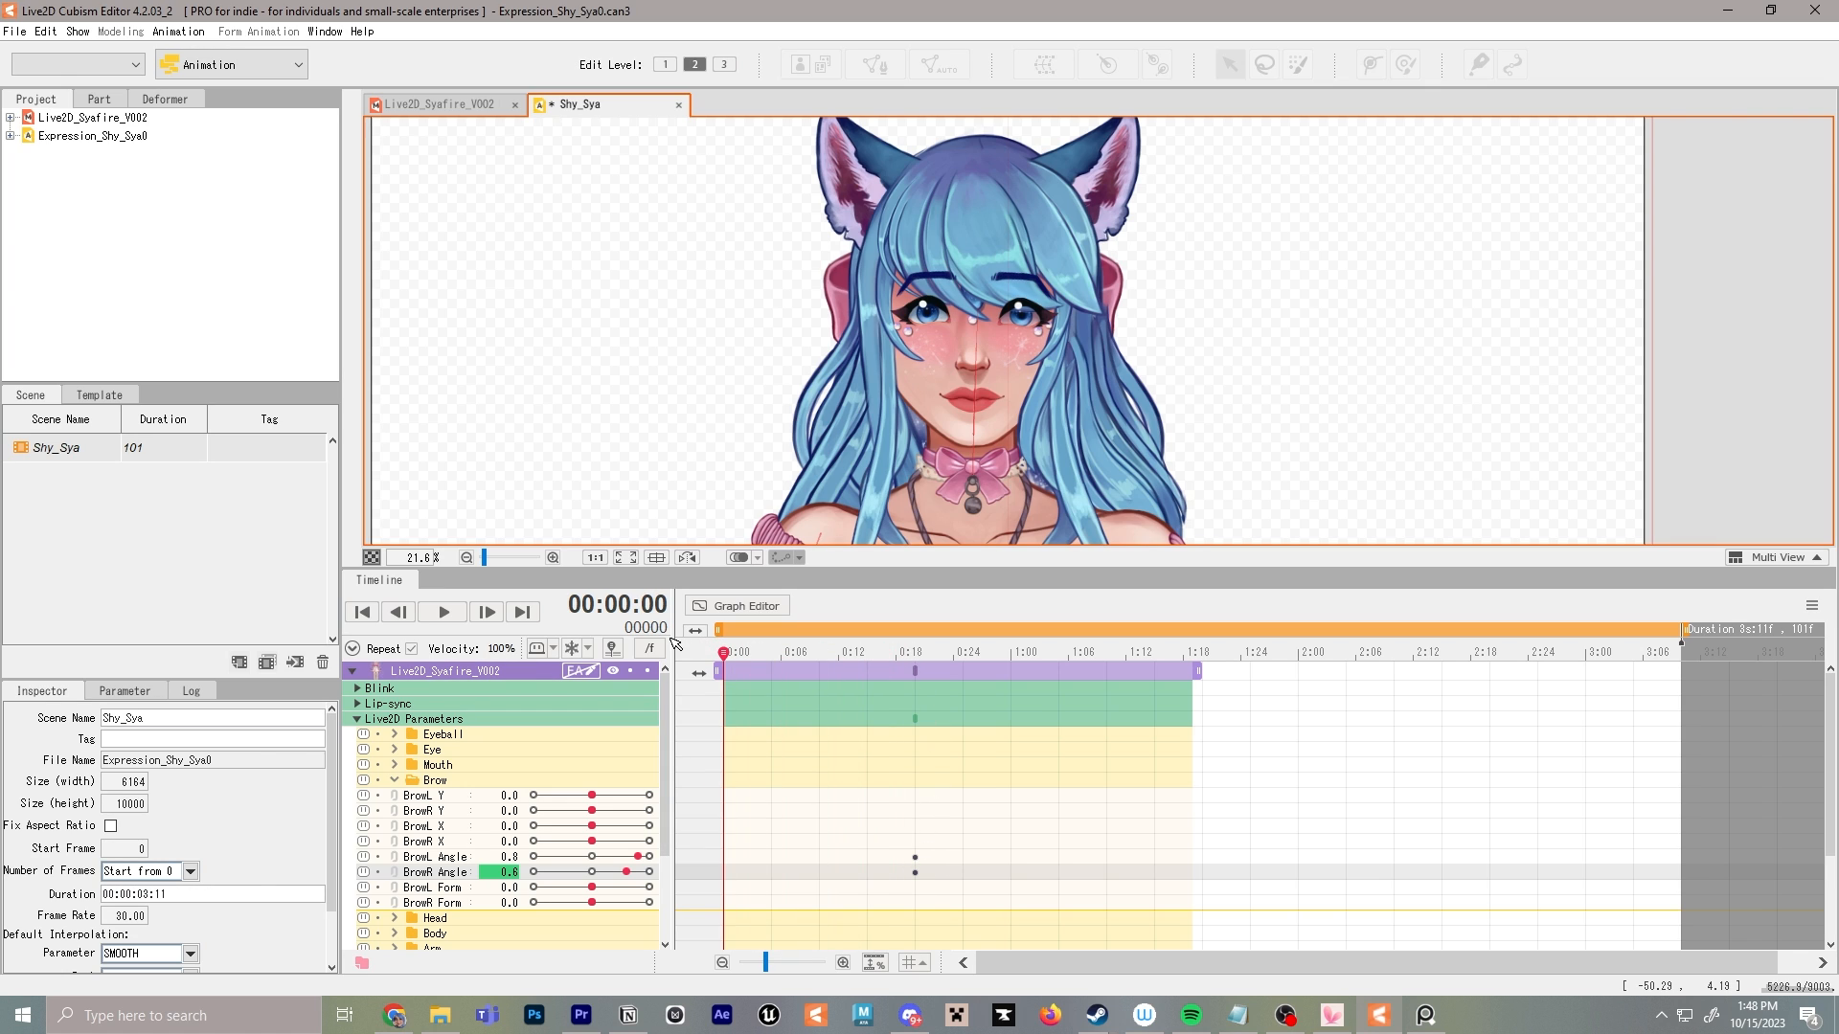
# Key BrowL Angle and BrowR Angle at 0.0 on frame 0, and move the playhead to frame 20
pyautogui.click(592, 858)
pyautogui.click(592, 873)
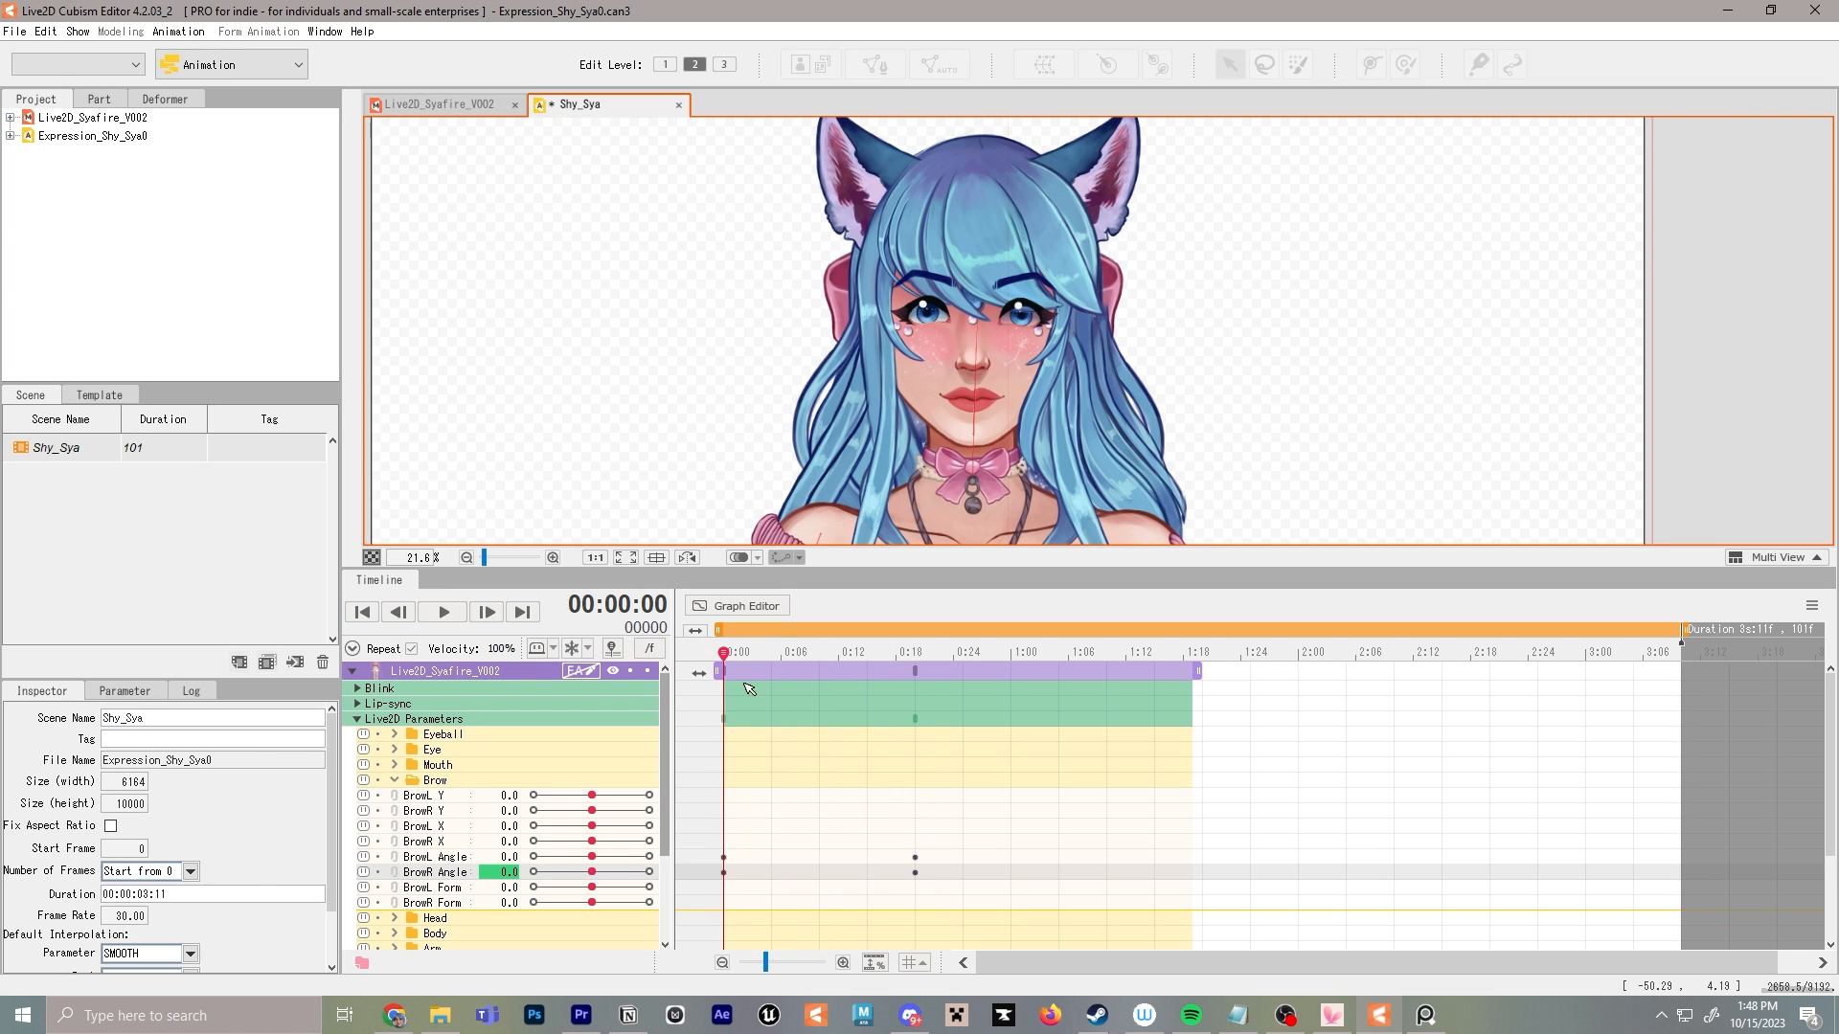
pyautogui.moveTo(745, 651); pyautogui.dragTo(914, 652)
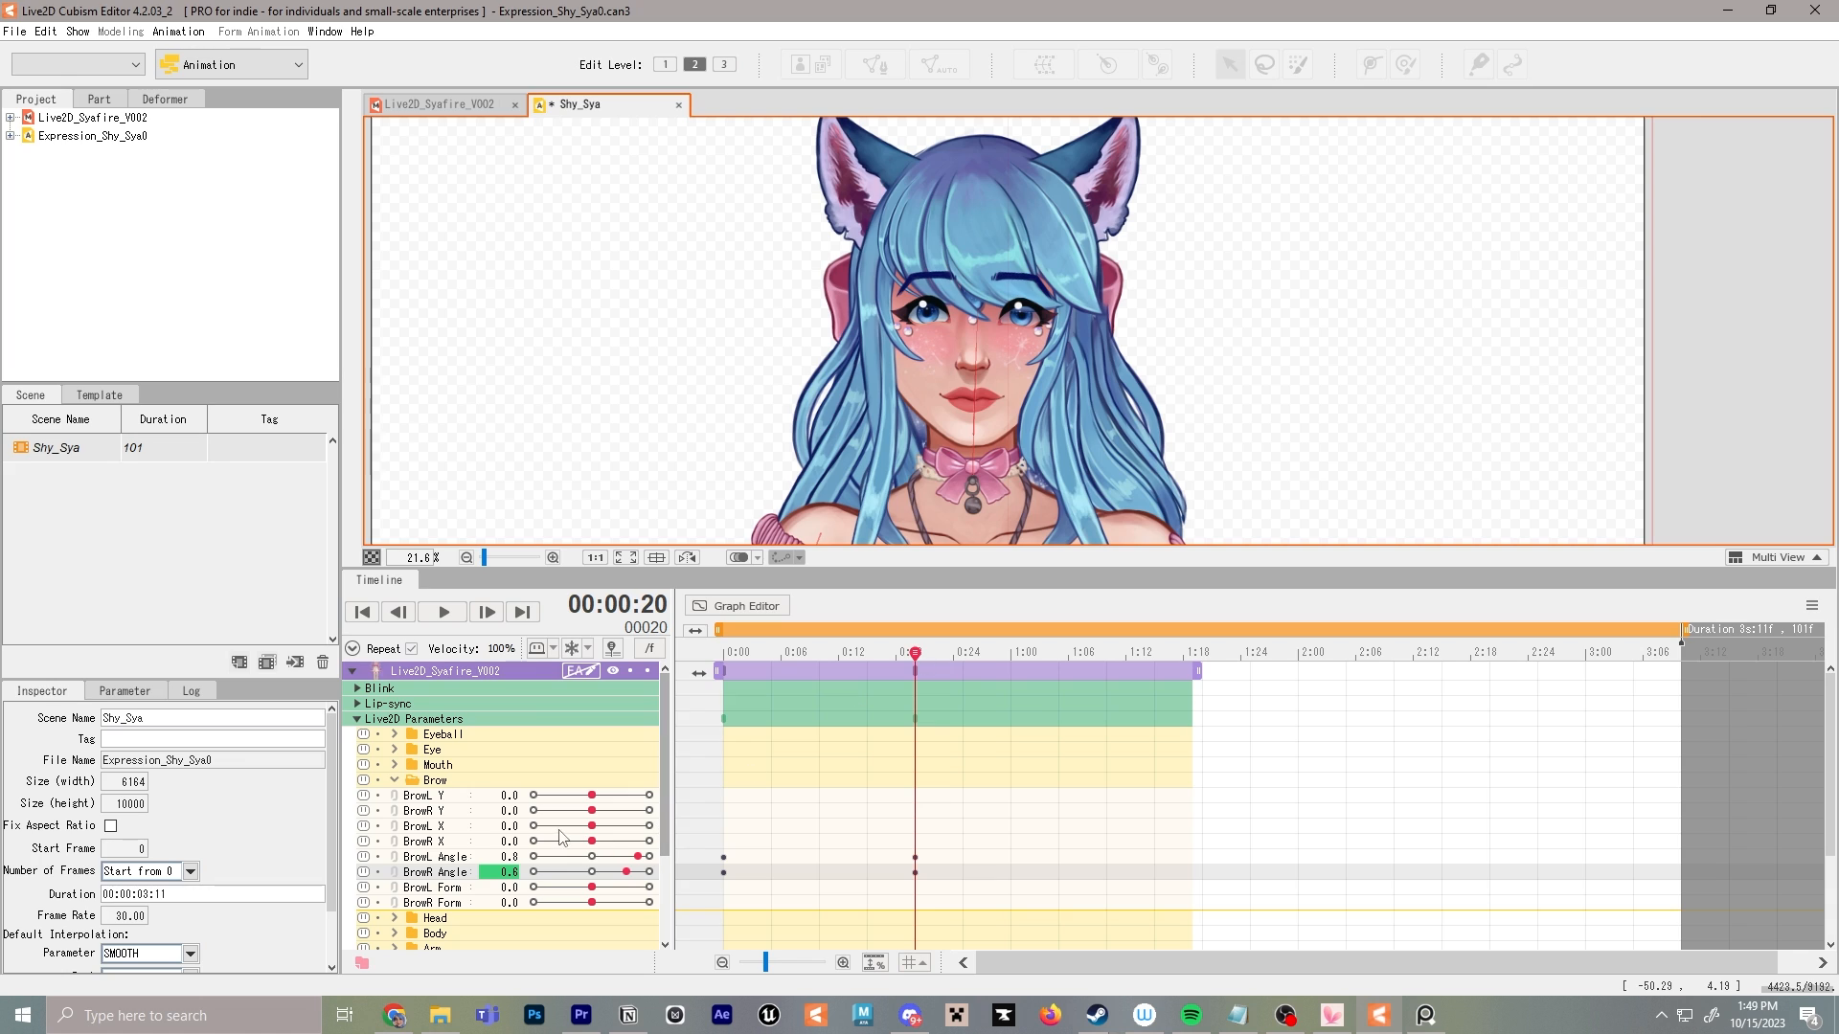
# On frame 20, key BrowL Form and BrowR Form at 0.6 and reduce BrowL Angle to 0.4 and BrowR Angle to 0.2
pyautogui.scroll(-3, 578, 825)
pyautogui.click(625, 791)
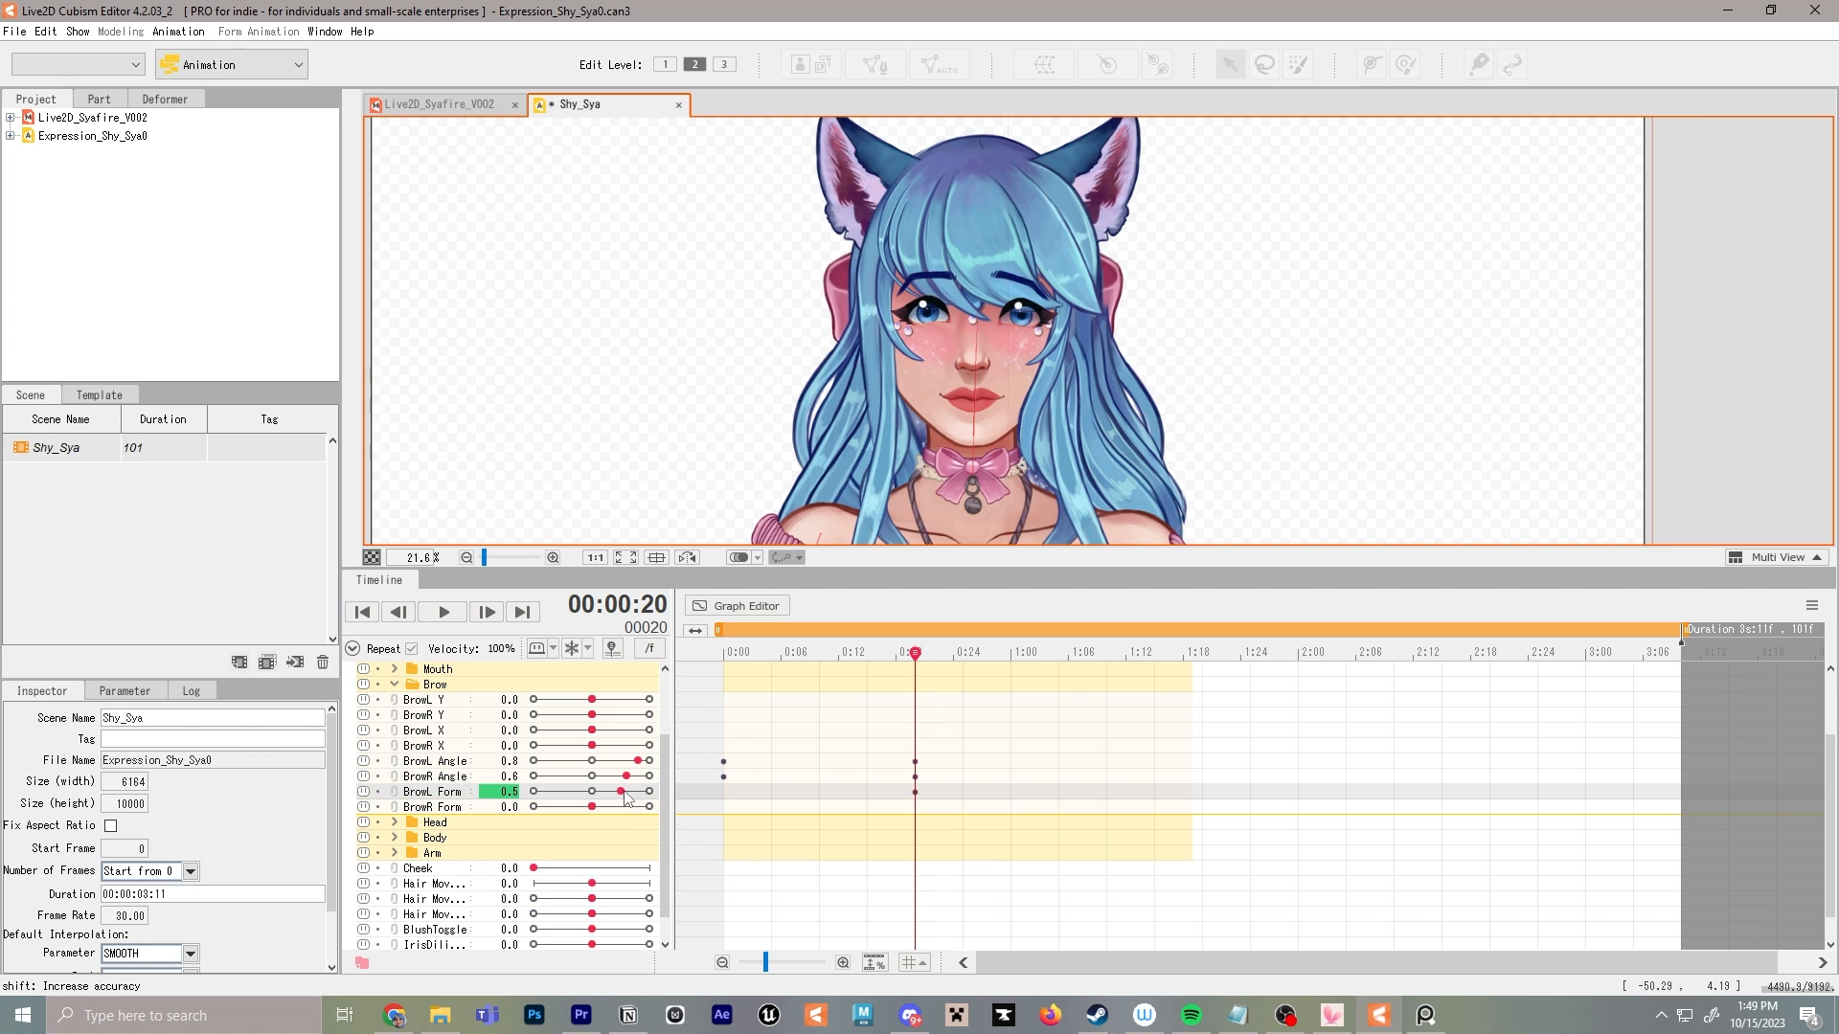
pyautogui.click(626, 806)
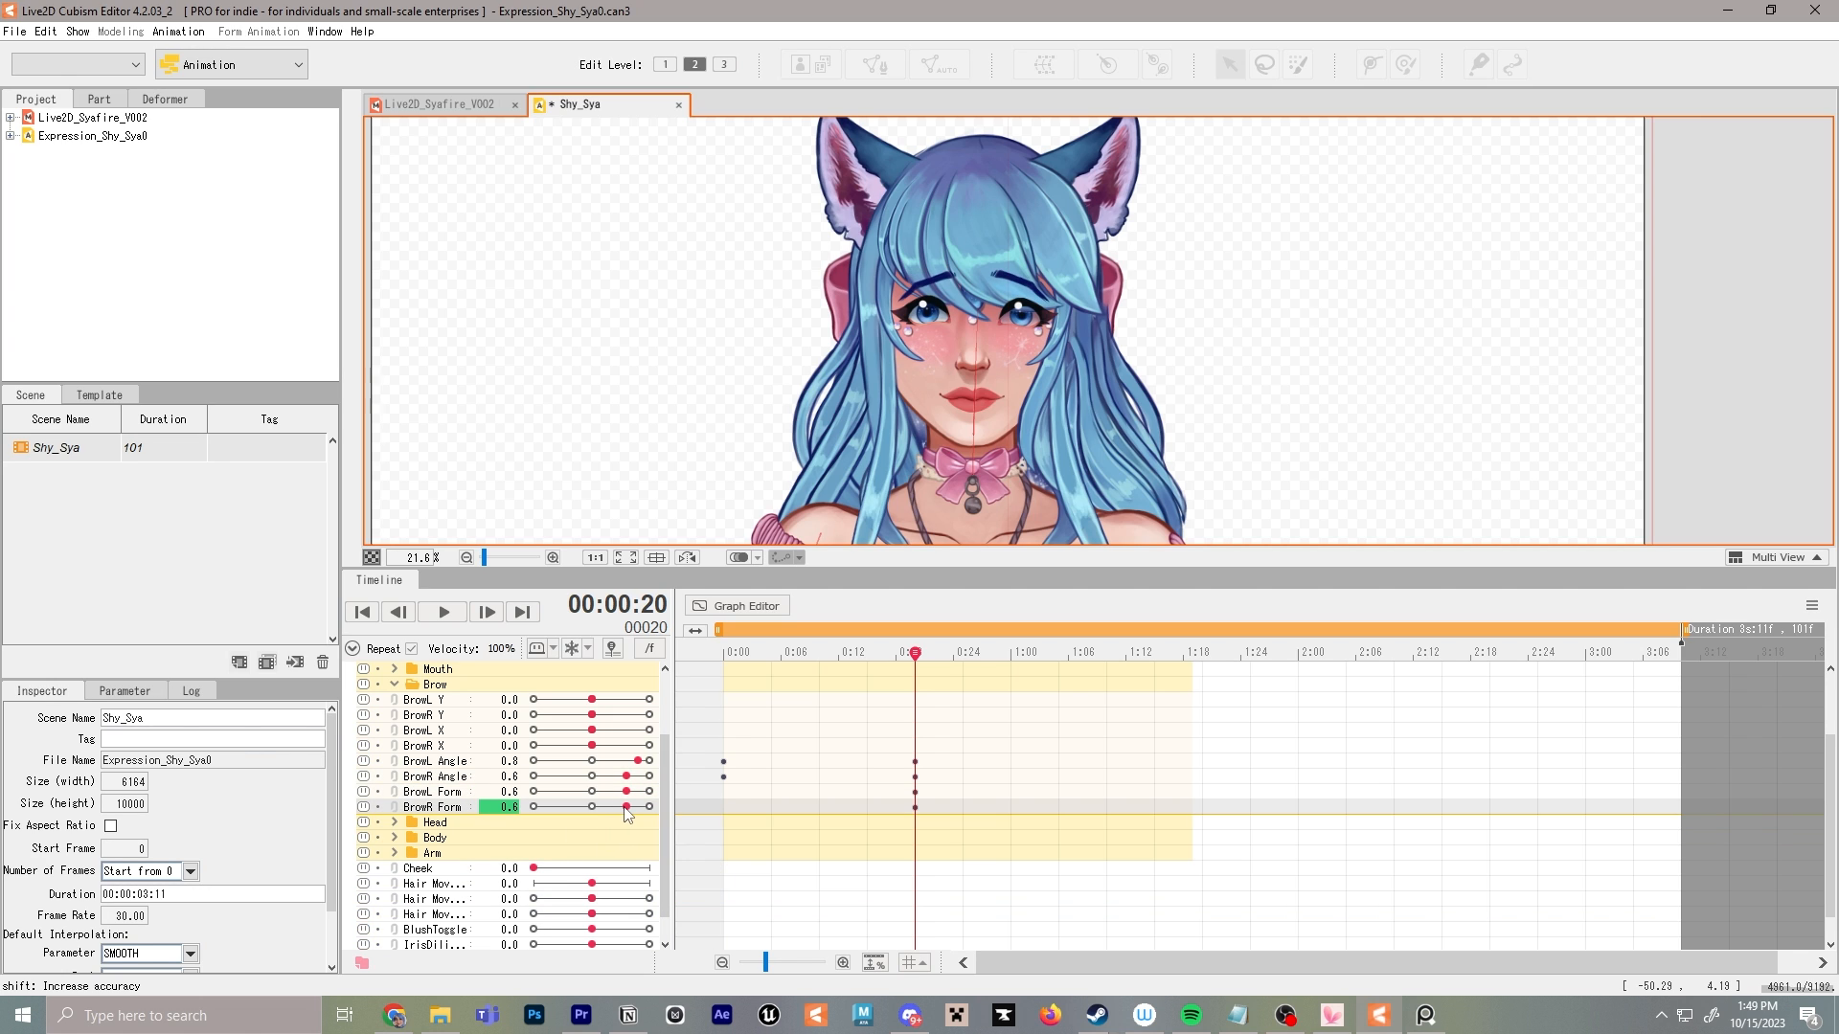
pyautogui.moveTo(638, 760); pyautogui.dragTo(605, 778)
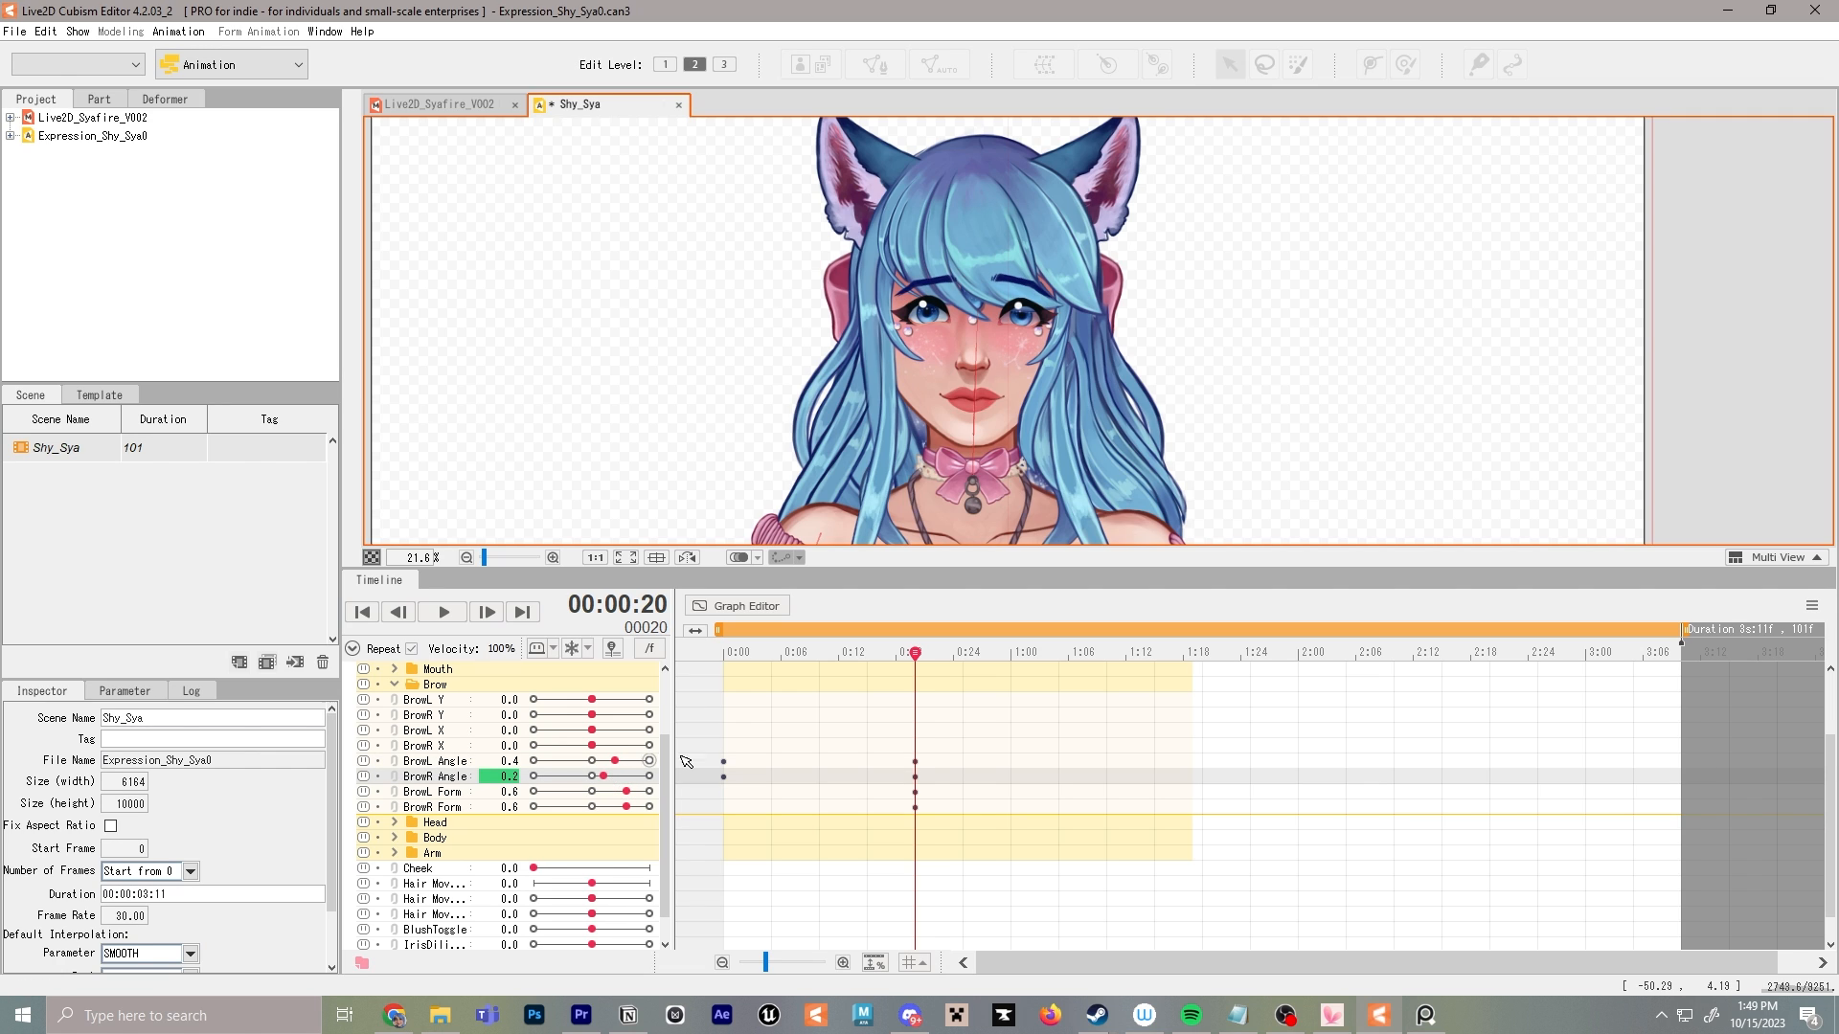
# Key BrowL Form and BrowR Form at 0.0 on frame 0
pyautogui.moveTo(918, 657); pyautogui.dragTo(724, 657)
pyautogui.click(594, 793)
pyautogui.click(594, 807)
pyautogui.click(741, 657)
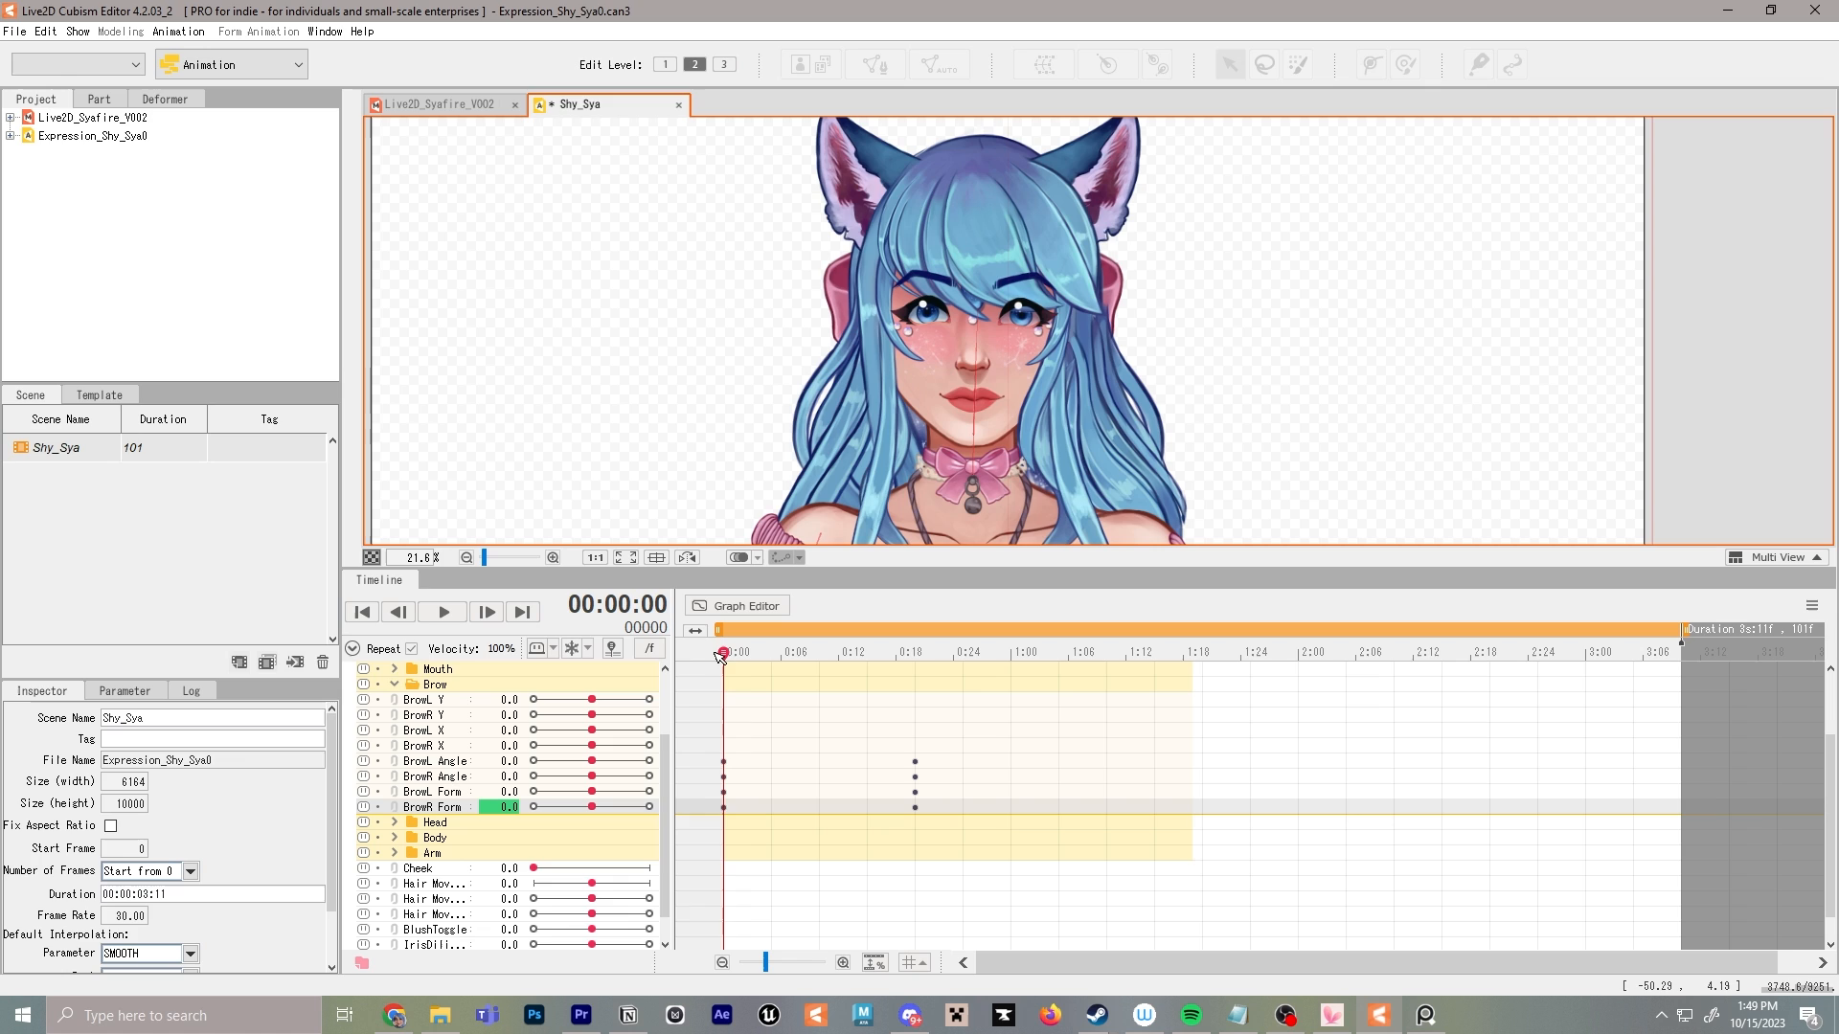
# Key BlushToggle at 0.9 on frame 20, and return the playhead to frame 0
pyautogui.scroll(-1, 559, 824)
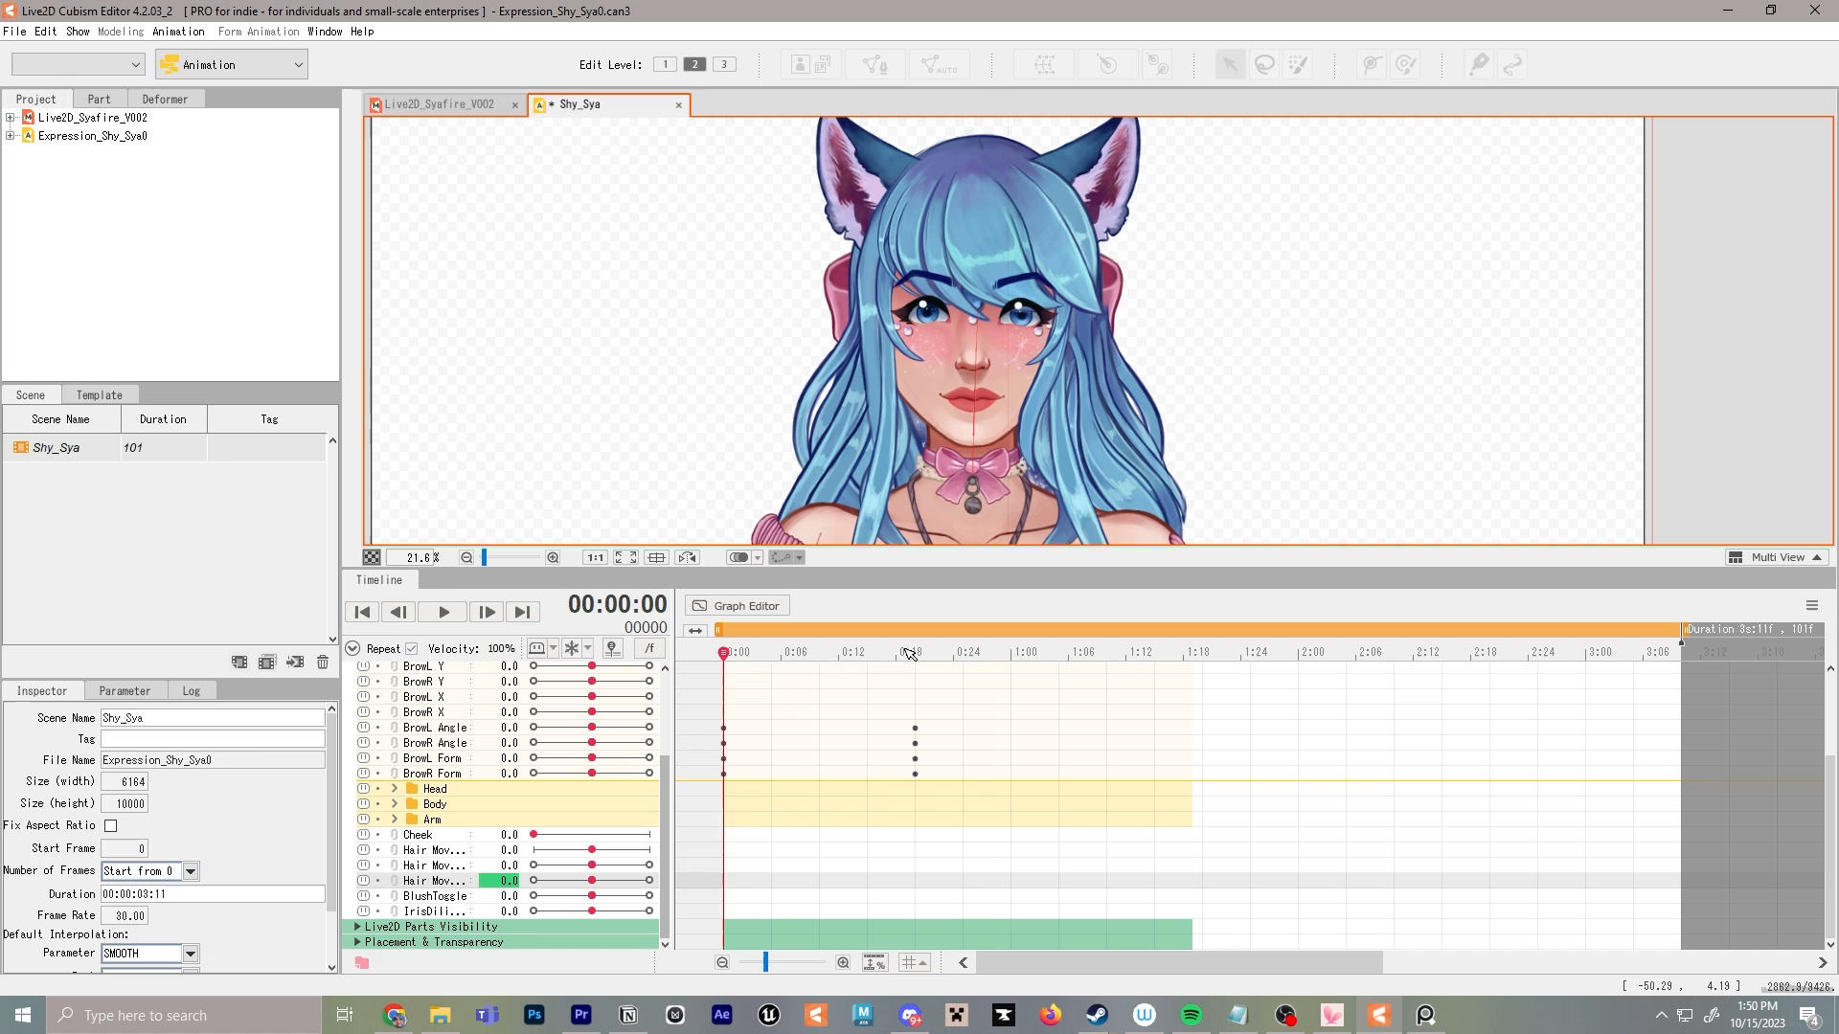
pyautogui.press('.')
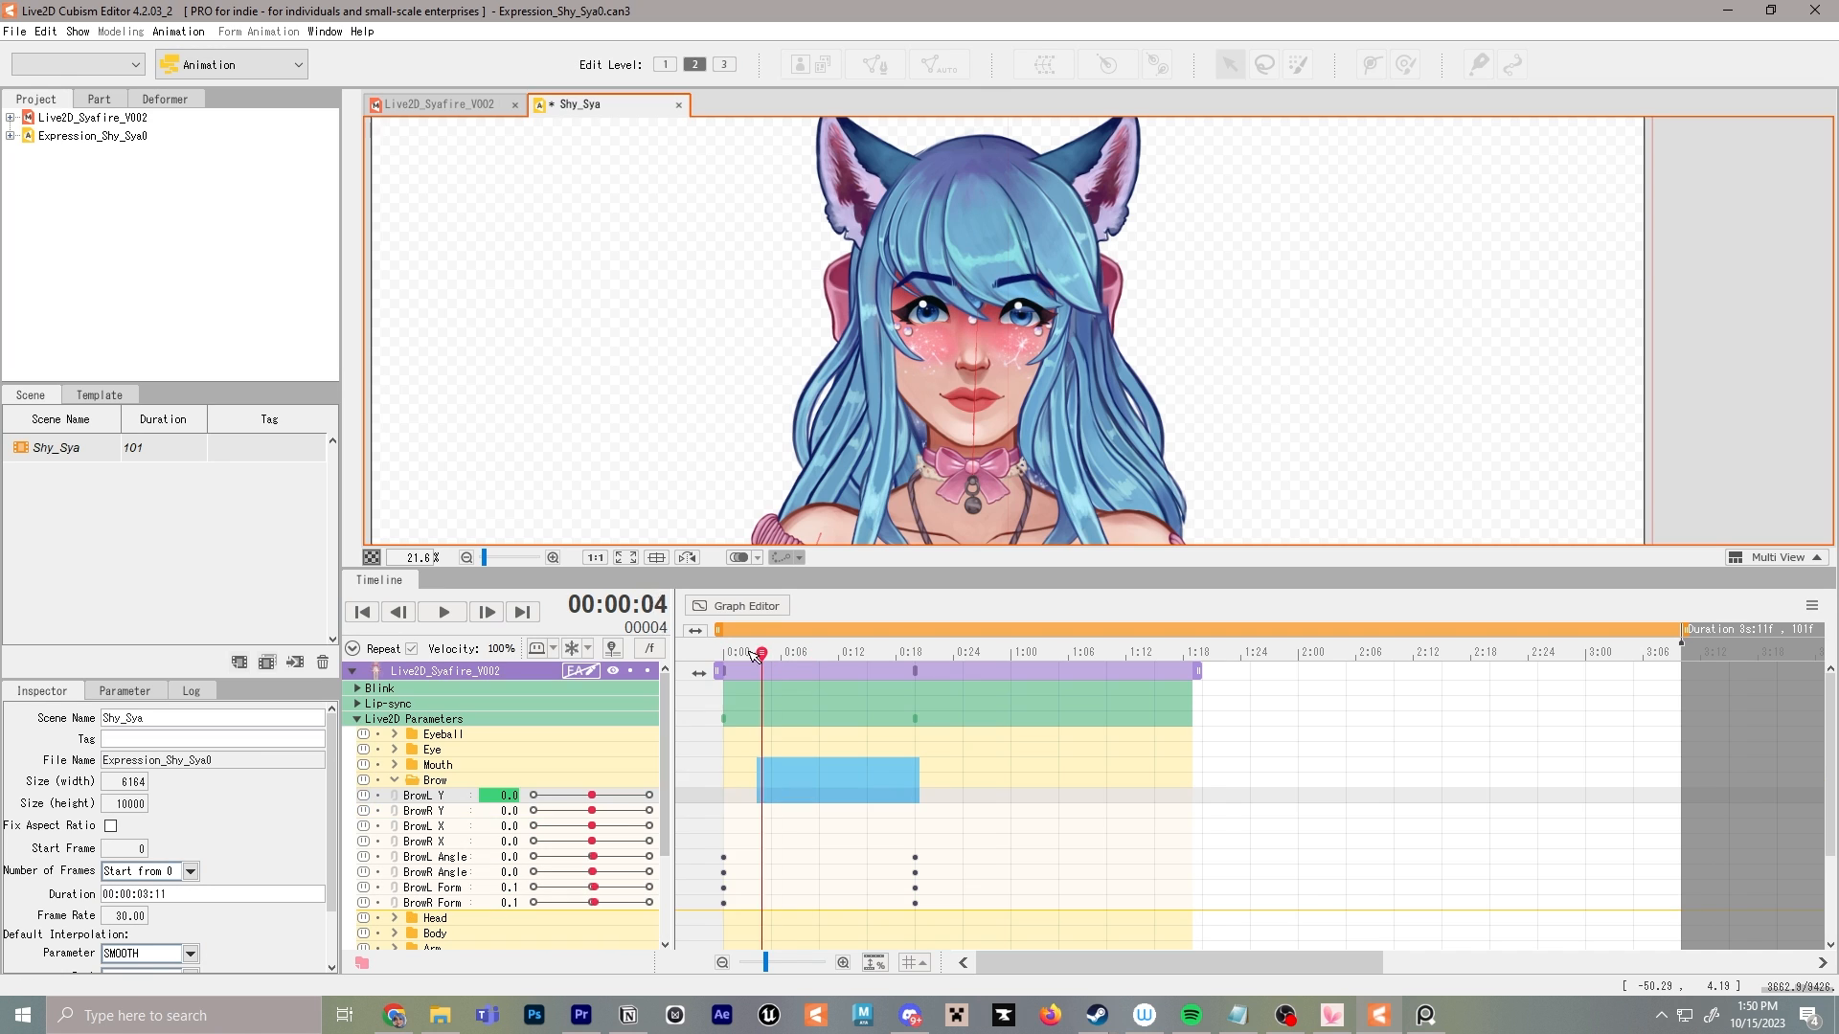
pyautogui.moveTo(754, 654); pyautogui.dragTo(723, 653)
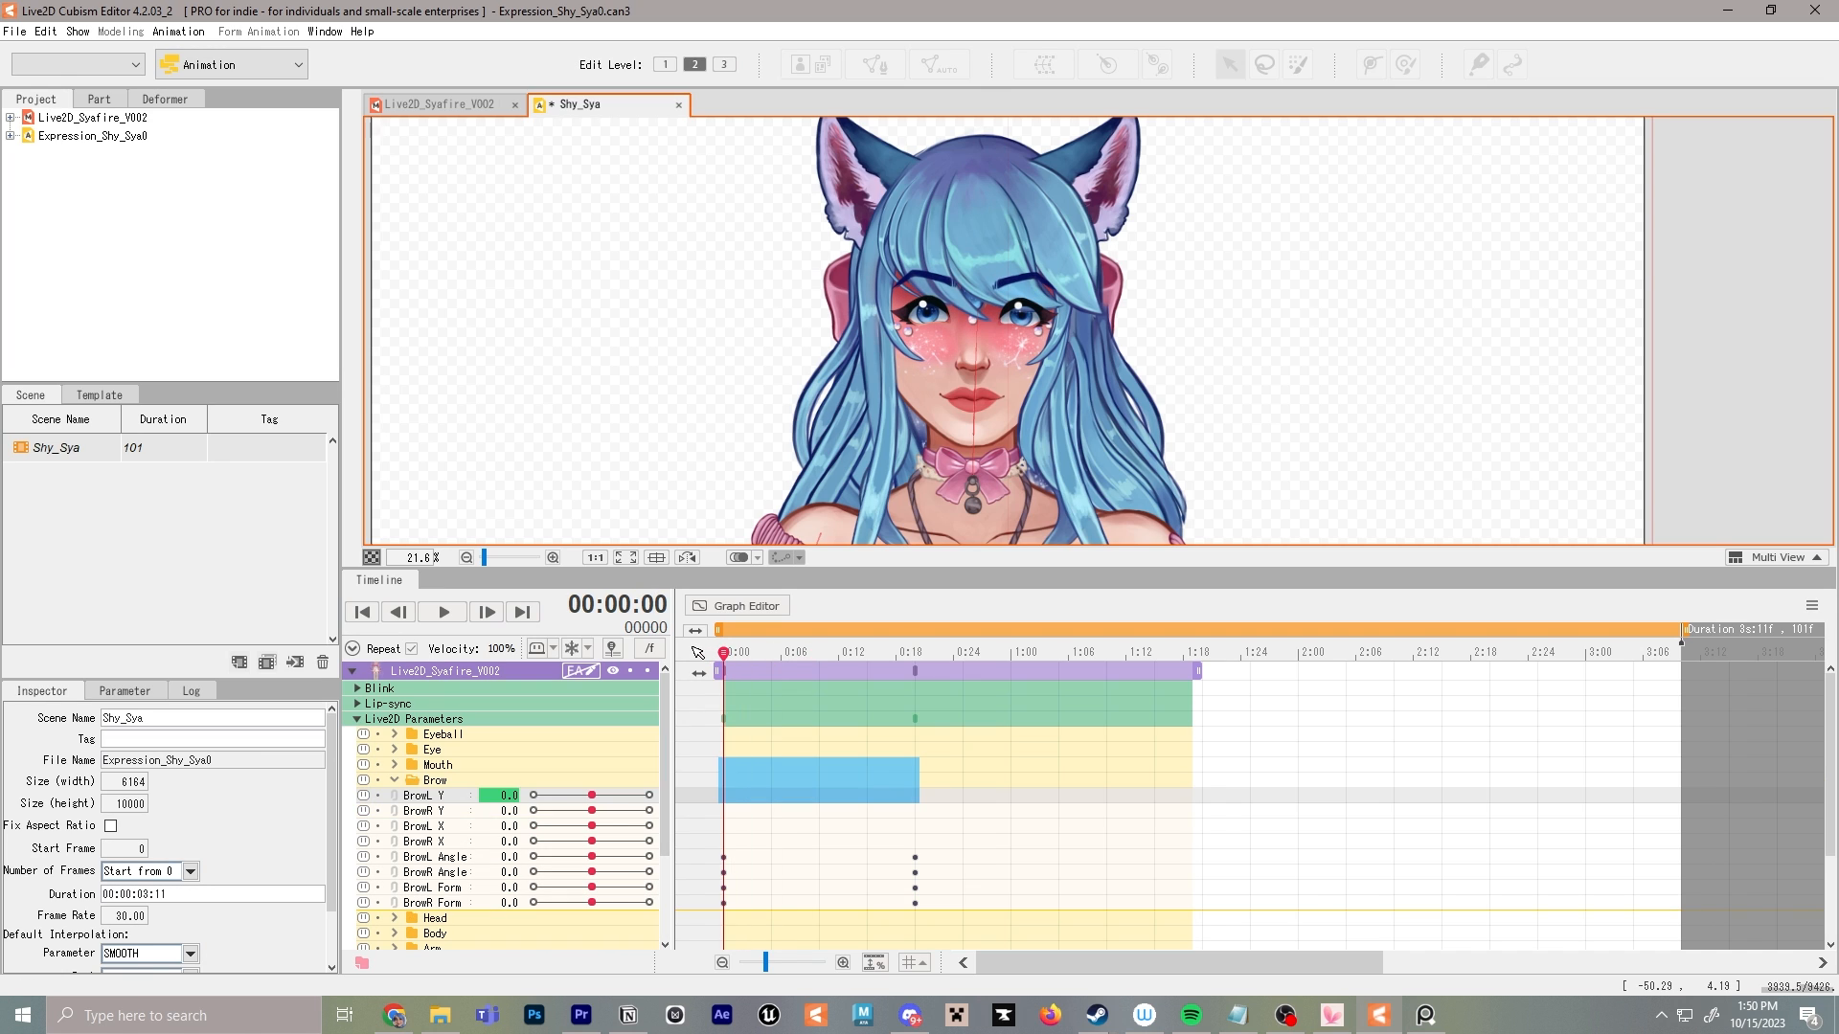
# On frame 0, key the iris dilation parameter at -1.0 and BlushToggle near its low end to hide the blush
pyautogui.scroll(-3, 542, 908)
pyautogui.click(534, 912)
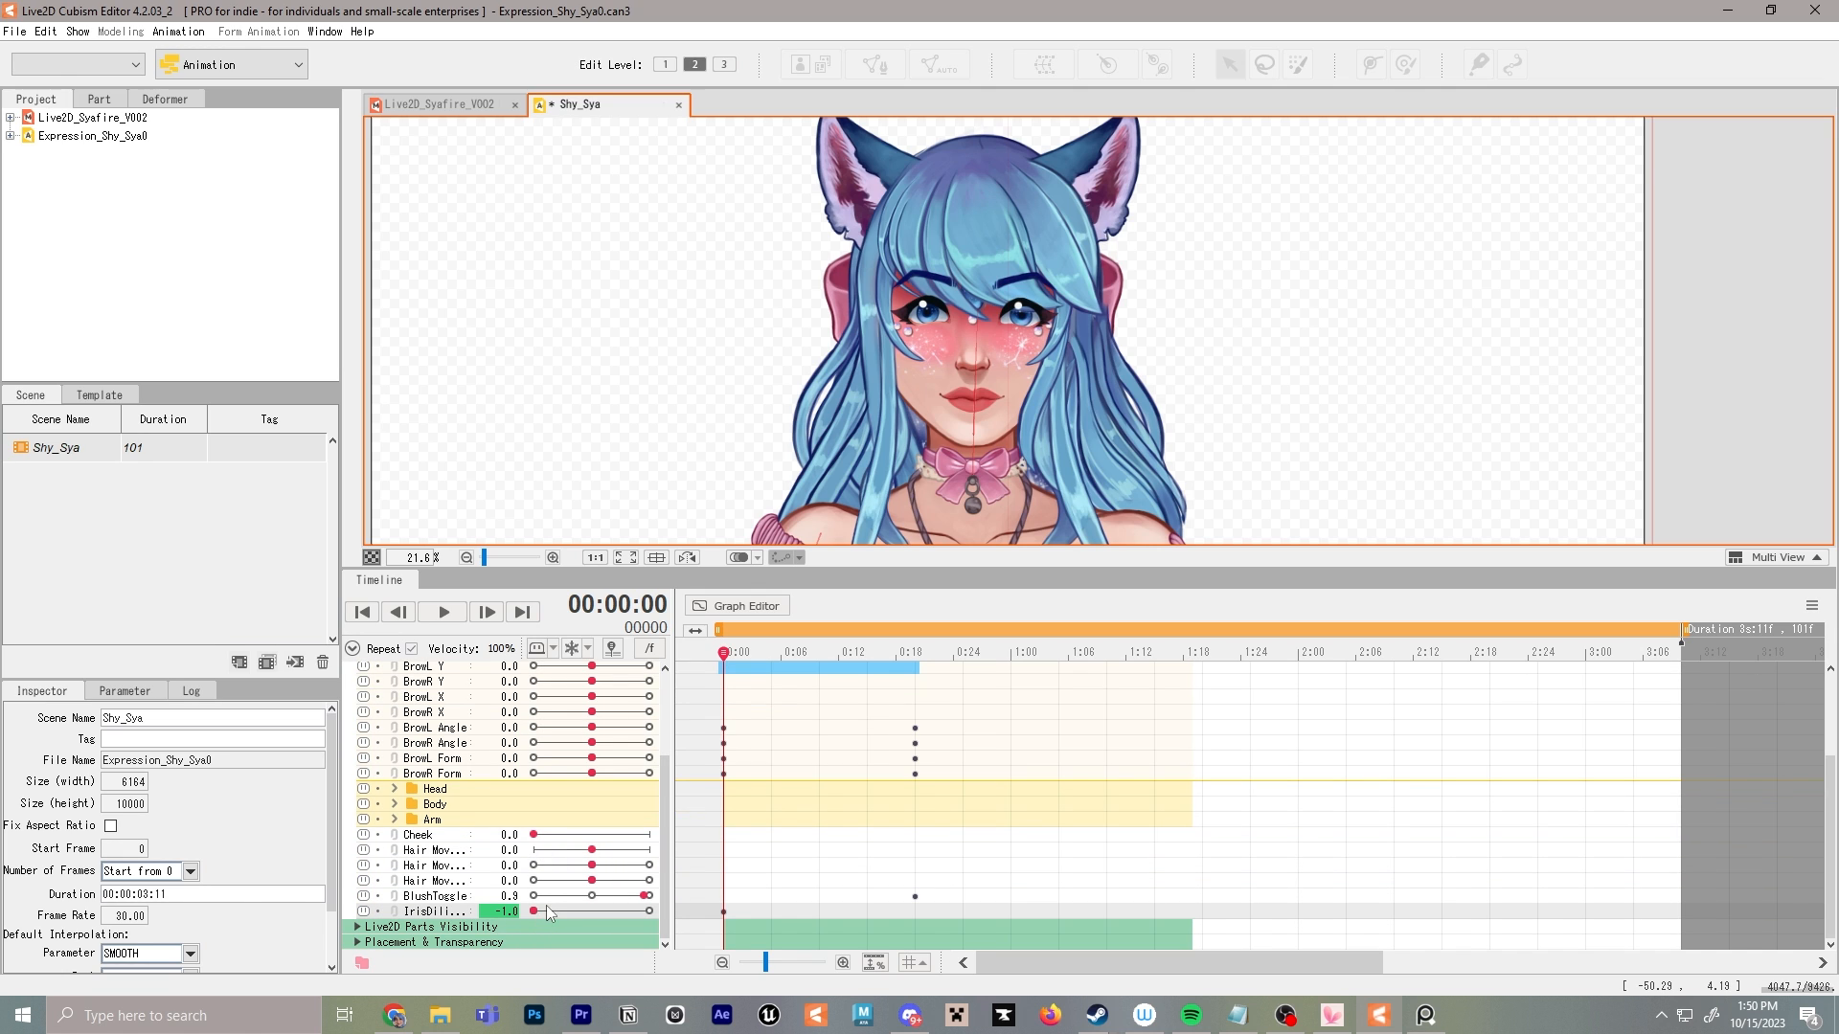
pyautogui.click(546, 901)
# Expand the Mouth group and key Mouth Open at 0.6 and Mouth Form at -0.2 on frame 20
pyautogui.click(878, 652)
pyautogui.moveTo(881, 652); pyautogui.dragTo(920, 625)
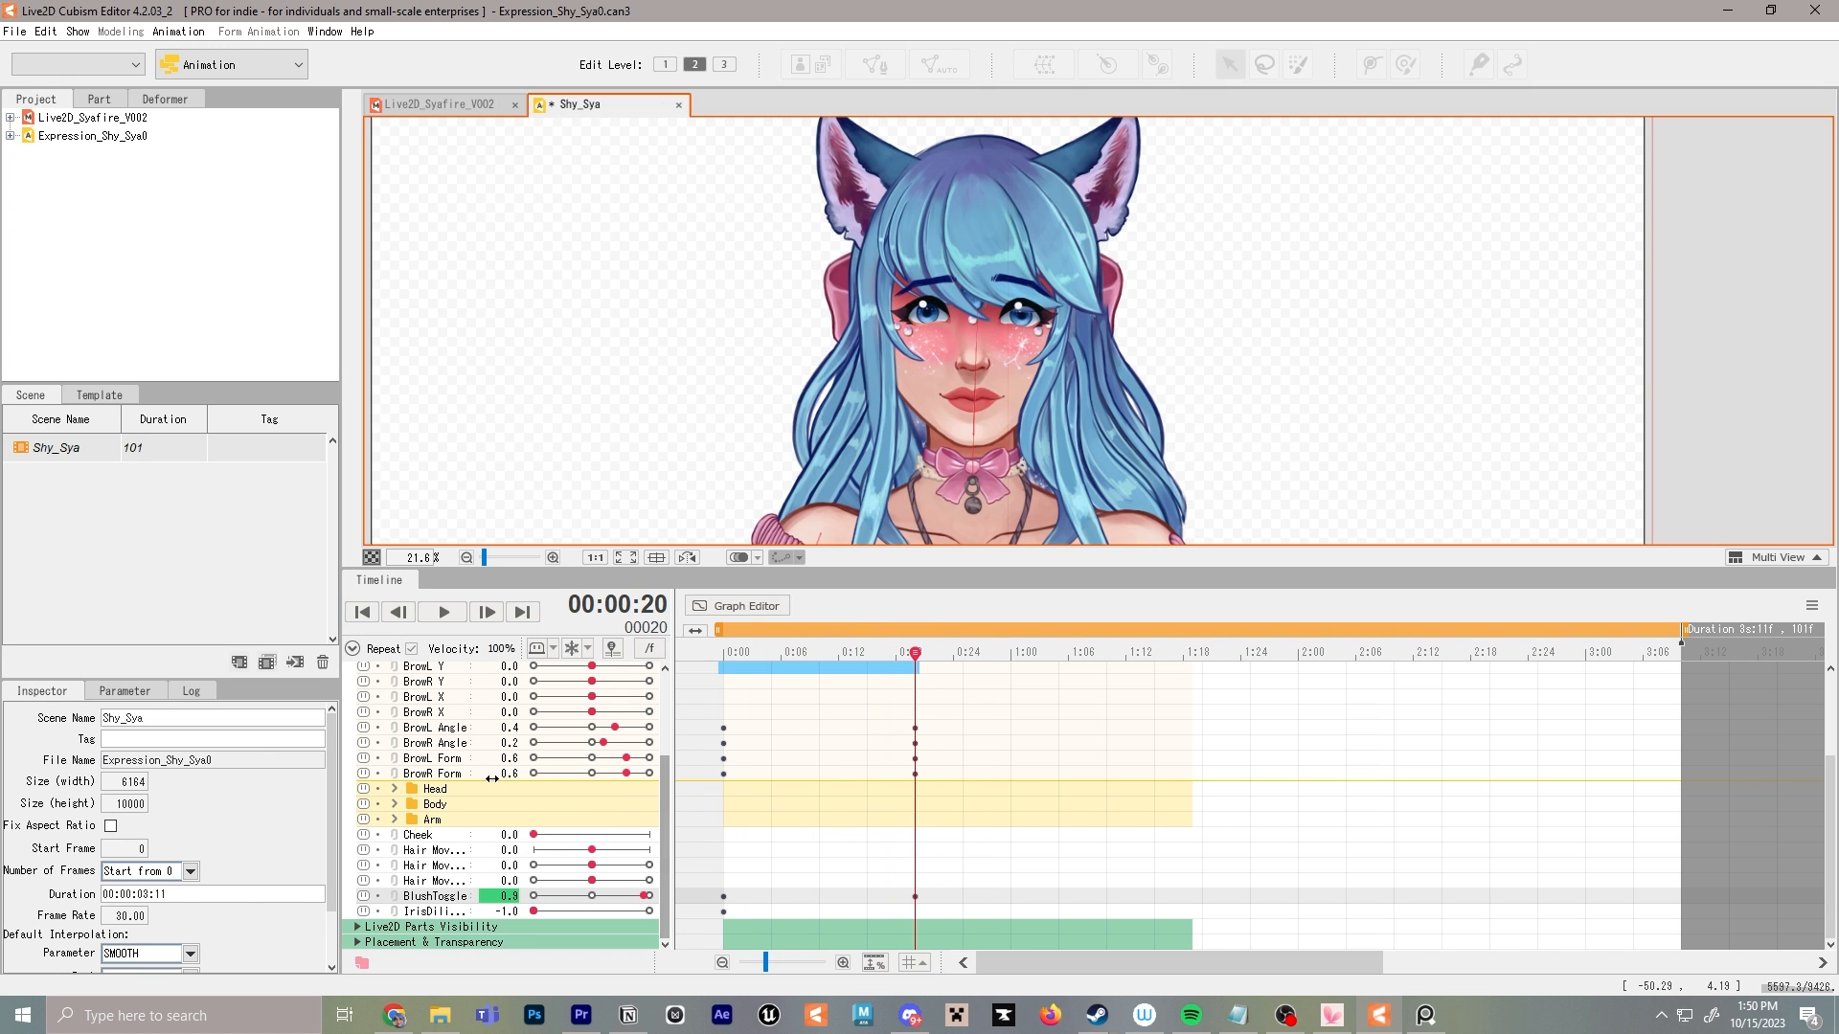
pyautogui.scroll(3, 448, 766)
pyautogui.click(394, 751)
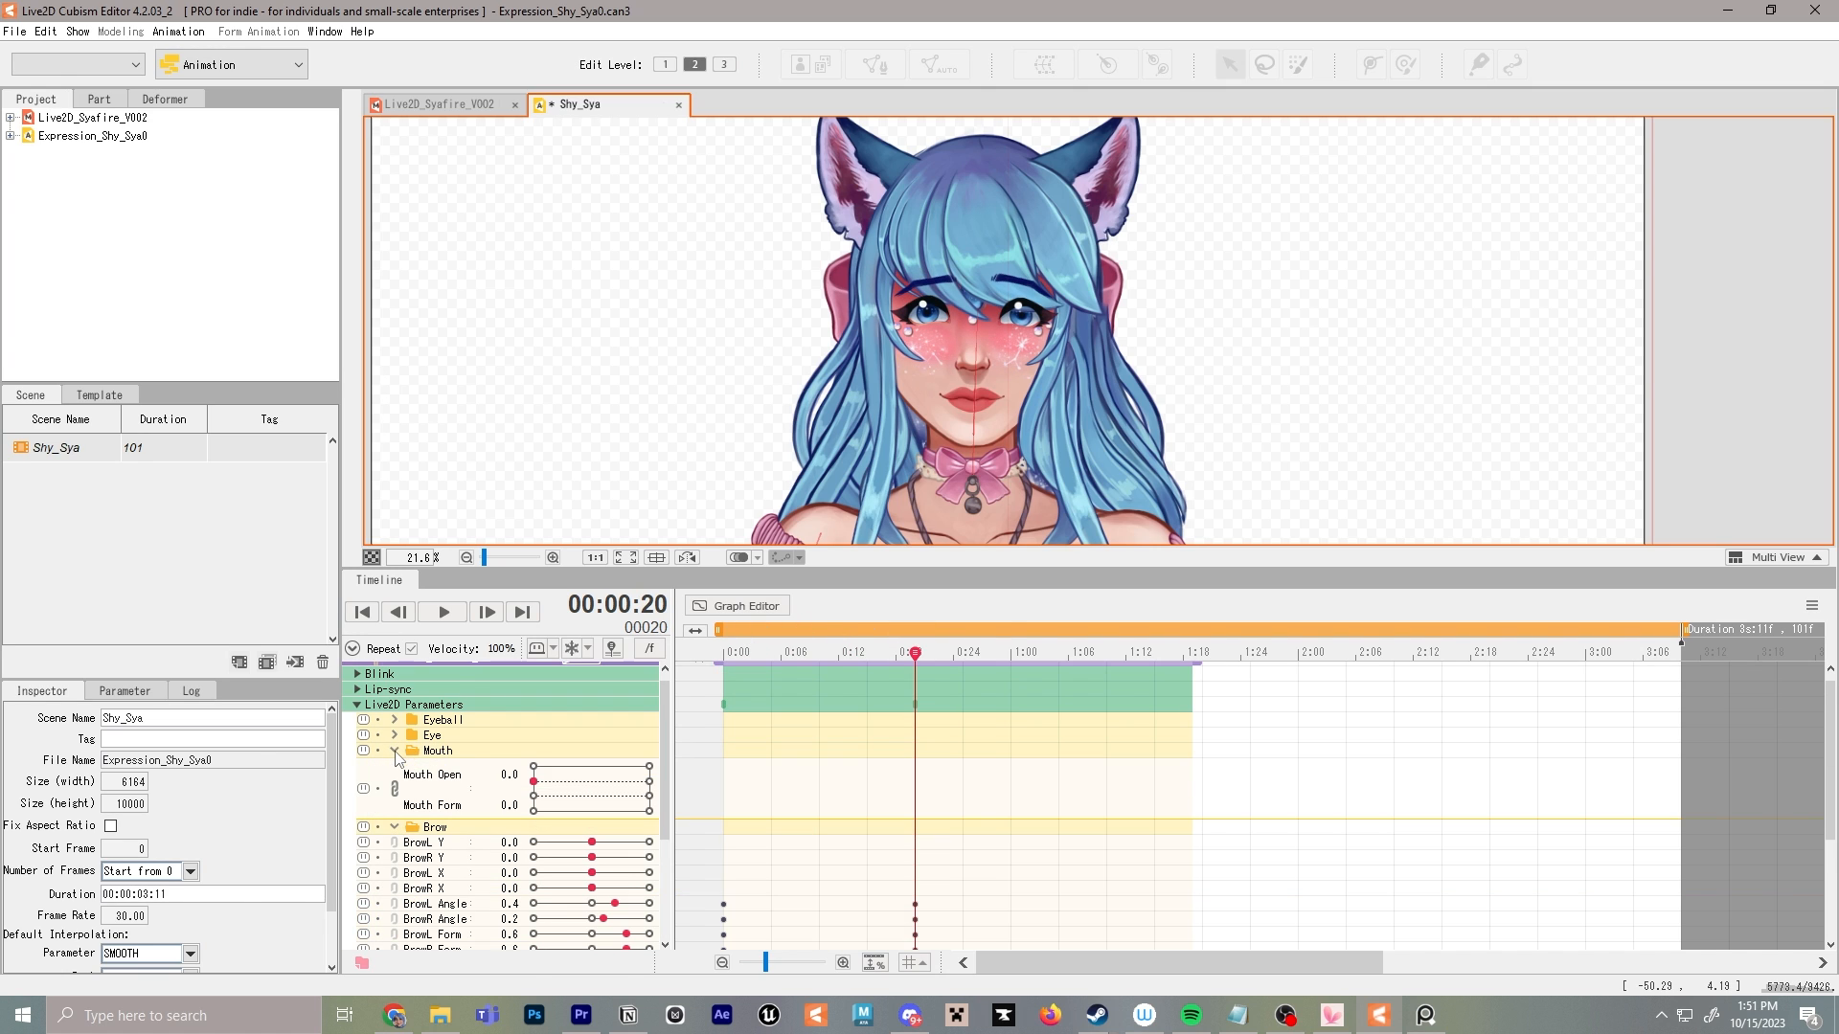
pyautogui.click(591, 780)
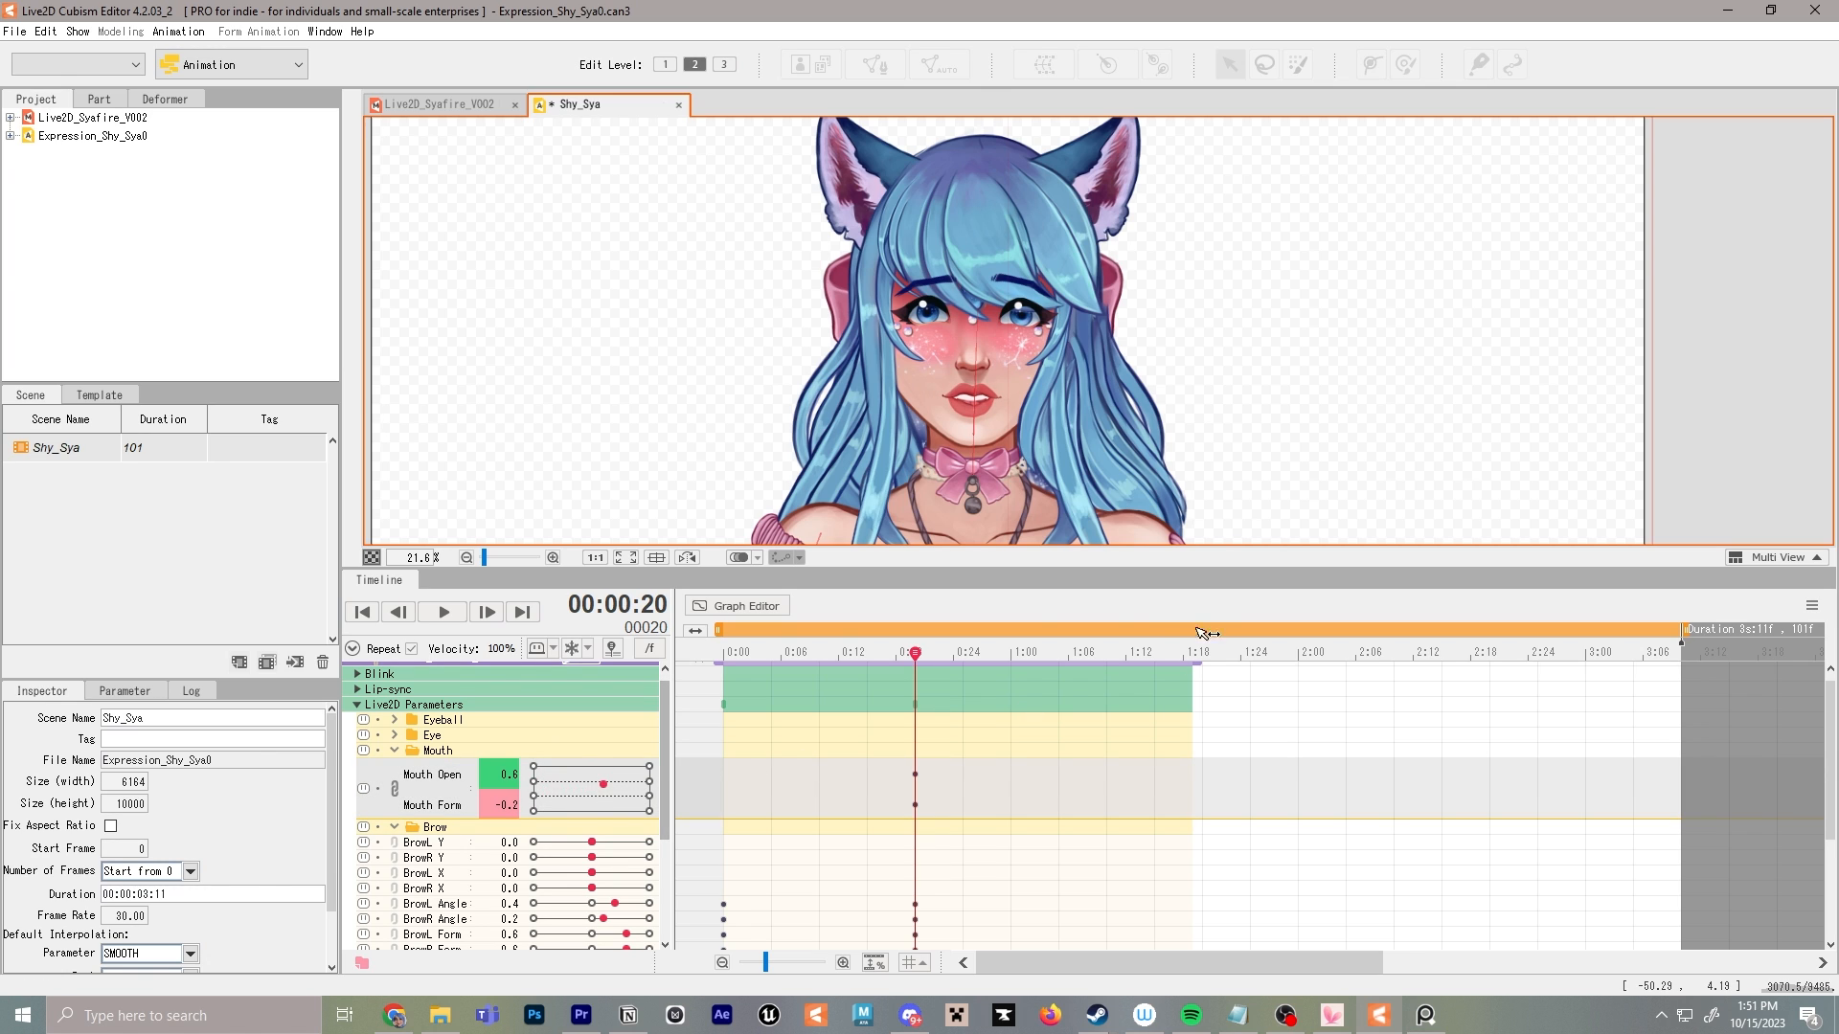
# Key the Mouth parameters with the mouth closed on frame 0, and preview the expression up to frame 21
pyautogui.click(730, 655)
pyautogui.click(723, 655)
pyautogui.moveTo(602, 784); pyautogui.dragTo(533, 788)
pyautogui.press('space')
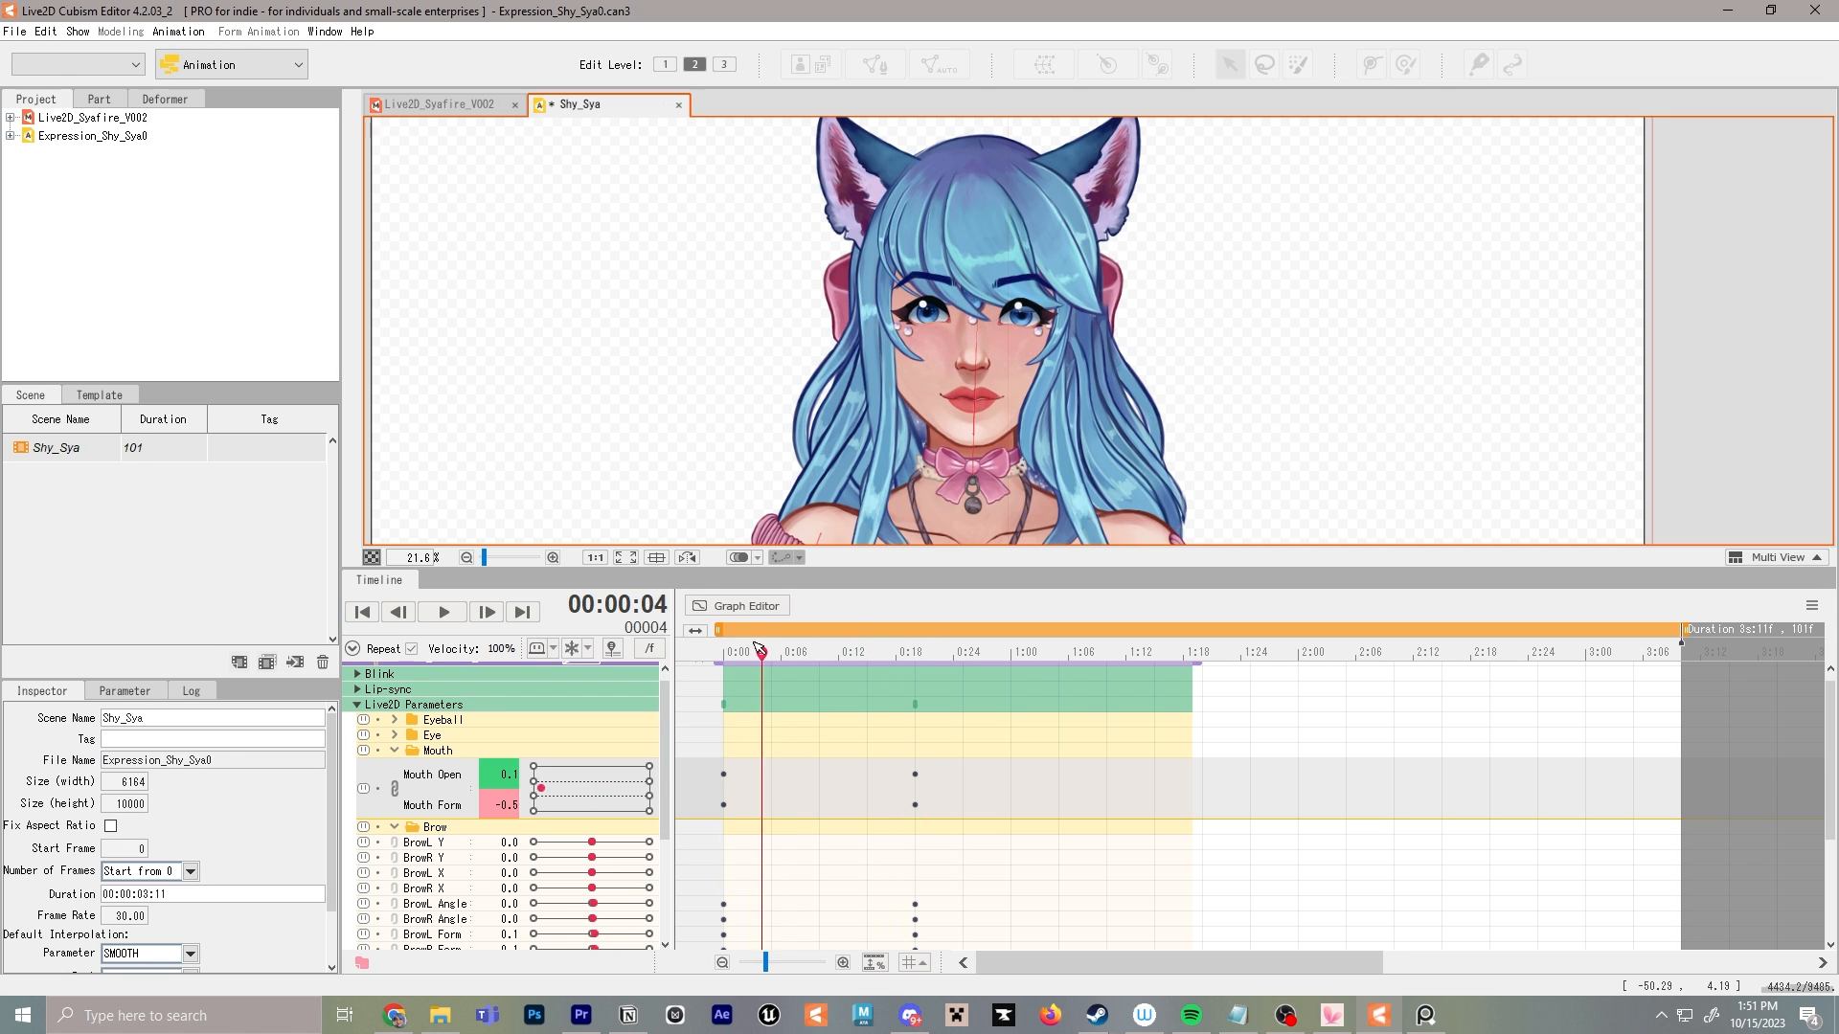
pyautogui.moveTo(781, 645); pyautogui.dragTo(925, 647)
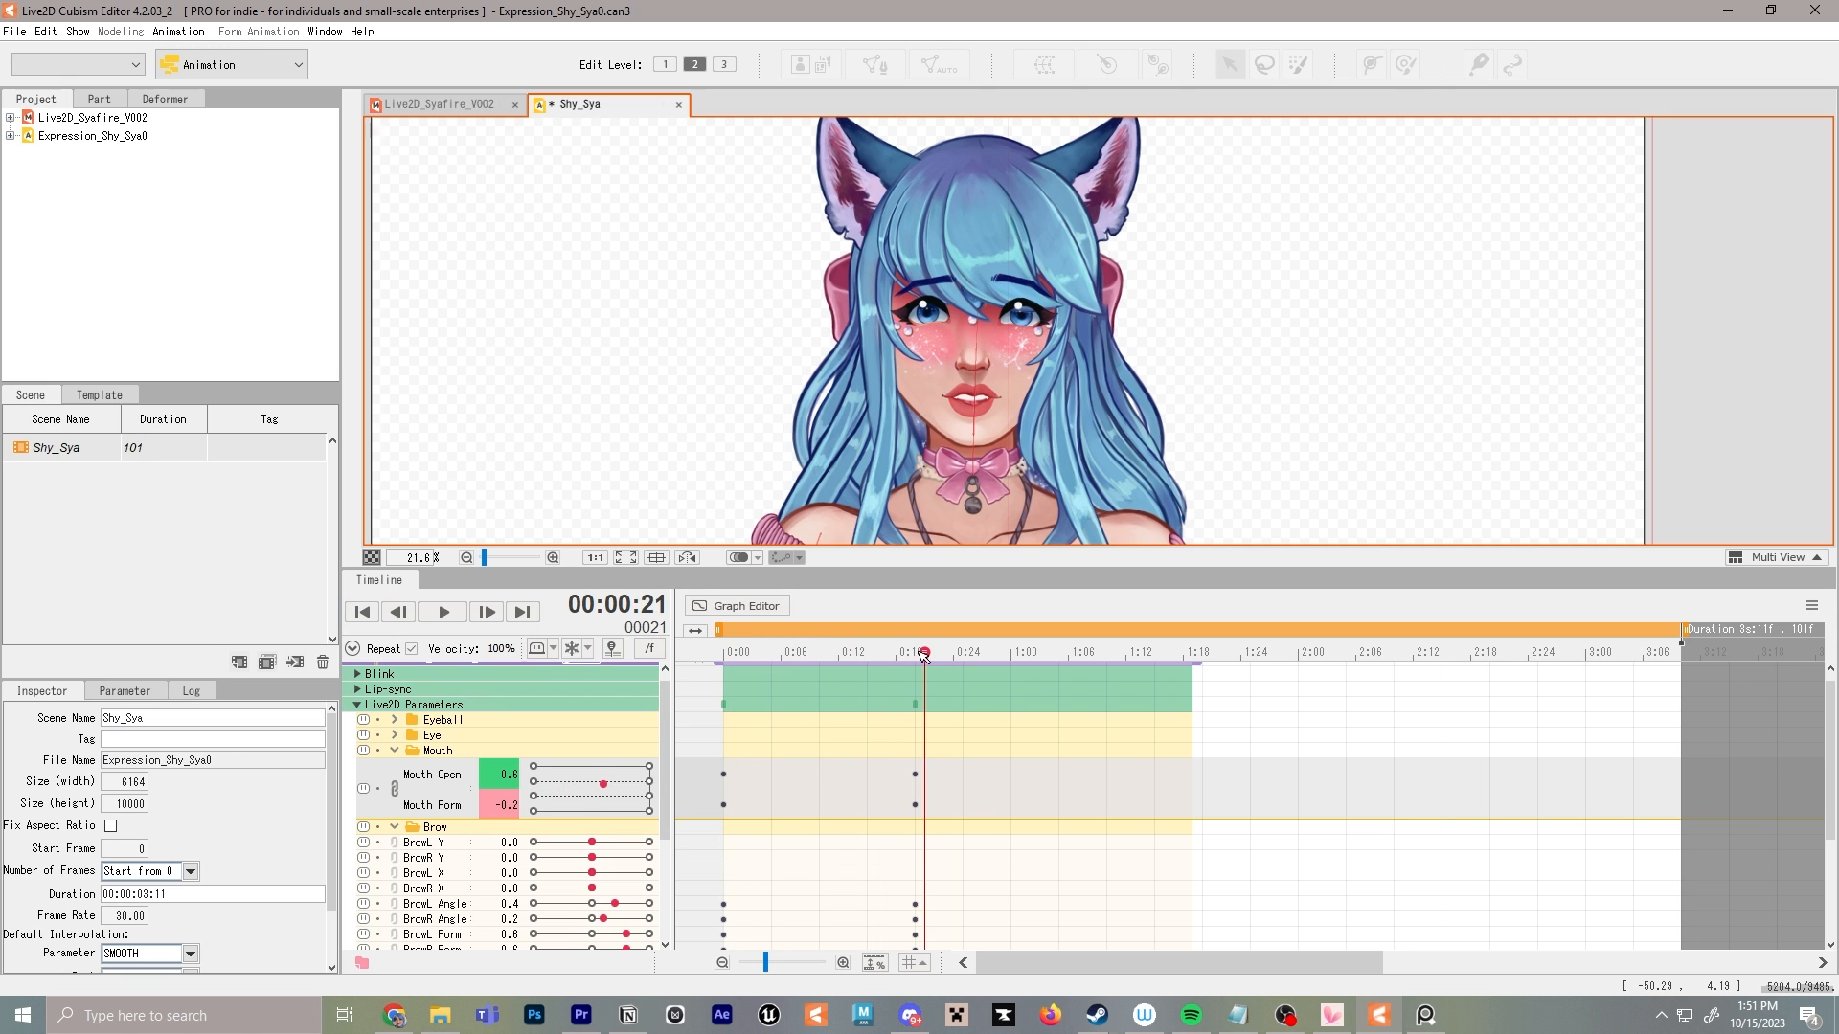
# Save the animation over the existing file Expression_Shy_Sya0.can3 in the Live2D_Syafire folder
pyautogui.click(15, 31)
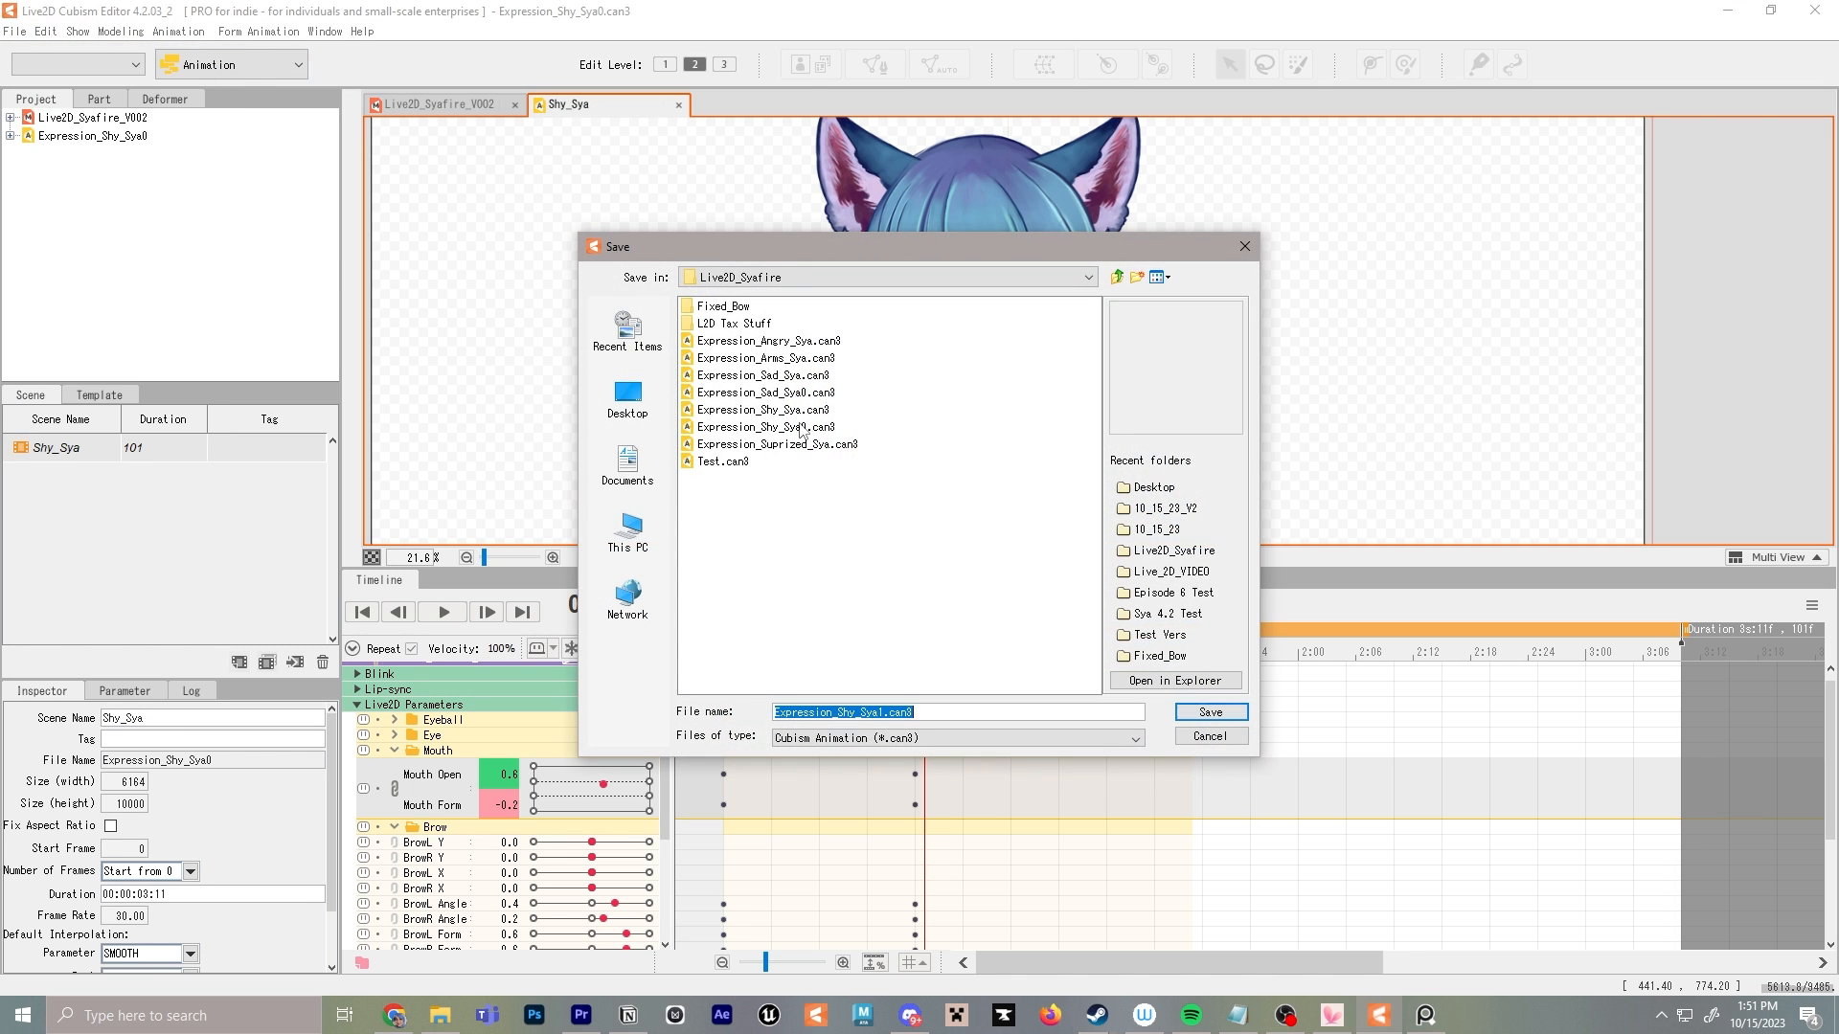
pyautogui.click(807, 429)
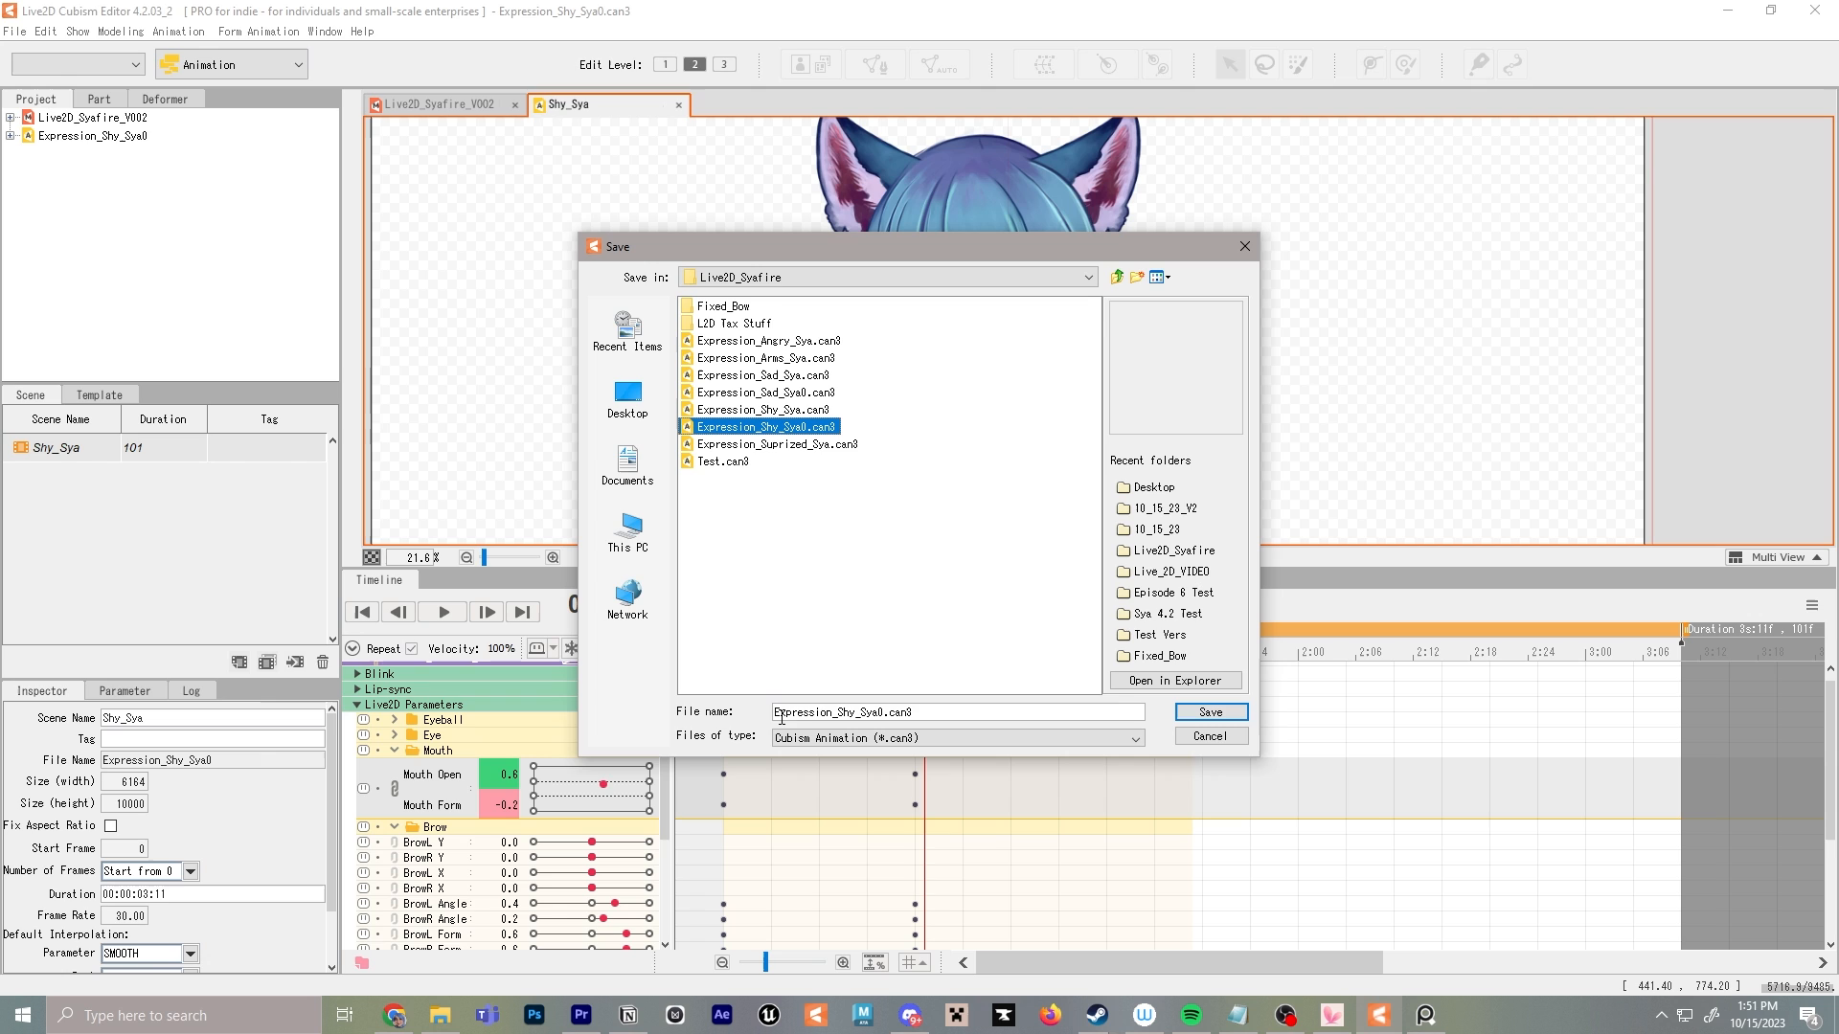
pyautogui.click(1211, 711)
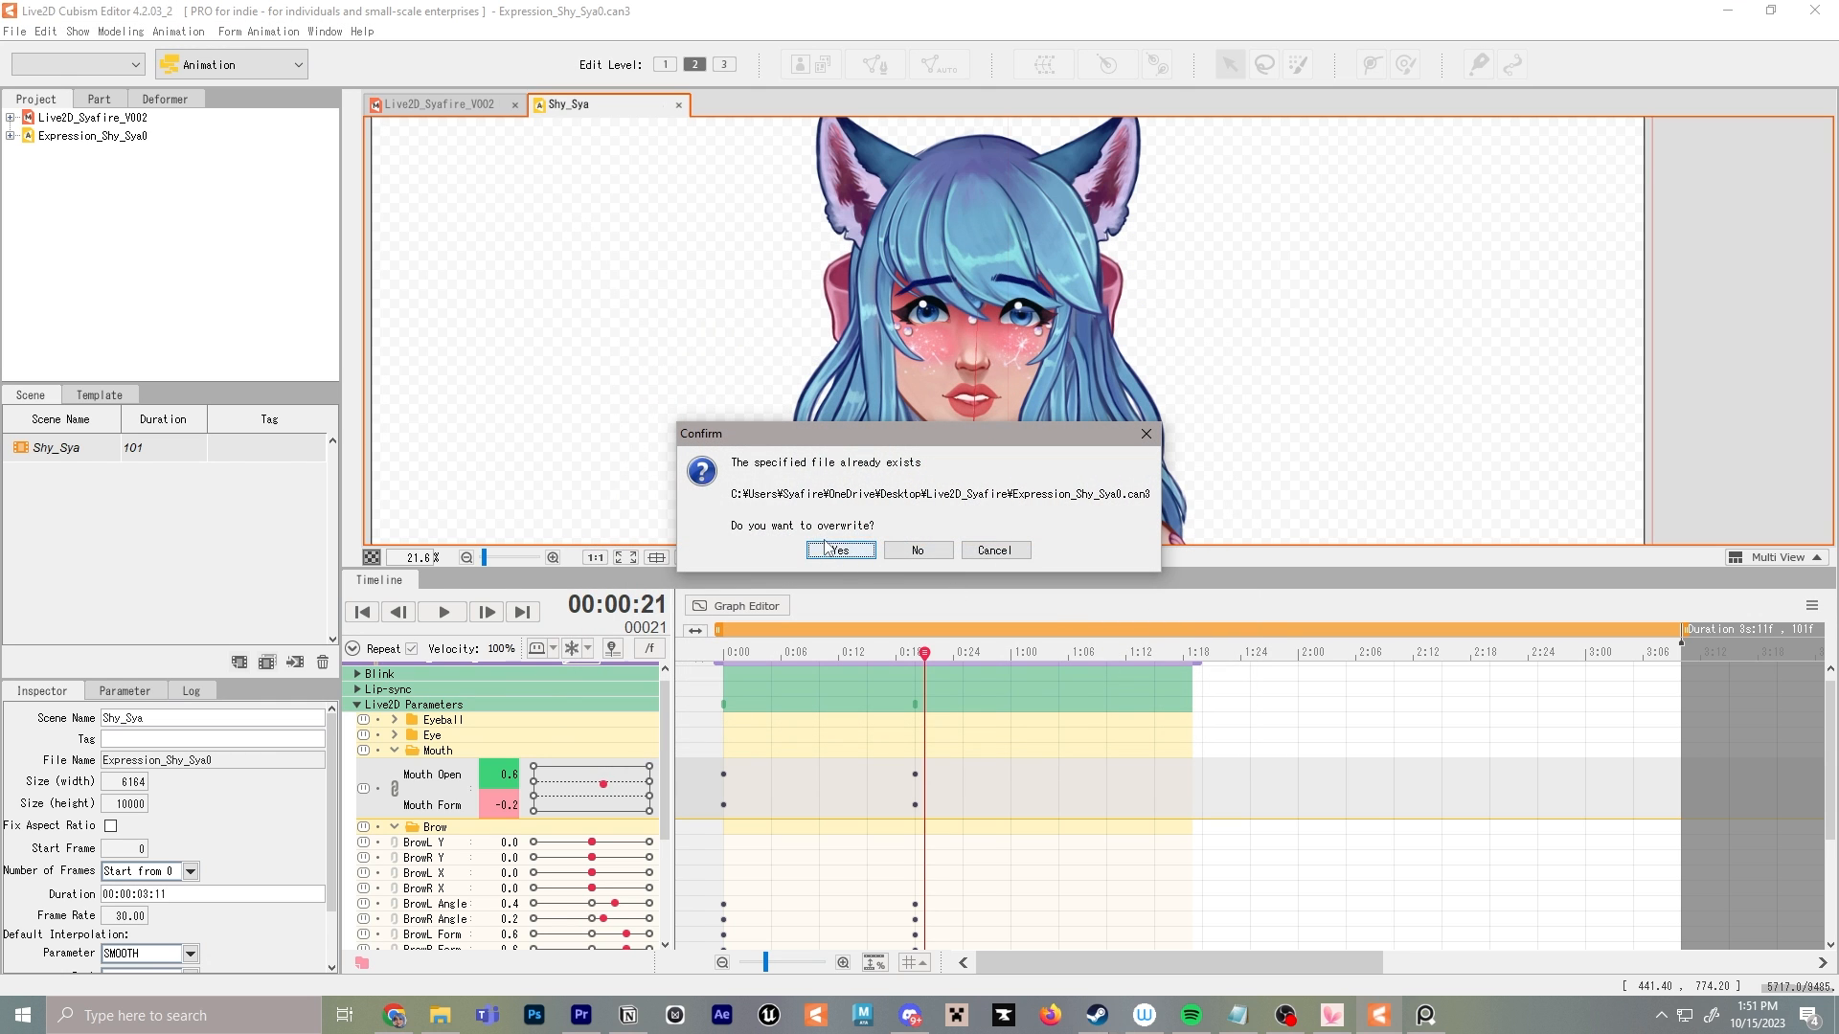
pyautogui.click(844, 550)
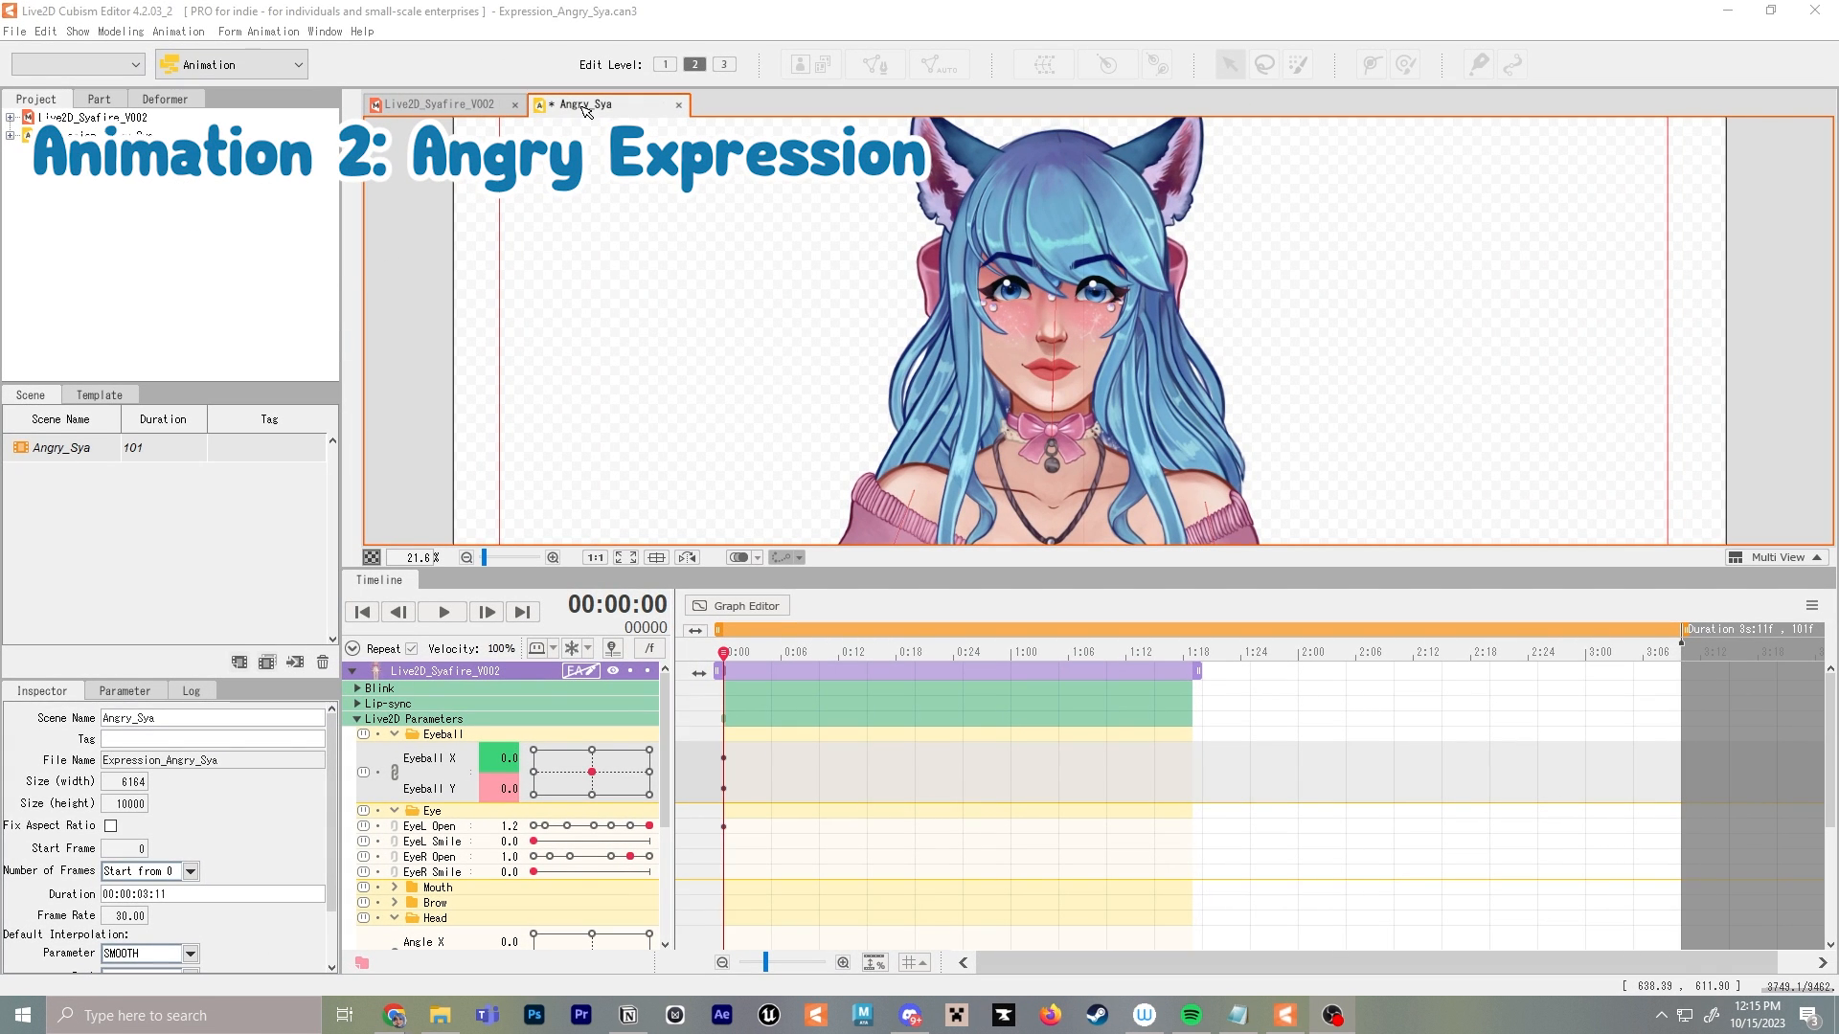
# Open Expression_Shy_Sya0.can3 alongside the Angry_Sya animation
pyautogui.click(15, 30)
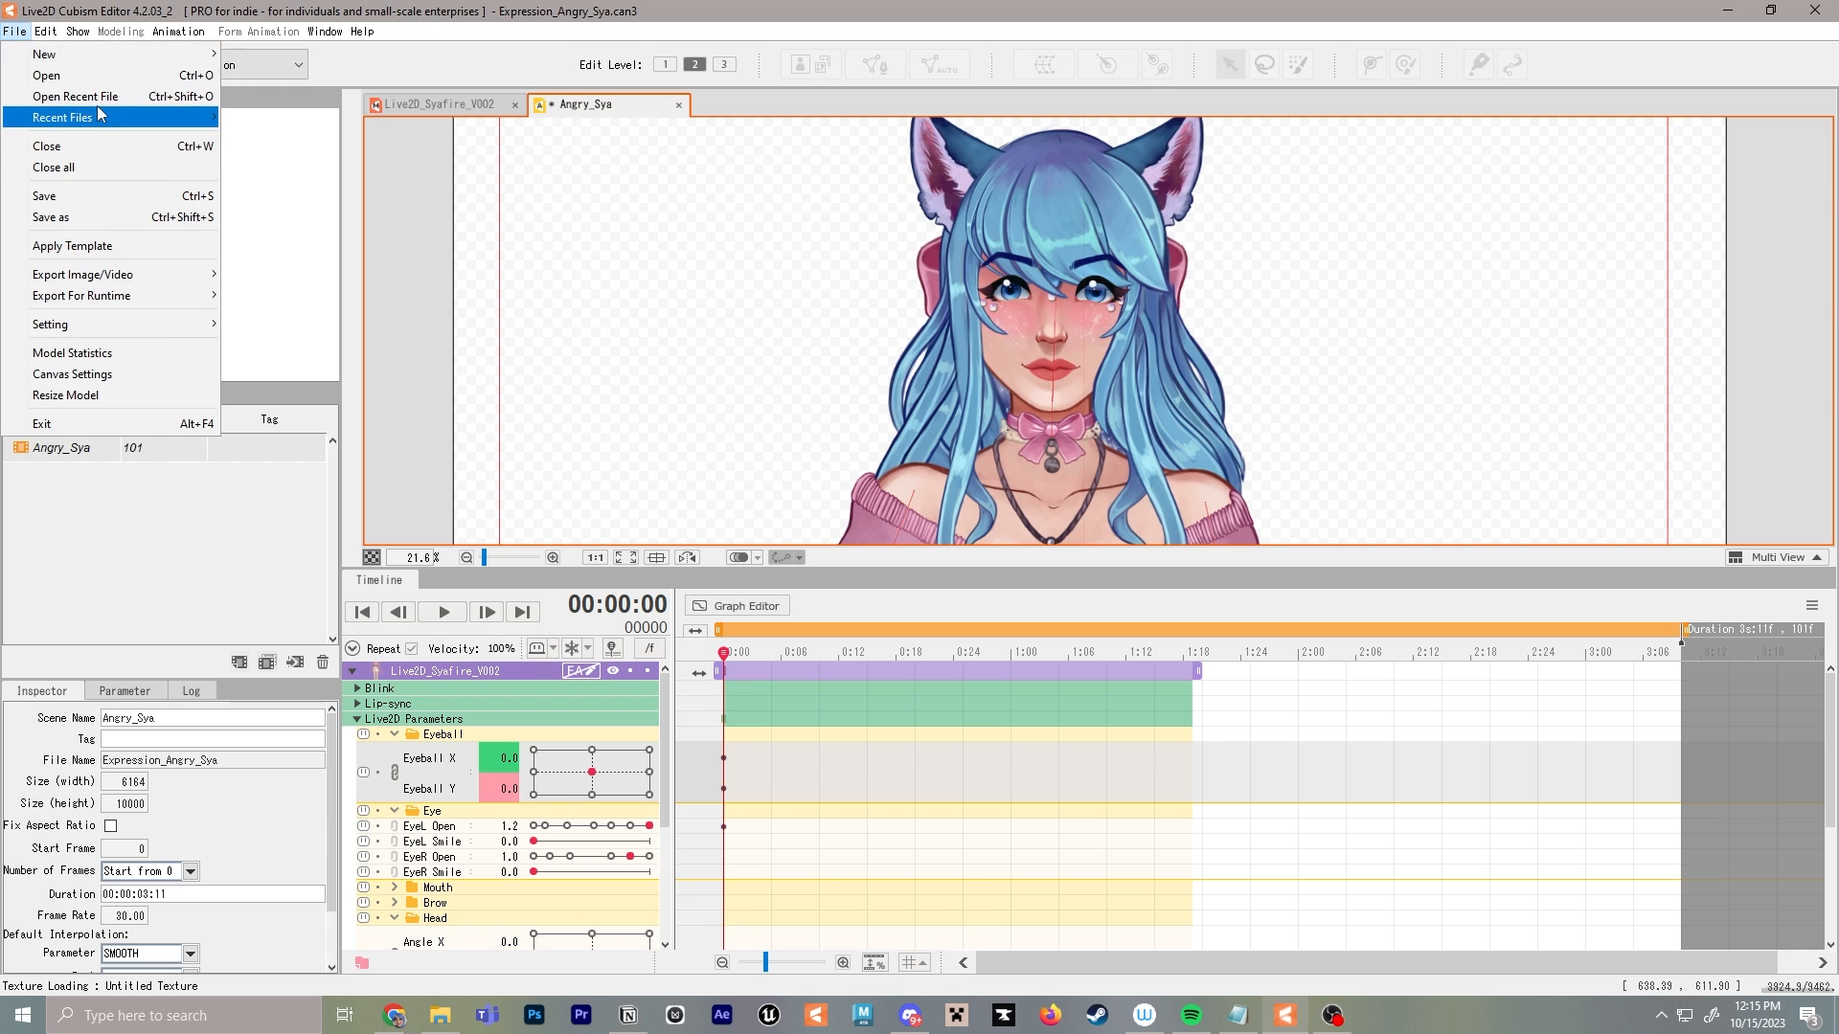
pyautogui.click(93, 75)
pyautogui.doubleClick(778, 384)
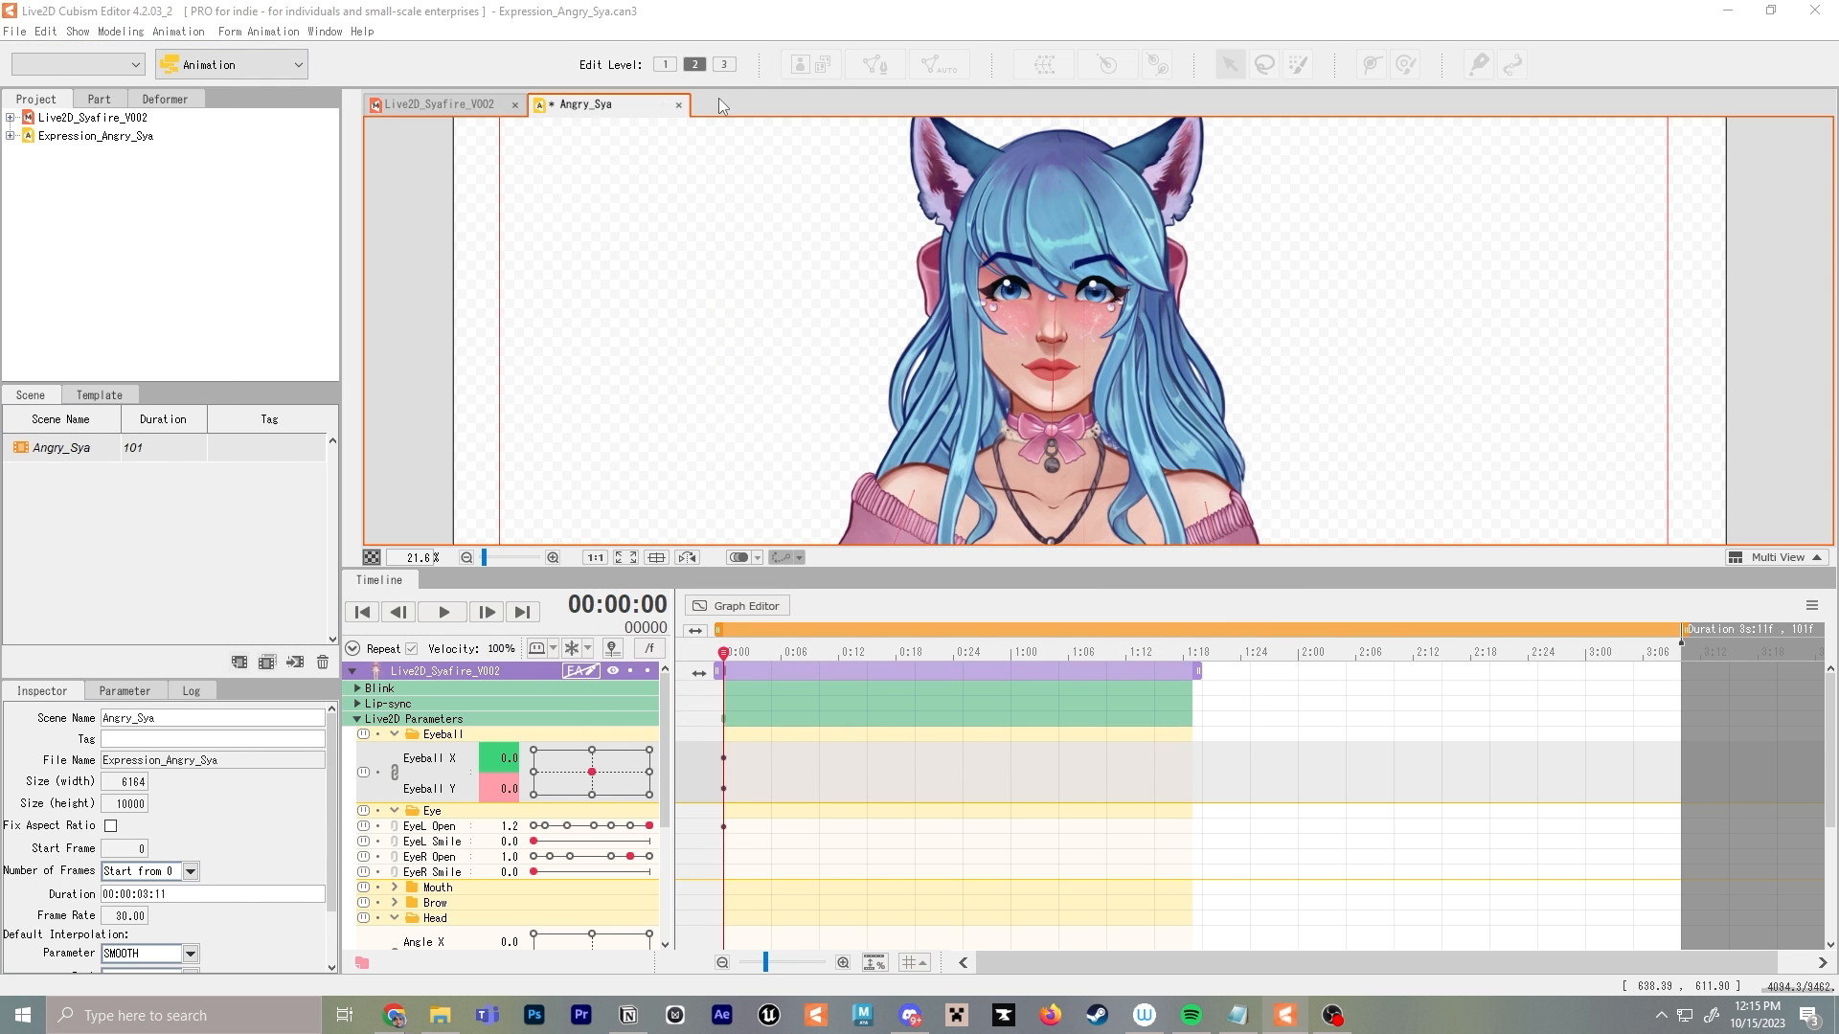
pyautogui.click(917, 541)
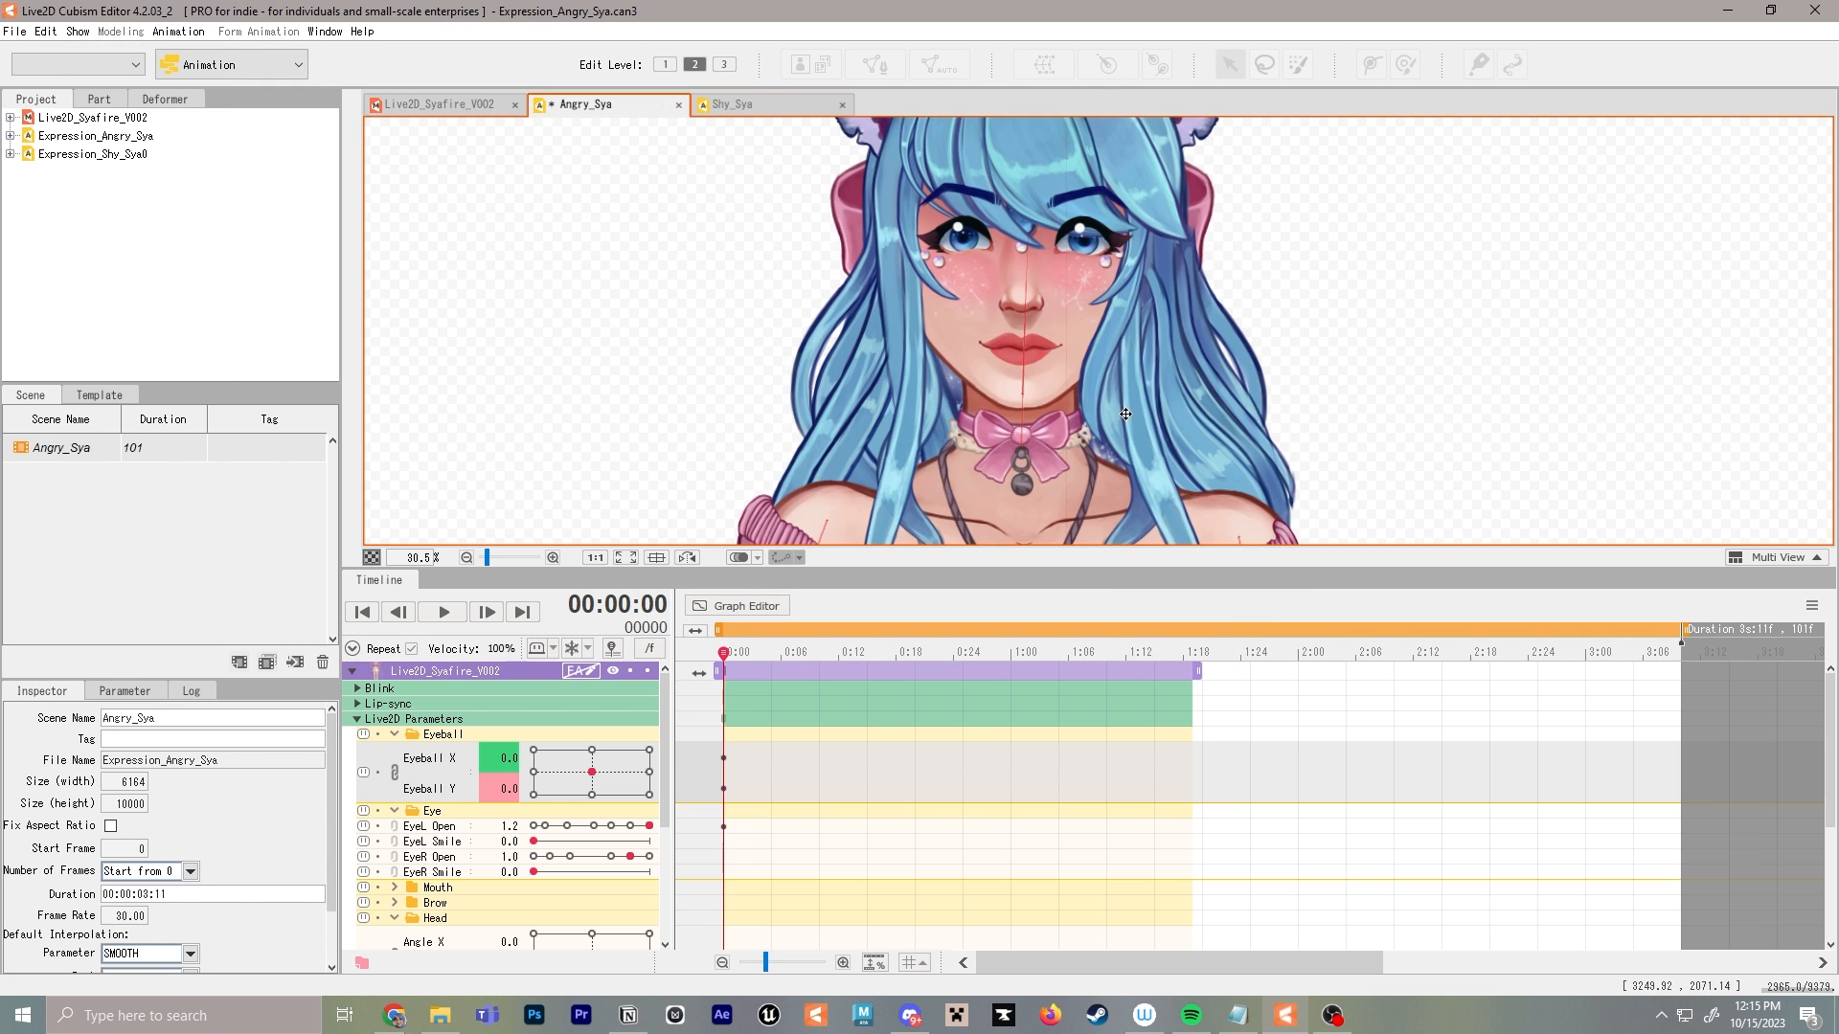
# In Angry_Sya, expand the Brow group and key BrowL Angle and BrowR Angle at 0.0 on frame 0
pyautogui.moveTo(1133, 290); pyautogui.dragTo(1108, 381)
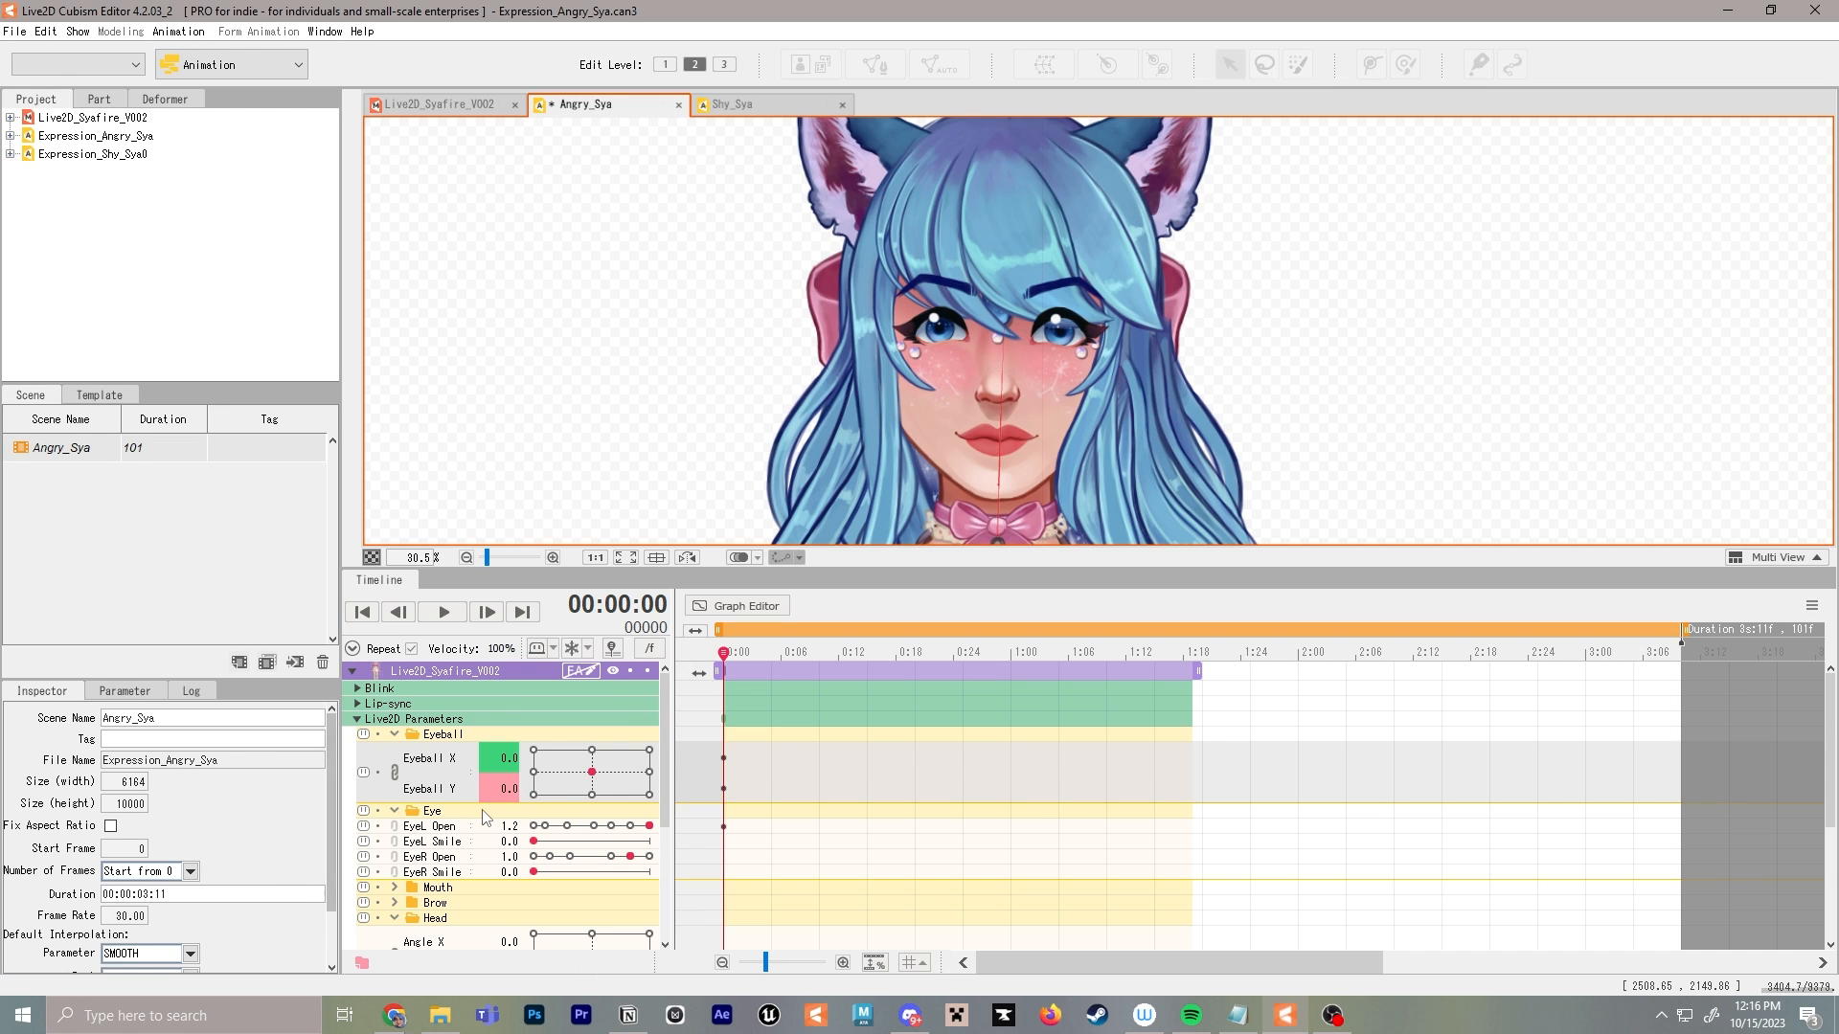
pyautogui.scroll(-3, 484, 817)
pyautogui.click(394, 808)
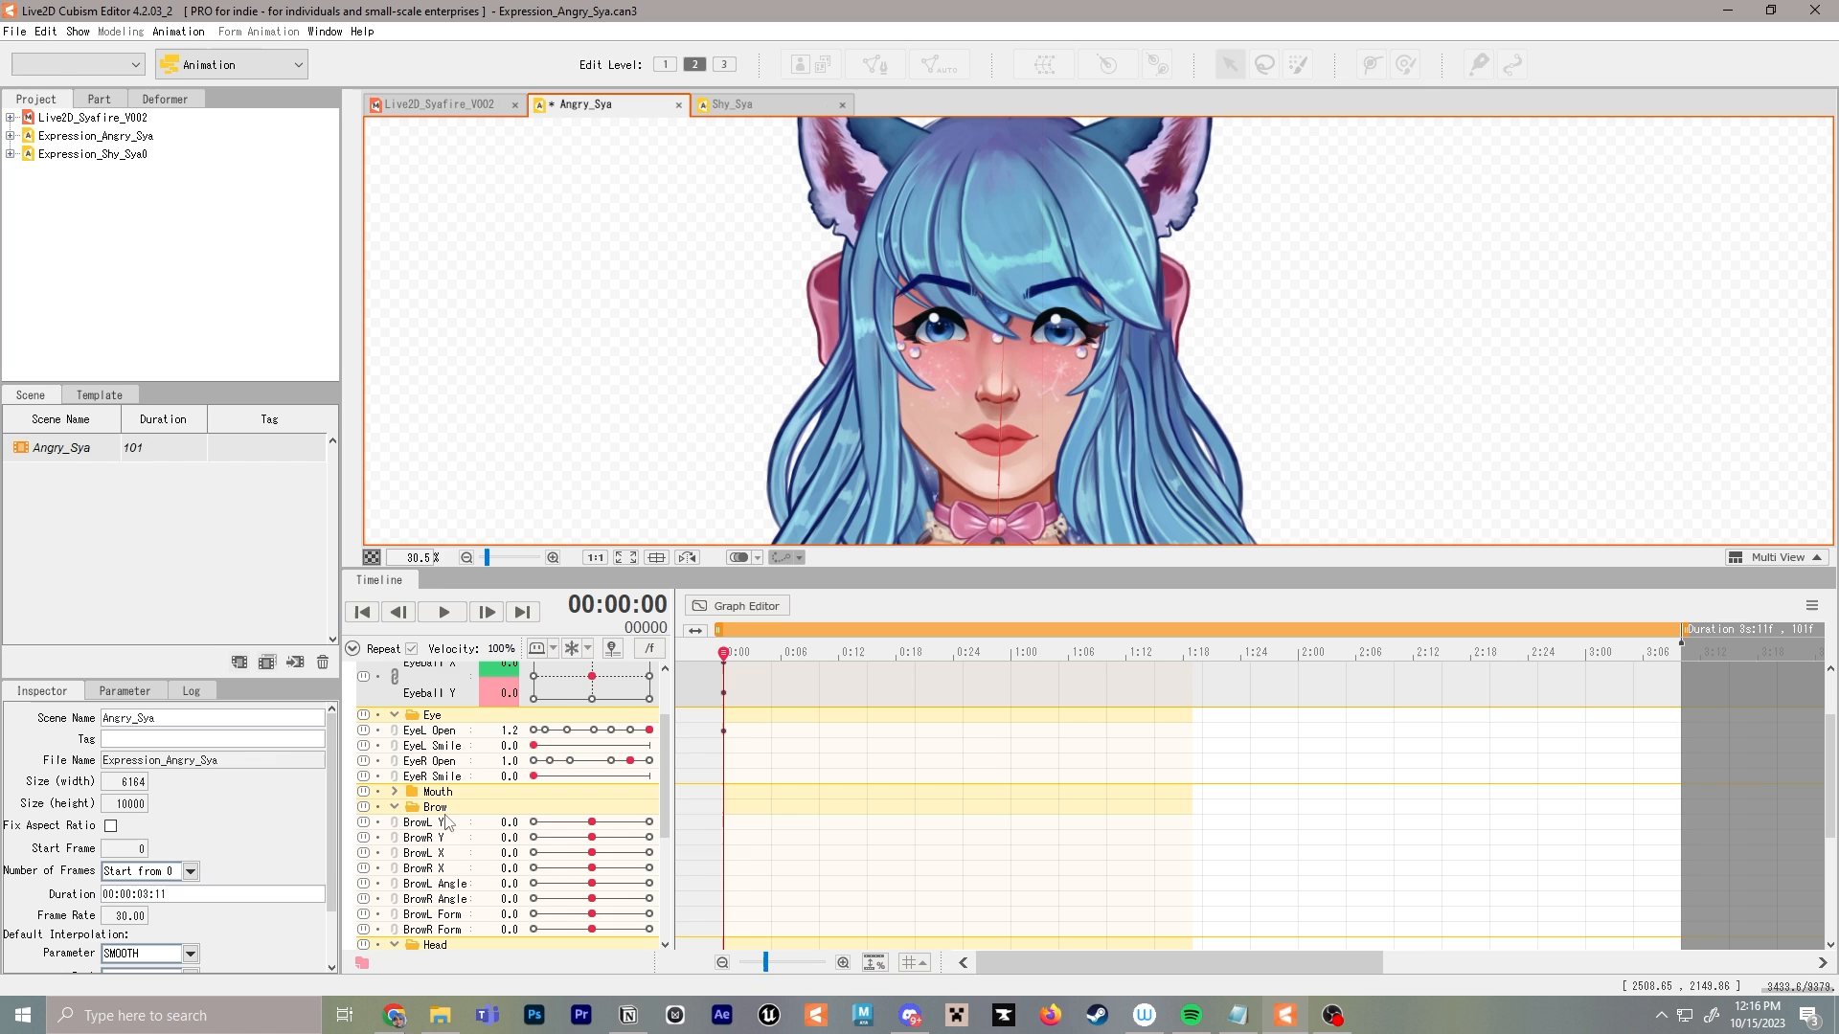
pyautogui.click(592, 886)
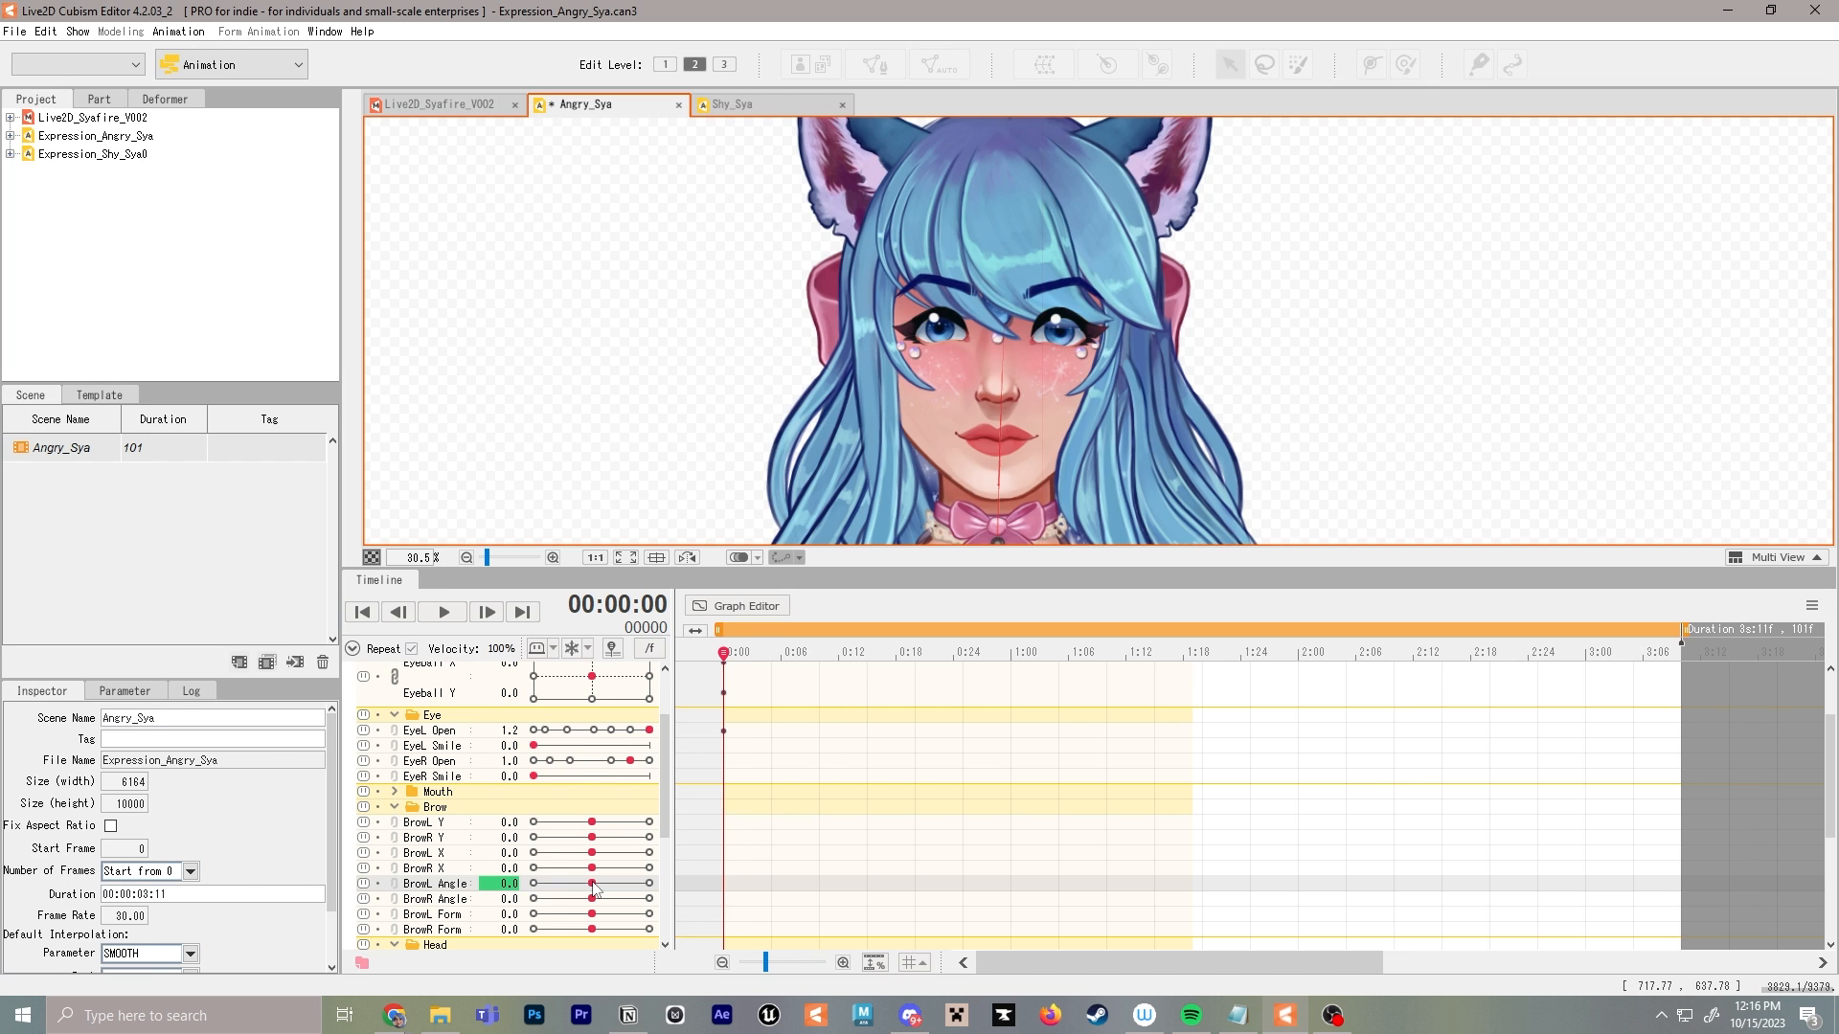
pyautogui.click(593, 900)
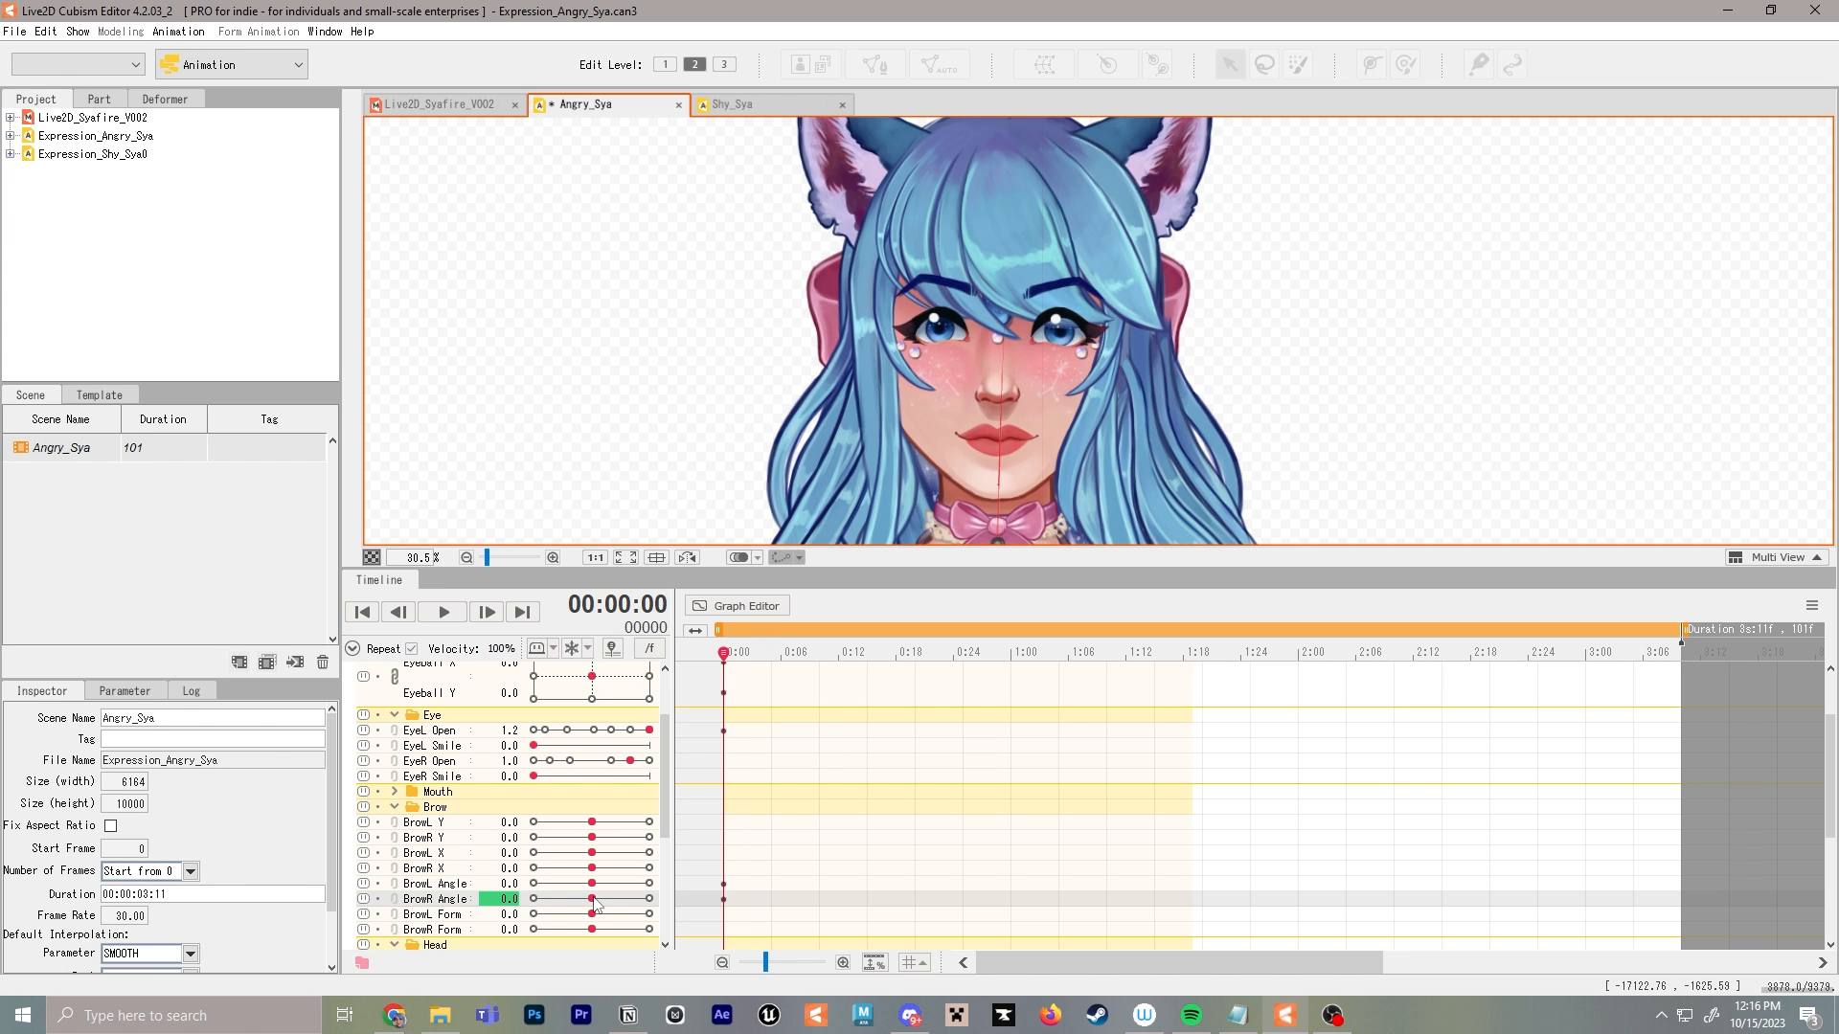
# Key BrowL Angle and BrowR Angle at -1.0 on frame 20
pyautogui.moveTo(725, 654); pyautogui.dragTo(914, 654)
pyautogui.click(650, 884)
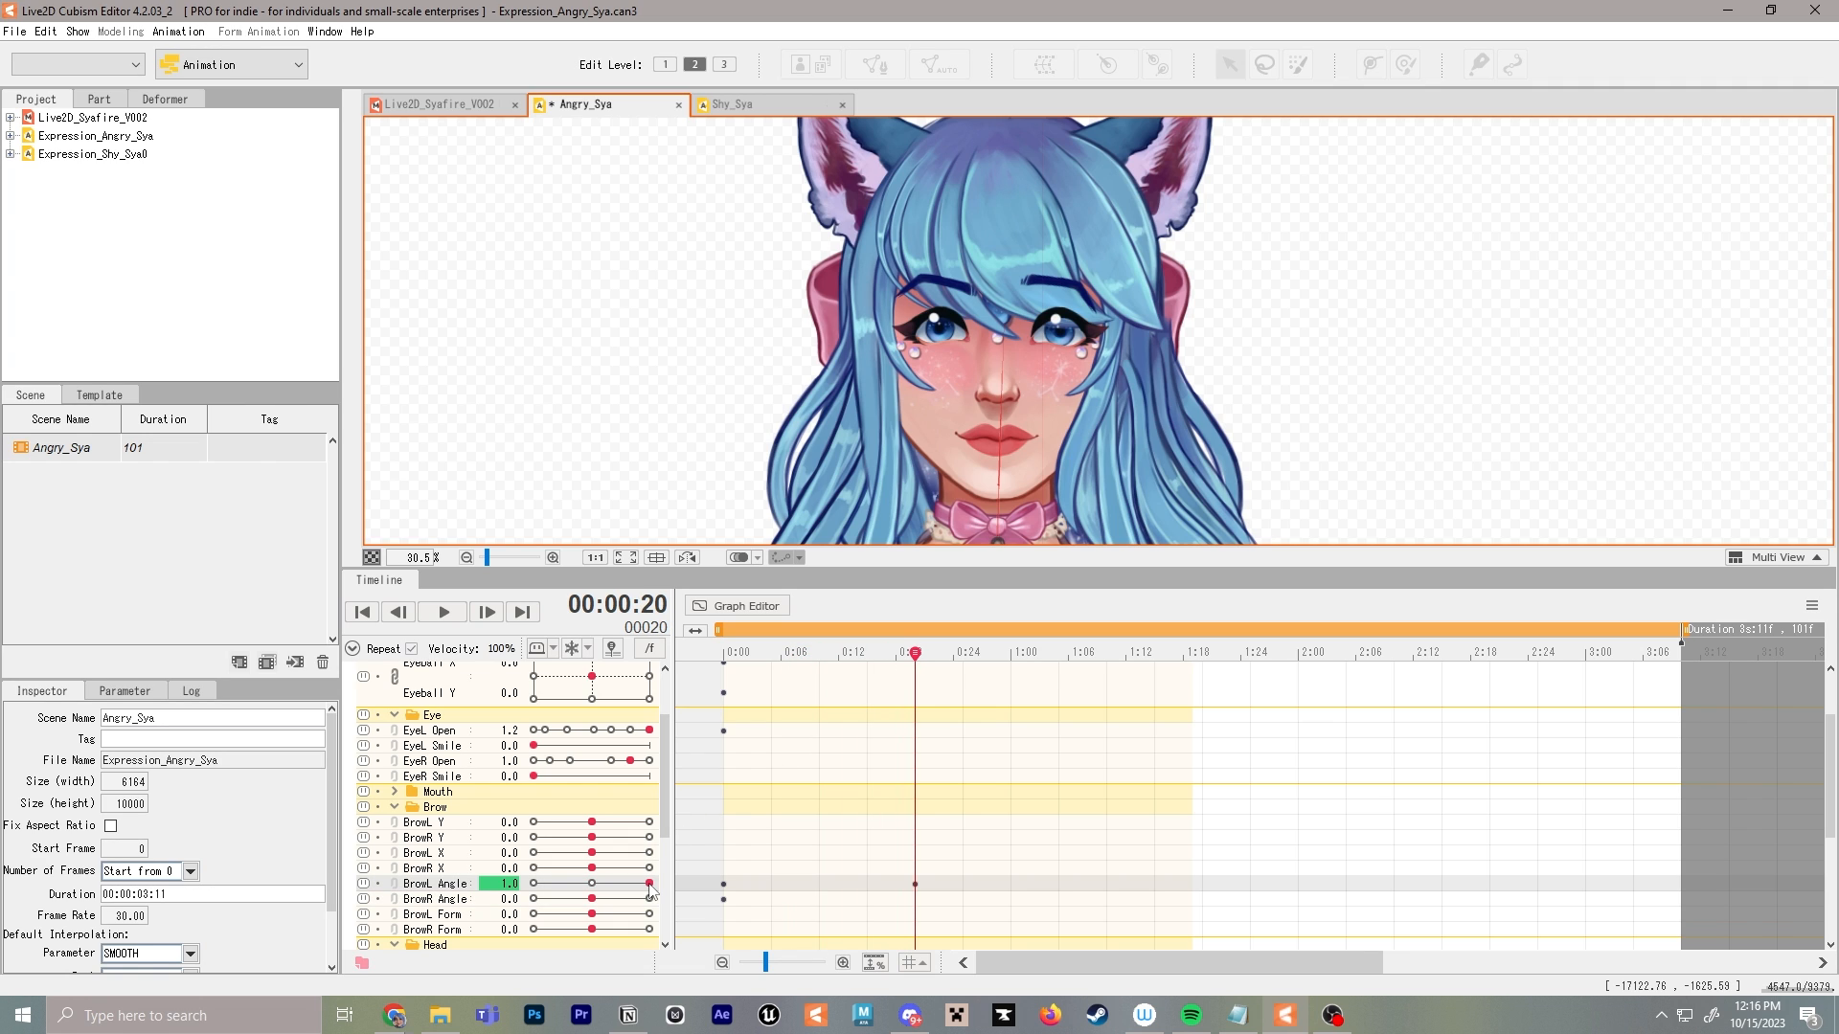
pyautogui.moveTo(650, 884); pyautogui.dragTo(534, 884)
pyautogui.click(534, 898)
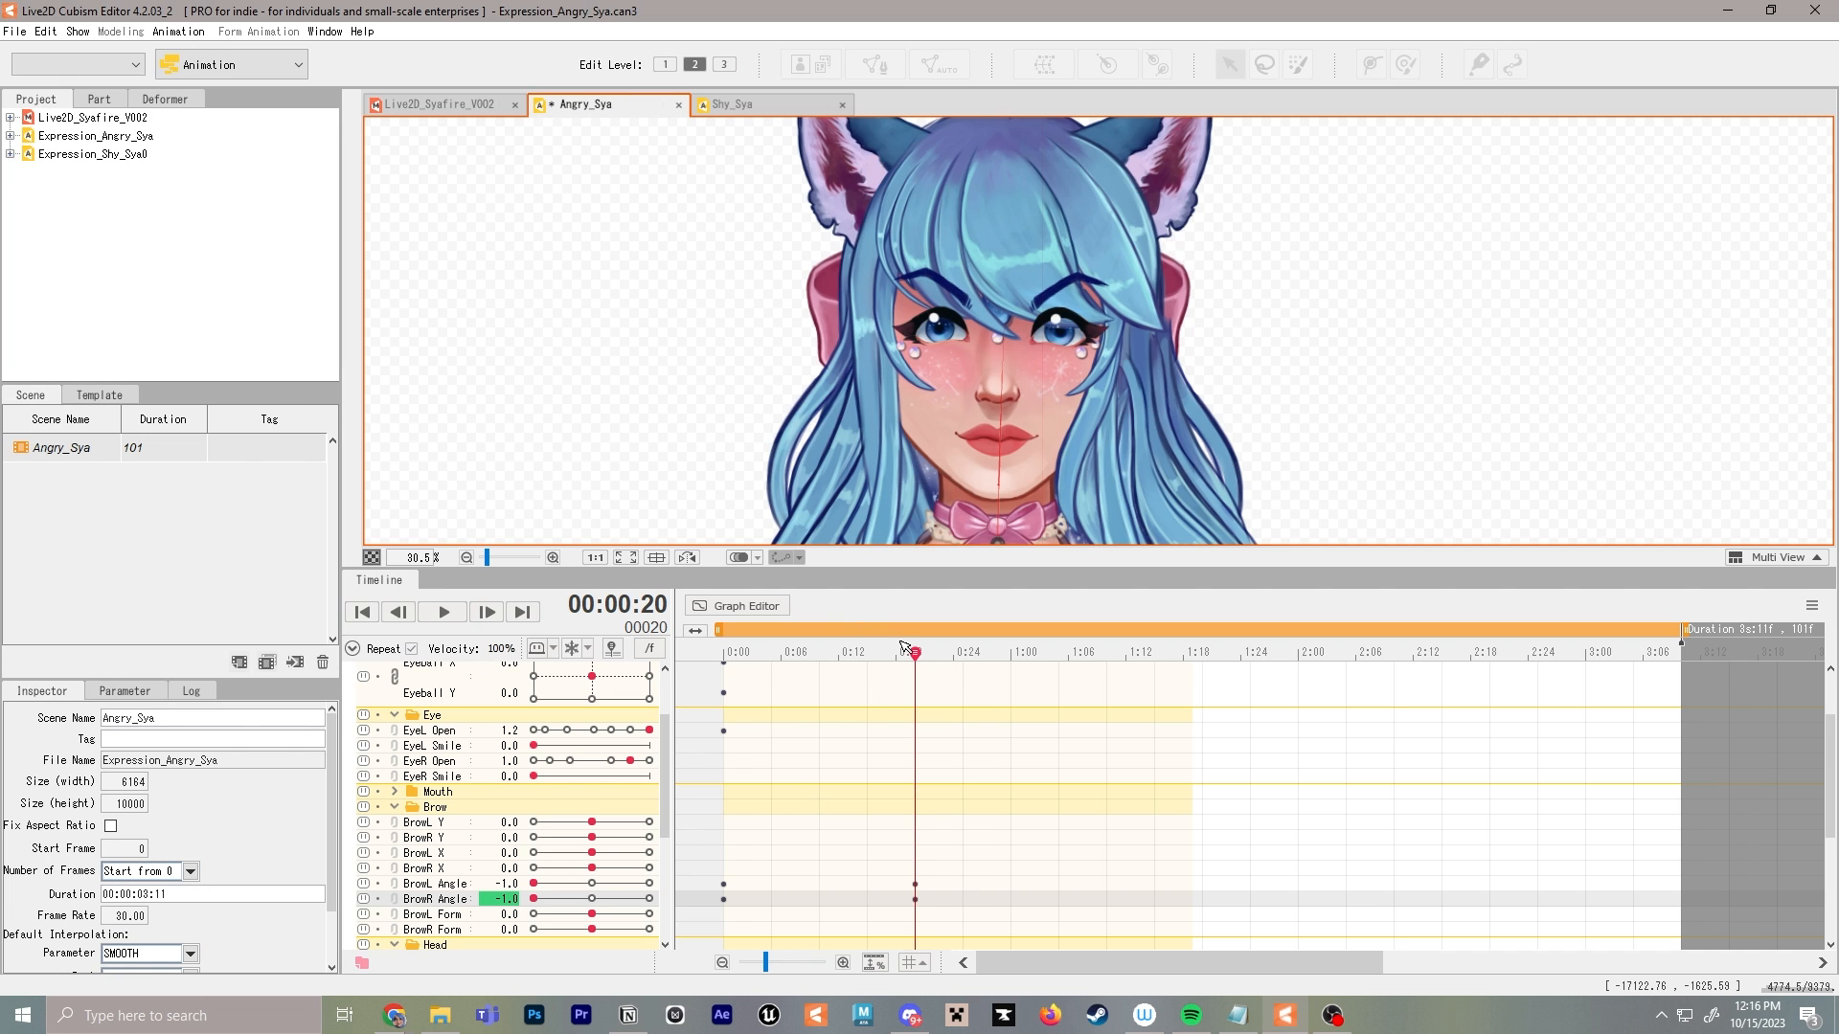
# Key BrowR X and BrowL X at 0.0 on frame 0
pyautogui.moveTo(903, 650); pyautogui.dragTo(712, 654)
pyautogui.click(592, 869)
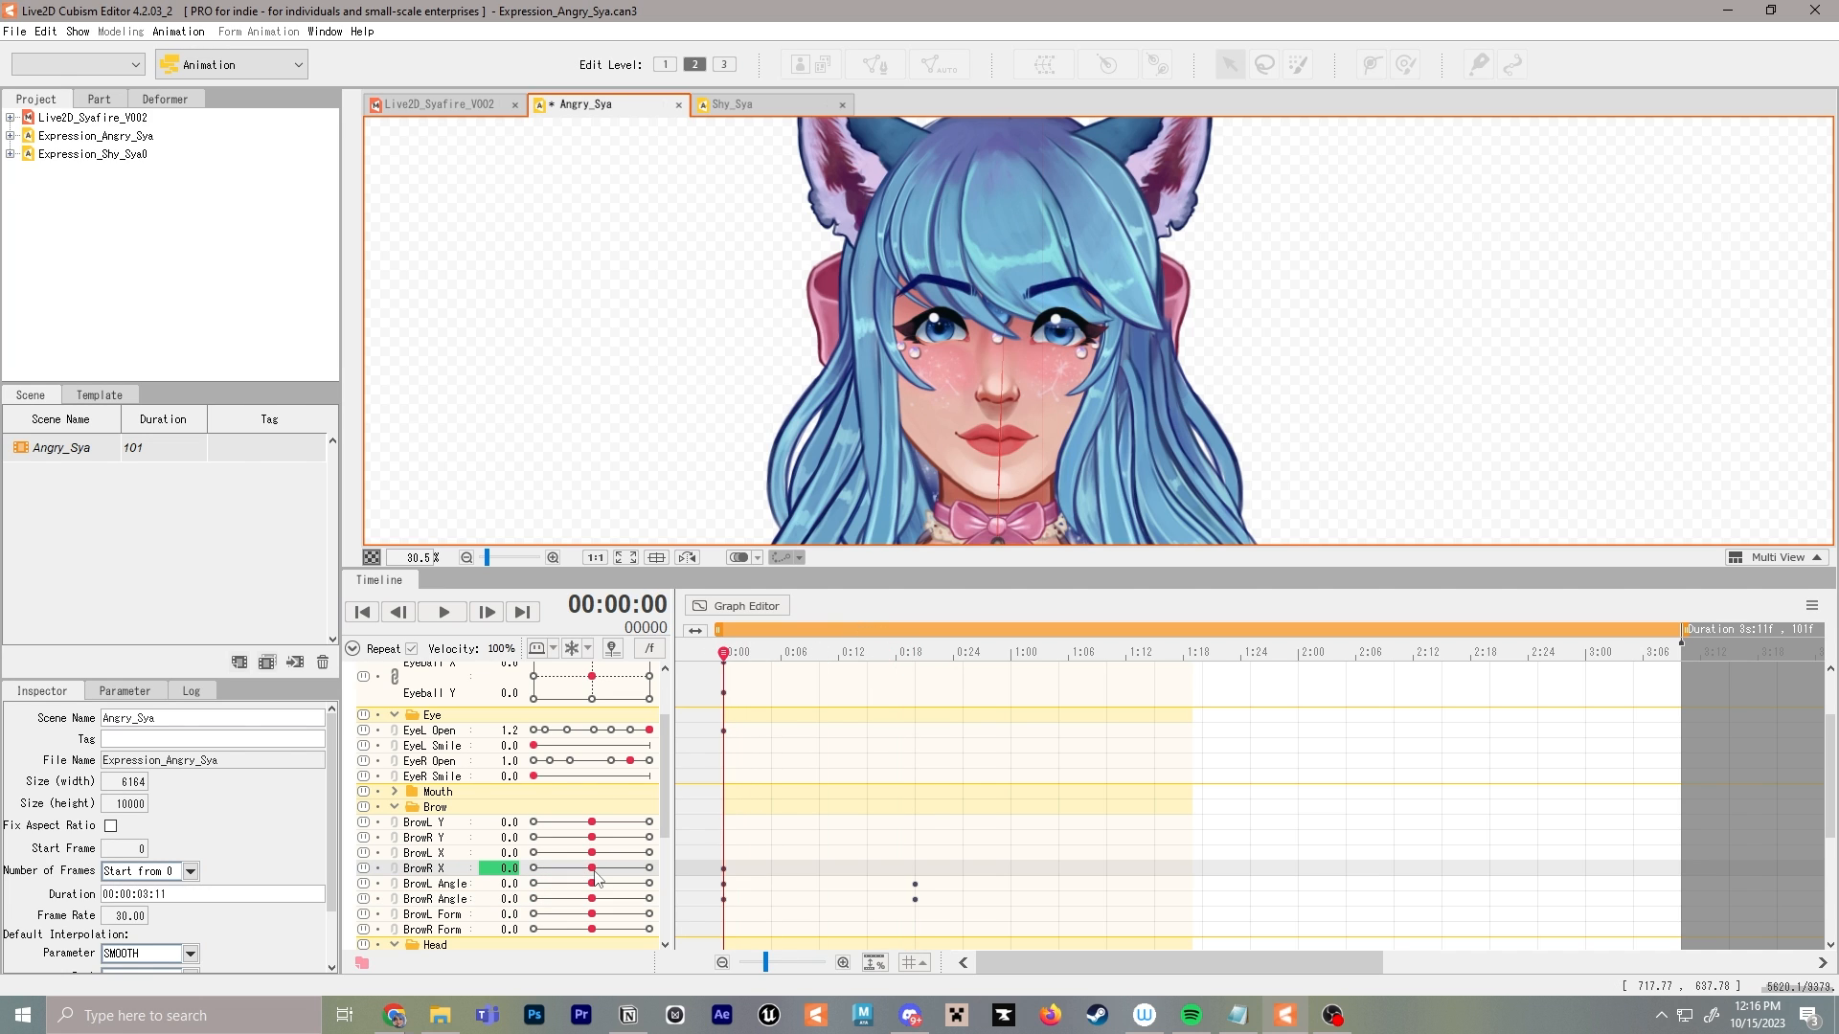
pyautogui.click(592, 854)
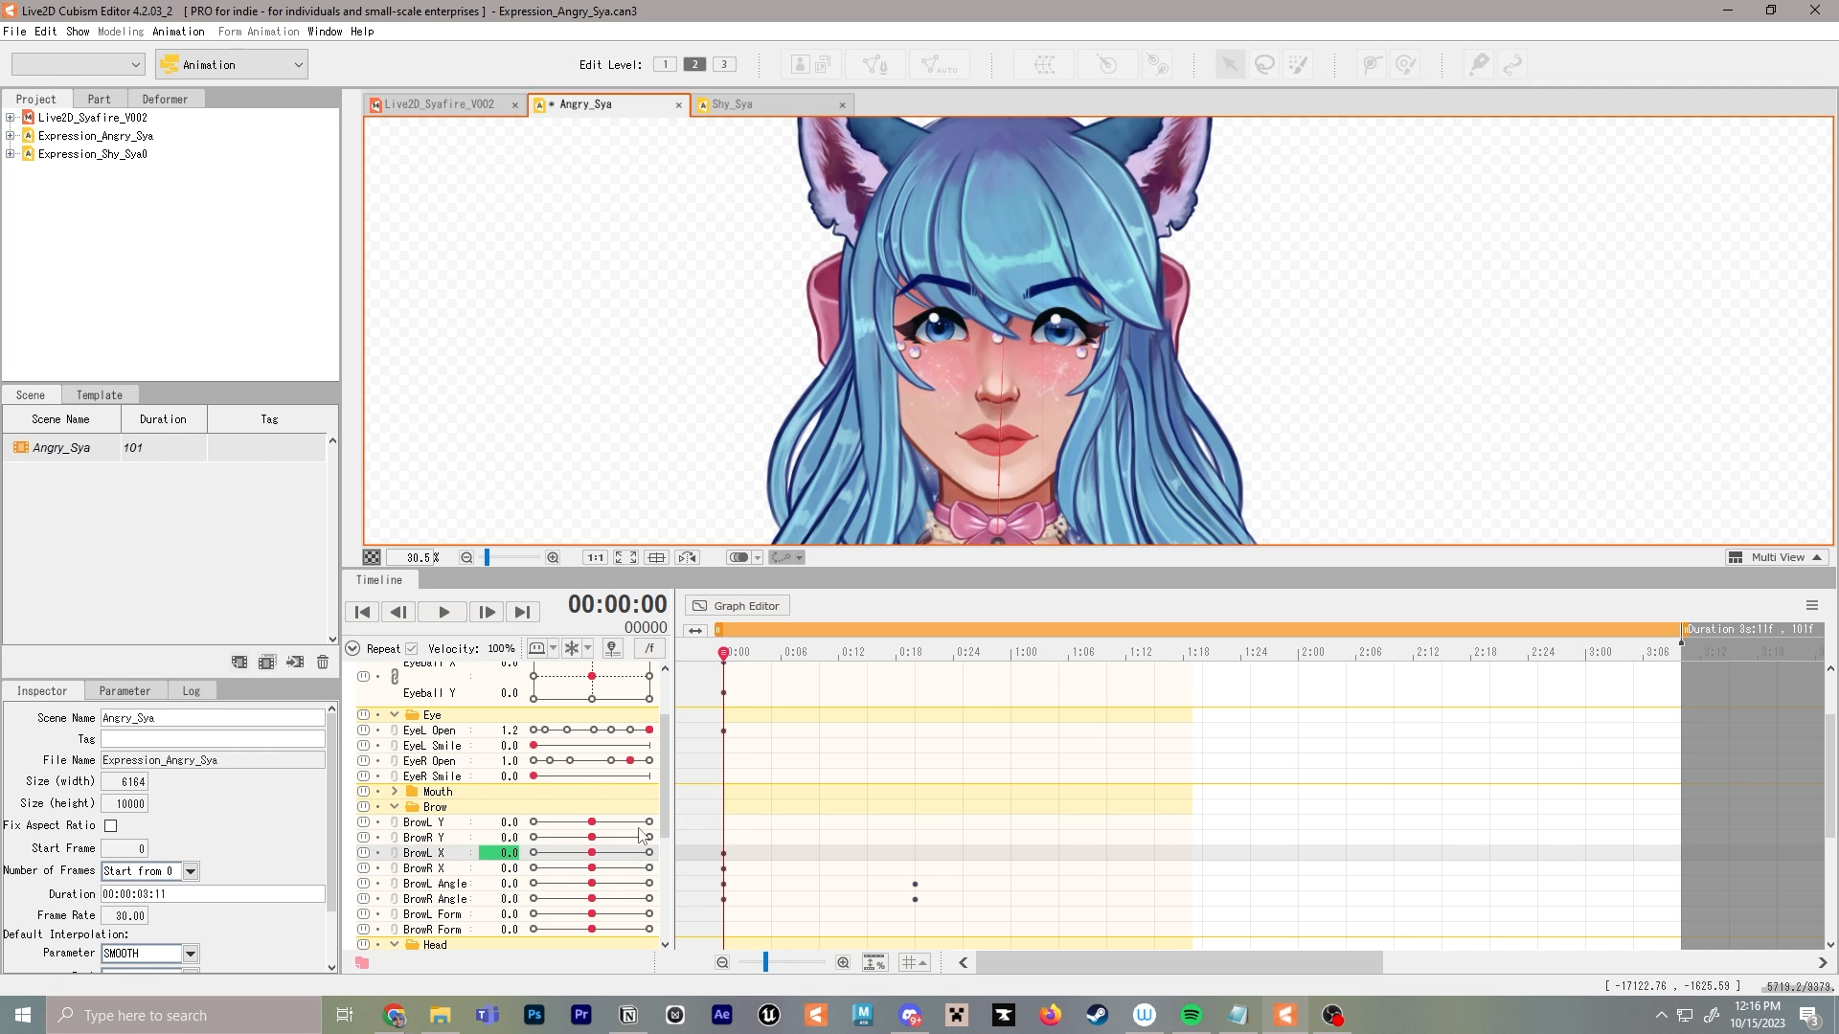
# Key BrowL X at -0.4 and BrowR X at 0.2 on frame 20
pyautogui.moveTo(778, 650); pyautogui.dragTo(914, 651)
pyautogui.click(623, 852)
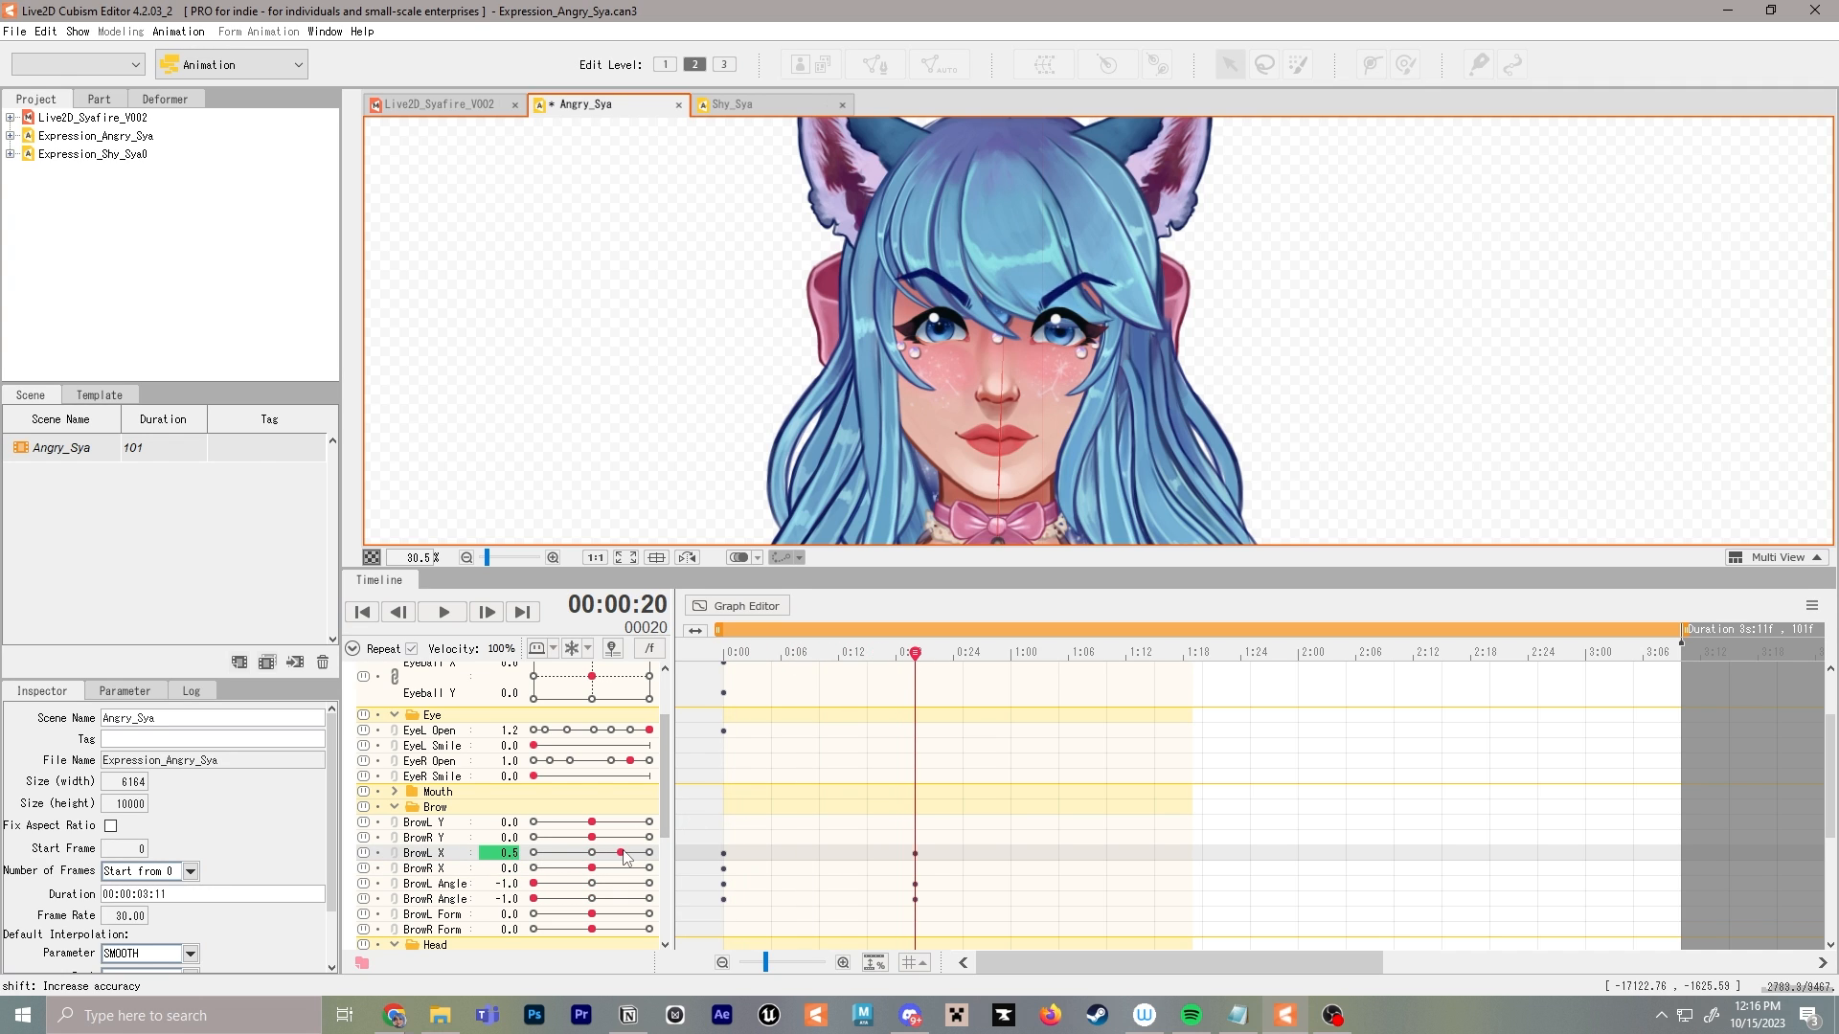
pyautogui.moveTo(623, 854); pyautogui.dragTo(569, 853)
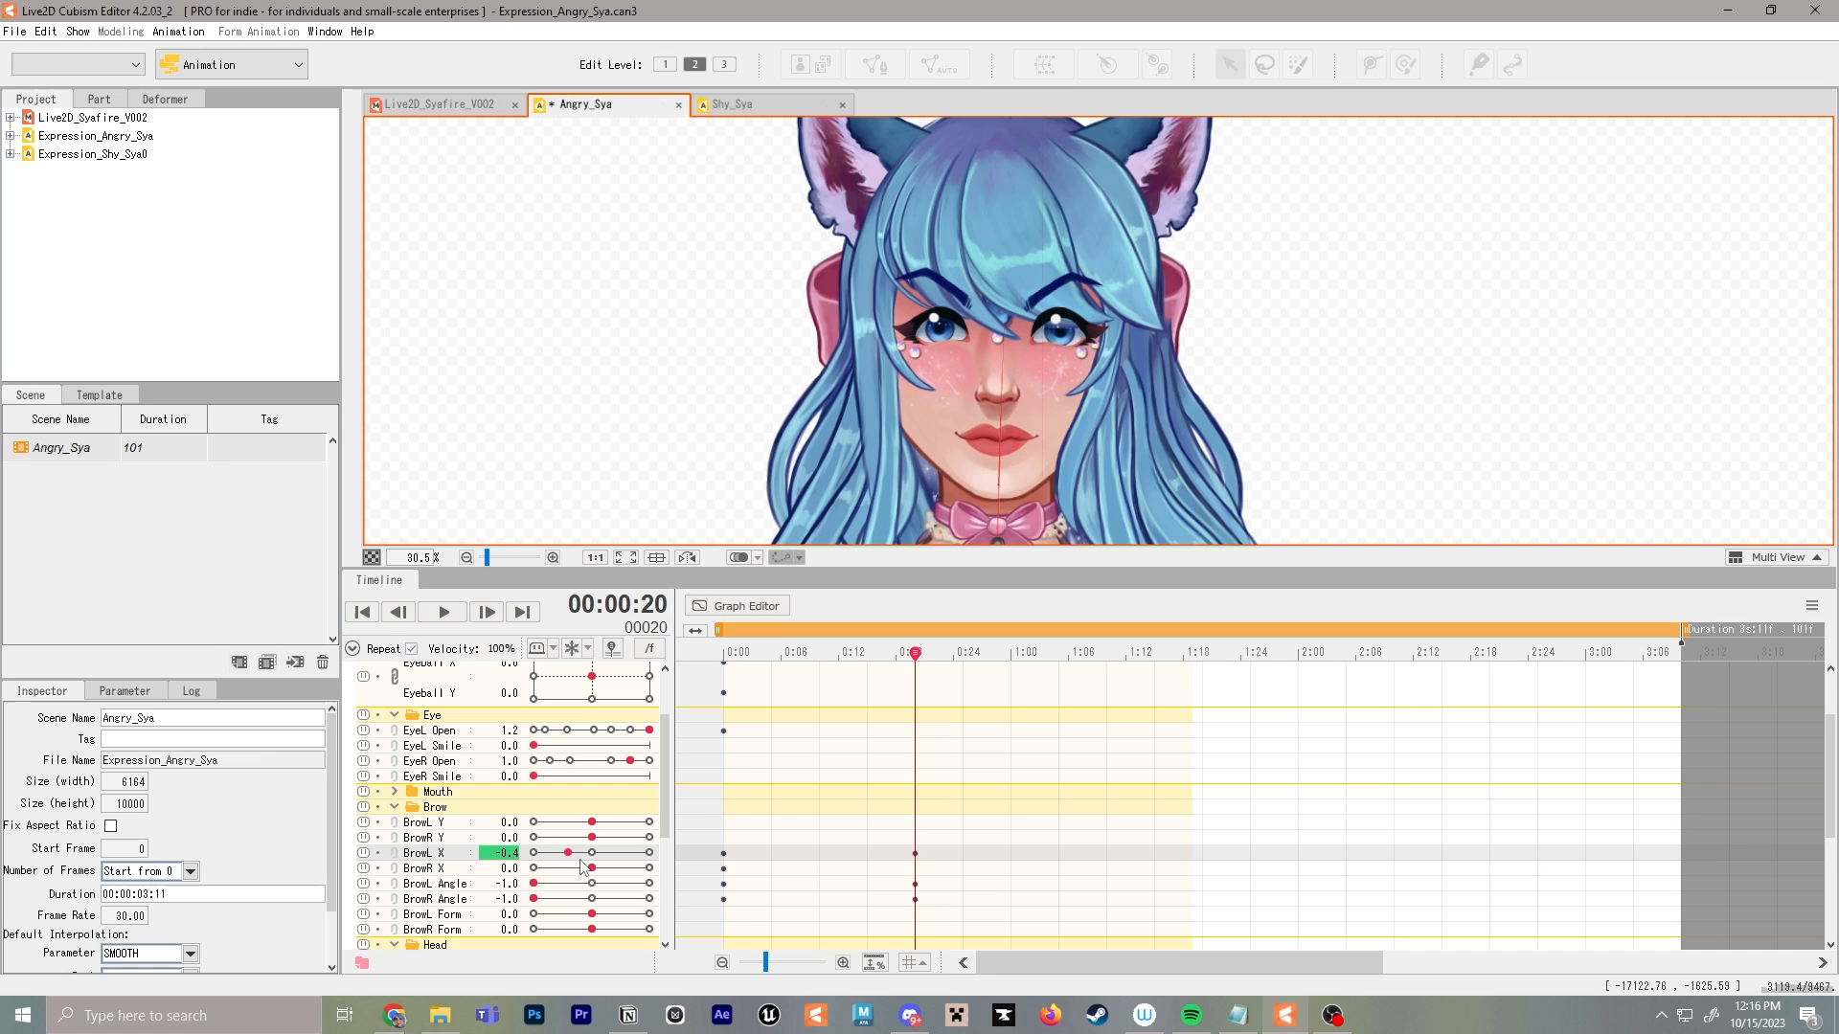
pyautogui.click(604, 868)
# Key BrowL Y and BrowR Y at 0.0 on frame 0, and move the playhead to frame 20
pyautogui.moveTo(915, 651); pyautogui.dragTo(692, 646)
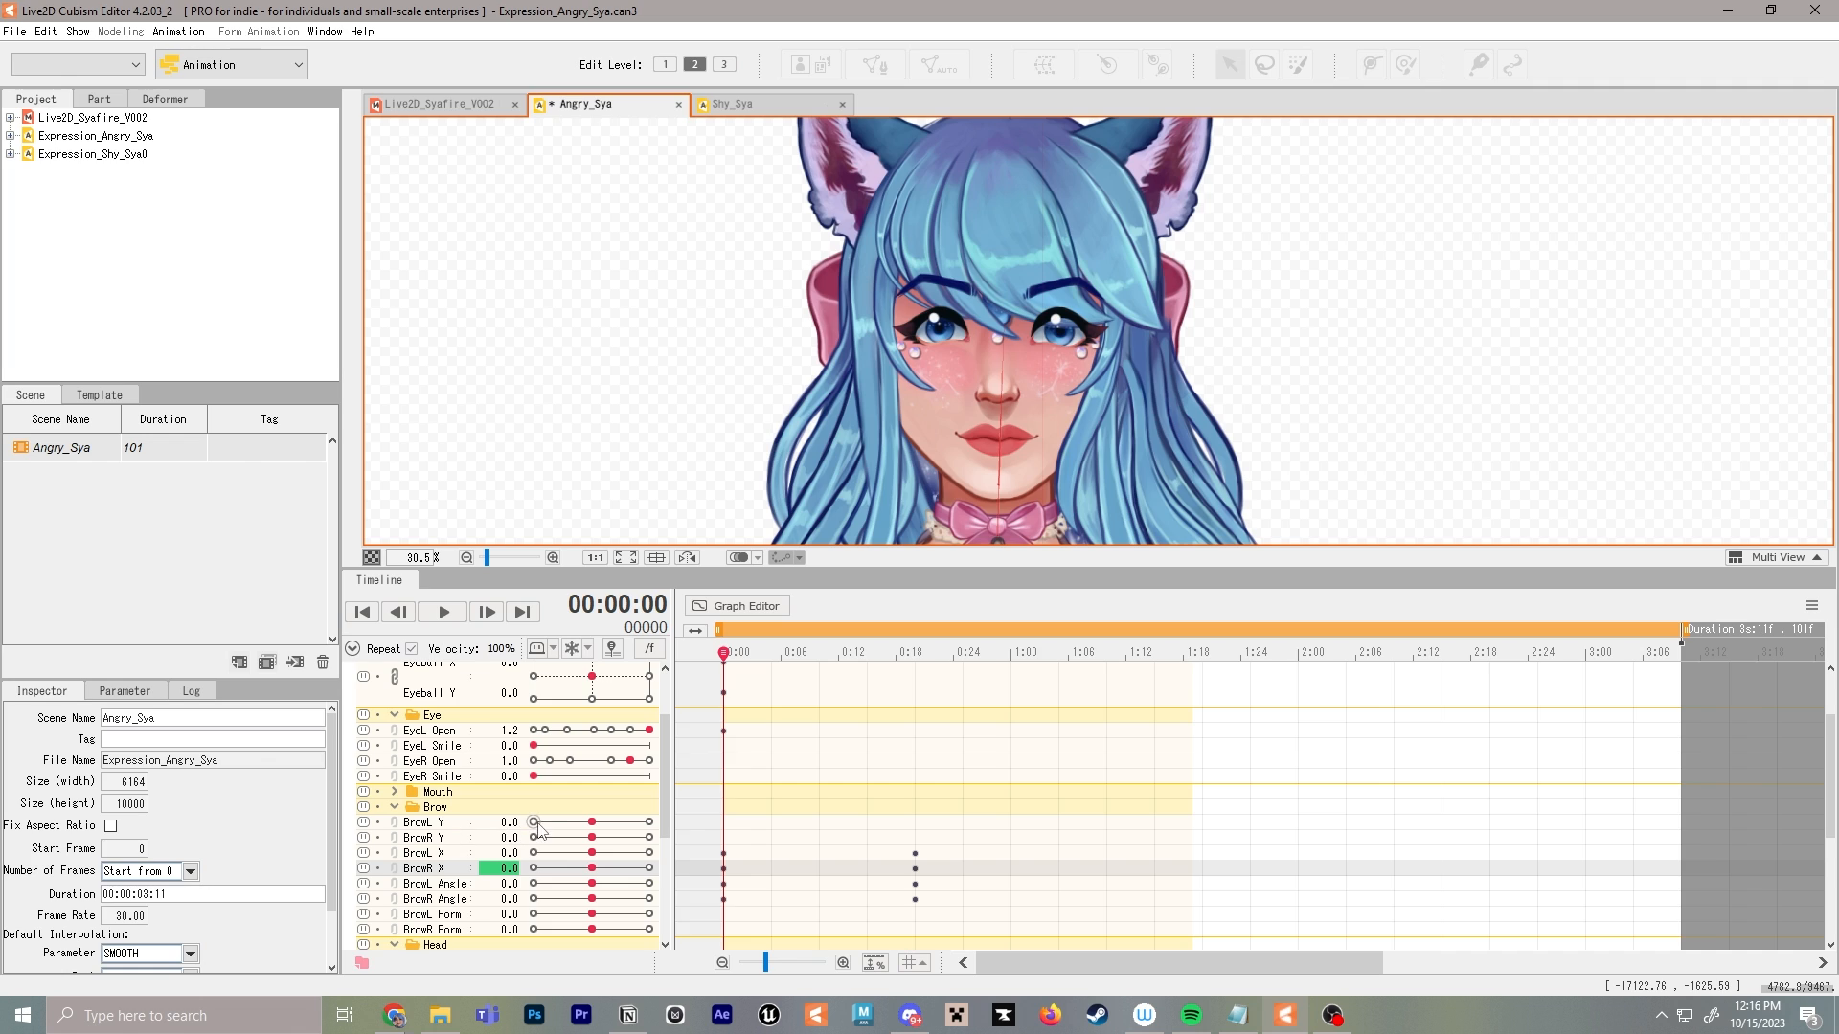
pyautogui.click(592, 822)
pyautogui.click(592, 838)
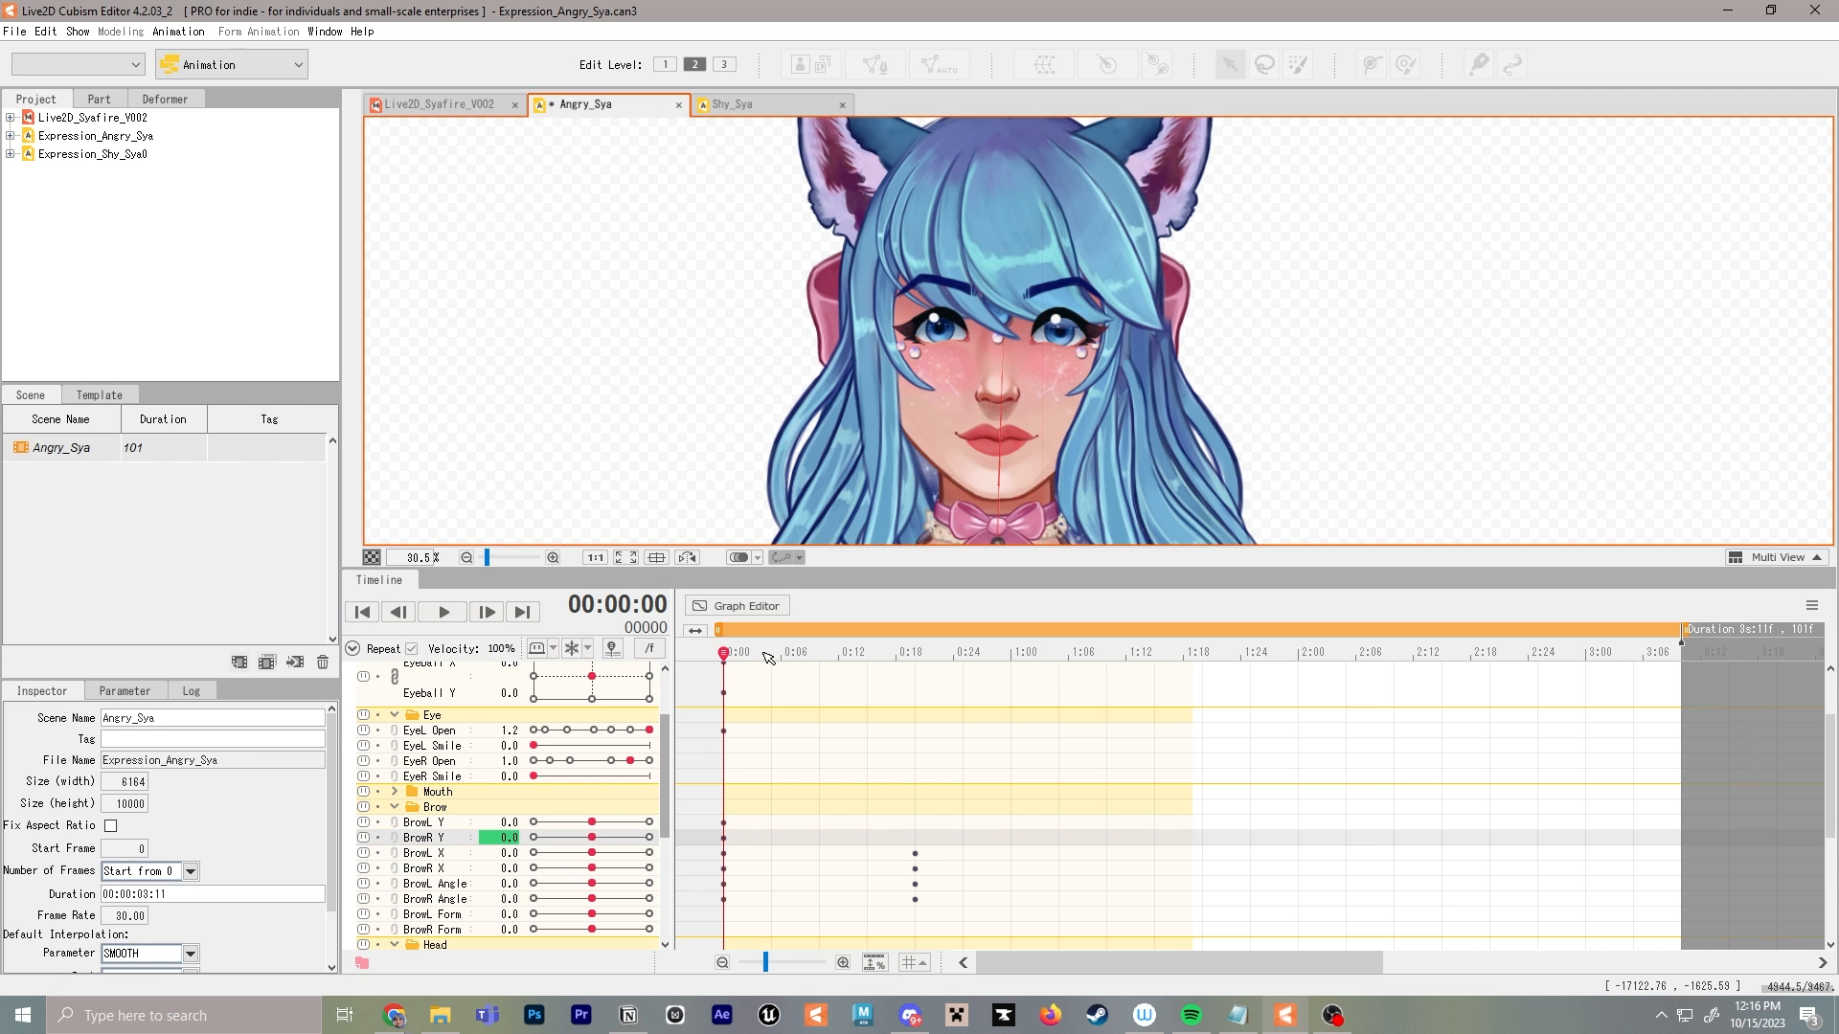
pyautogui.moveTo(726, 654); pyautogui.dragTo(915, 653)
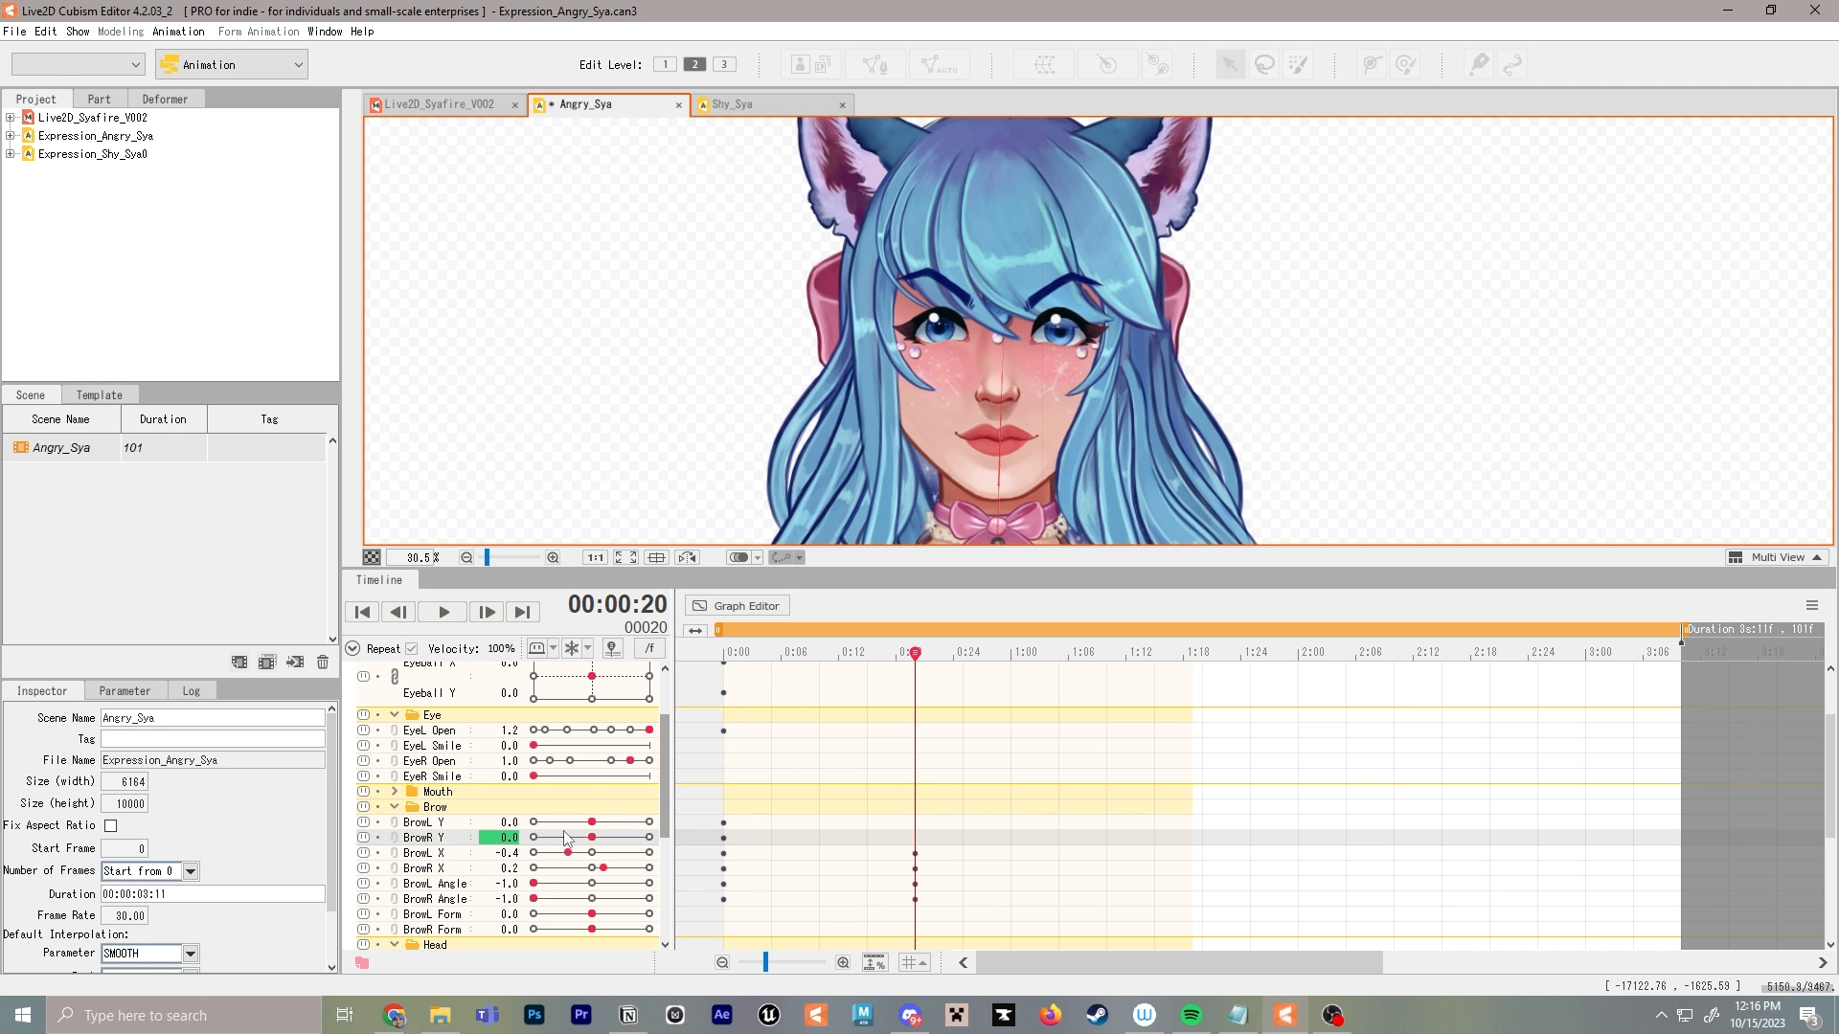
# Key BrowL Y at -0.8 and BrowR Y at -0.9 on frame 20, and return the playhead to frame 0
pyautogui.moveTo(592, 821); pyautogui.dragTo(537, 838)
pyautogui.moveTo(914, 653); pyautogui.dragTo(660, 623)
pyautogui.scroll(-3, 405, 725)
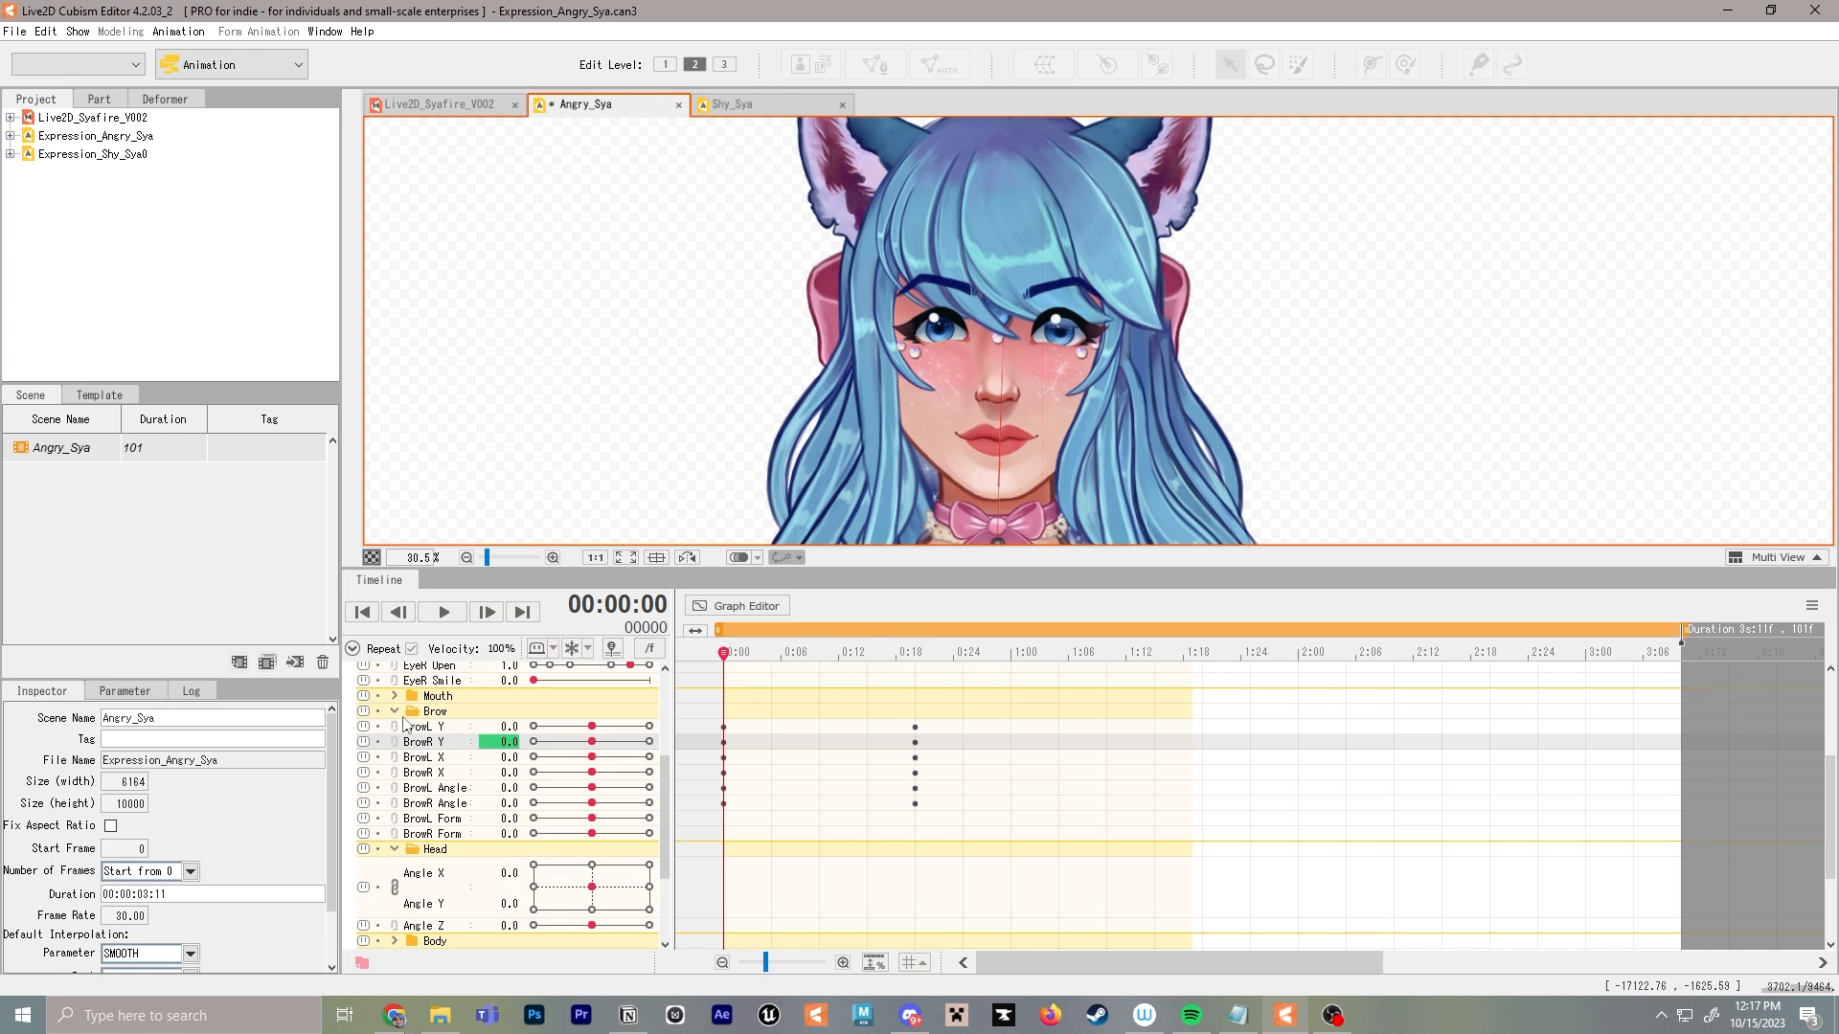
# Key the closed mouth on frame 0 and Mouth Open 1.0 with Mouth Form -0.3 on frame 20, and save the animation
pyautogui.click(394, 696)
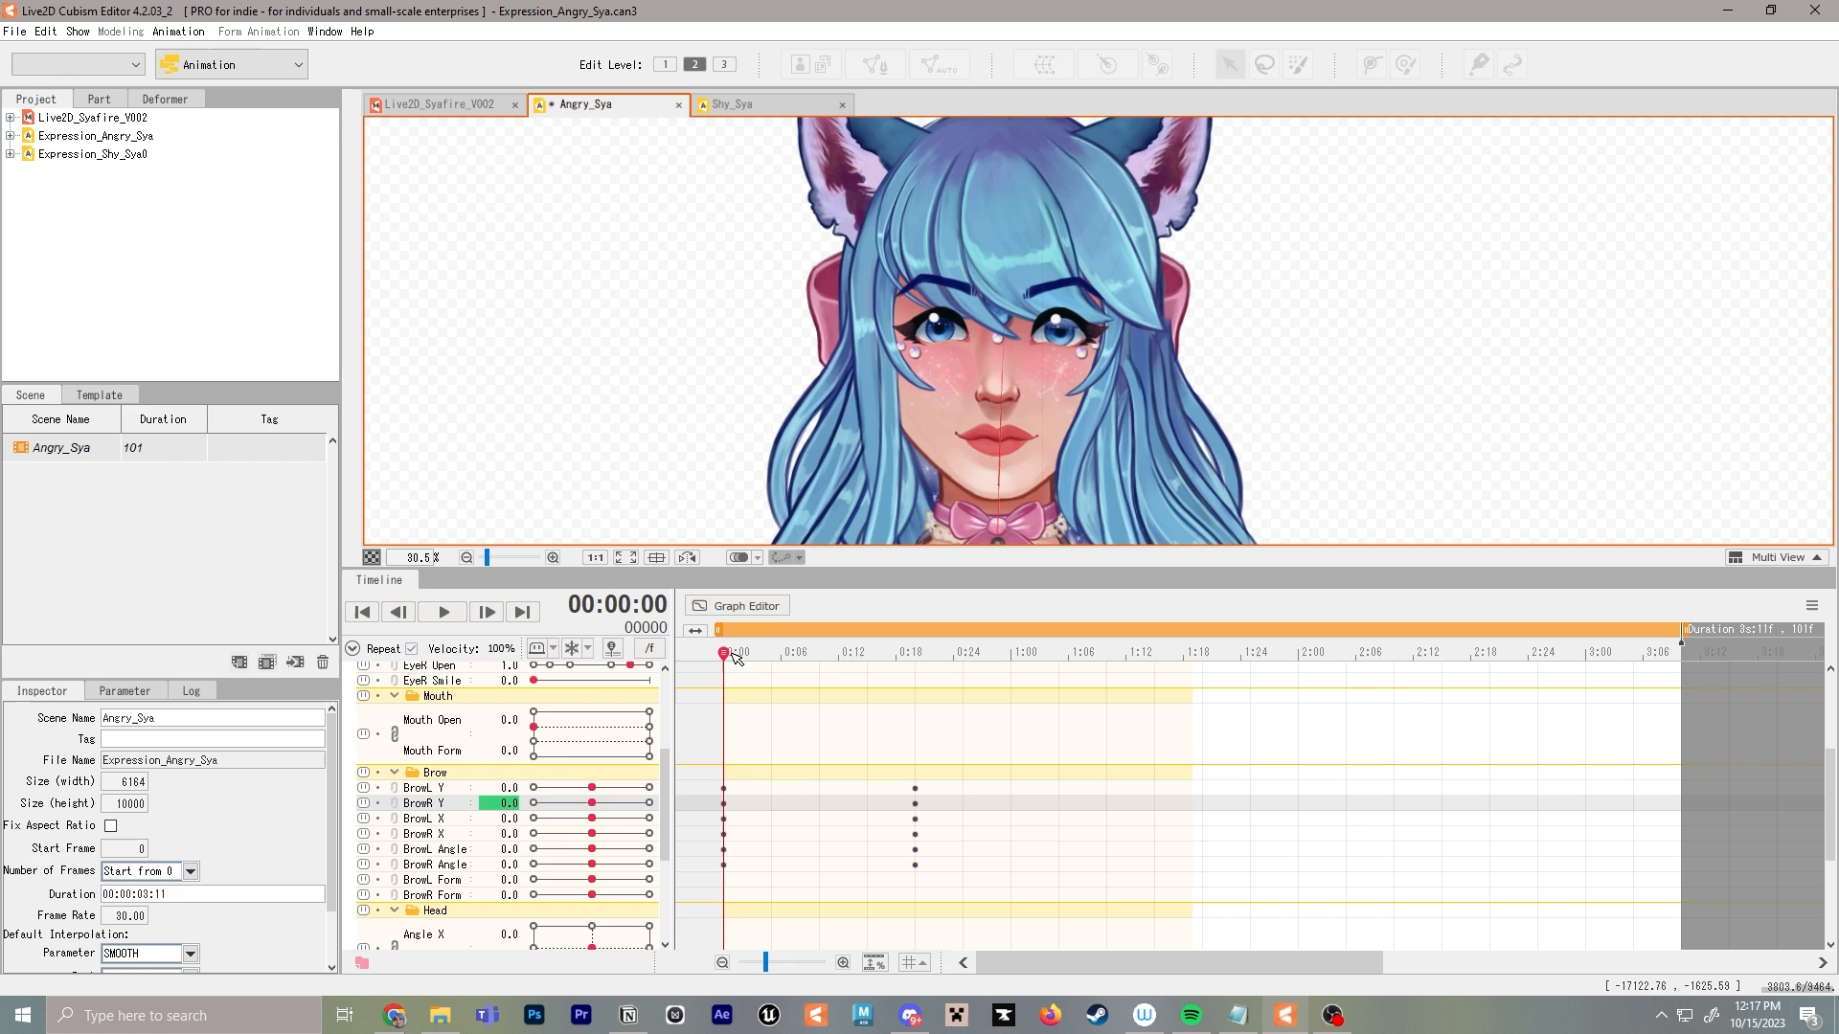
pyautogui.click(534, 733)
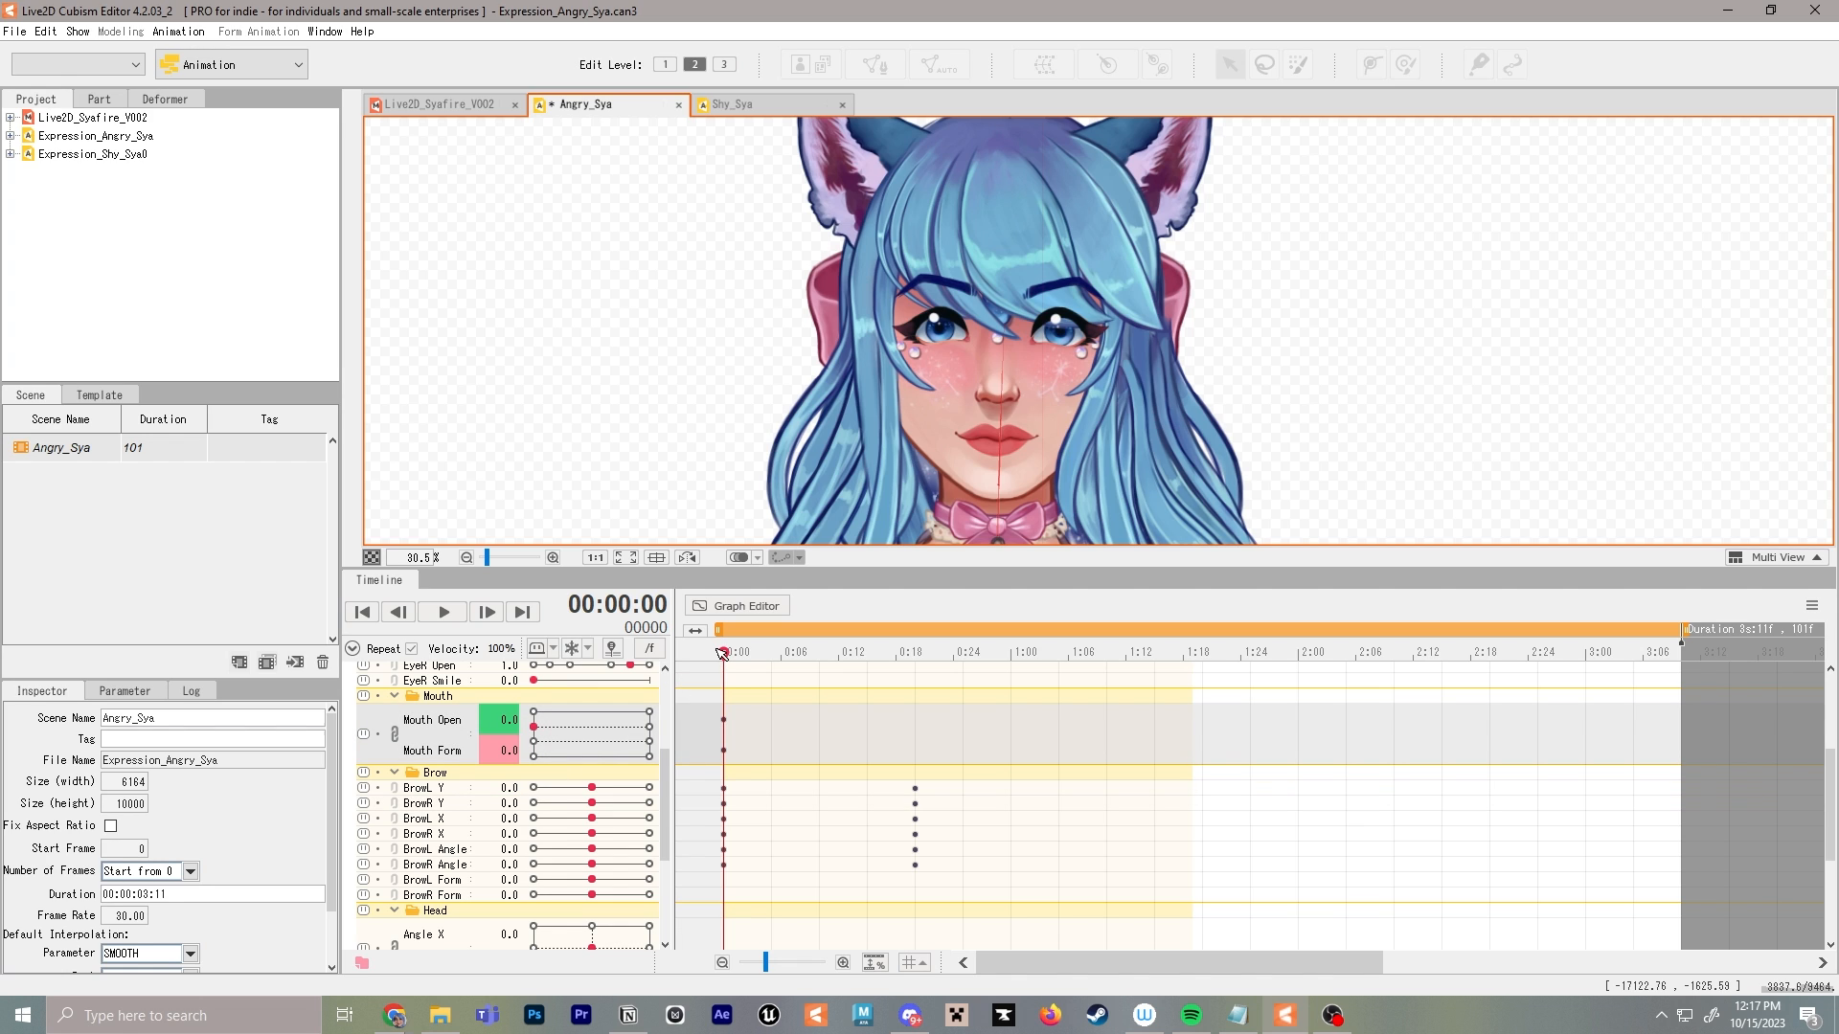
pyautogui.moveTo(723, 652); pyautogui.dragTo(916, 663)
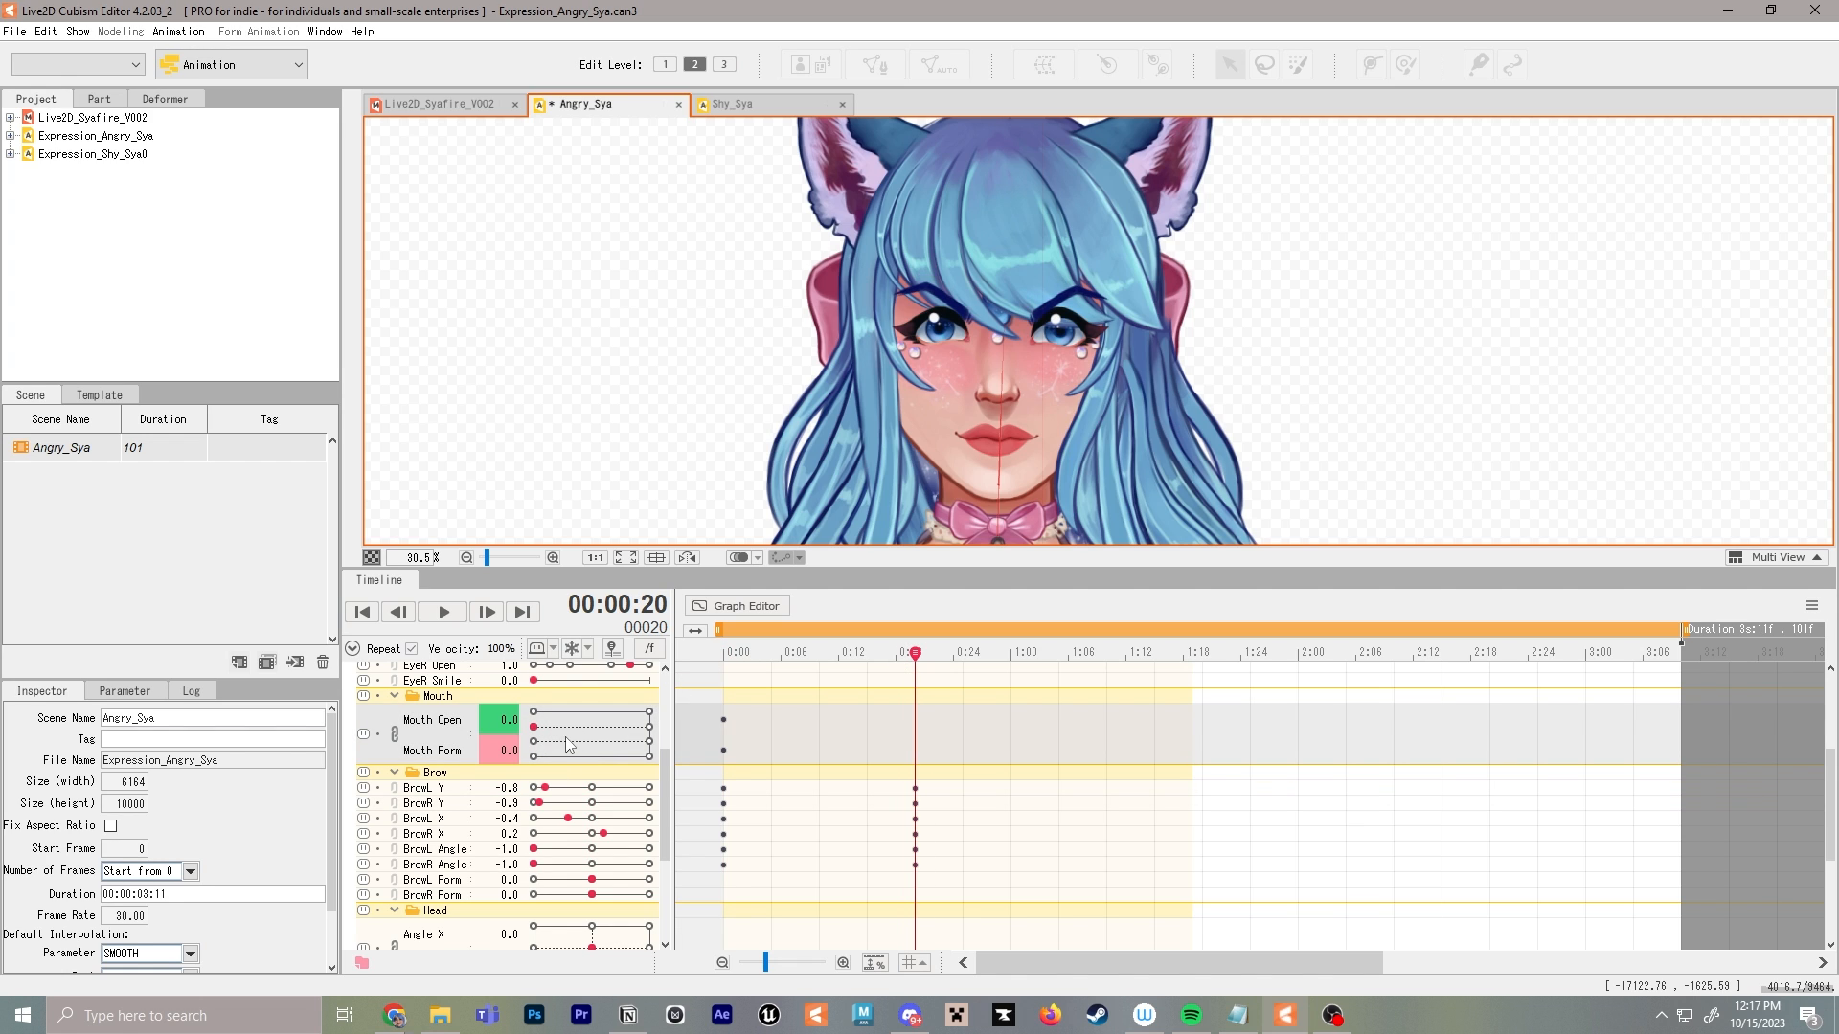
pyautogui.moveTo(569, 745); pyautogui.dragTo(651, 730)
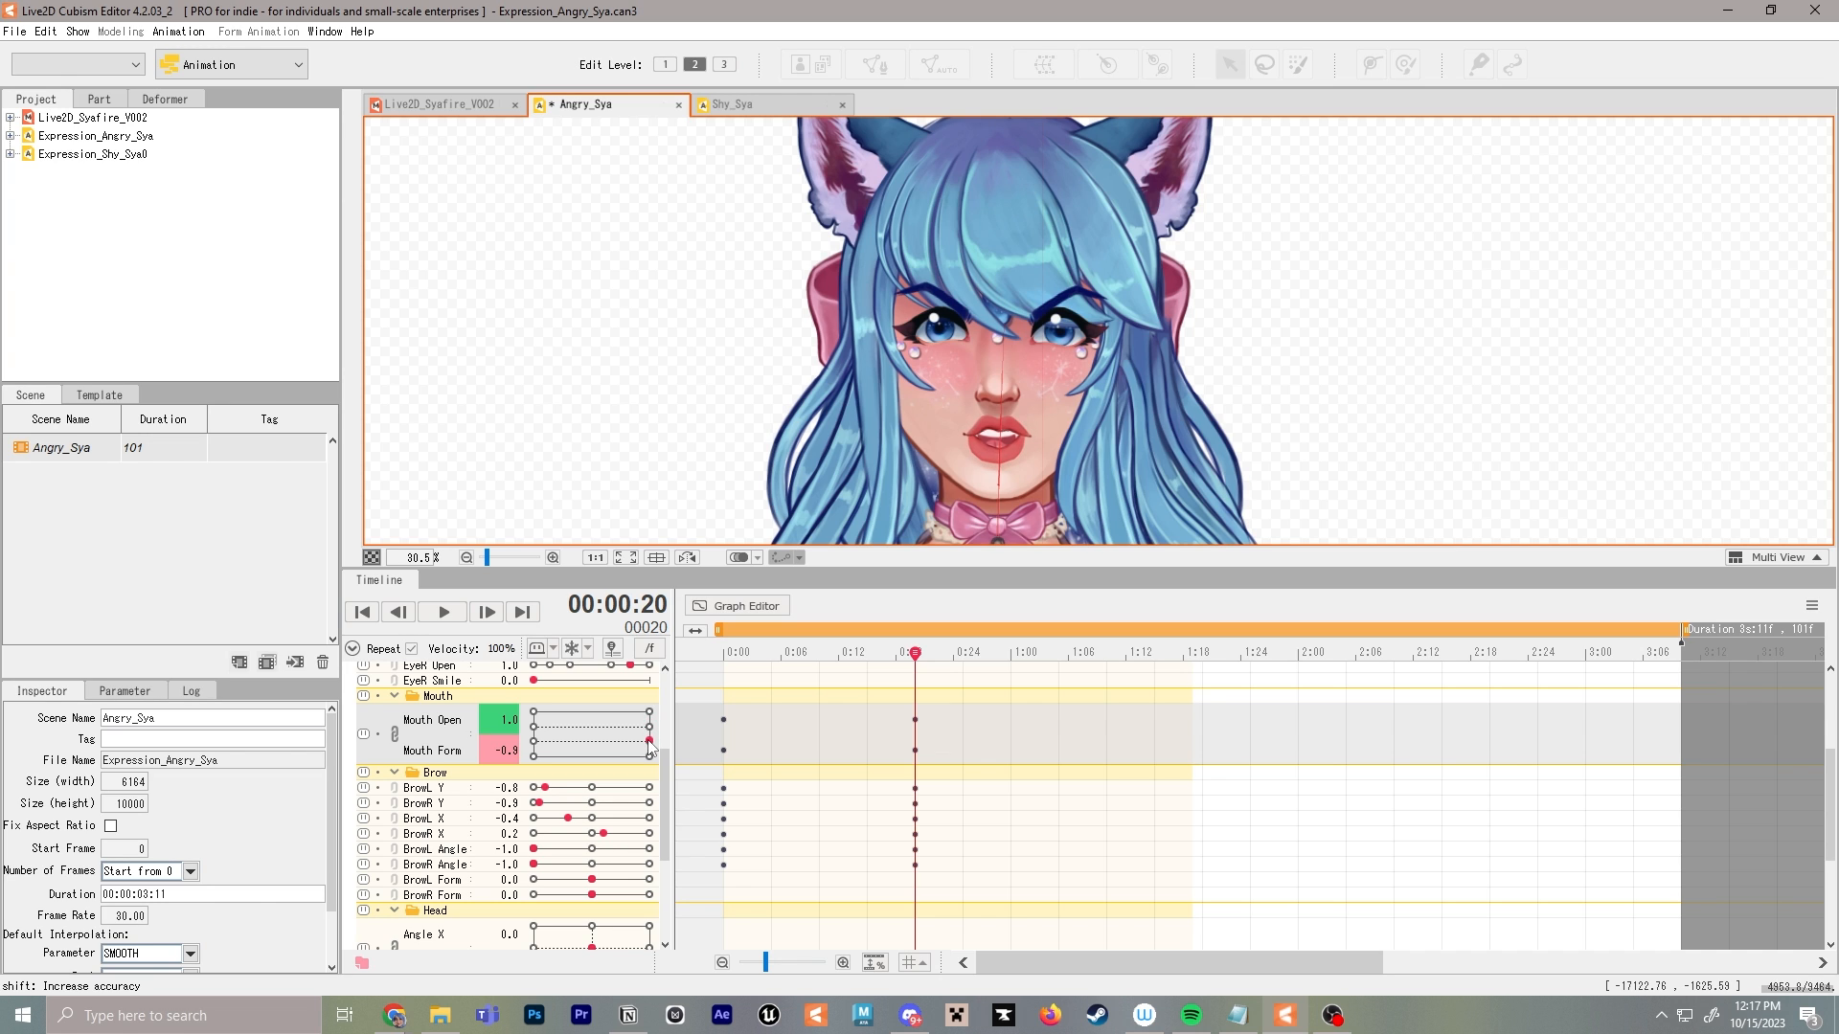
pyautogui.press('space')
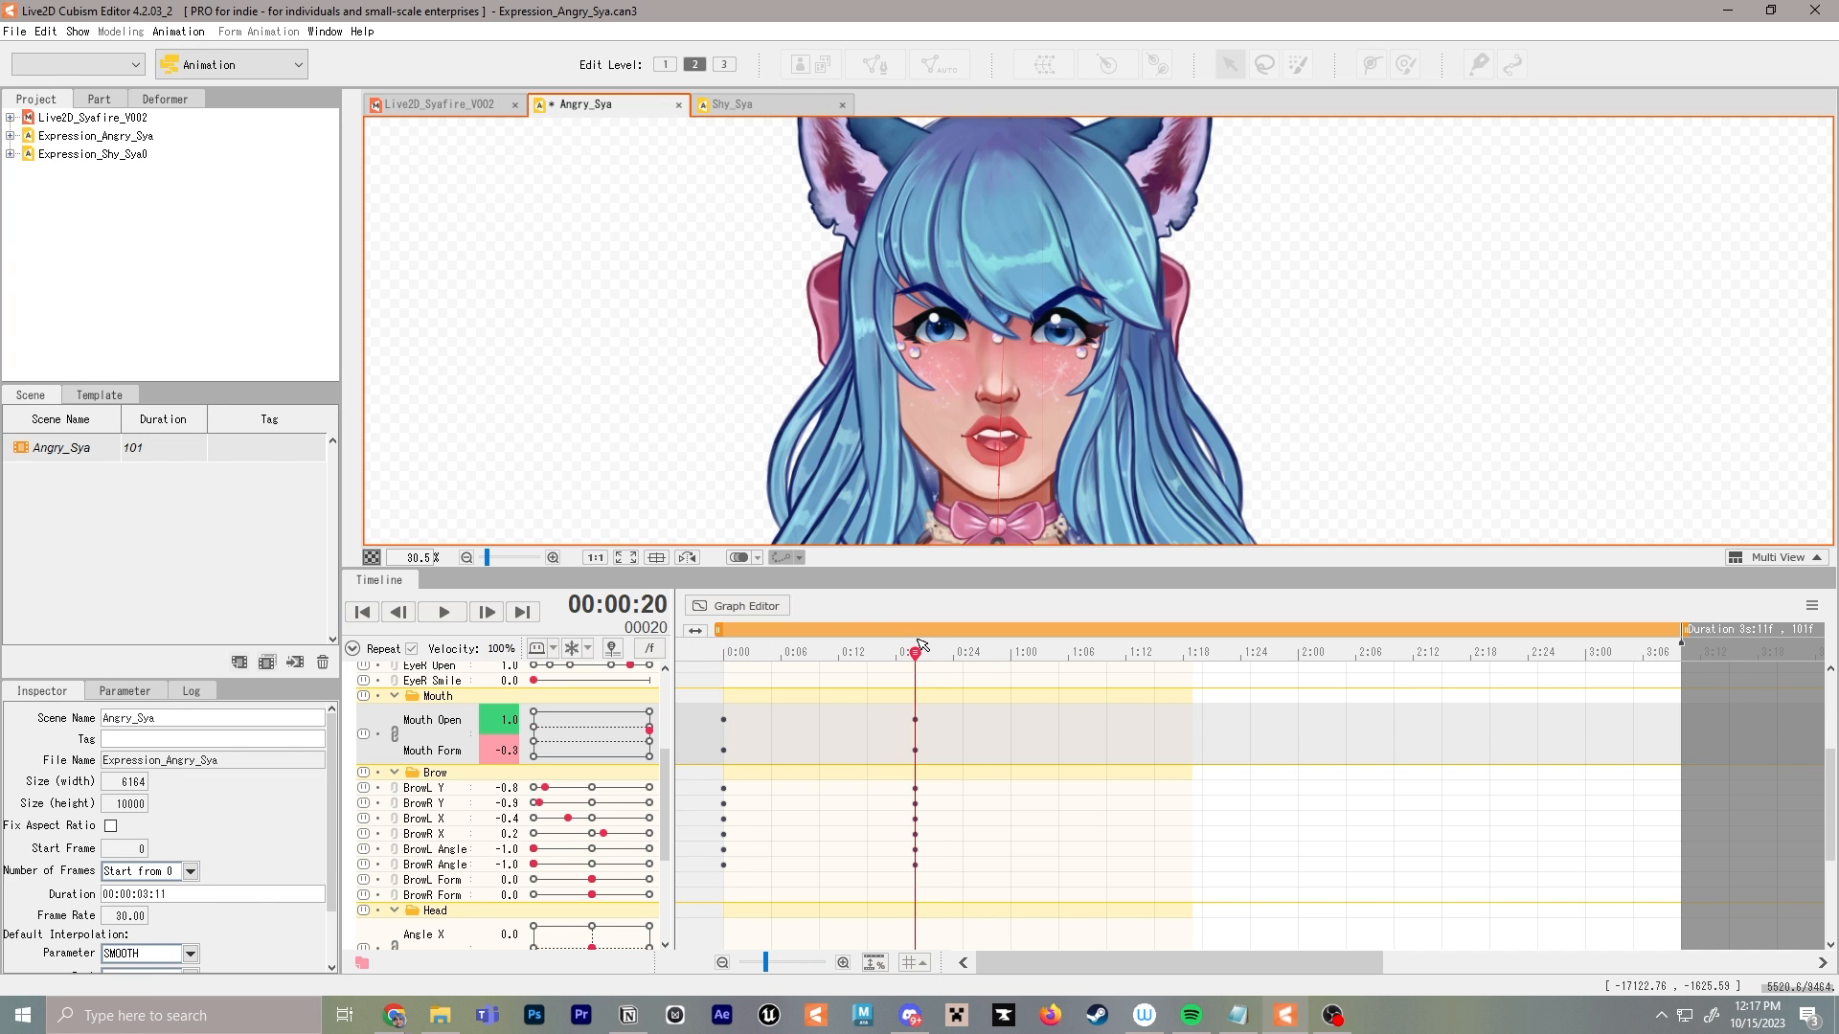
pyautogui.hotkey('ctrl', 's')
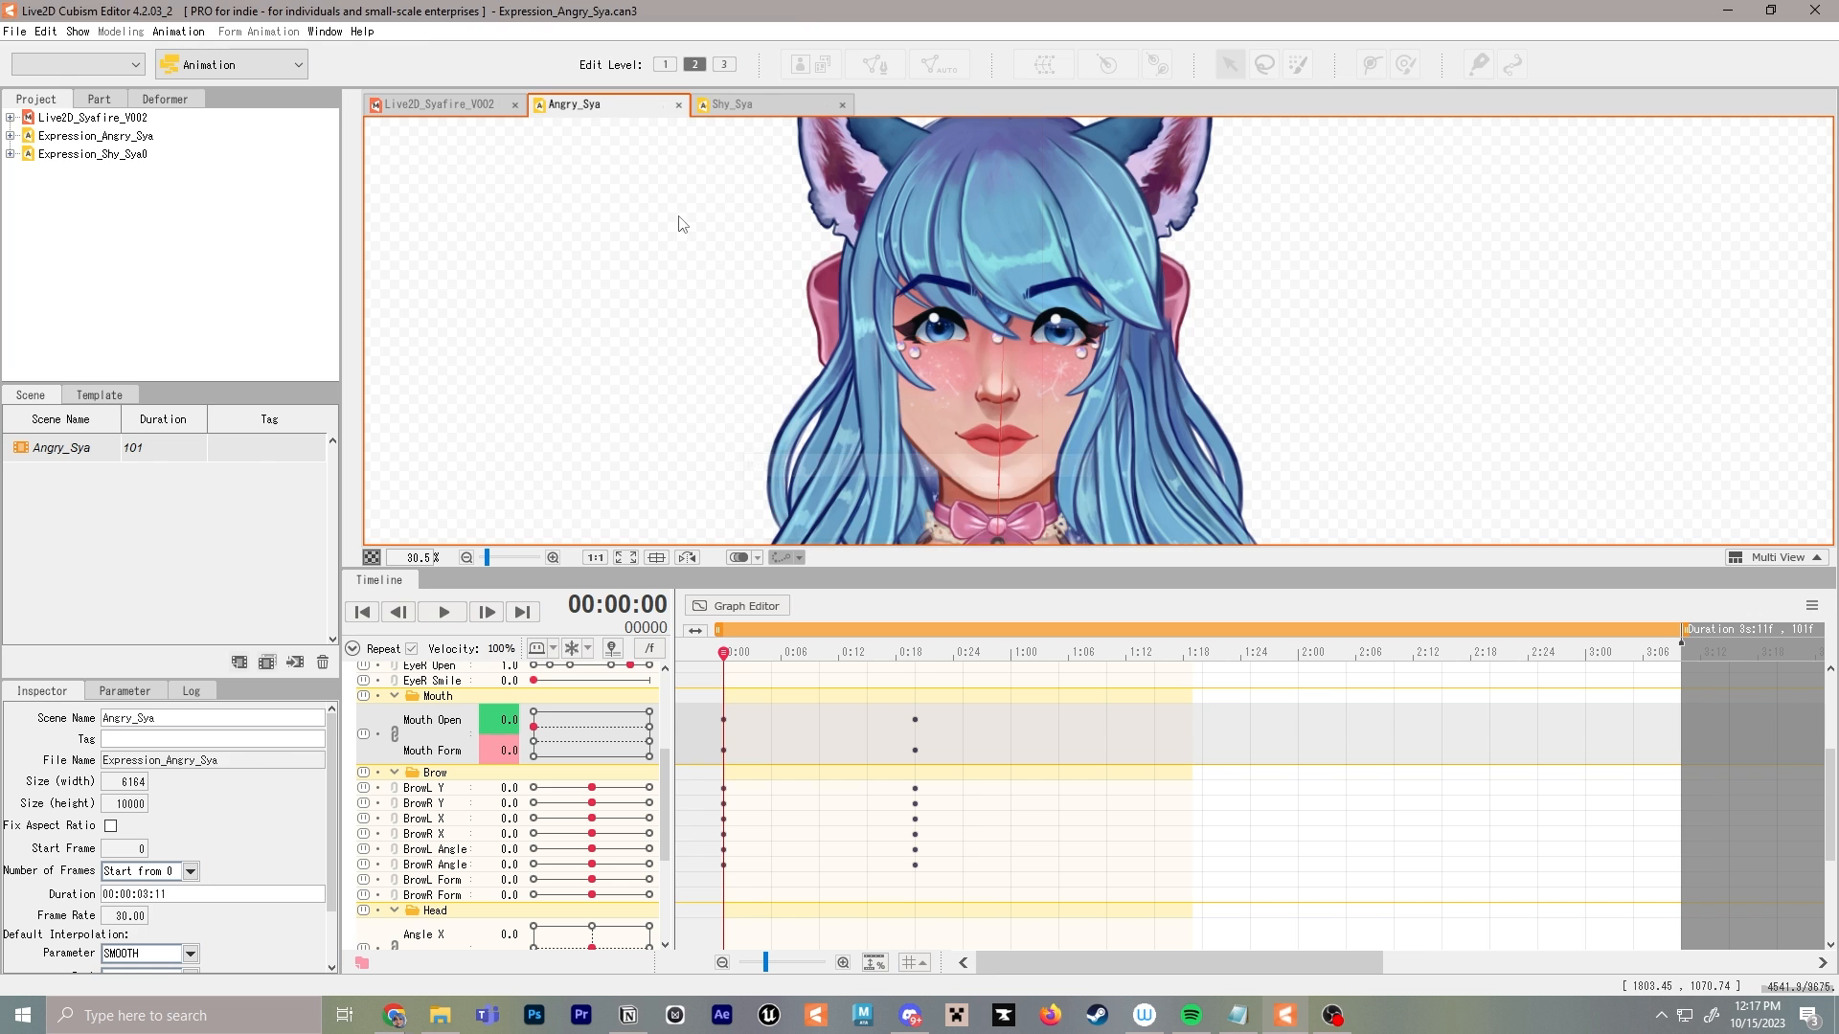
# Create a new animation with SDK as its target version
pyautogui.click(14, 31)
pyautogui.moveTo(93, 63)
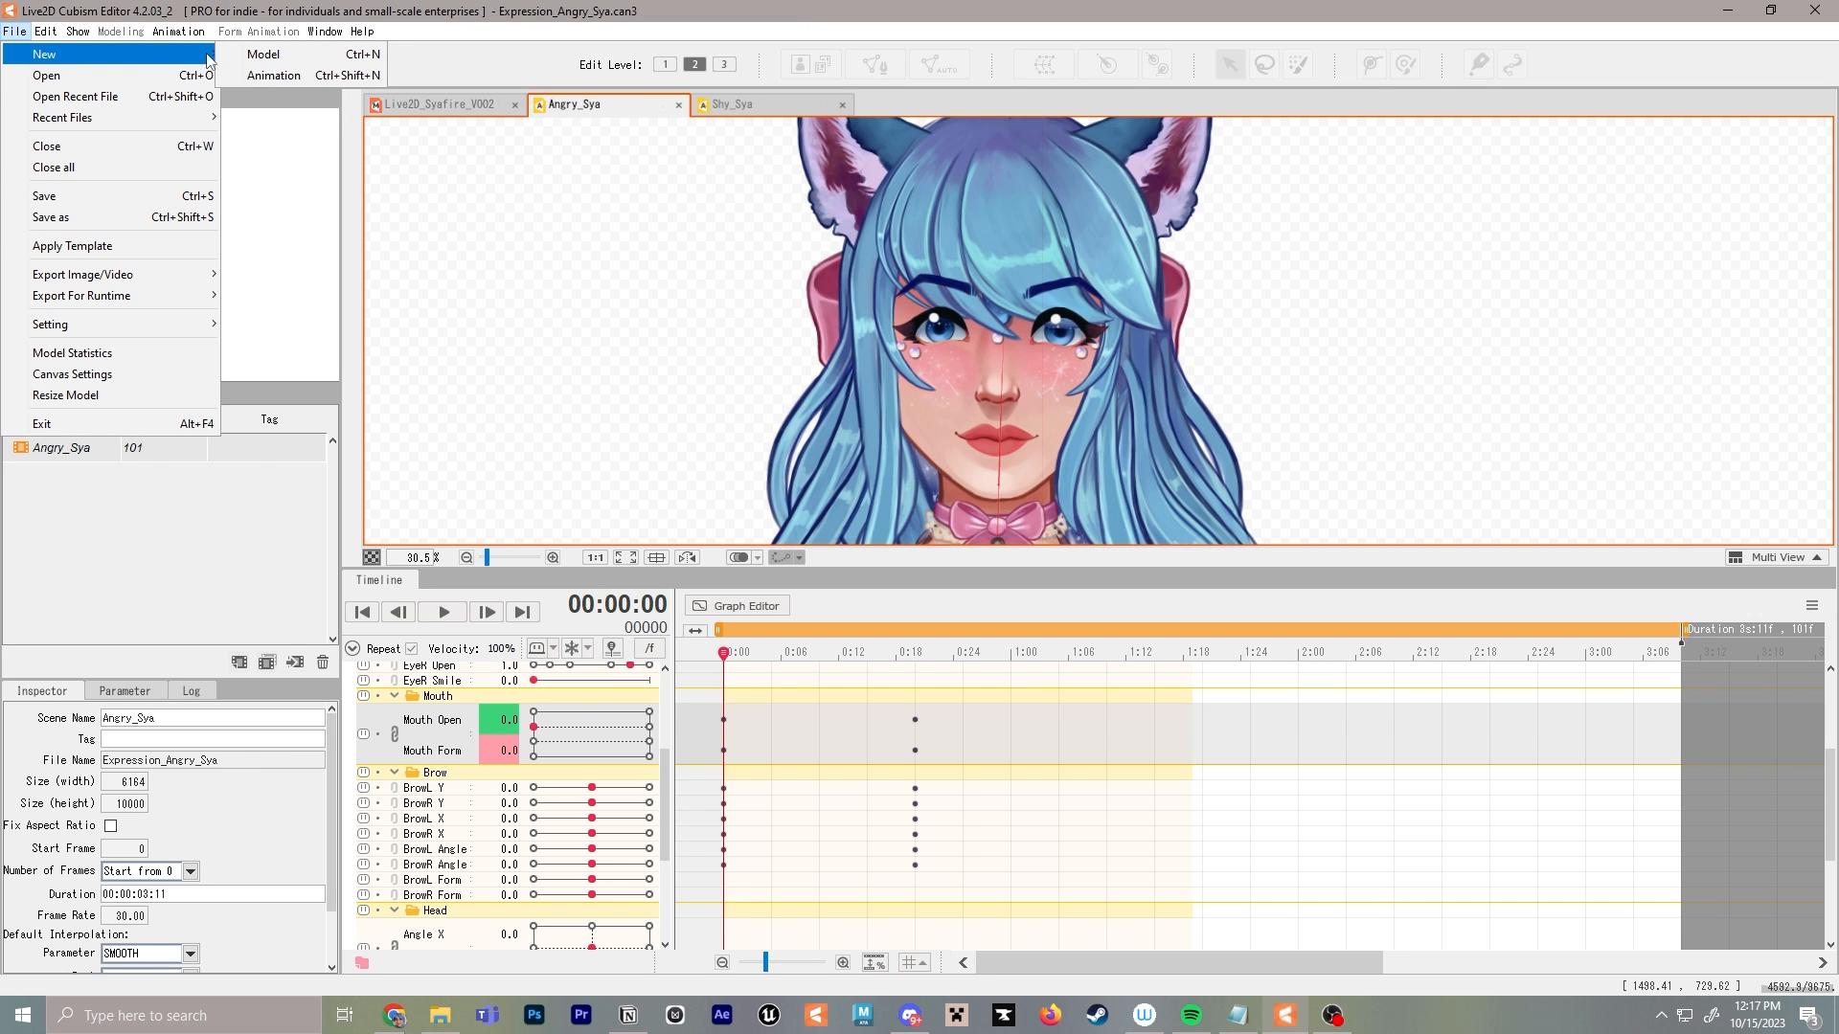
pyautogui.click(268, 75)
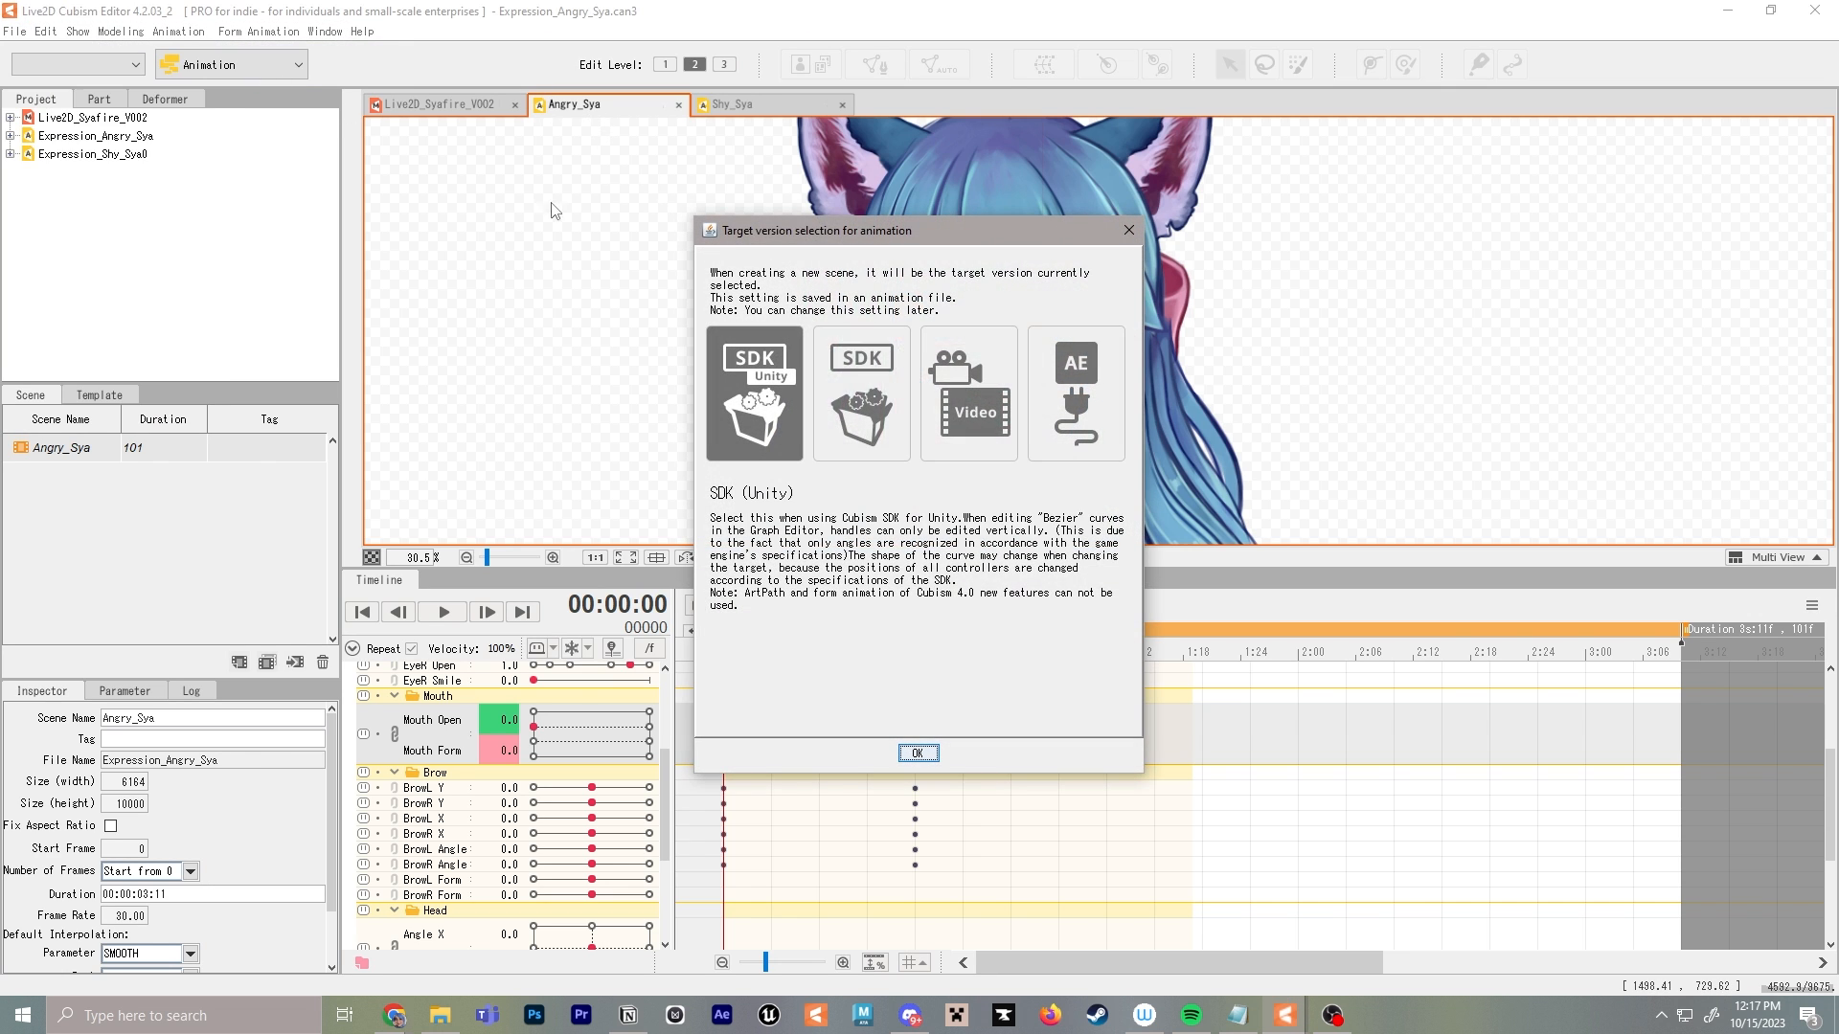
pyautogui.click(875, 390)
pyautogui.click(916, 753)
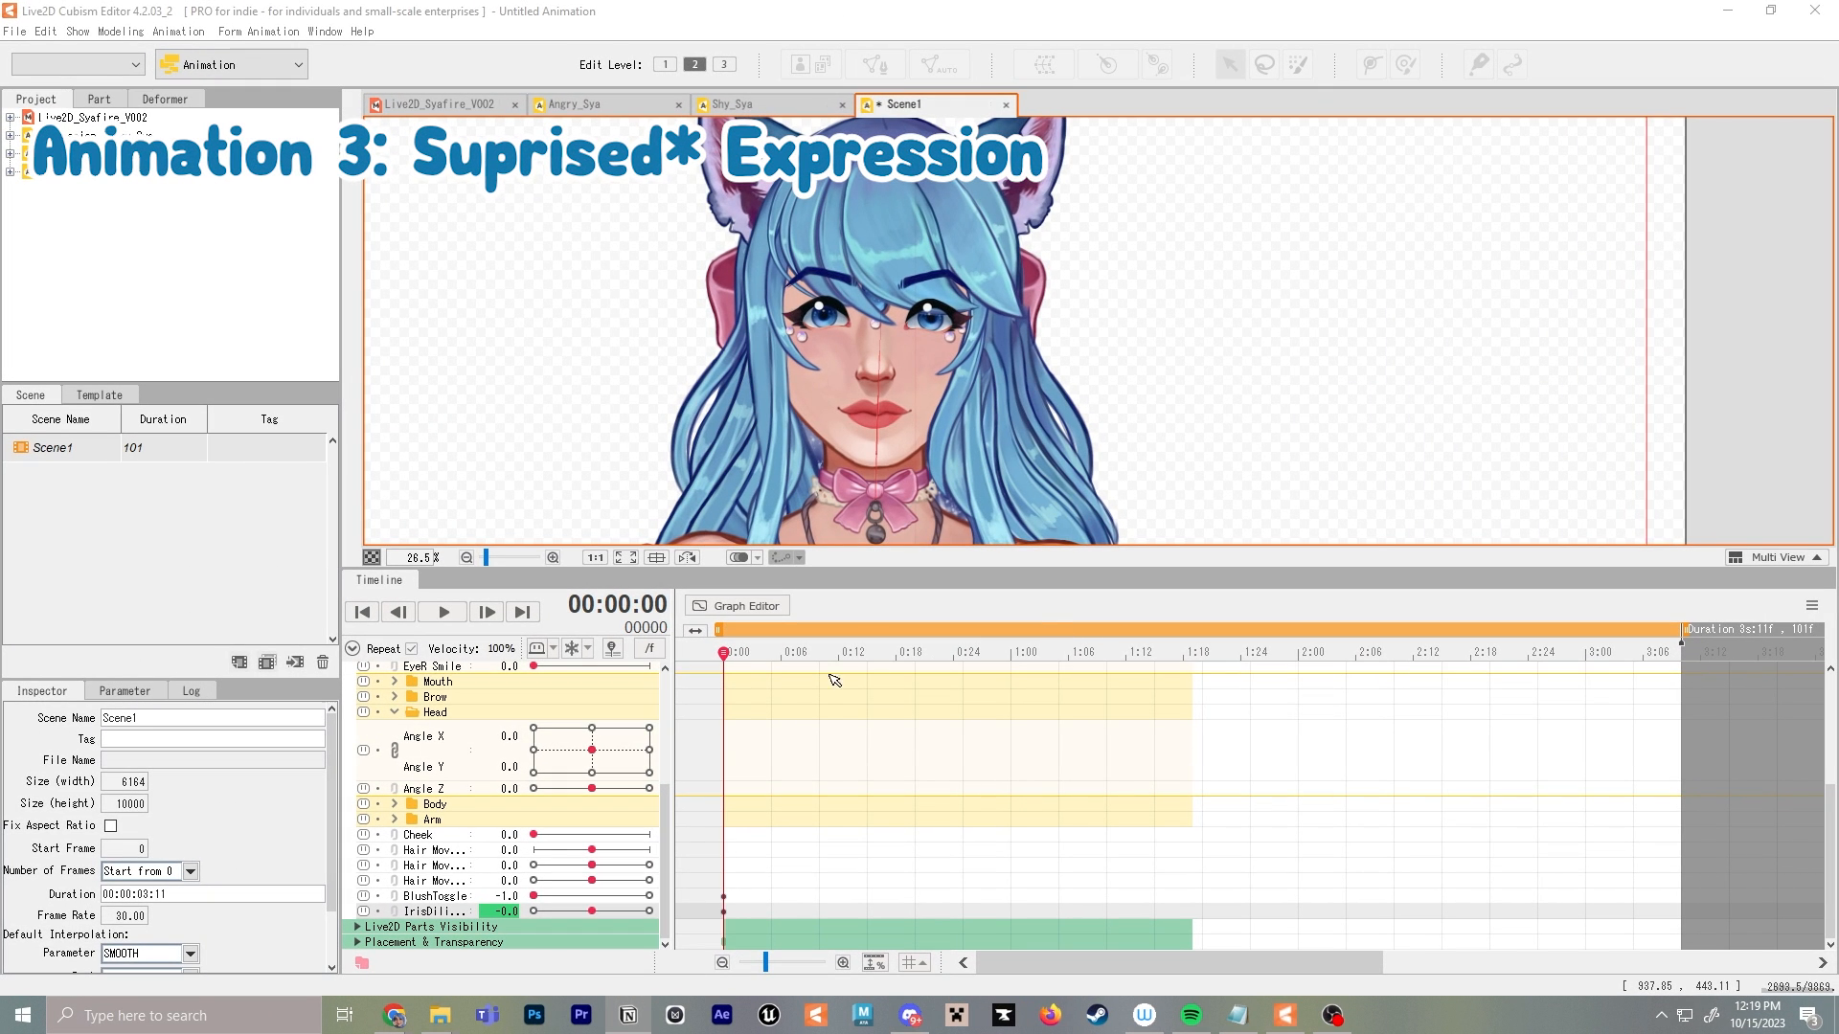
# Key BrowL Y and BrowR Y at 0.0 on frame 0 and at 1.0 on frame 20
pyautogui.click(394, 696)
pyautogui.click(599, 733)
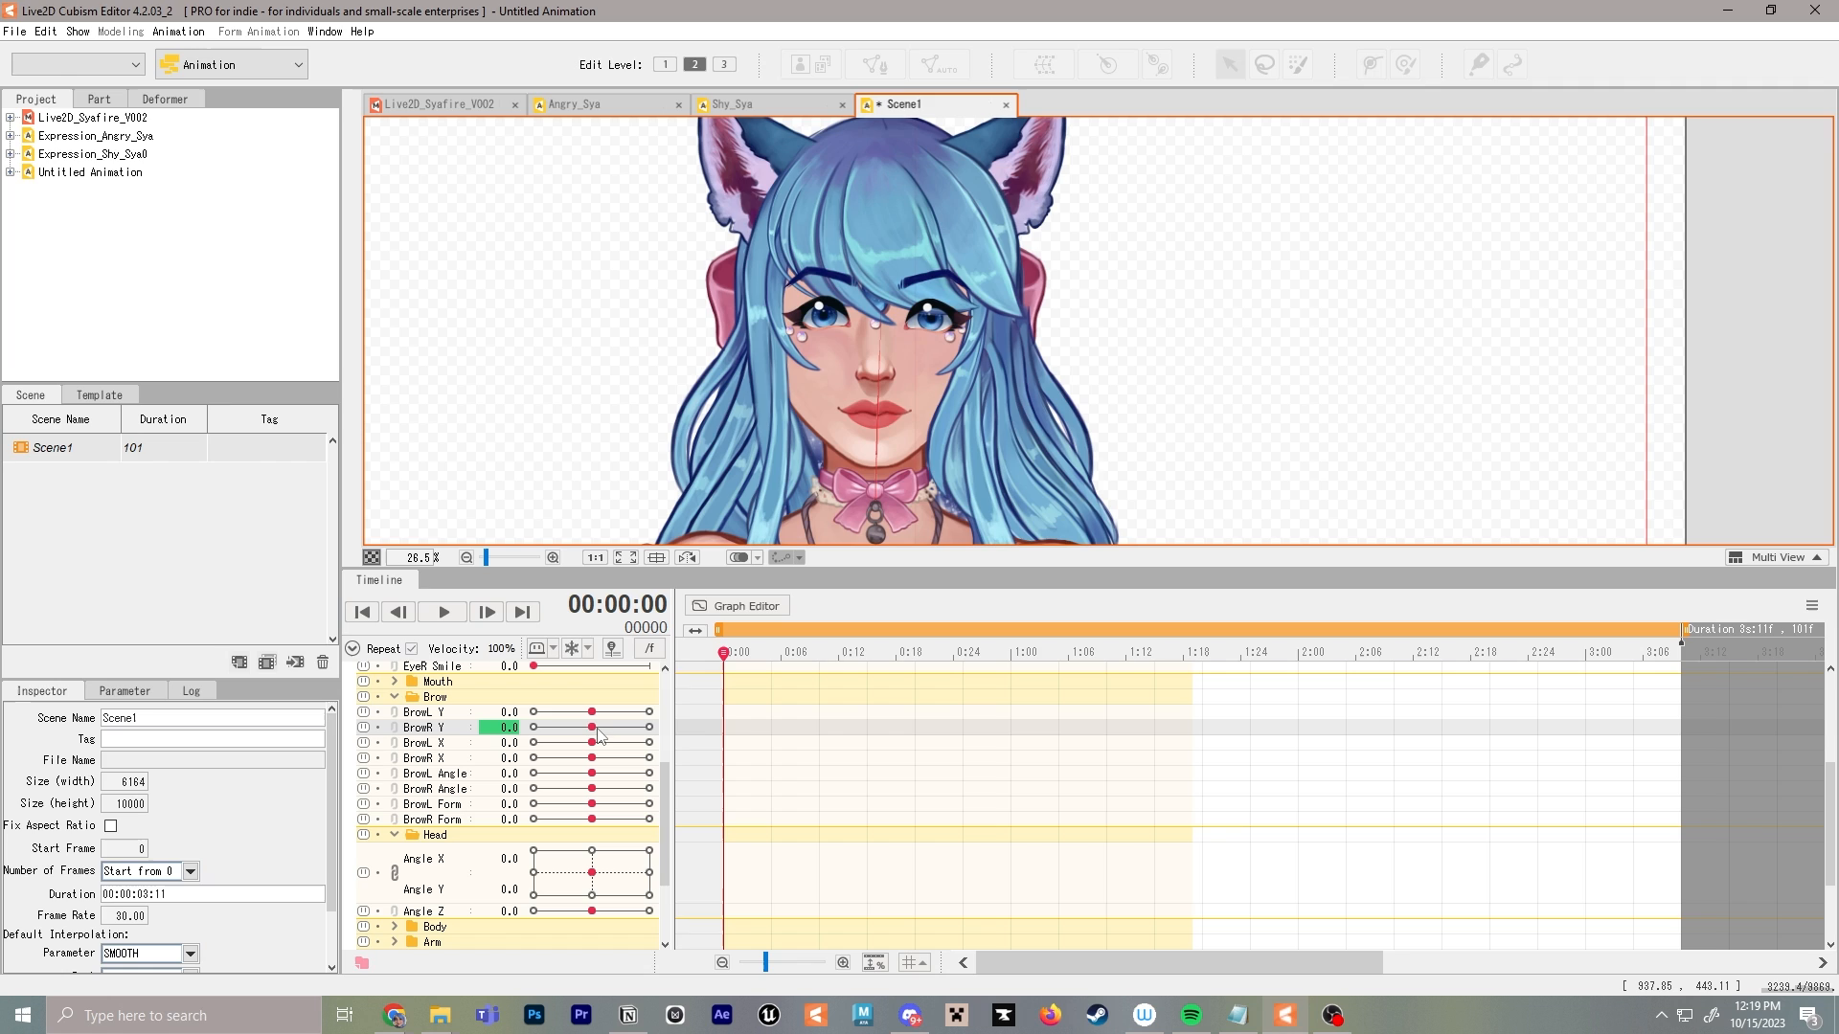
pyautogui.click(593, 712)
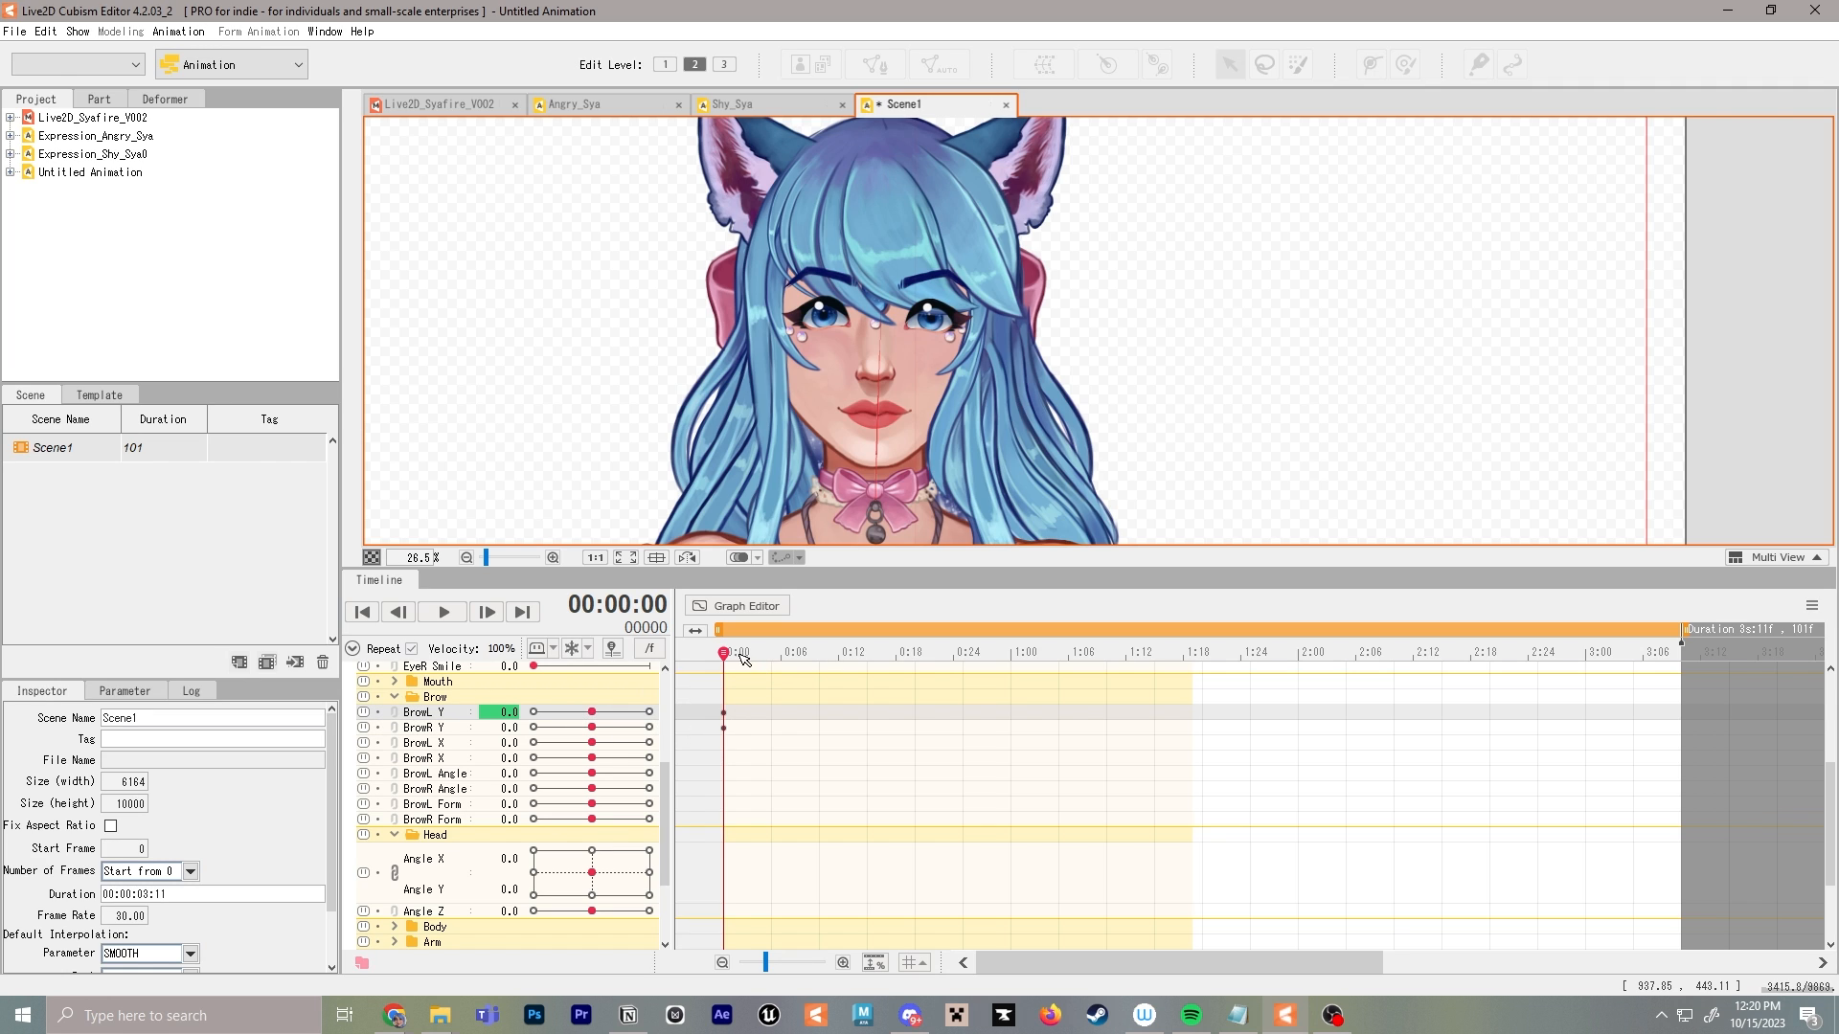
pyautogui.moveTo(744, 657); pyautogui.dragTo(919, 657)
pyautogui.click(649, 711)
pyautogui.click(650, 727)
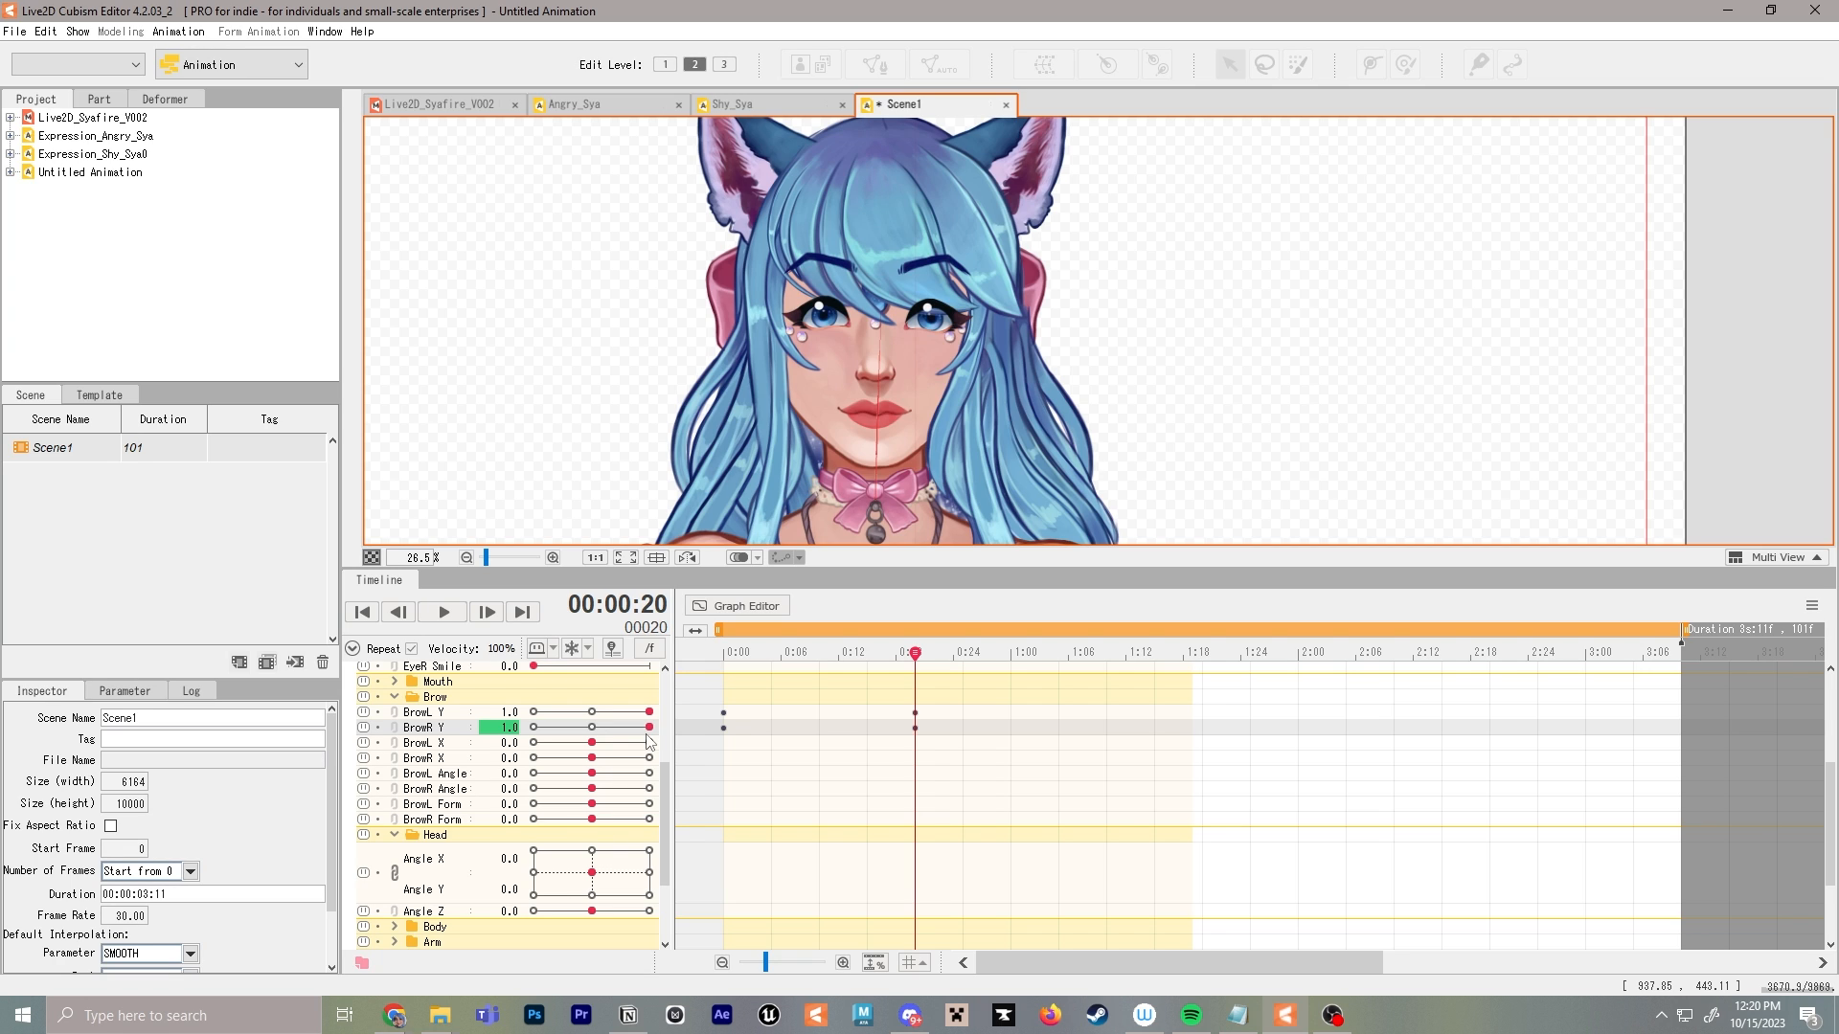
# Key BrowR Angle at 0.5 and BrowL Angle at 0.6 on frame 20, and both at 0.0 on frame 0
pyautogui.click(620, 789)
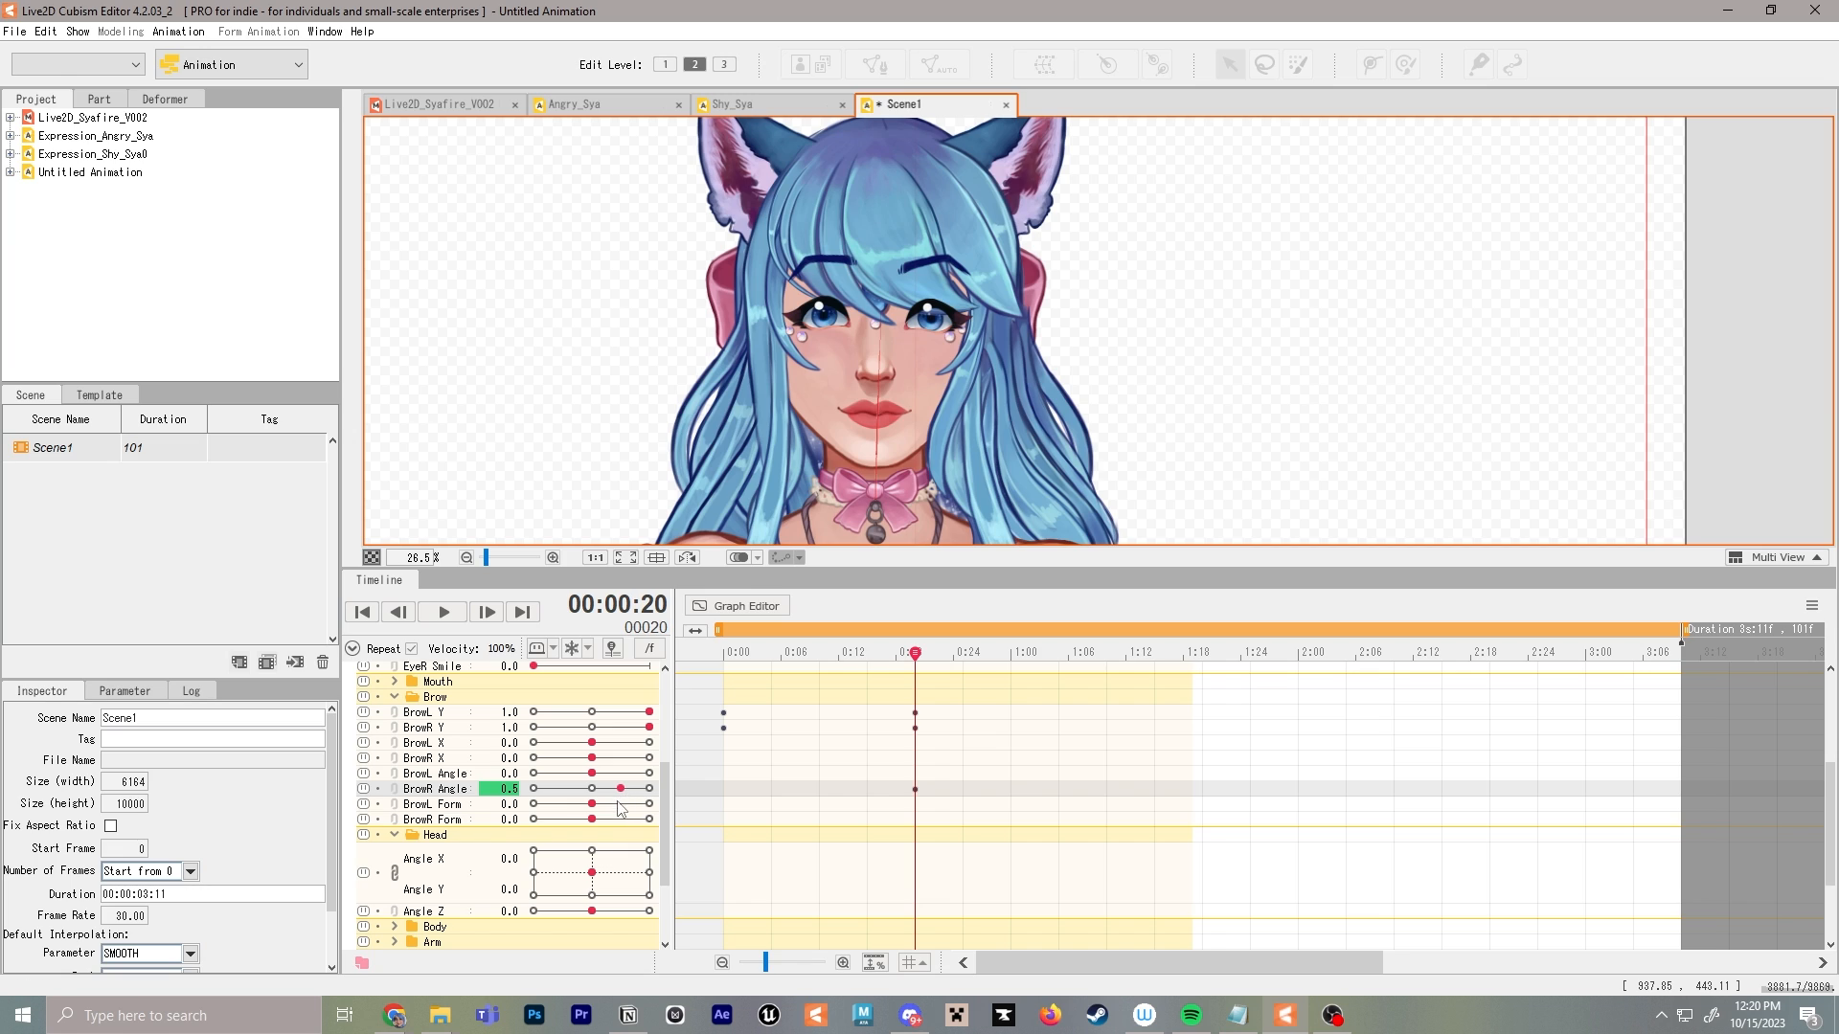
pyautogui.click(627, 774)
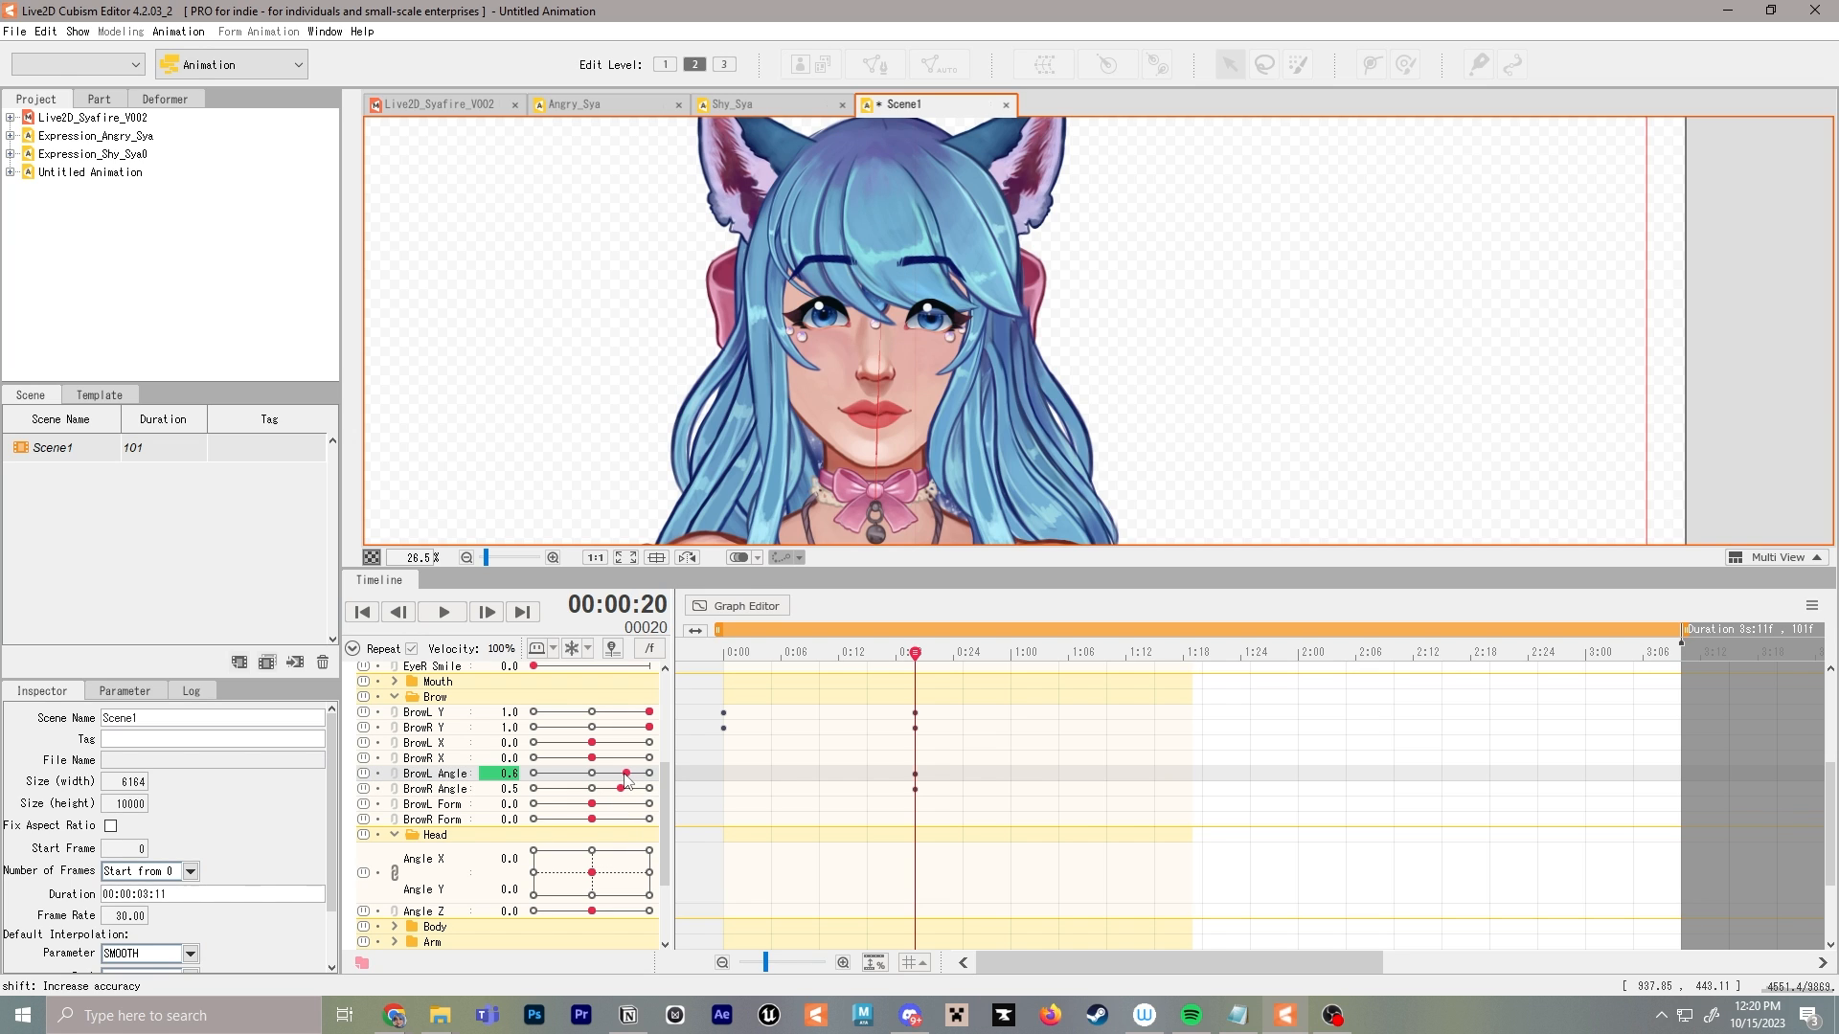
pyautogui.moveTo(917, 657); pyautogui.dragTo(724, 652)
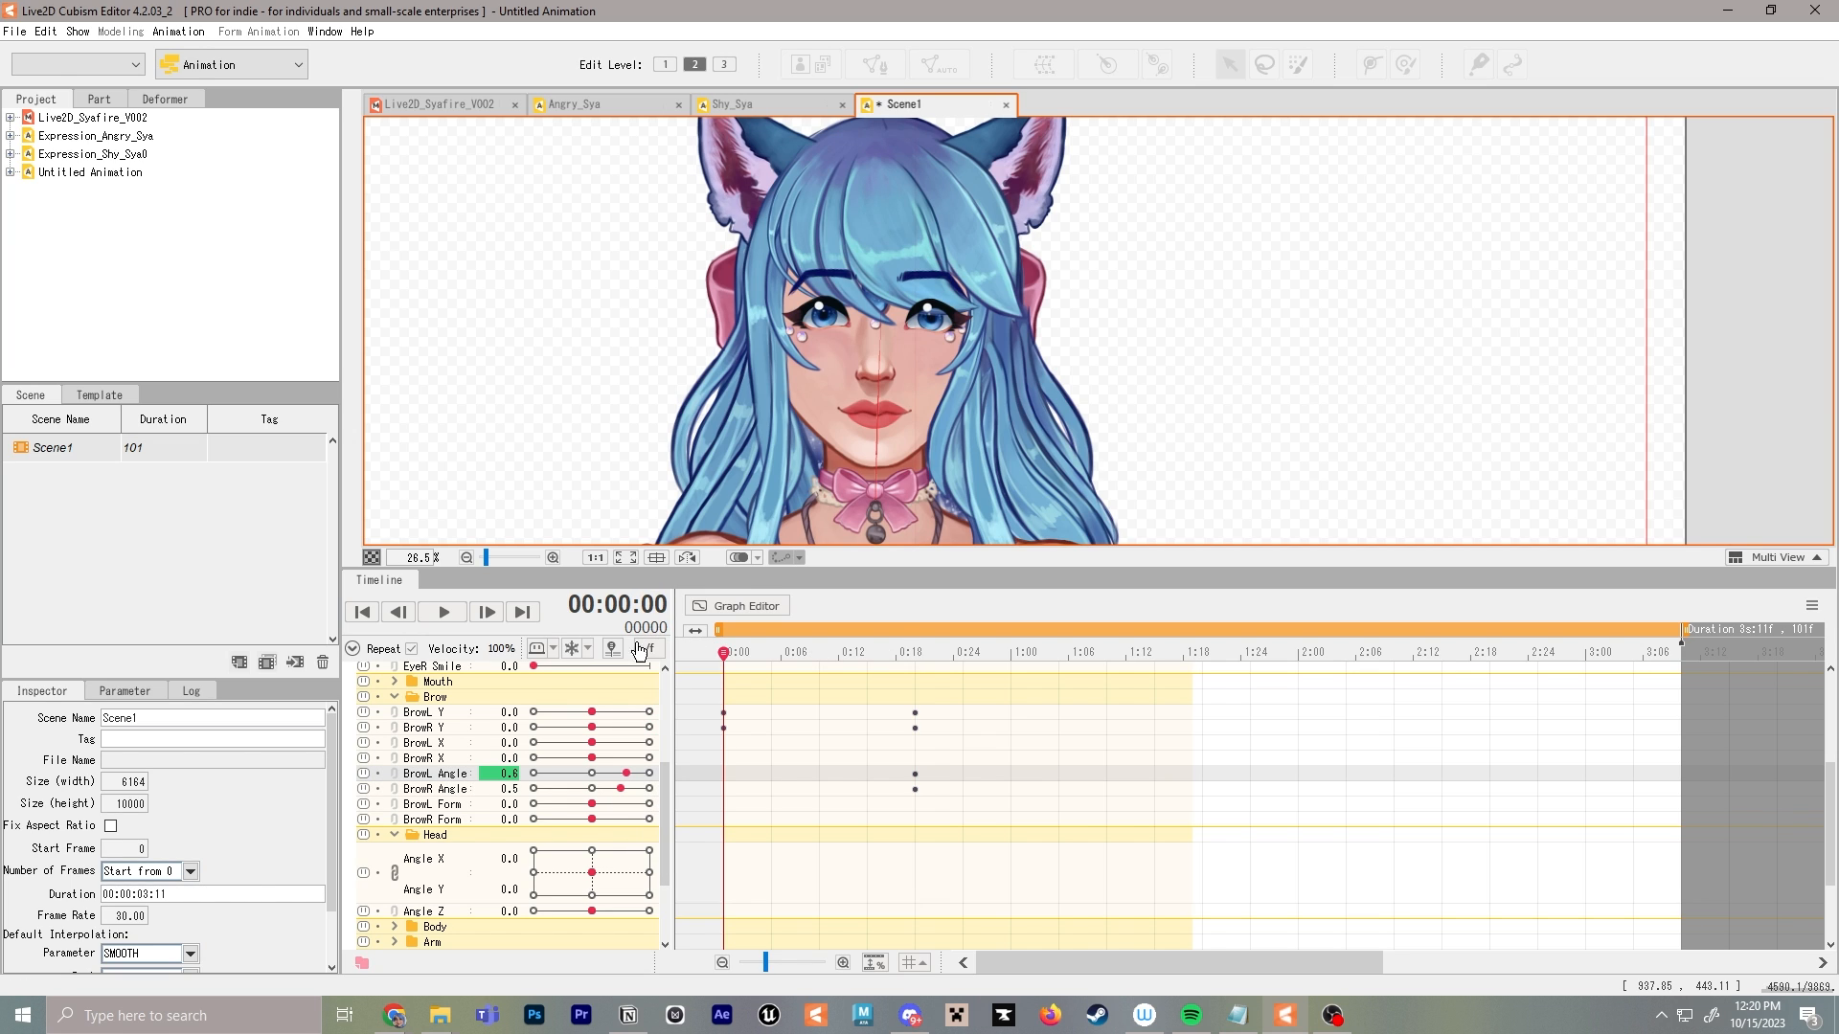
pyautogui.click(592, 773)
pyautogui.click(592, 789)
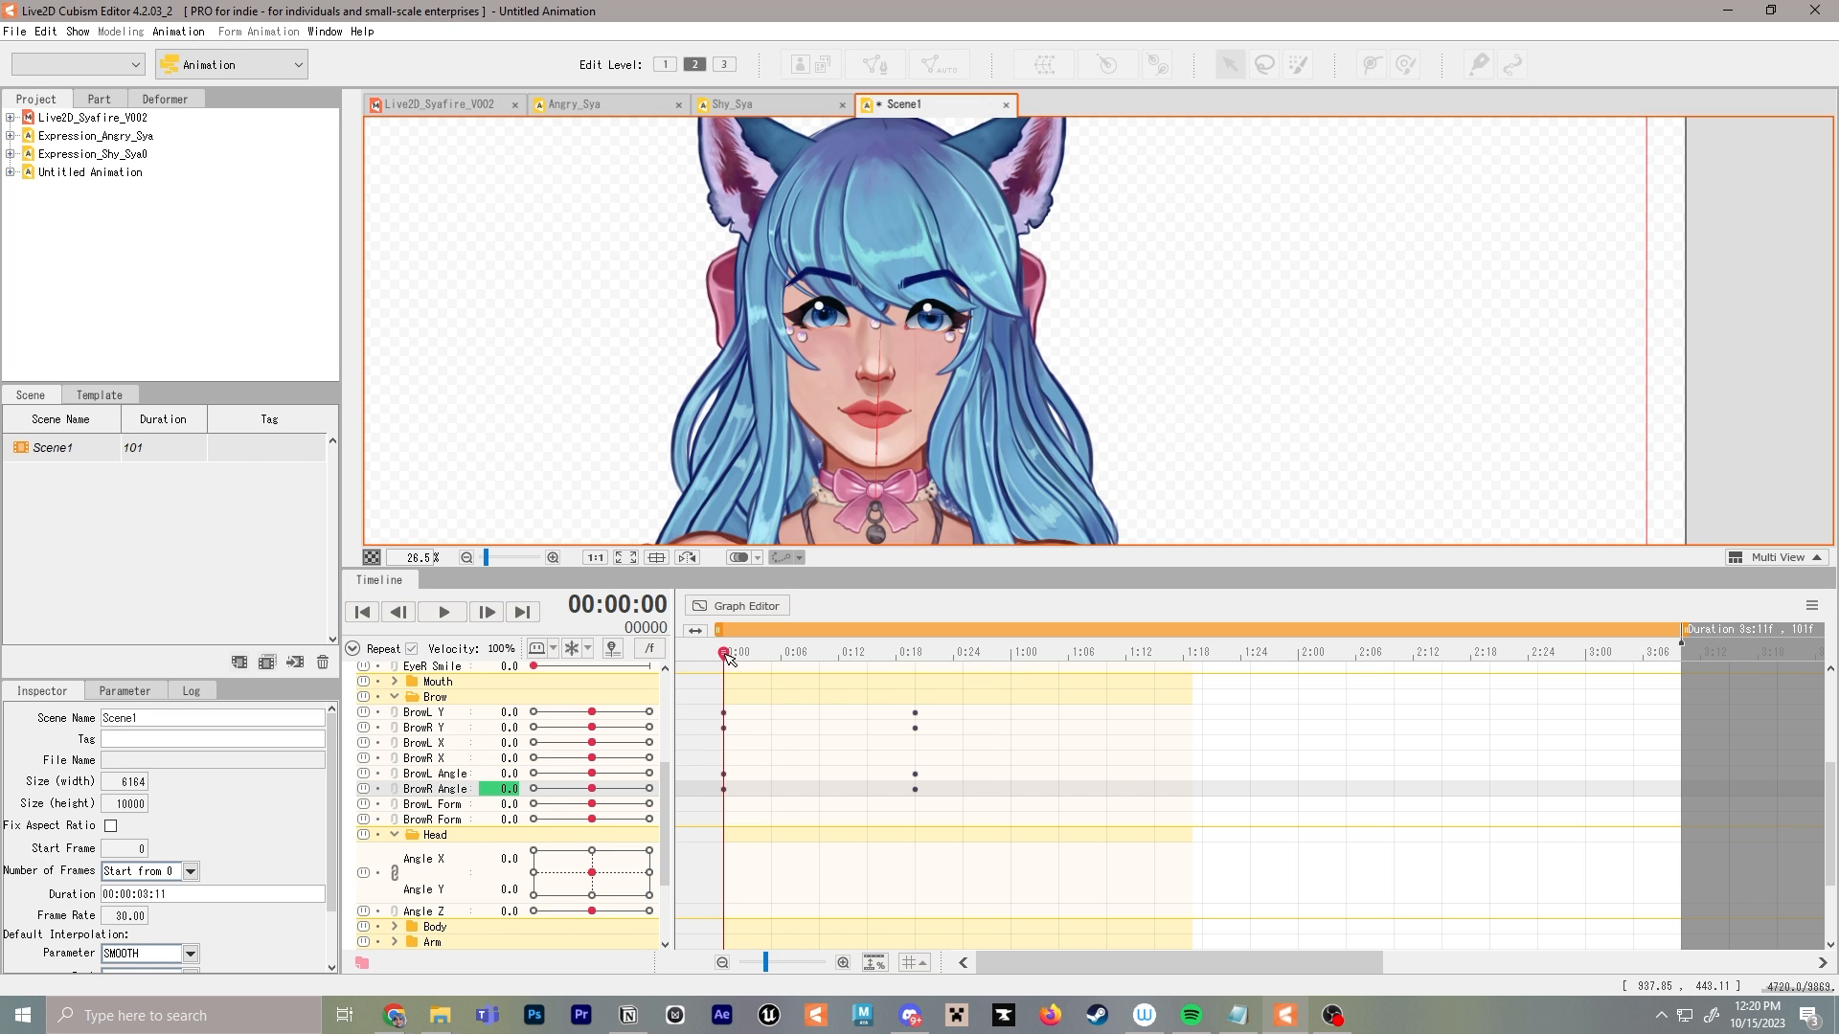
pyautogui.moveTo(728, 657); pyautogui.dragTo(922, 649)
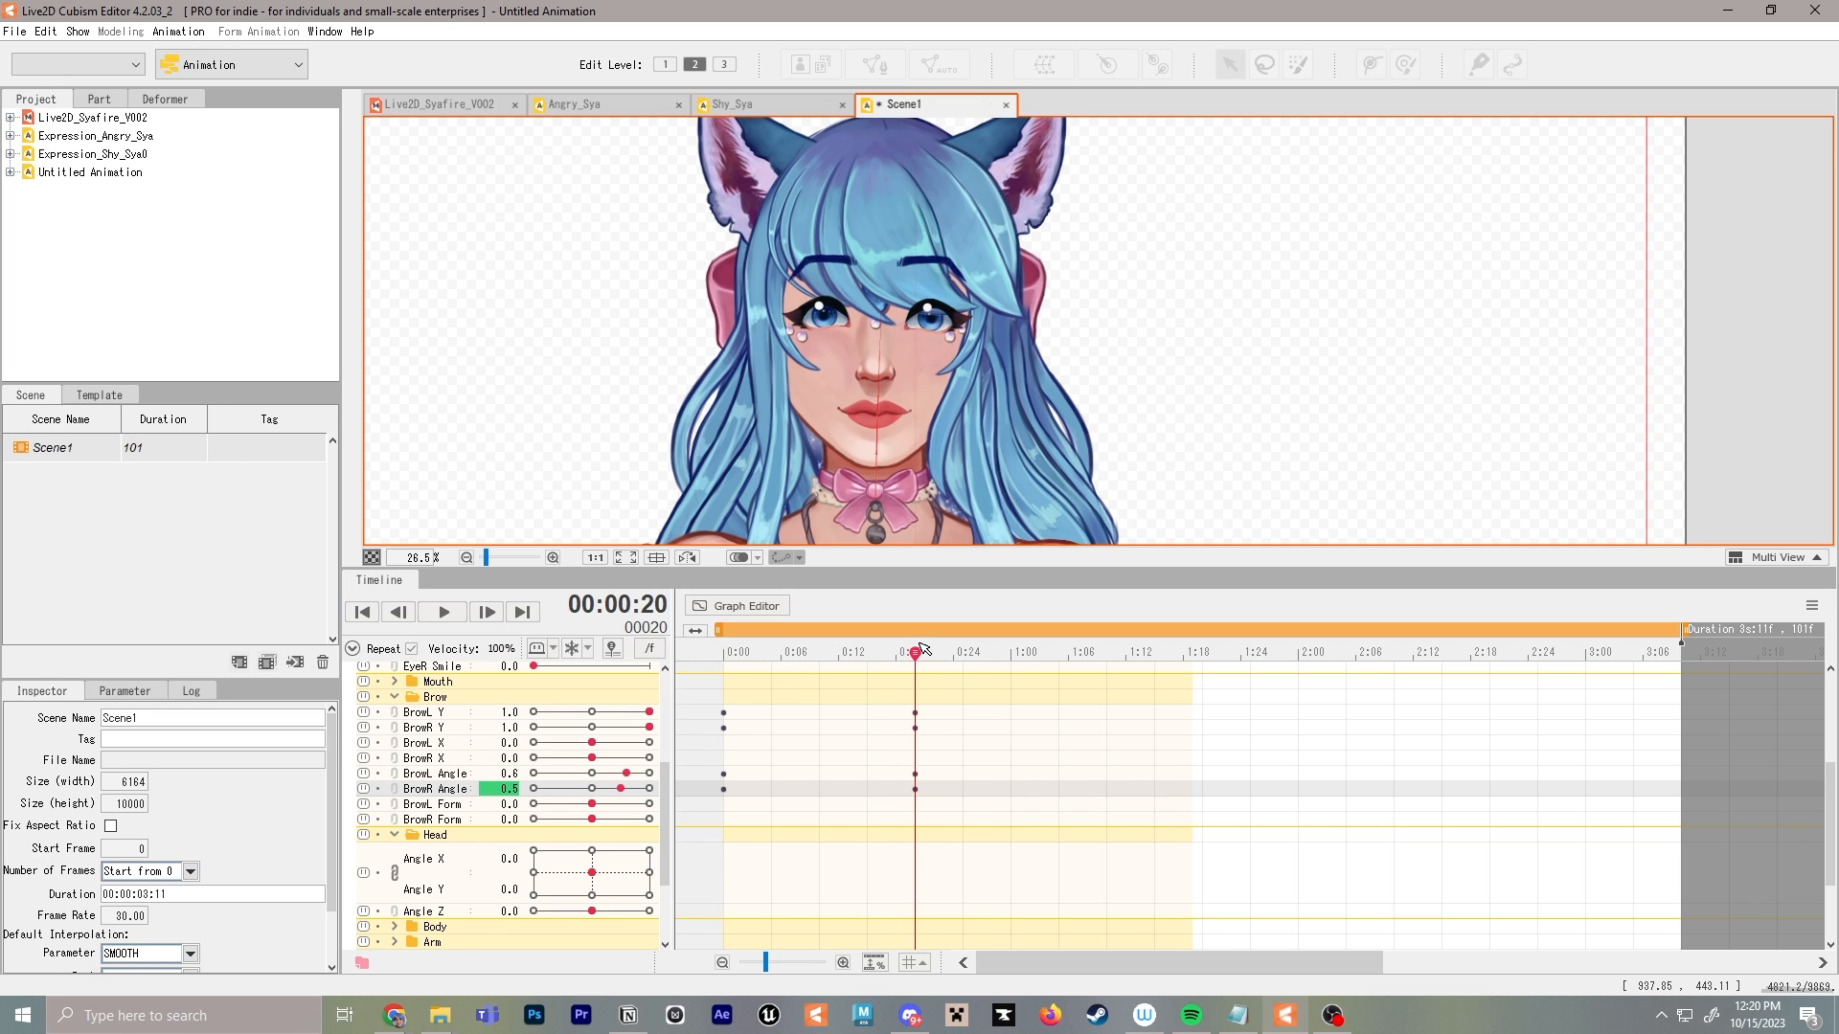
# Key EyeL Open at 1.0 on frame 0 and at 1.2 on frame 20
pyautogui.click(394, 696)
pyautogui.scroll(3, 443, 719)
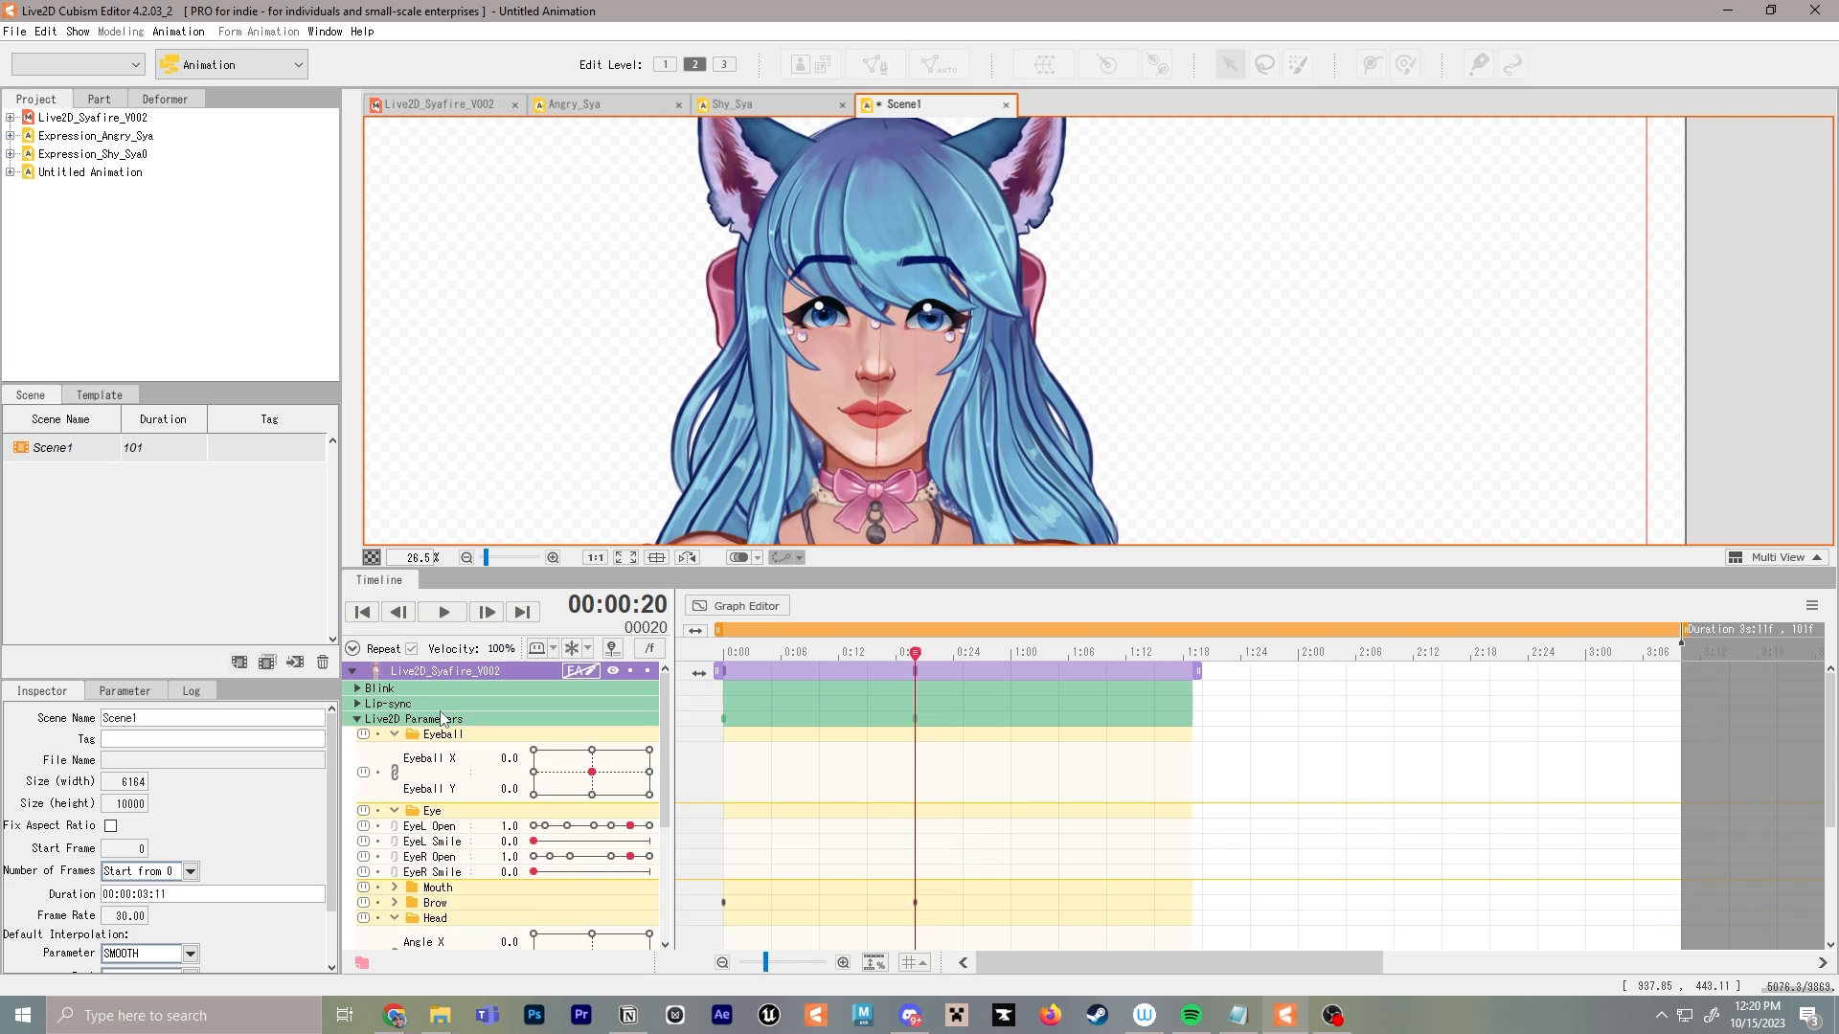
pyautogui.click(599, 787)
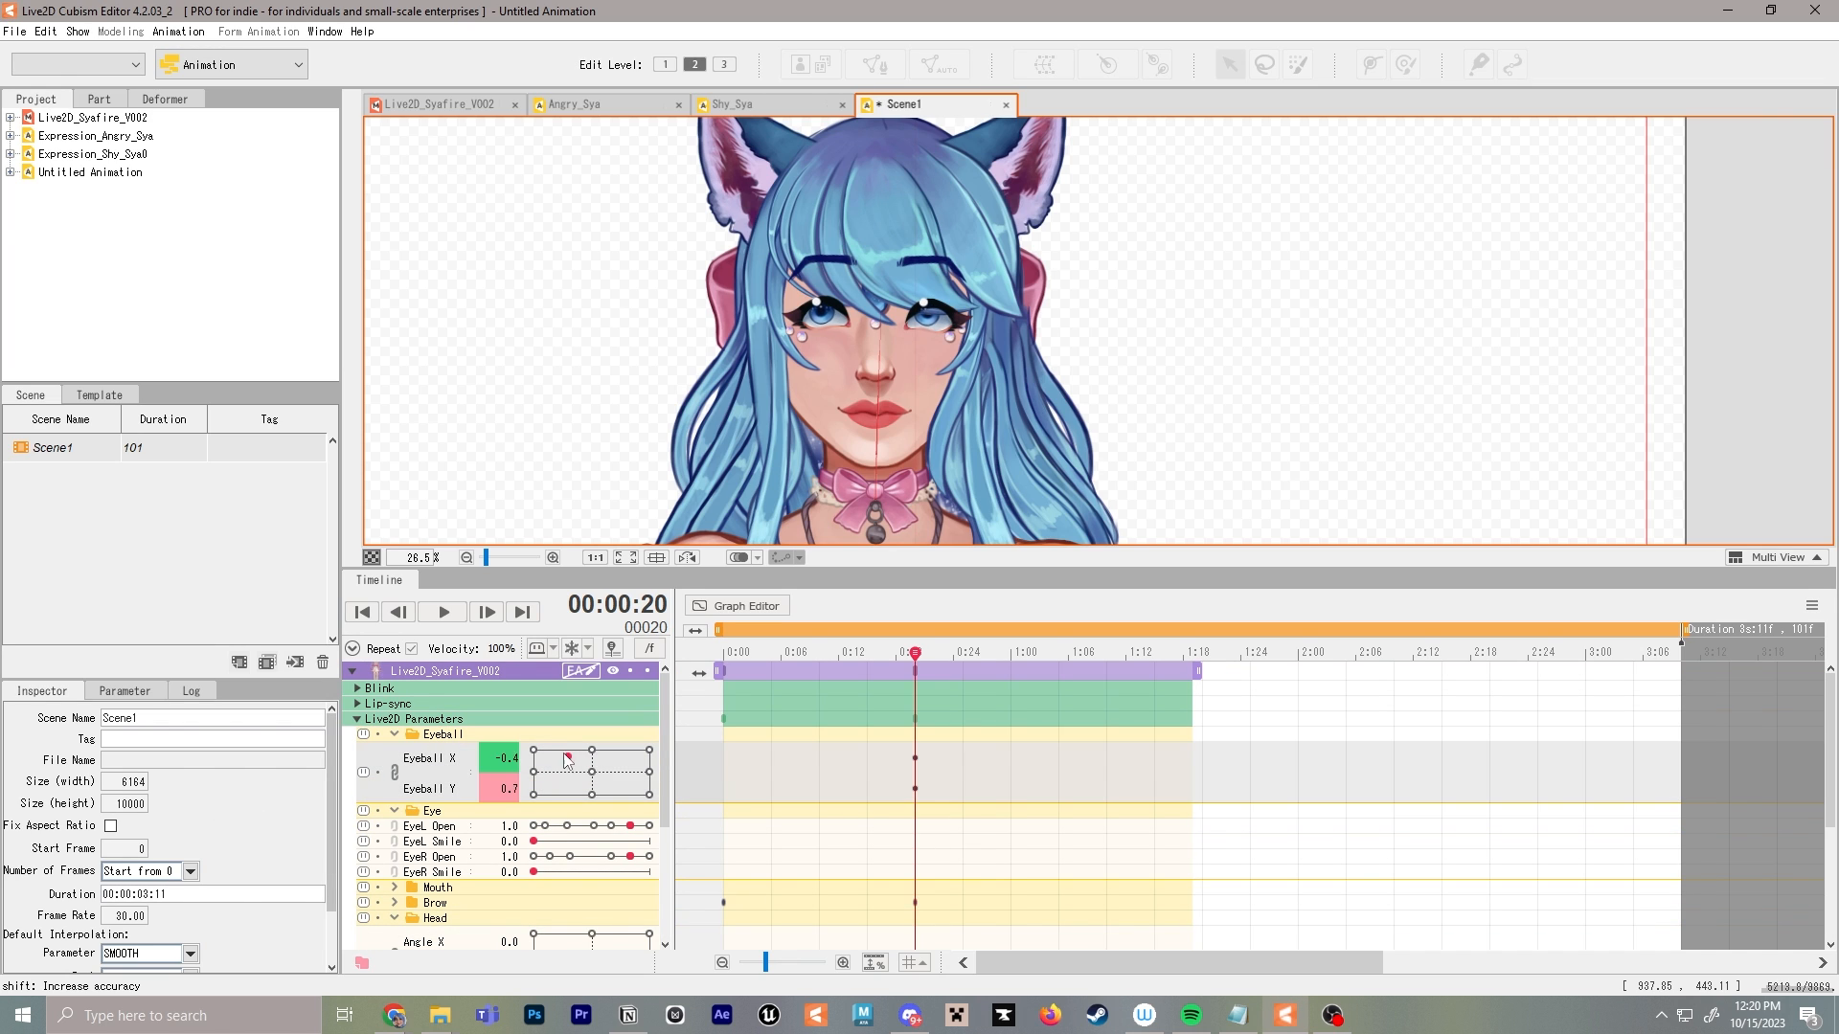
pyautogui.click(636, 830)
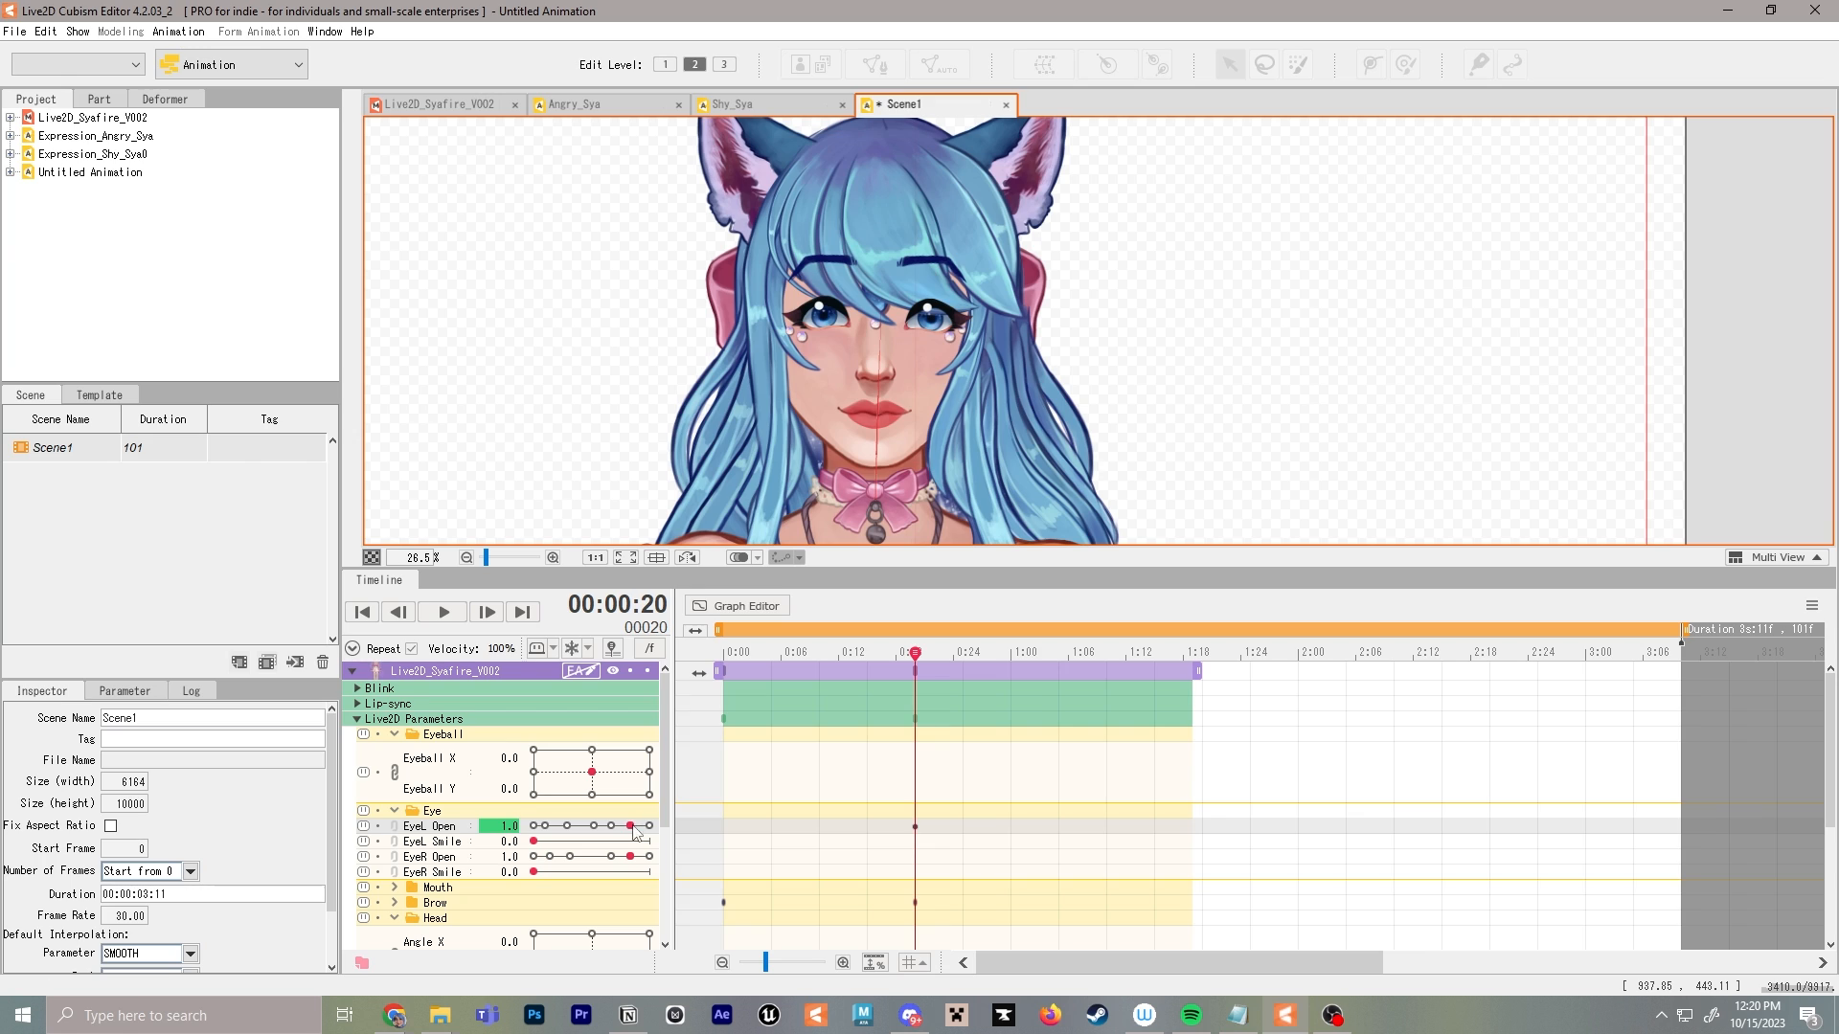
pyautogui.moveTo(632, 831); pyautogui.dragTo(664, 833)
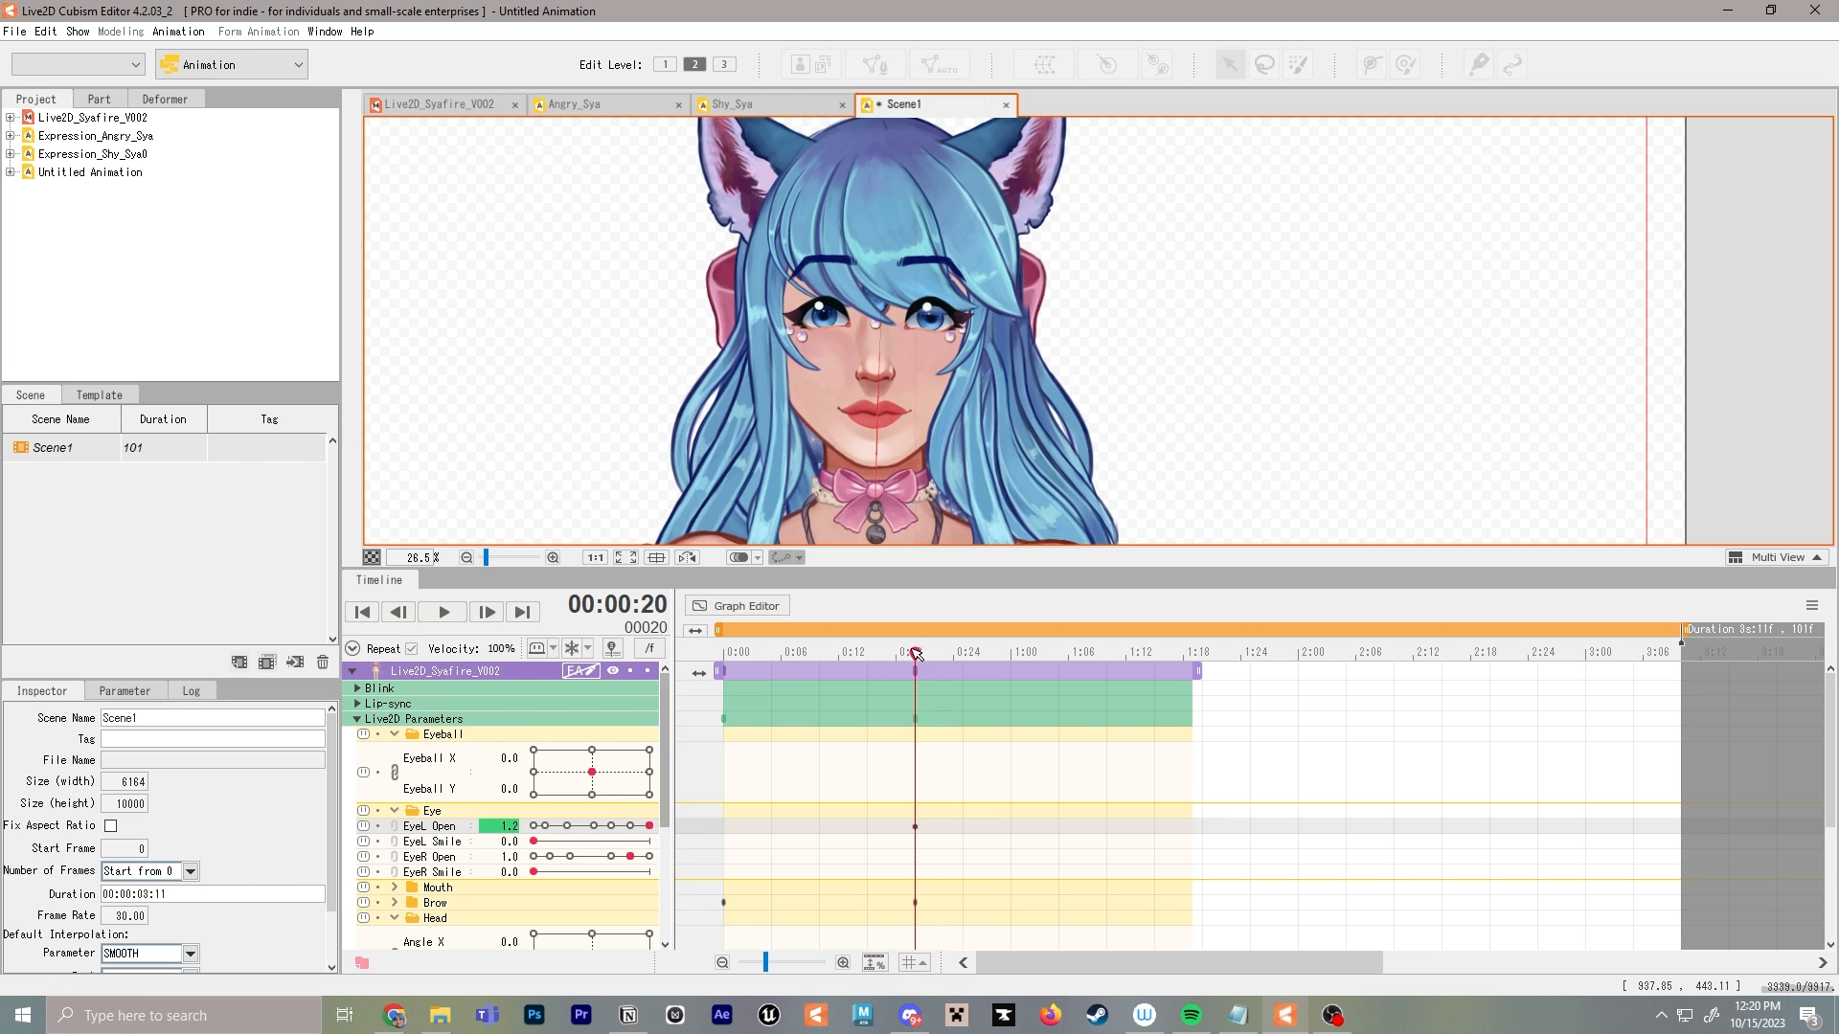
pyautogui.moveTo(916, 654)
pyautogui.mouseDown()
pyautogui.moveTo(726, 654)
pyautogui.moveTo(905, 655)
pyautogui.mouseUp()
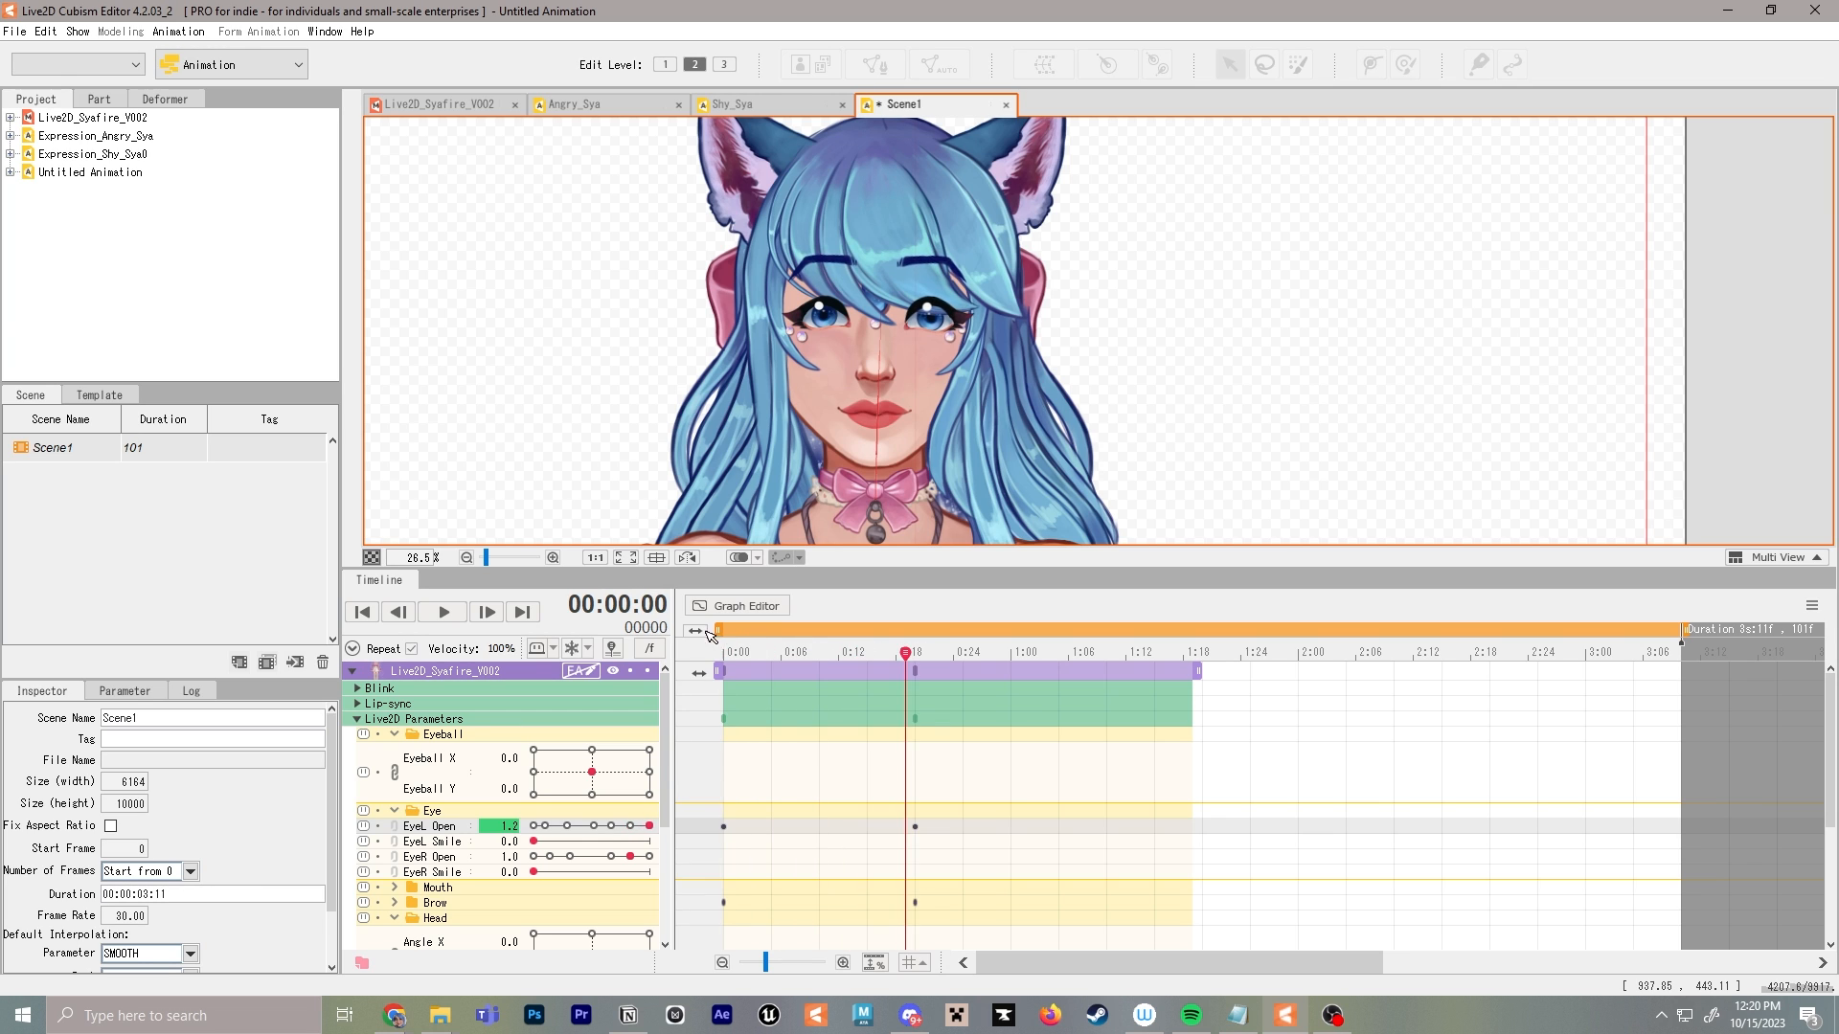
pyautogui.moveTo(706, 631); pyautogui.dragTo(917, 637)
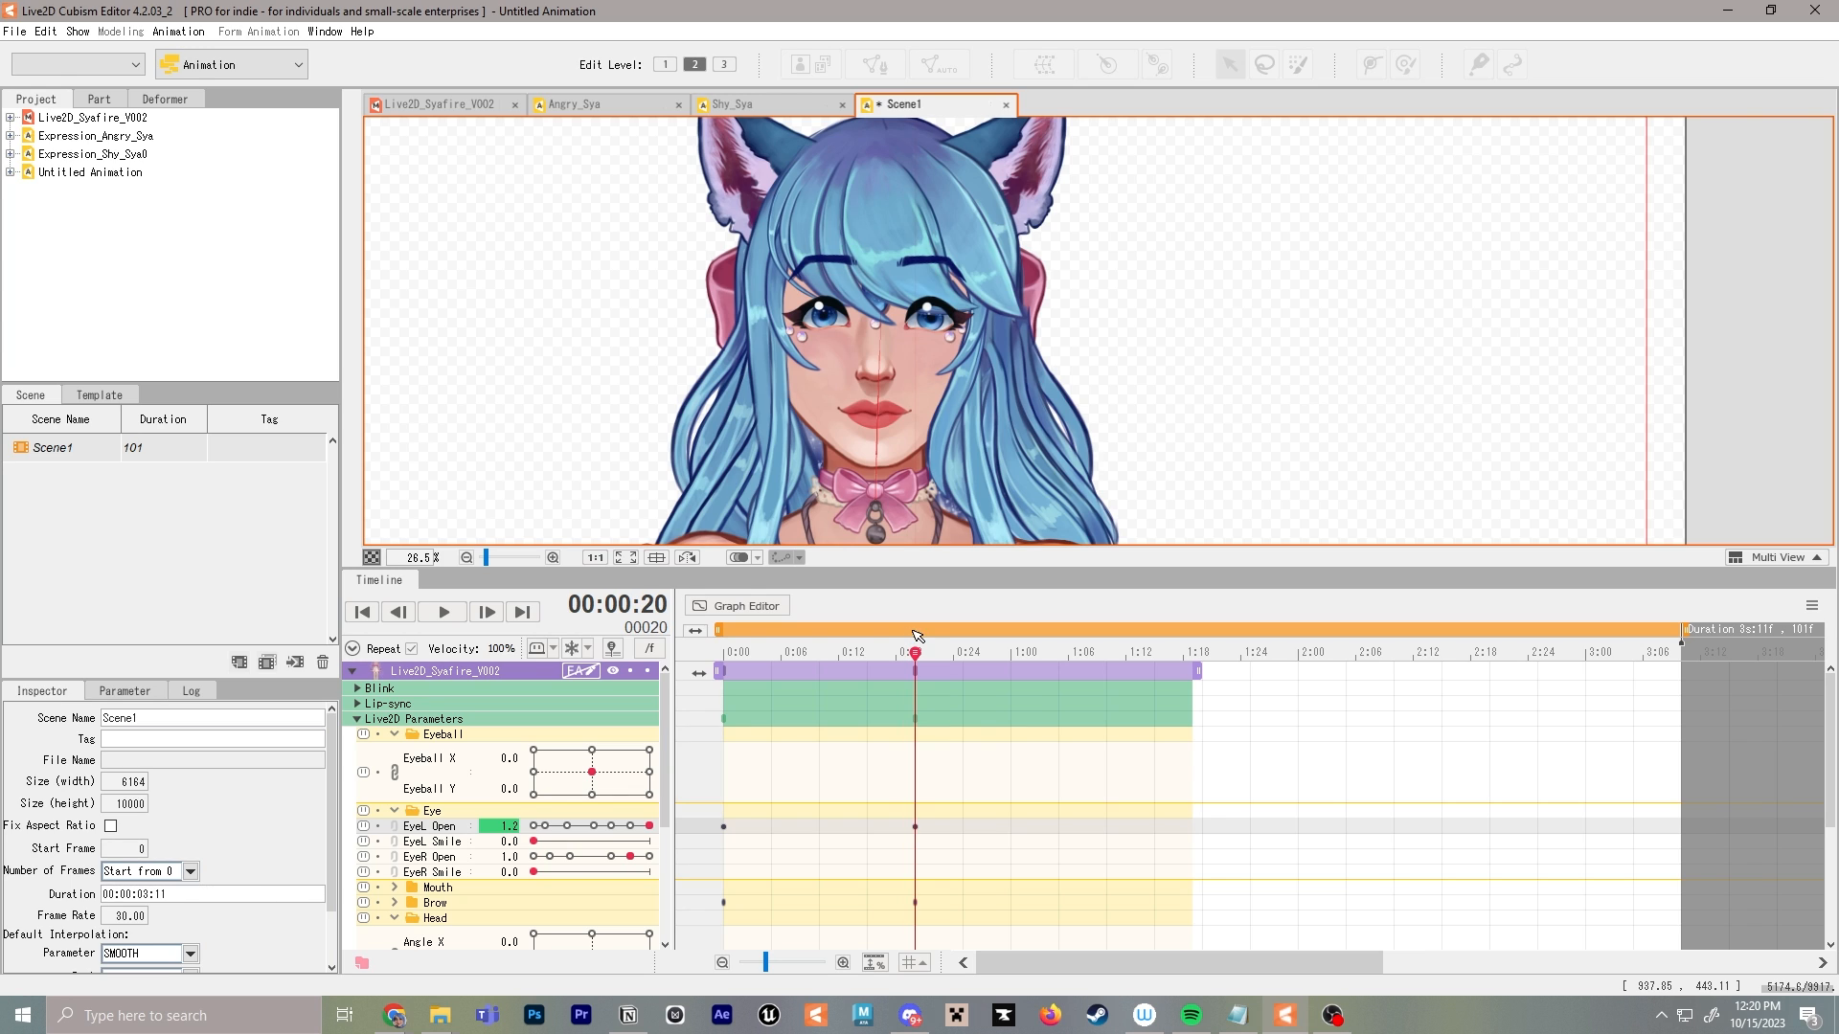
# Key EyeR Open at 1.2 on frame 20 and at 1.0 on frame 0
pyautogui.scroll(-2, 630, 797)
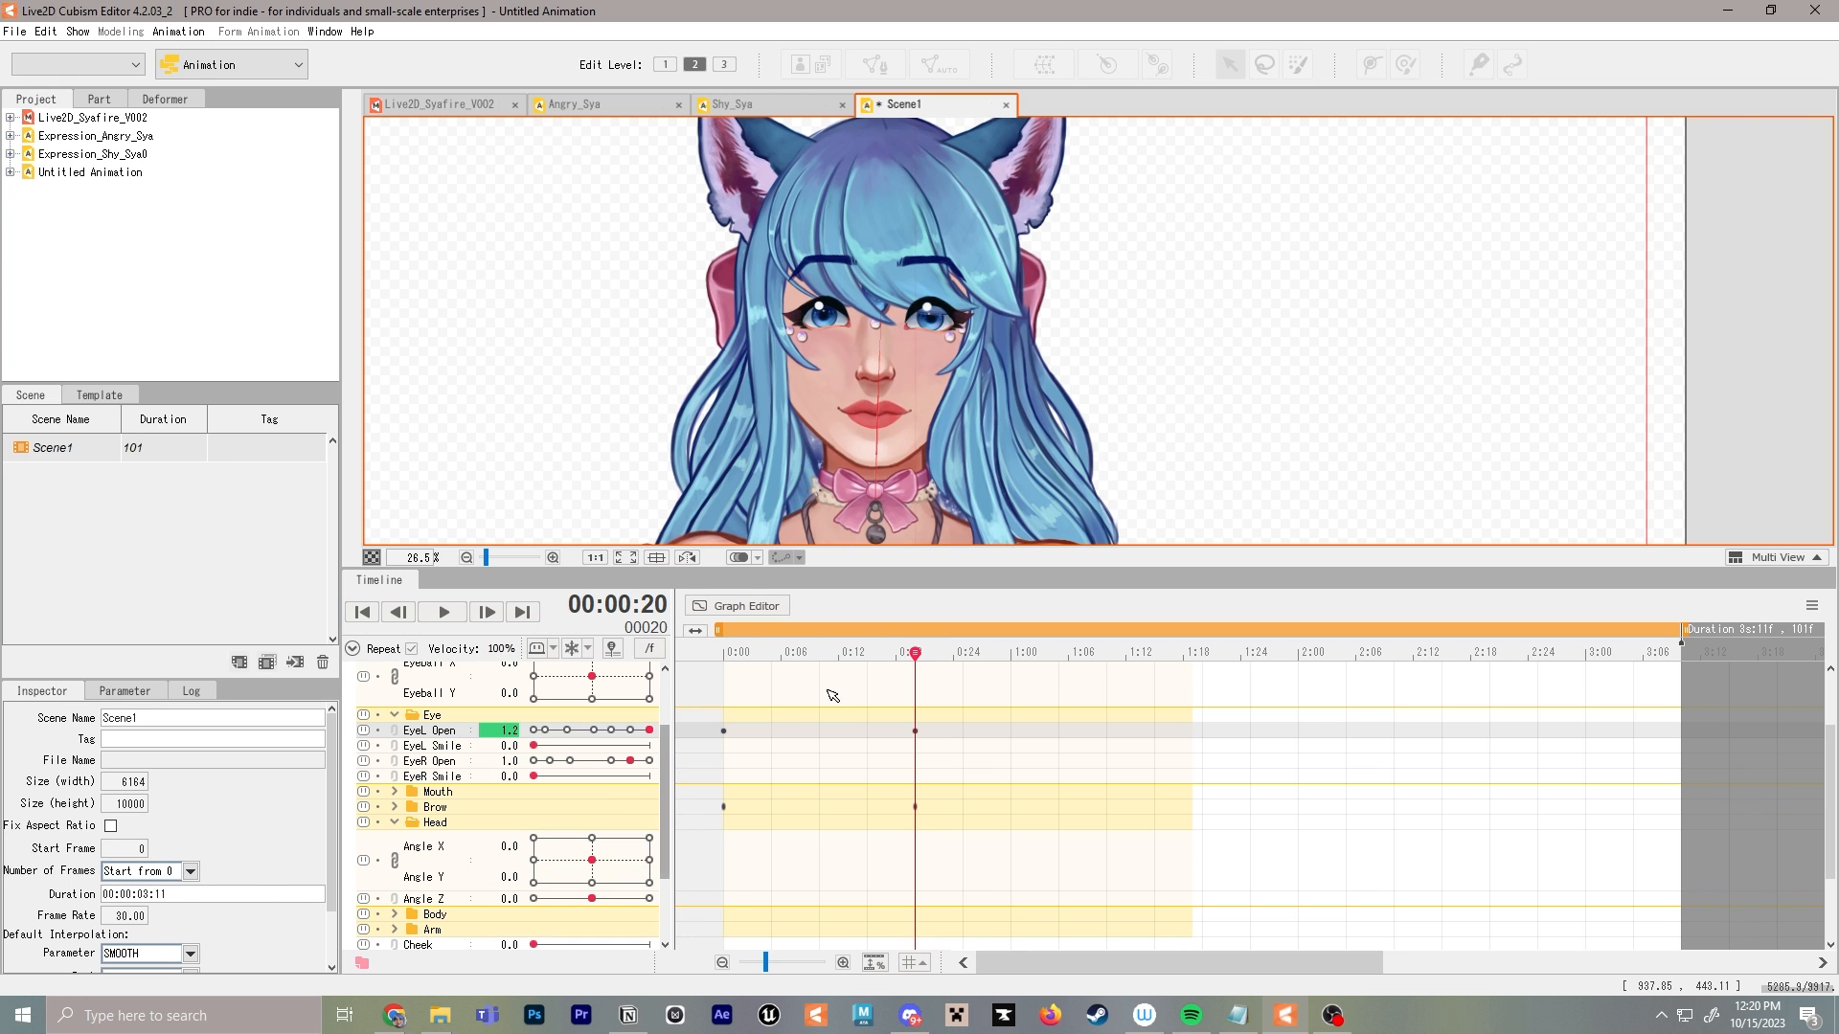
pyautogui.click(650, 761)
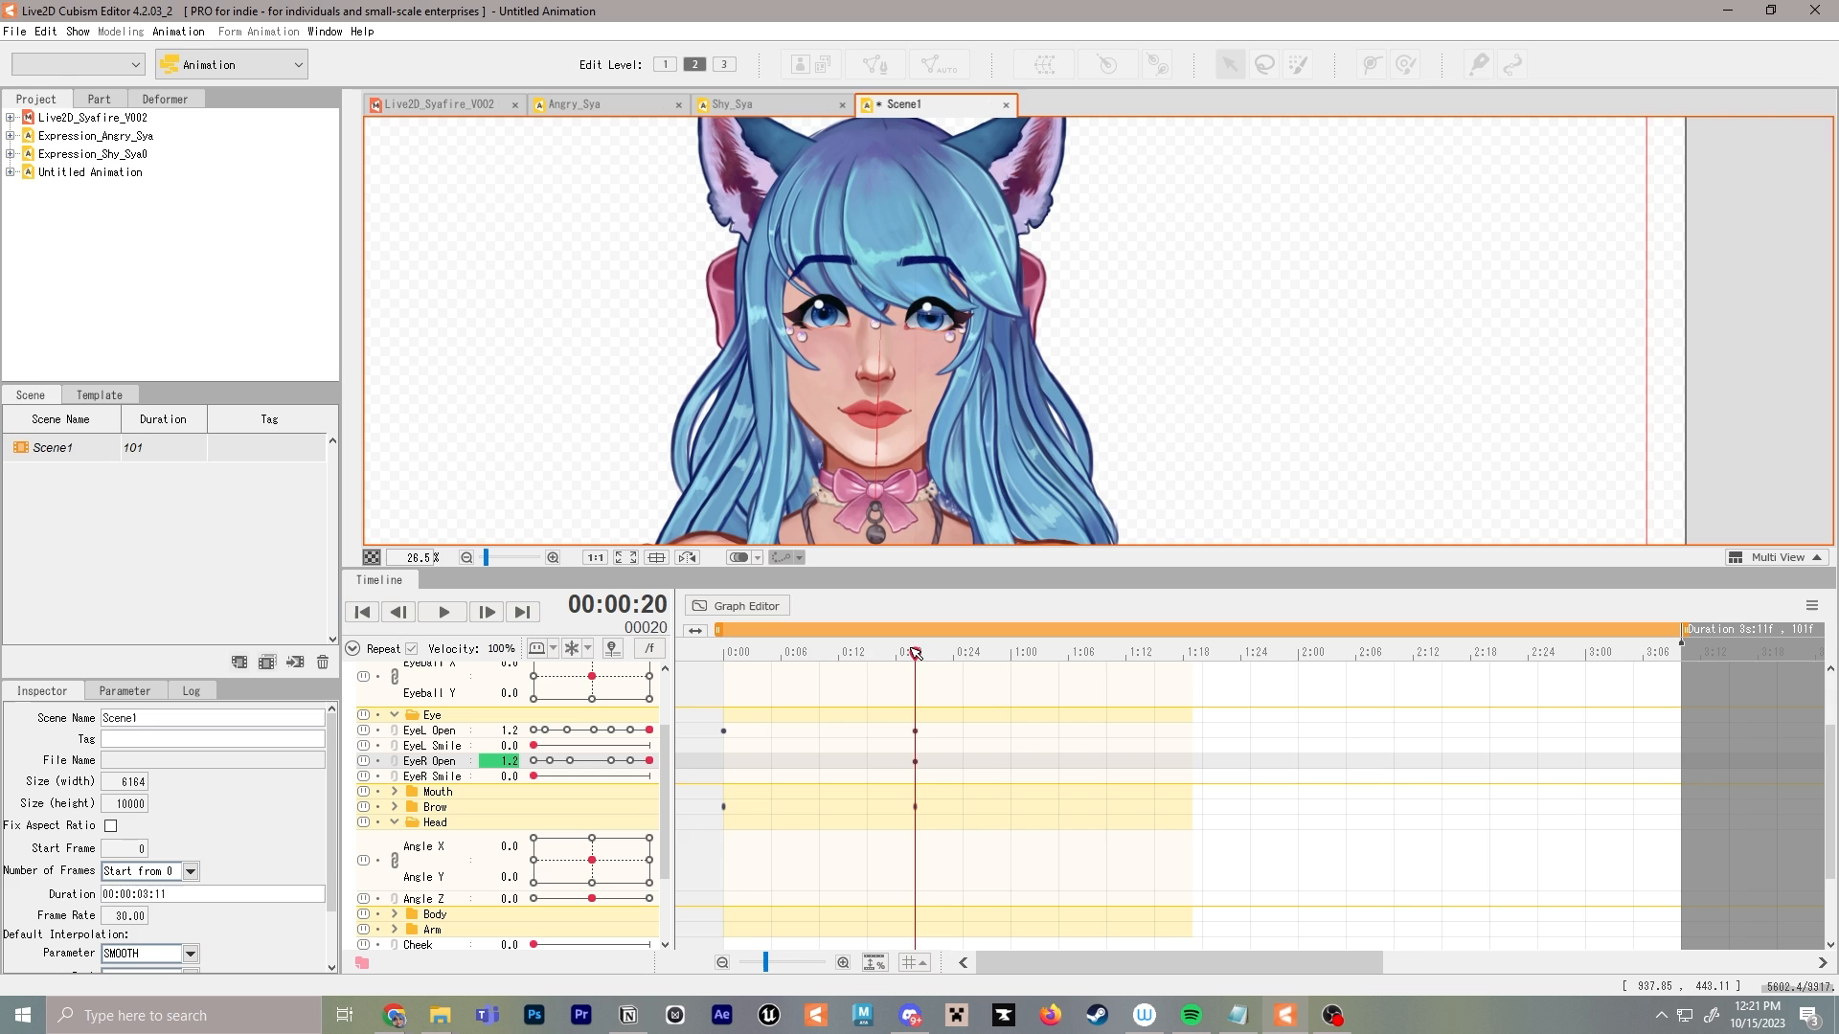
pyautogui.moveTo(914, 652)
pyautogui.mouseDown()
pyautogui.moveTo(765, 640)
pyautogui.moveTo(937, 639)
pyautogui.moveTo(720, 629)
pyautogui.moveTo(917, 635)
pyautogui.mouseUp()
# Key Mouth Open at 0.8 and Mouth Form at 0.1 on frame 20, and key the closed mouth on frame 0
pyautogui.scroll(-3, 526, 822)
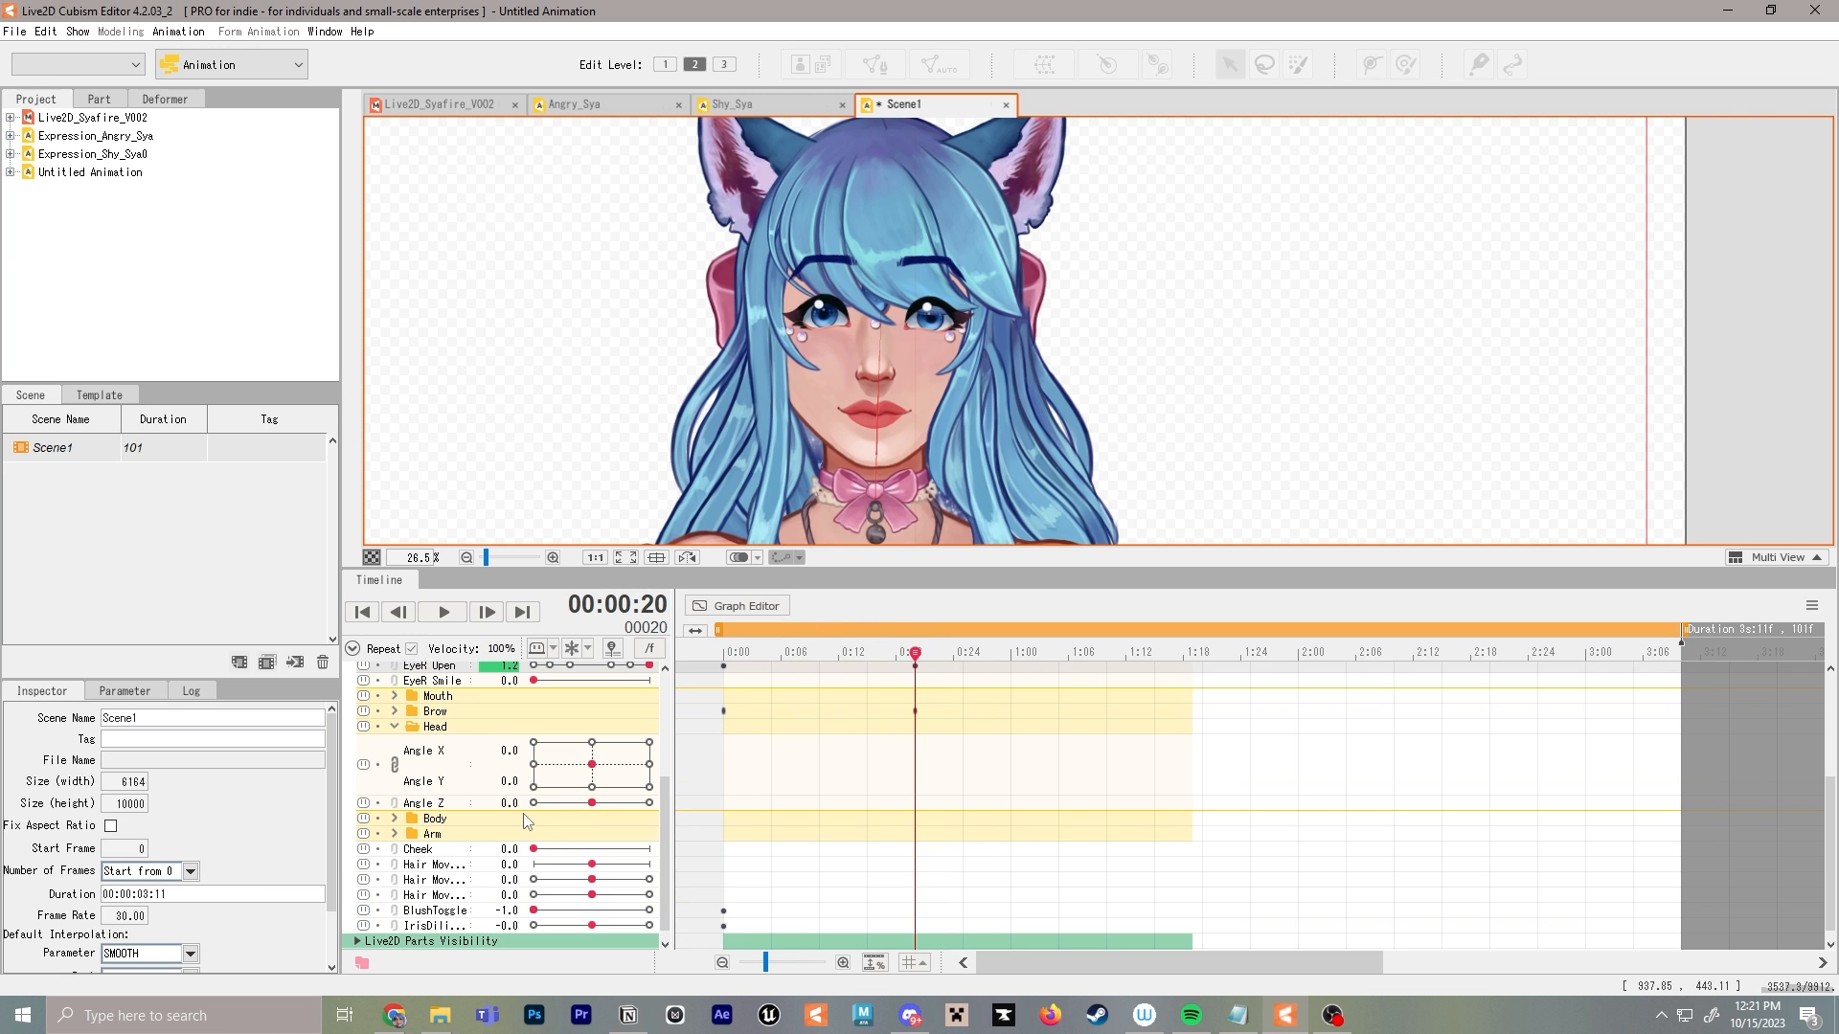
pyautogui.scroll(3, 421, 824)
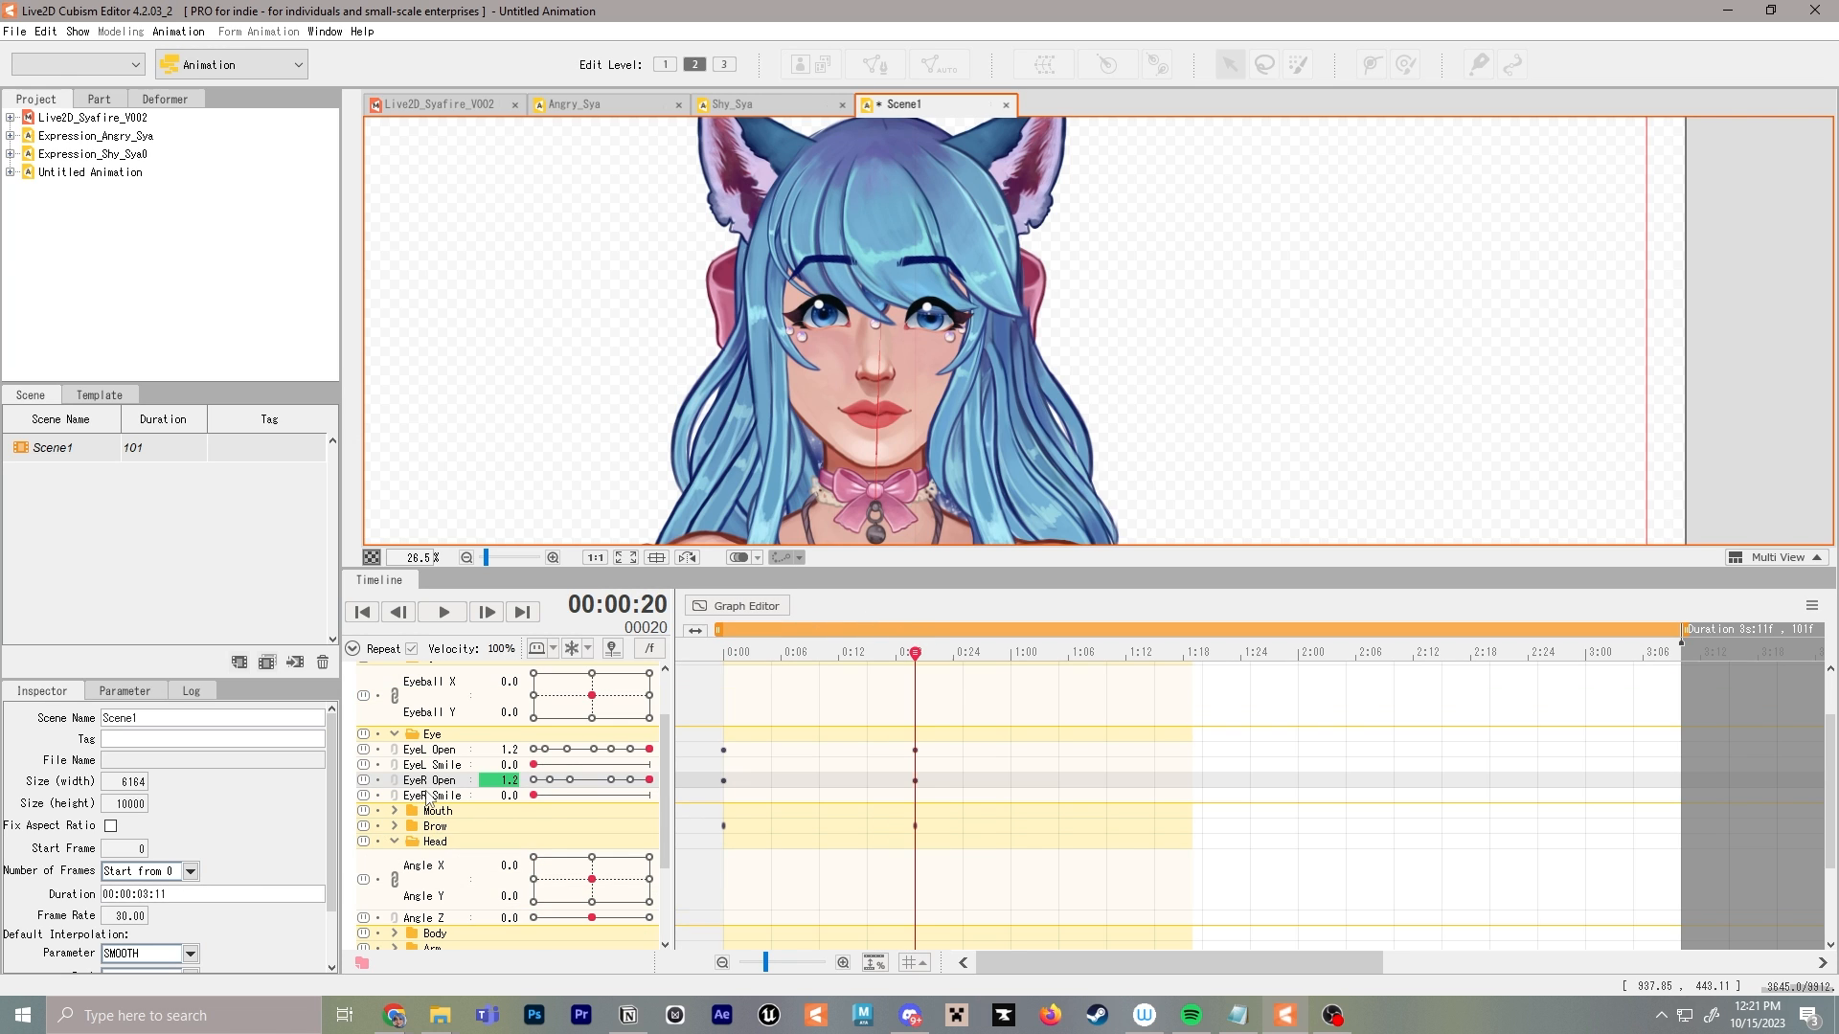
pyautogui.click(395, 811)
pyautogui.moveTo(533, 826); pyautogui.dragTo(624, 839)
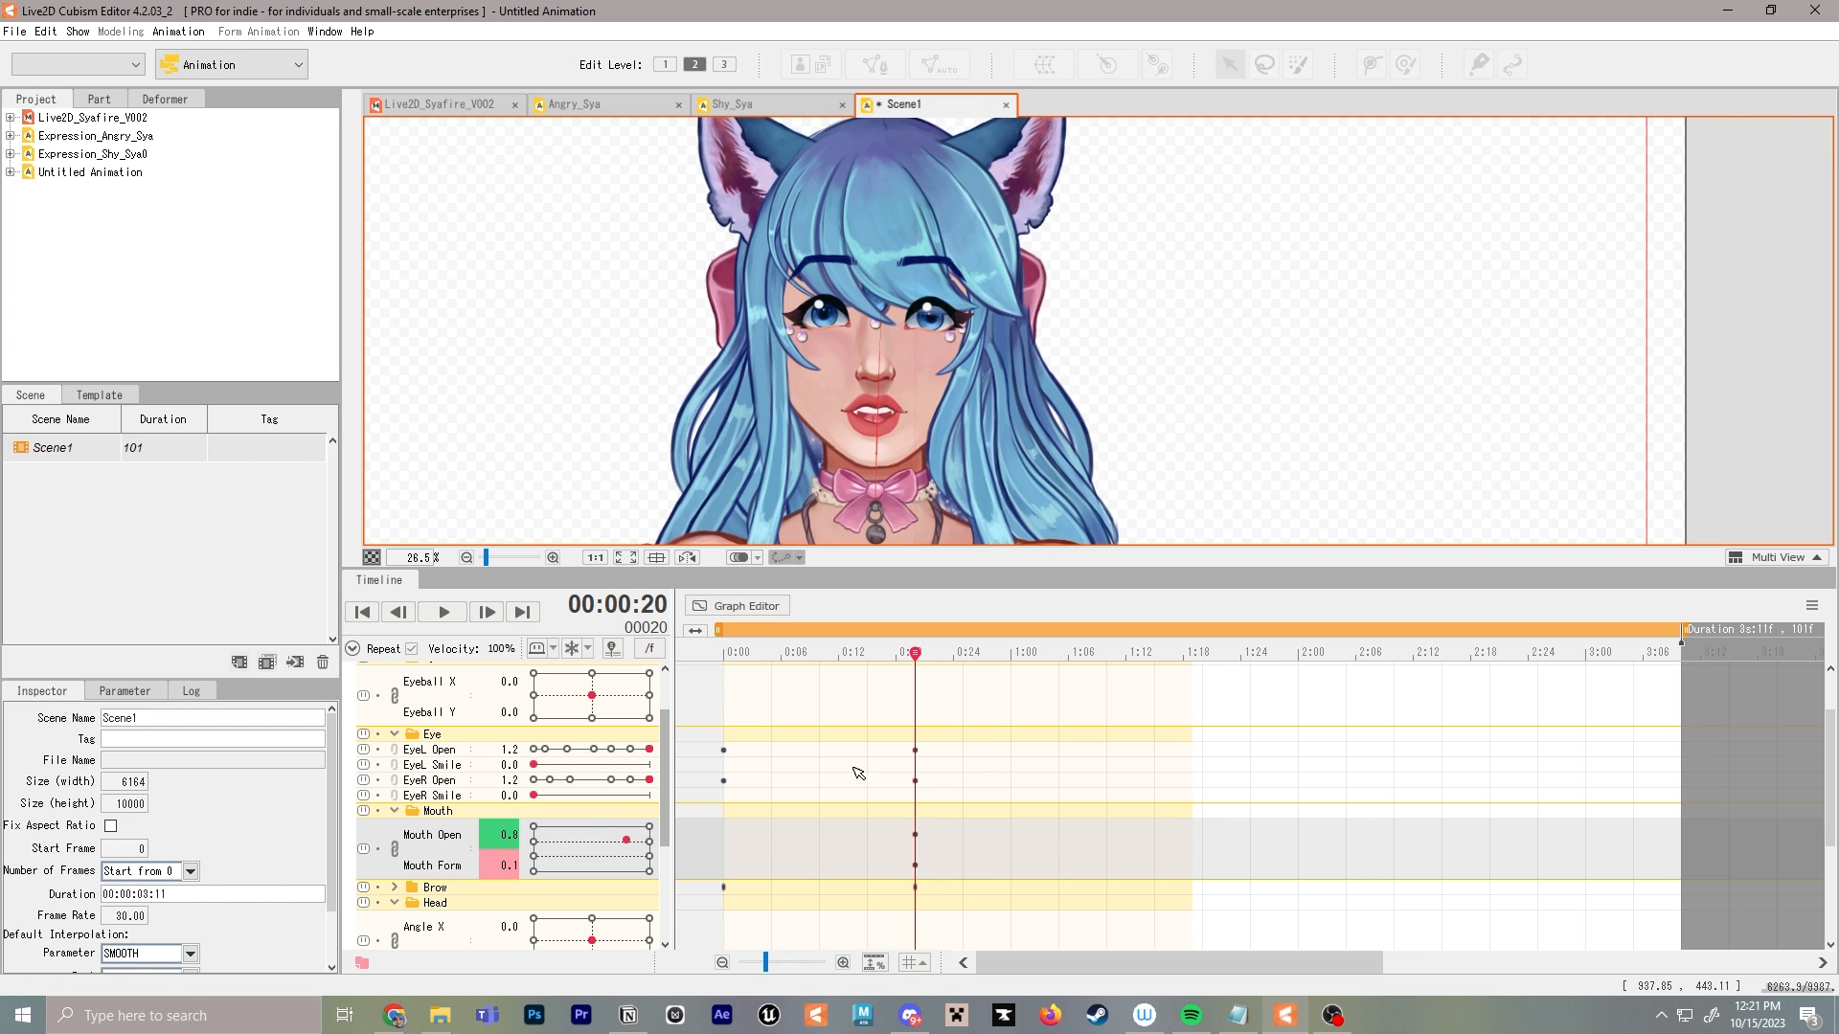
pyautogui.moveTo(915, 653); pyautogui.dragTo(870, 645)
pyautogui.click(533, 841)
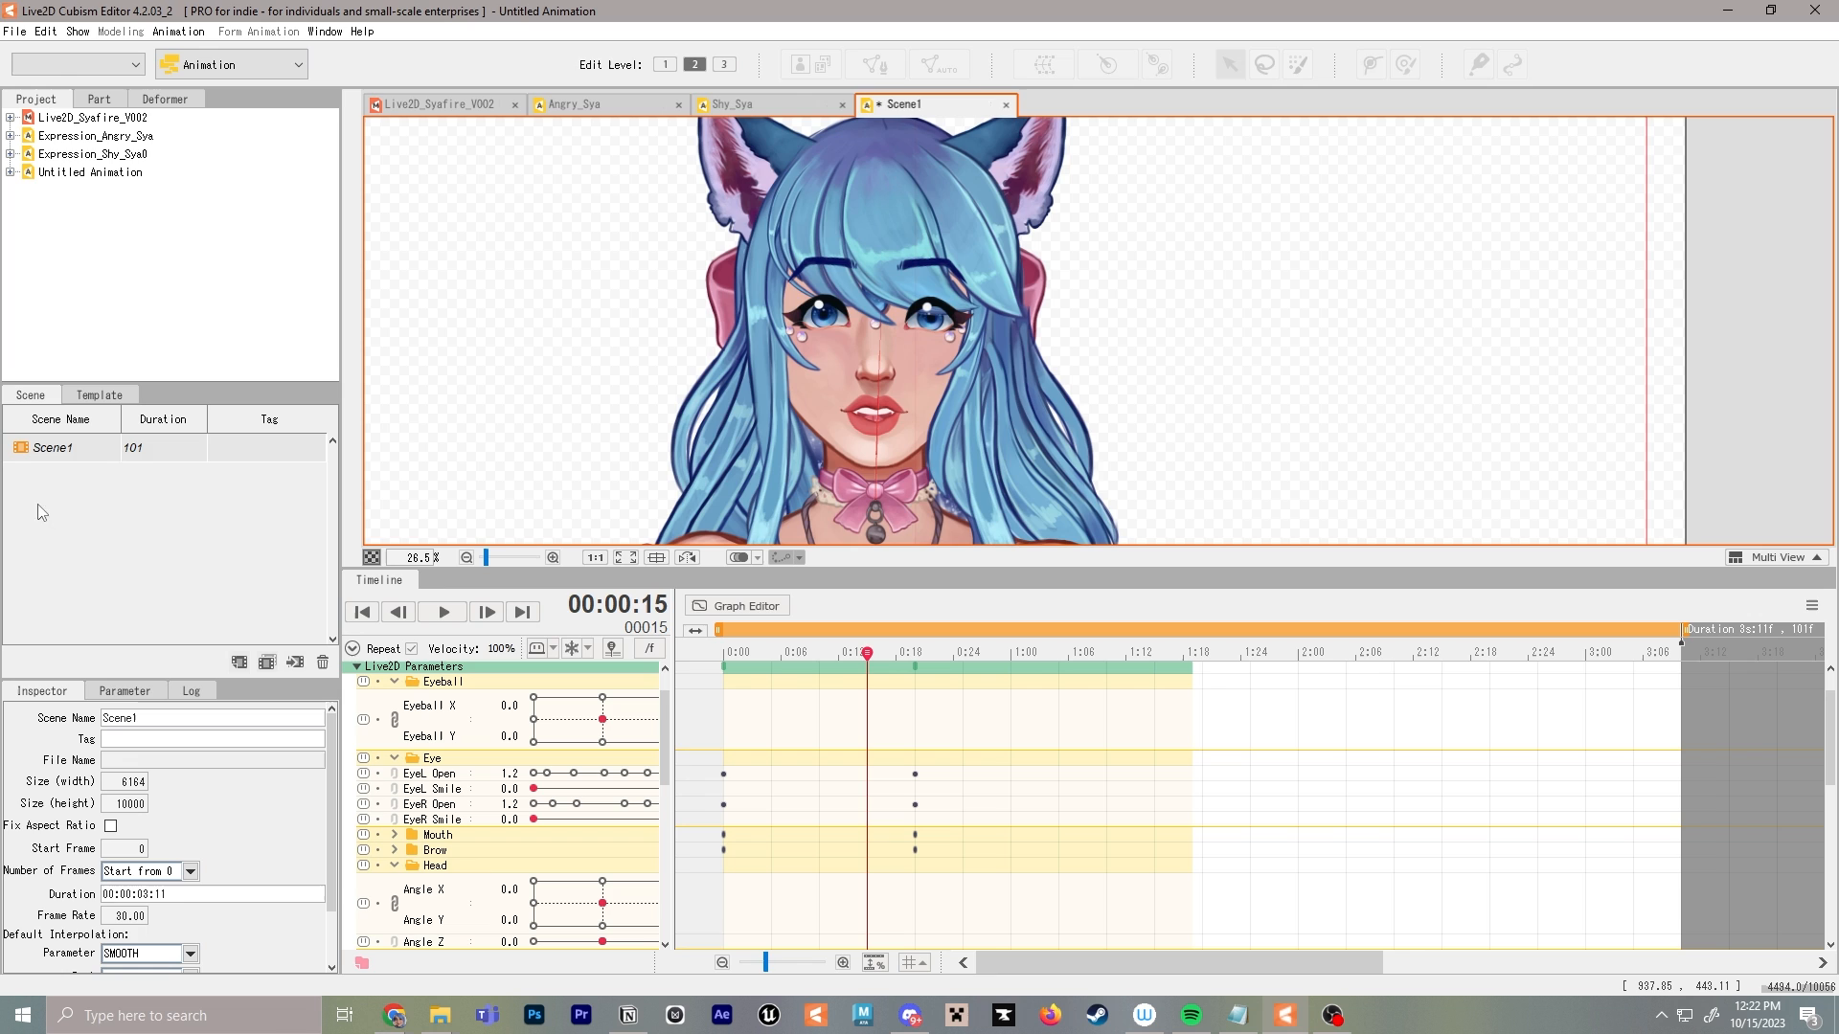
# Rename the scene as Sya_Suprised
pyautogui.doubleClick(202, 720)
pyautogui.write('Sya_Suprised')
pyautogui.press('Return')
# Save the animation as Expression_Suprized_Sya.can3 in the Live2D_Syafire folder
pyautogui.hotkey('ctrl', 's')
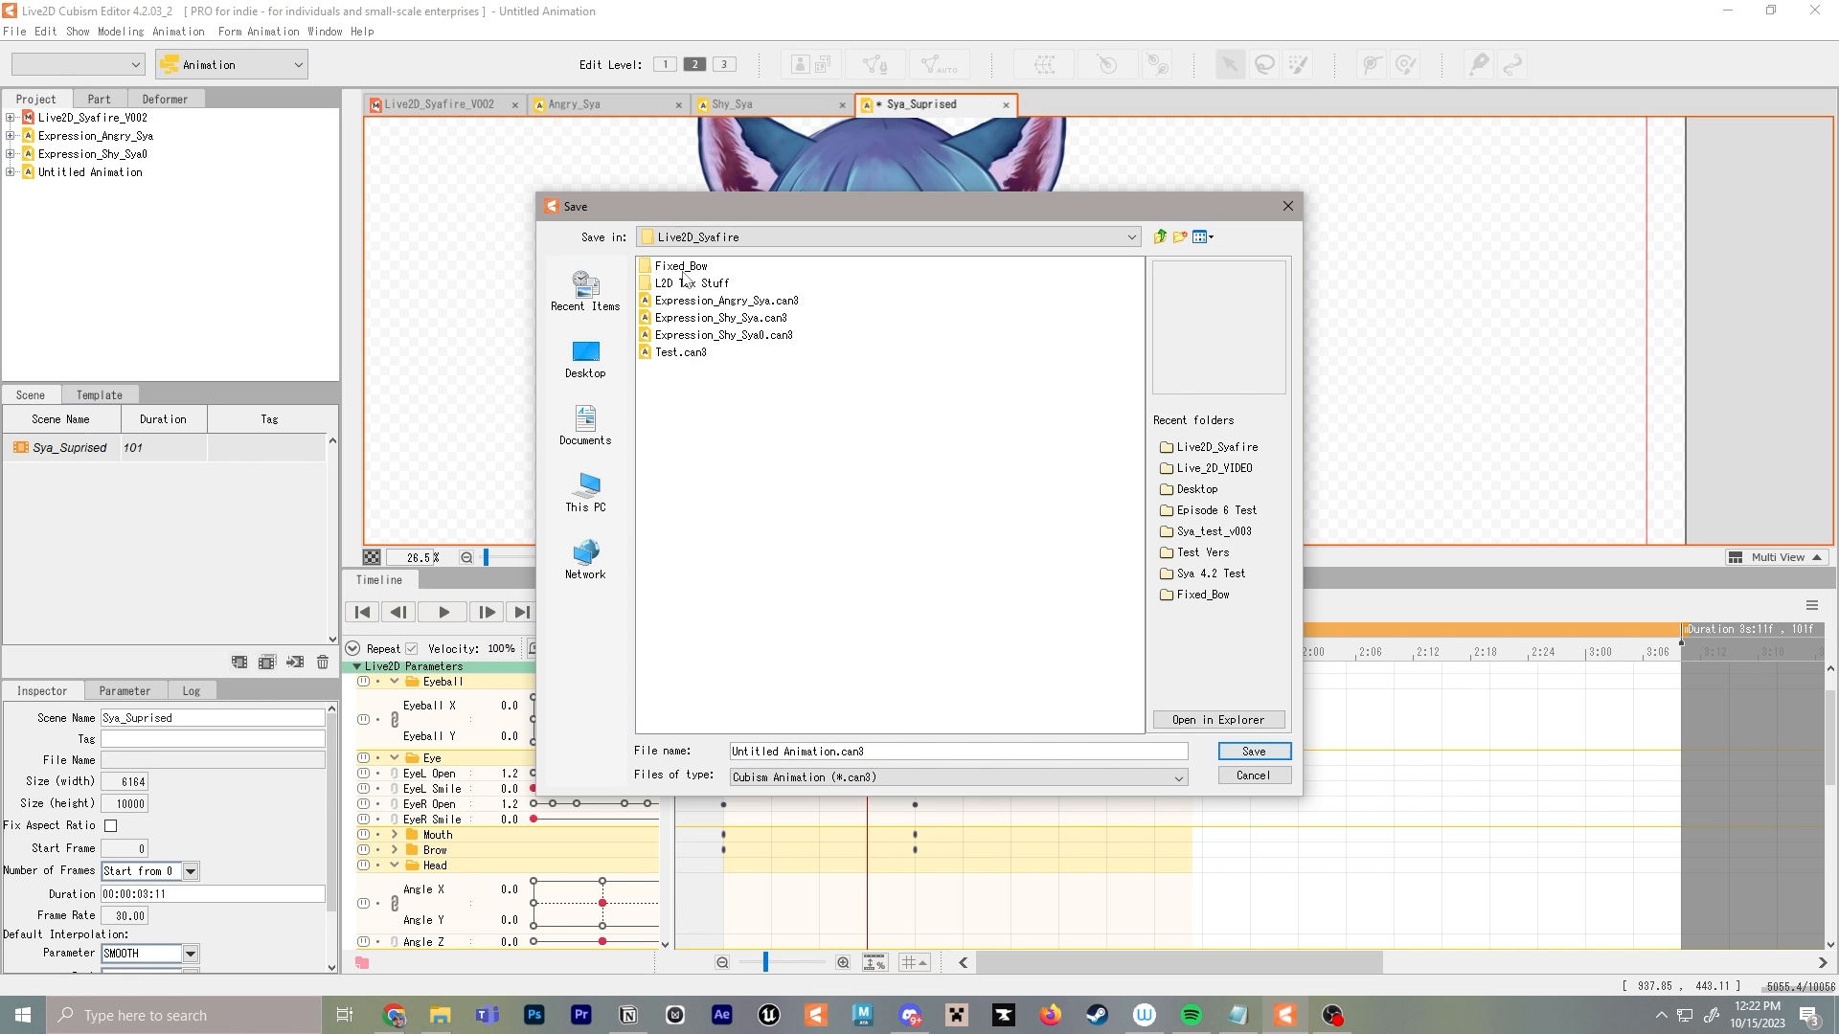
pyautogui.click(738, 318)
pyautogui.click(749, 320)
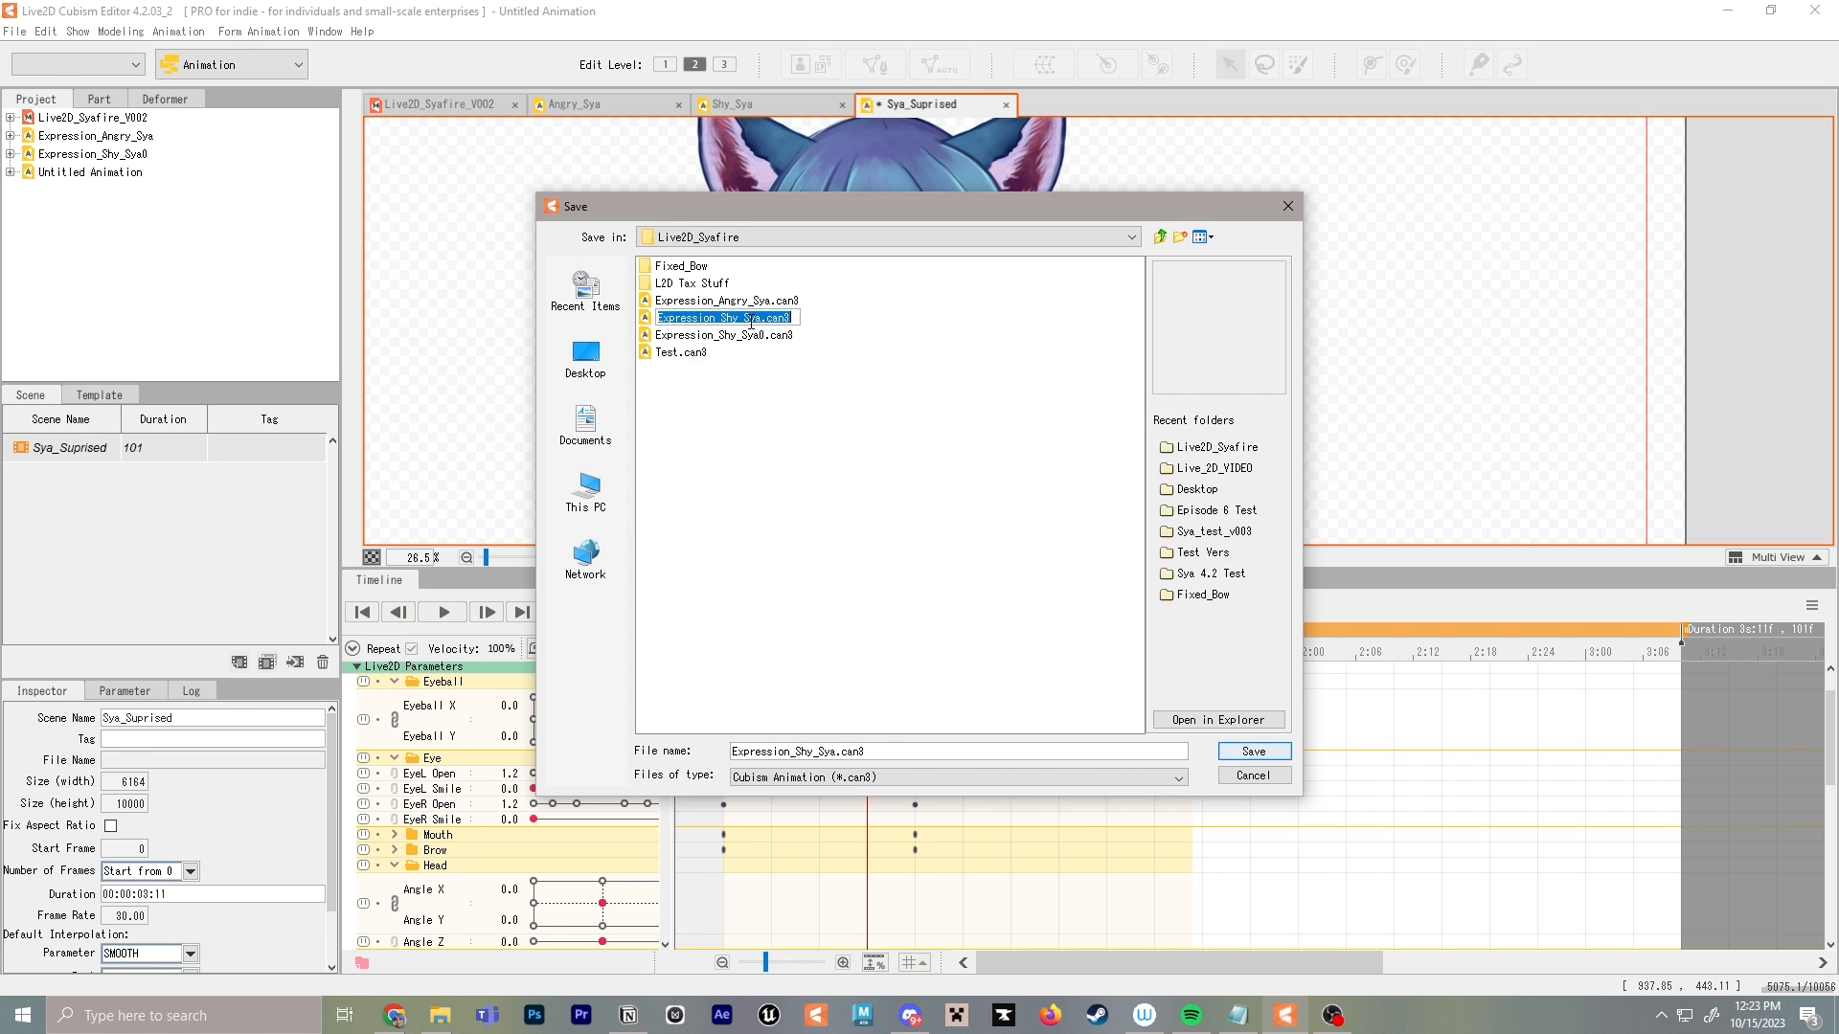
pyautogui.moveTo(814, 751); pyautogui.dragTo(803, 751)
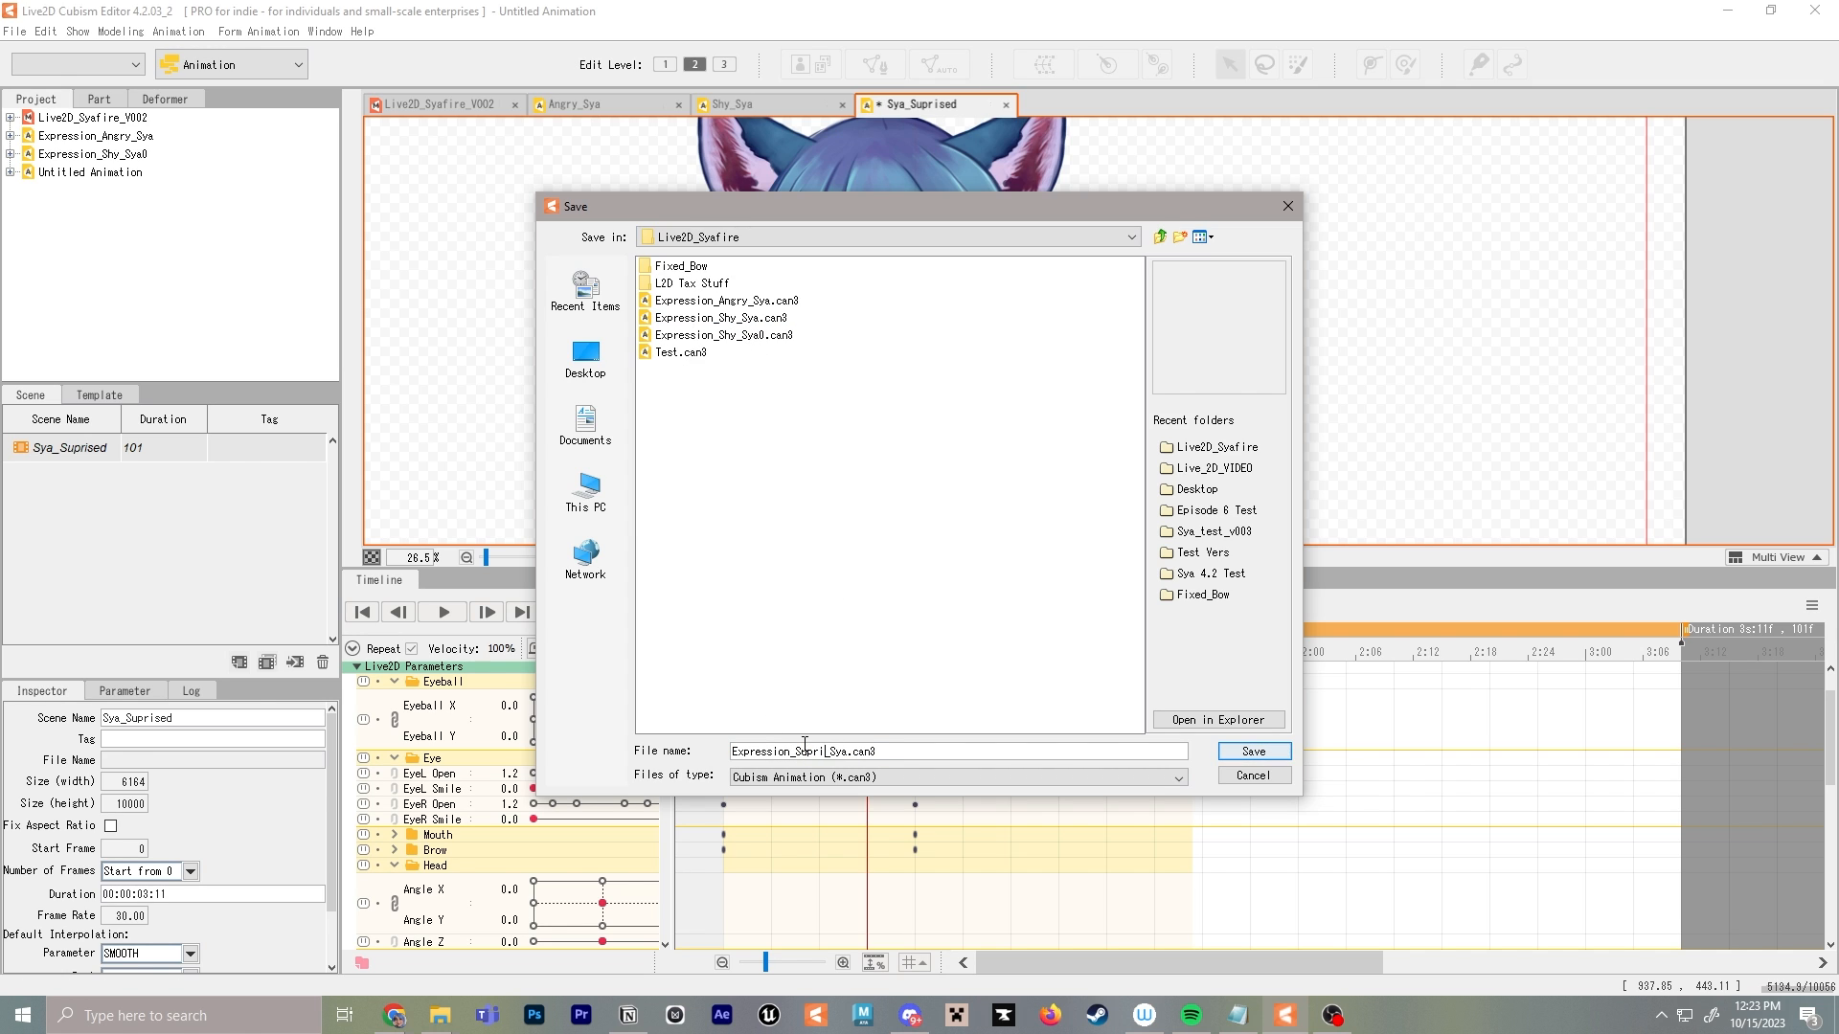
pyautogui.write('ed')
pyautogui.press('Return')
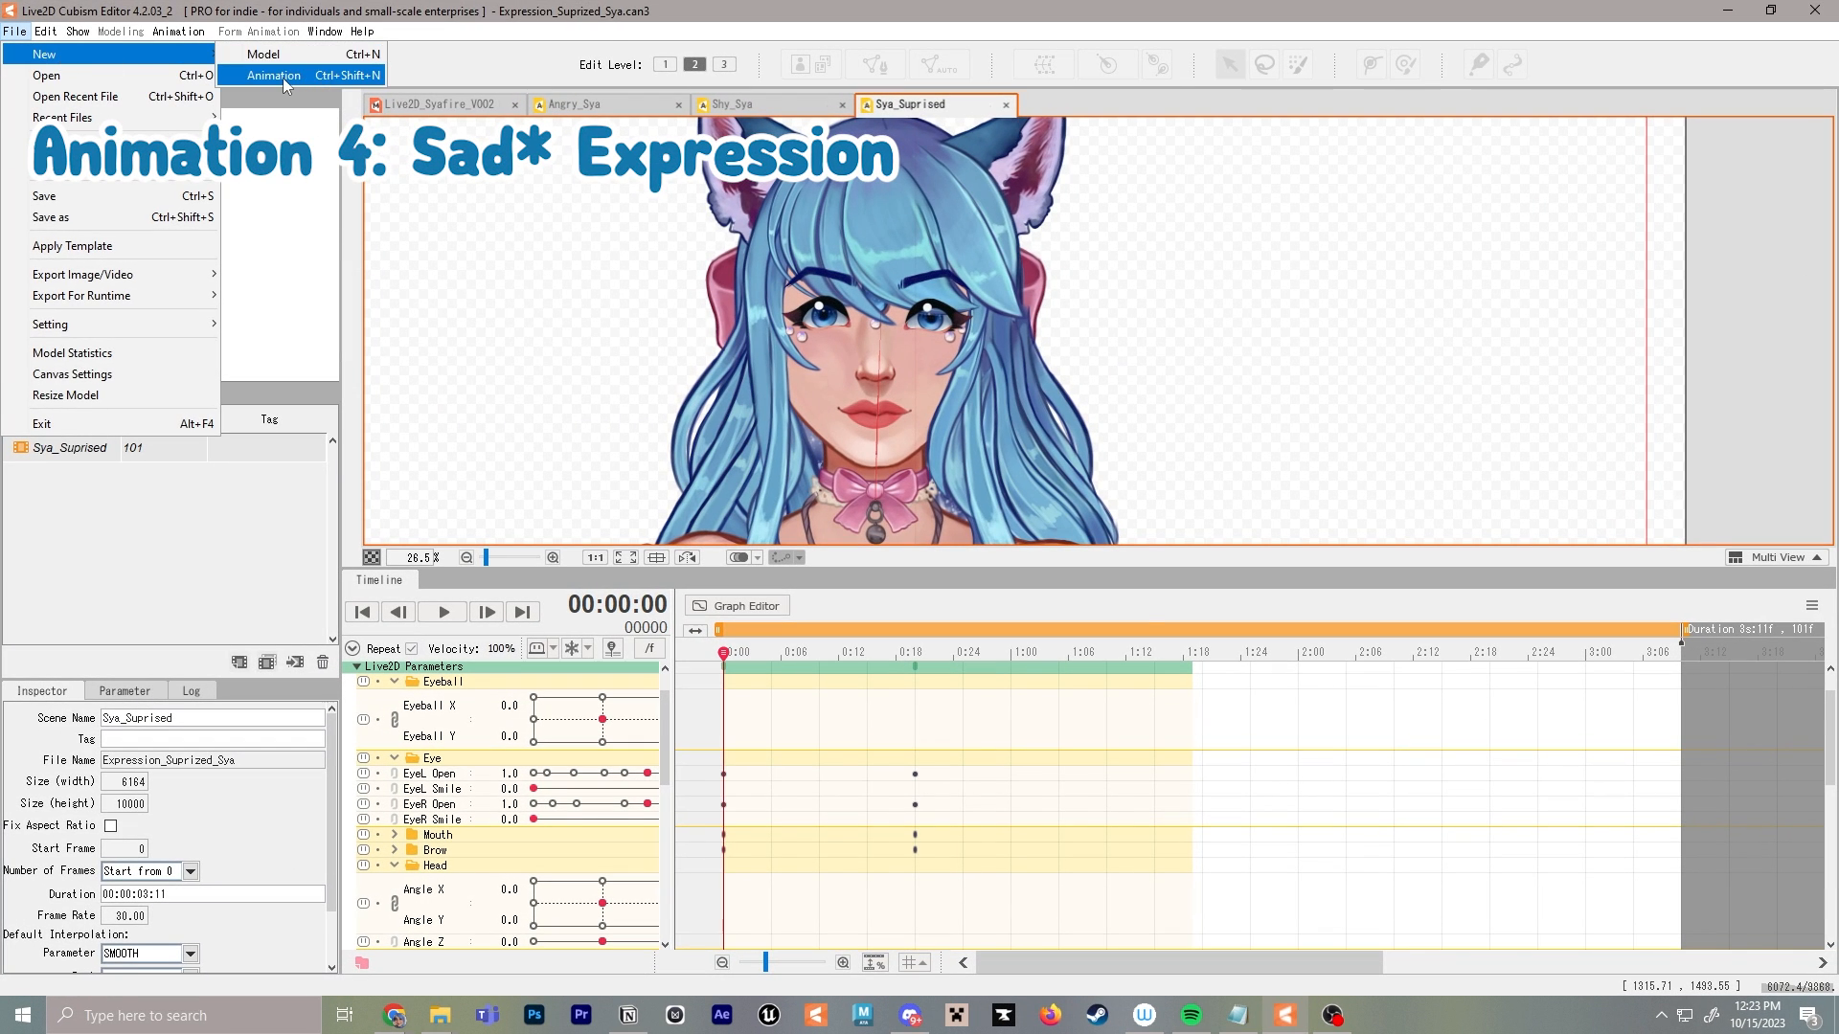
# Create another new animation for the next expression, with SDK as the target version
pyautogui.click(283, 85)
pyautogui.click(858, 443)
pyautogui.click(922, 754)
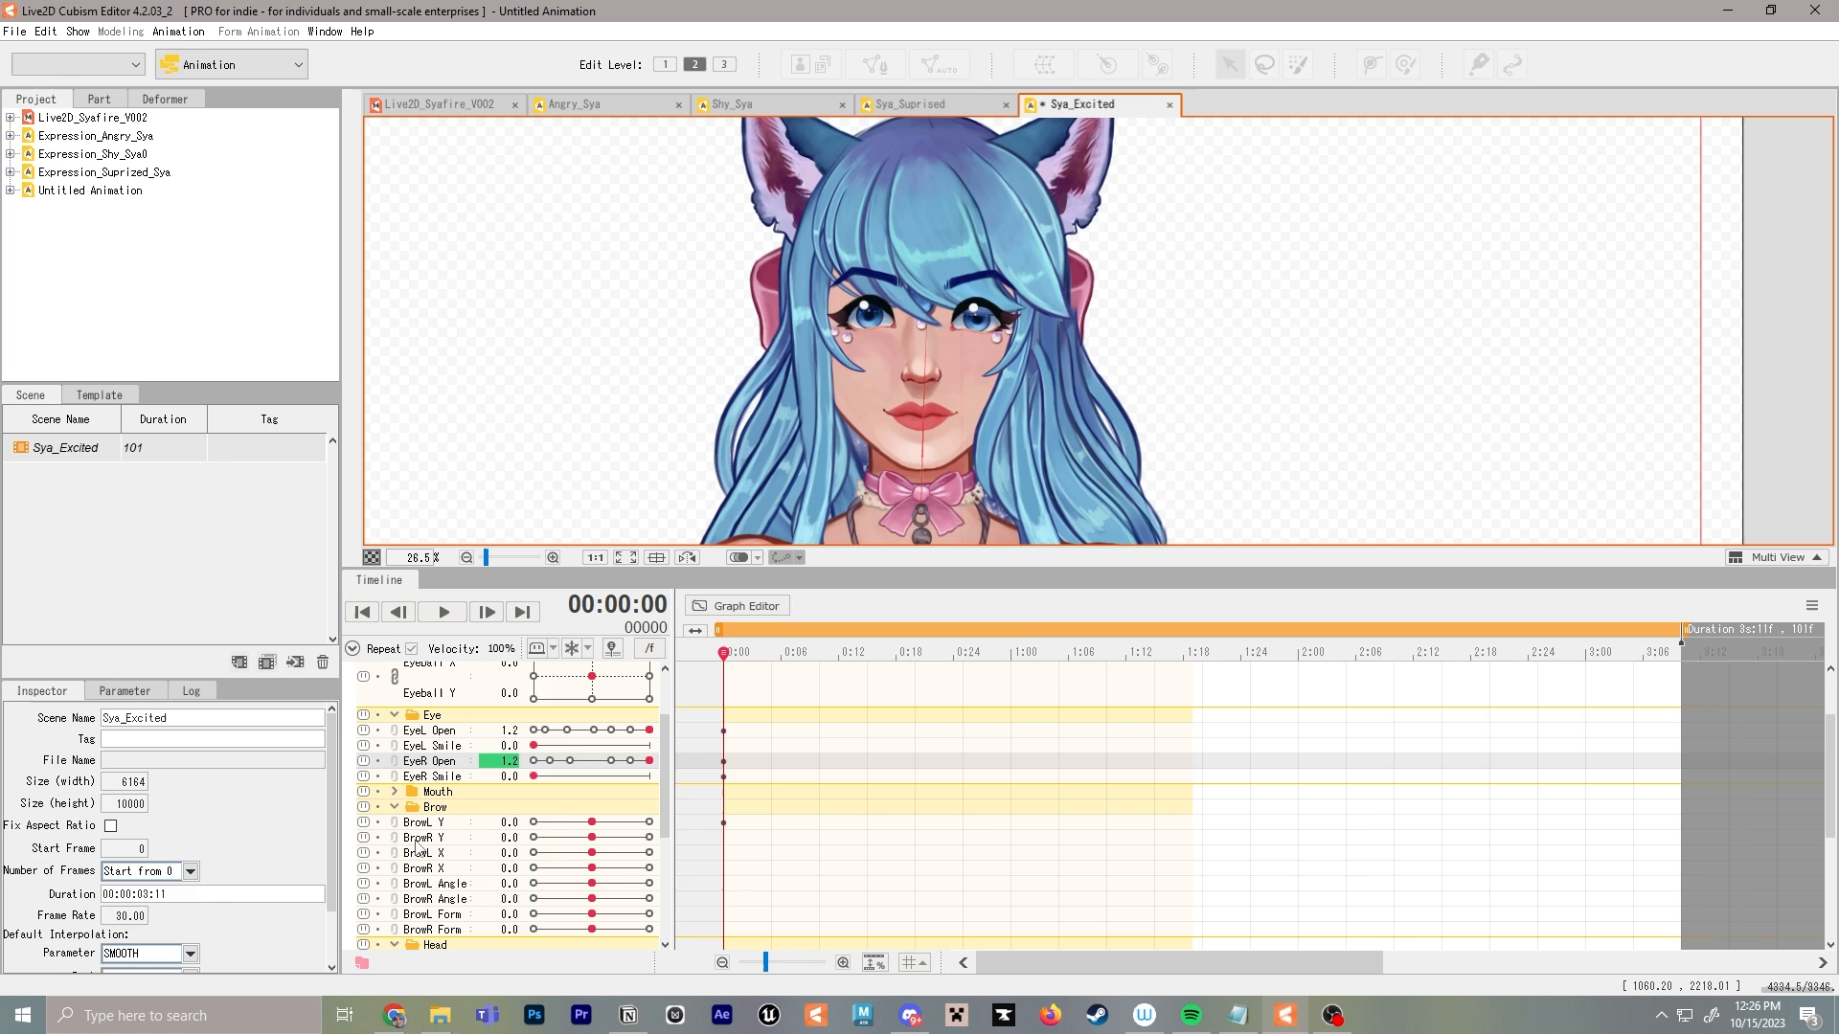
# Key BrowL Form at 0.8 and BrowR Form at 0.7 on frame 20 of the new expression
pyautogui.scroll(-4, 433, 822)
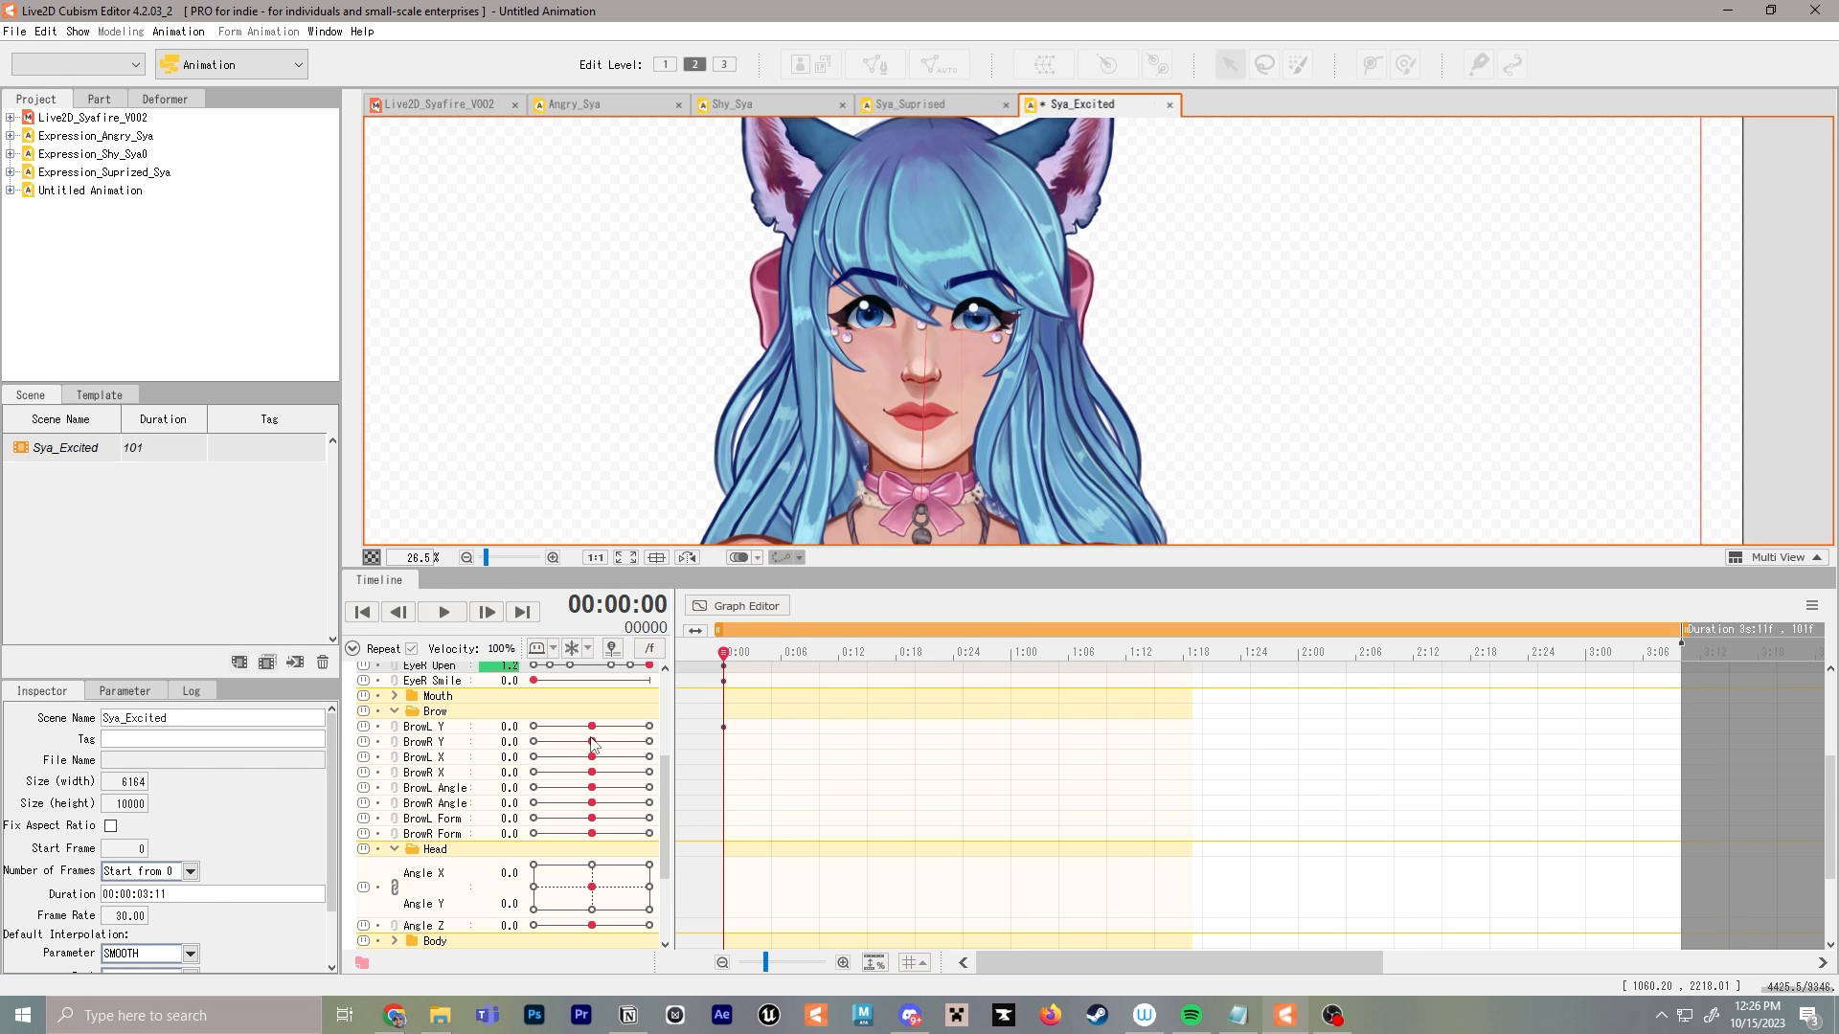
pyautogui.moveTo(788, 656); pyautogui.dragTo(915, 654)
pyautogui.click(649, 726)
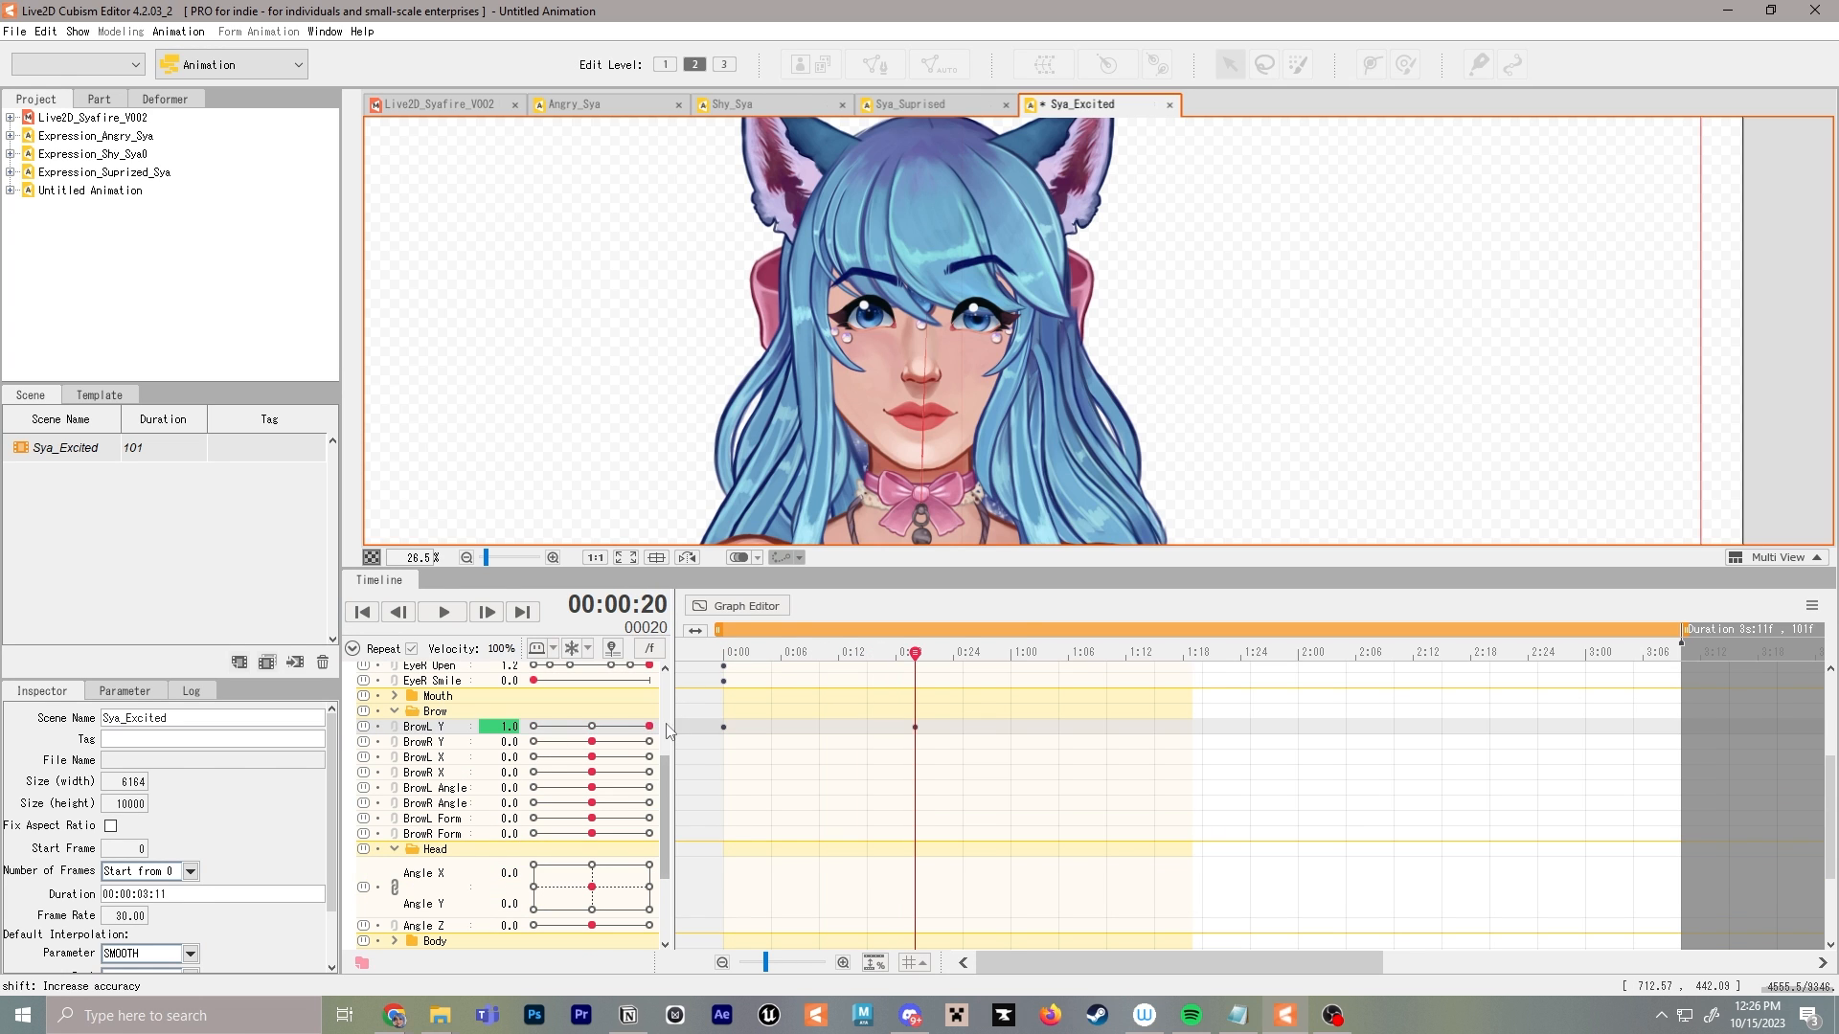
pyautogui.hotkey('ctrl', 'z')
pyautogui.click(594, 818)
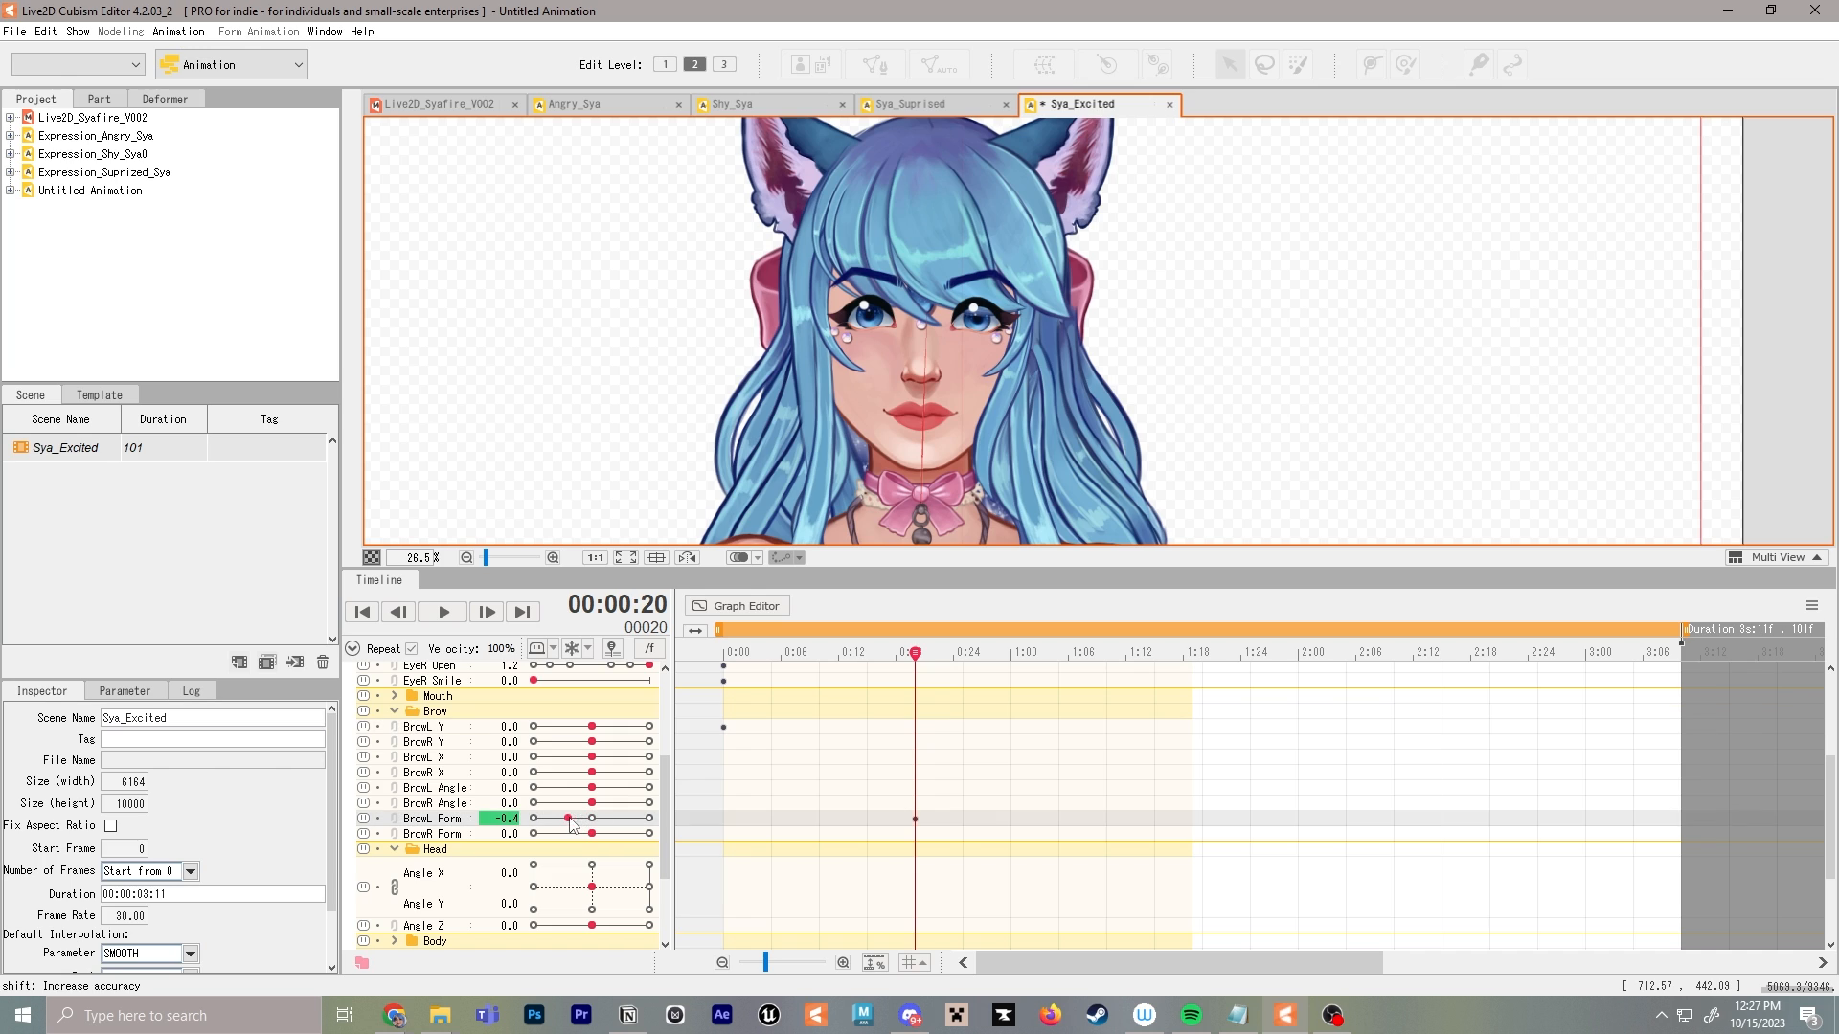
pyautogui.click(638, 819)
pyautogui.click(633, 834)
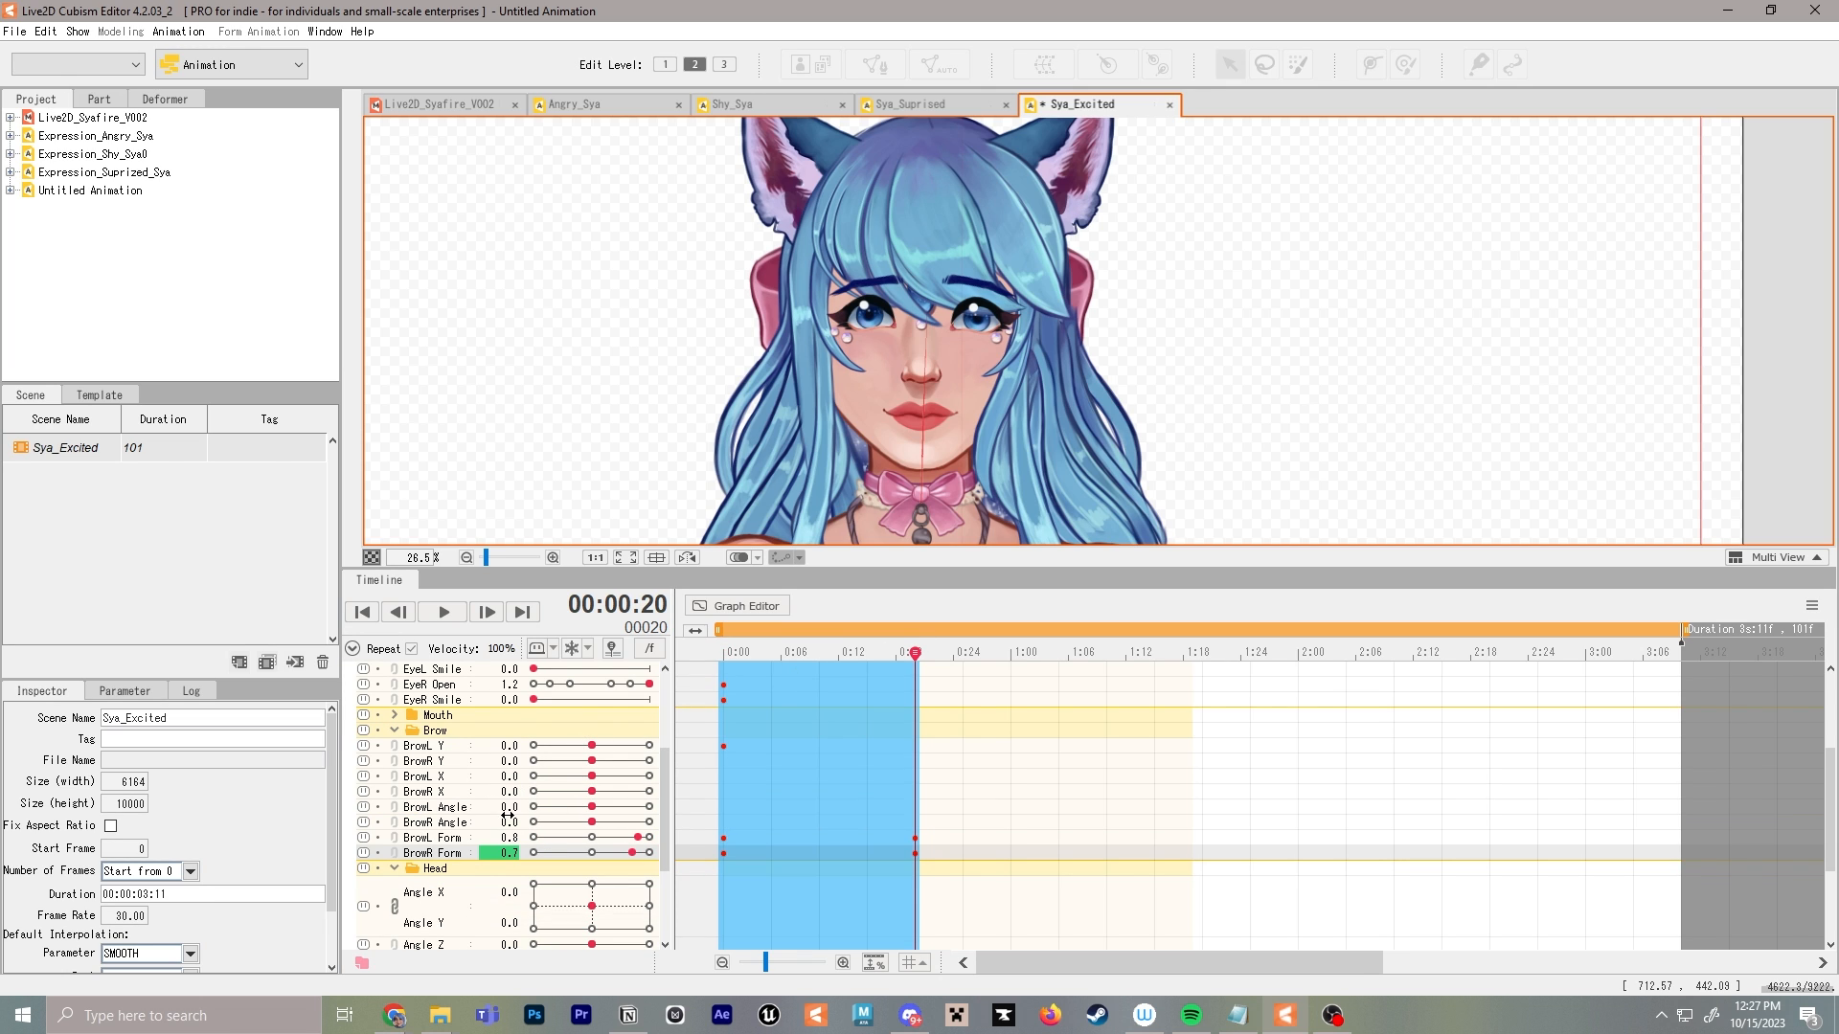
# Key EyeL Open and EyeR Open at 1.2 on frame 20 and preview the motion
pyautogui.scroll(3, 507, 814)
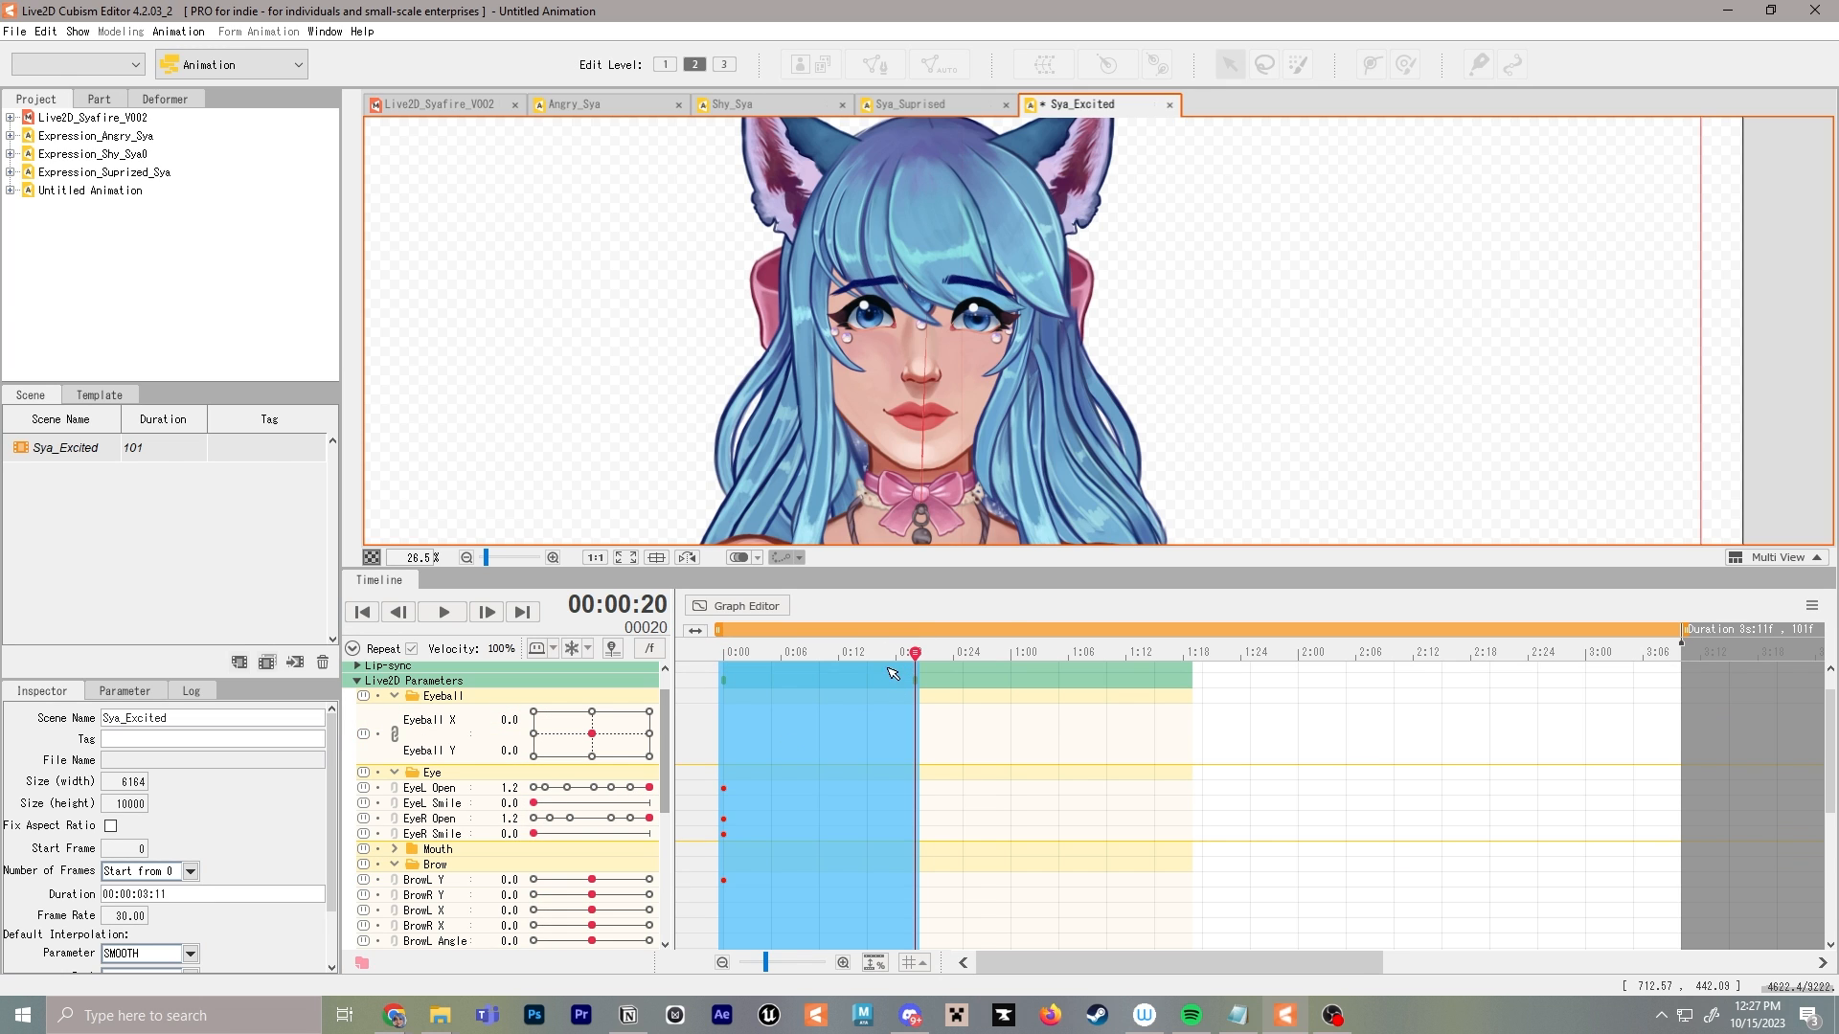
pyautogui.moveTo(916, 653)
pyautogui.mouseDown()
pyautogui.moveTo(722, 647)
pyautogui.moveTo(927, 659)
pyautogui.mouseUp()
pyautogui.click(630, 787)
pyautogui.click(625, 834)
pyautogui.click(630, 818)
pyautogui.press('space')
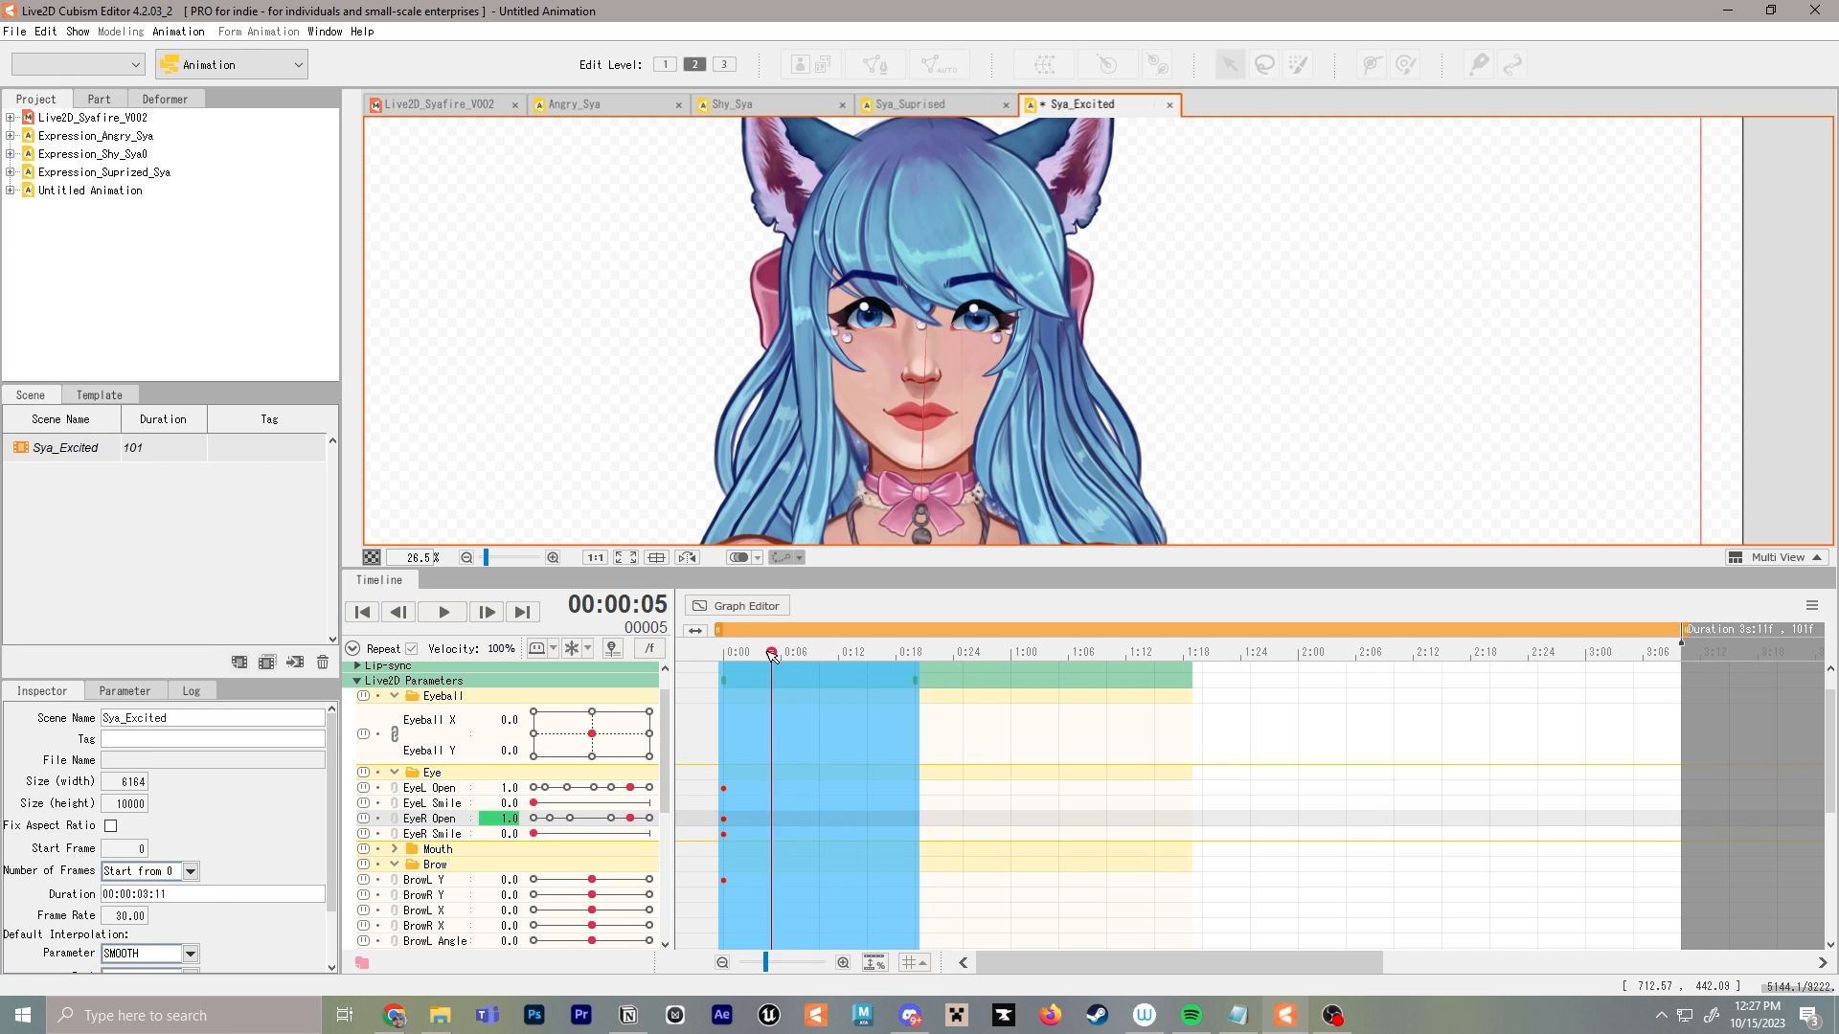
pyautogui.press('space')
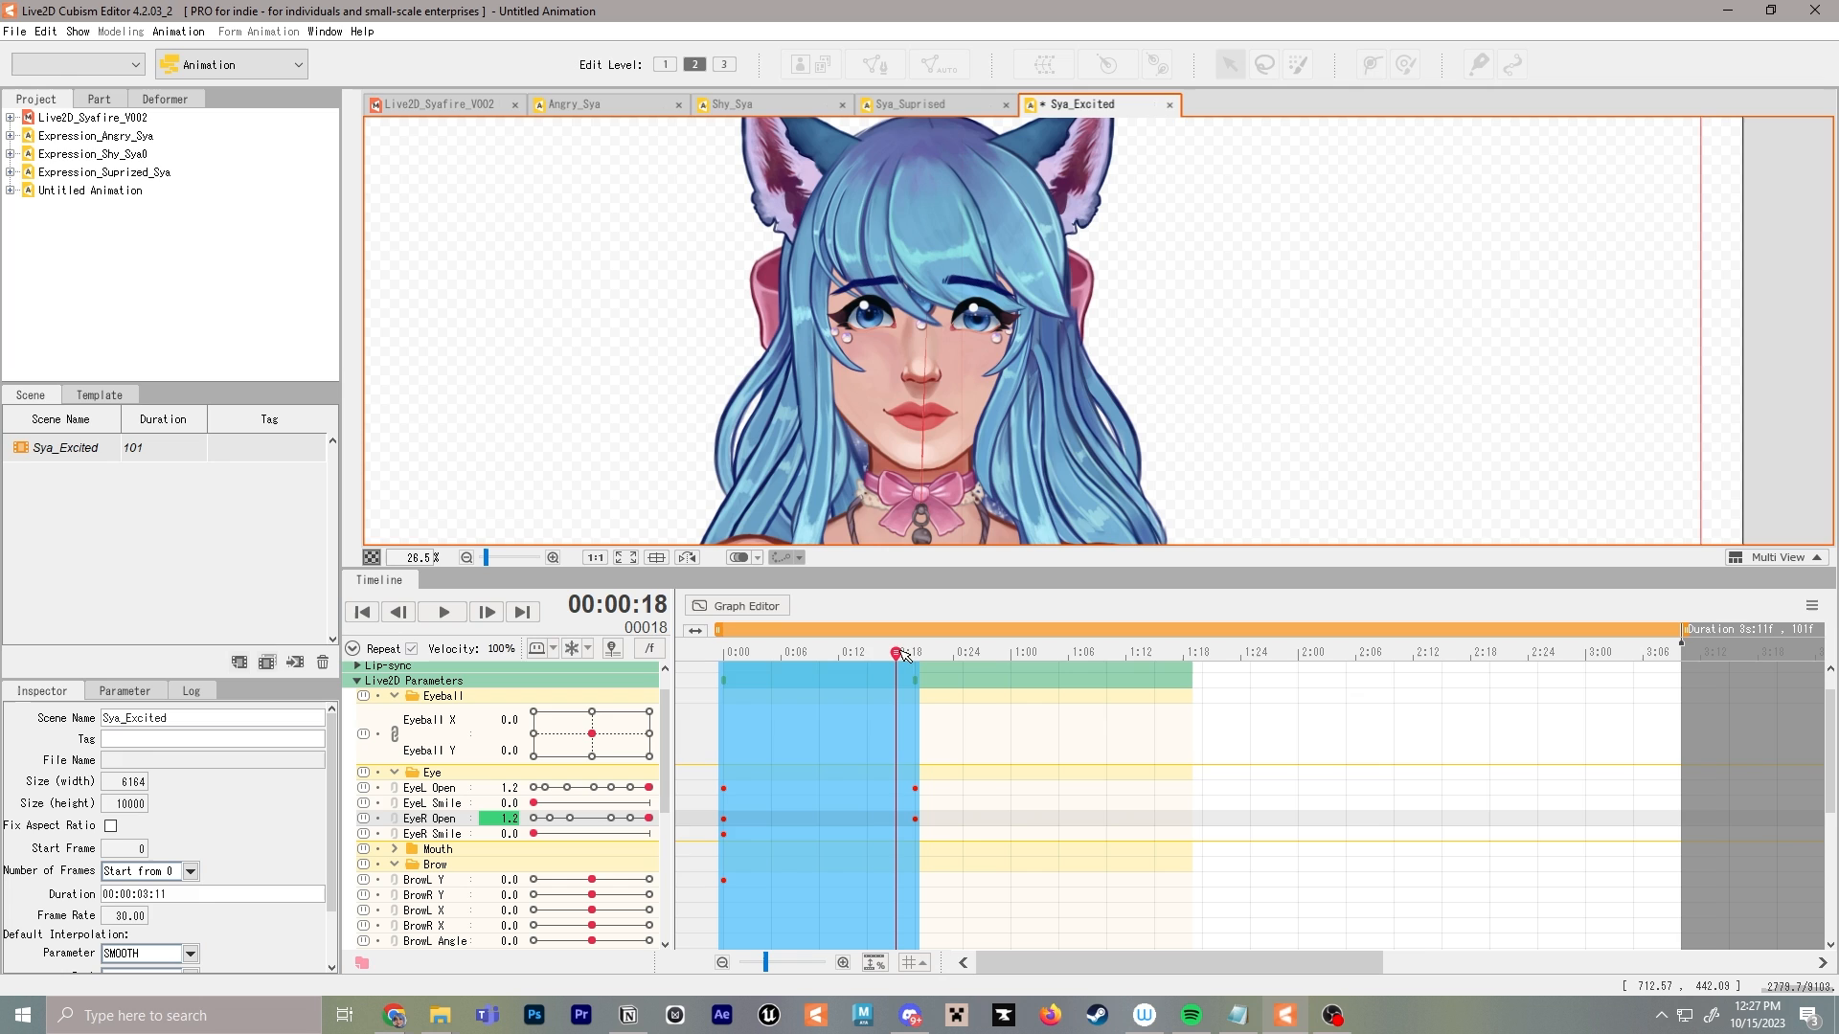
# Key Mouth Open at 0.0 and Mouth Form at 1.0 on frame 20
pyautogui.scroll(-4, 584, 824)
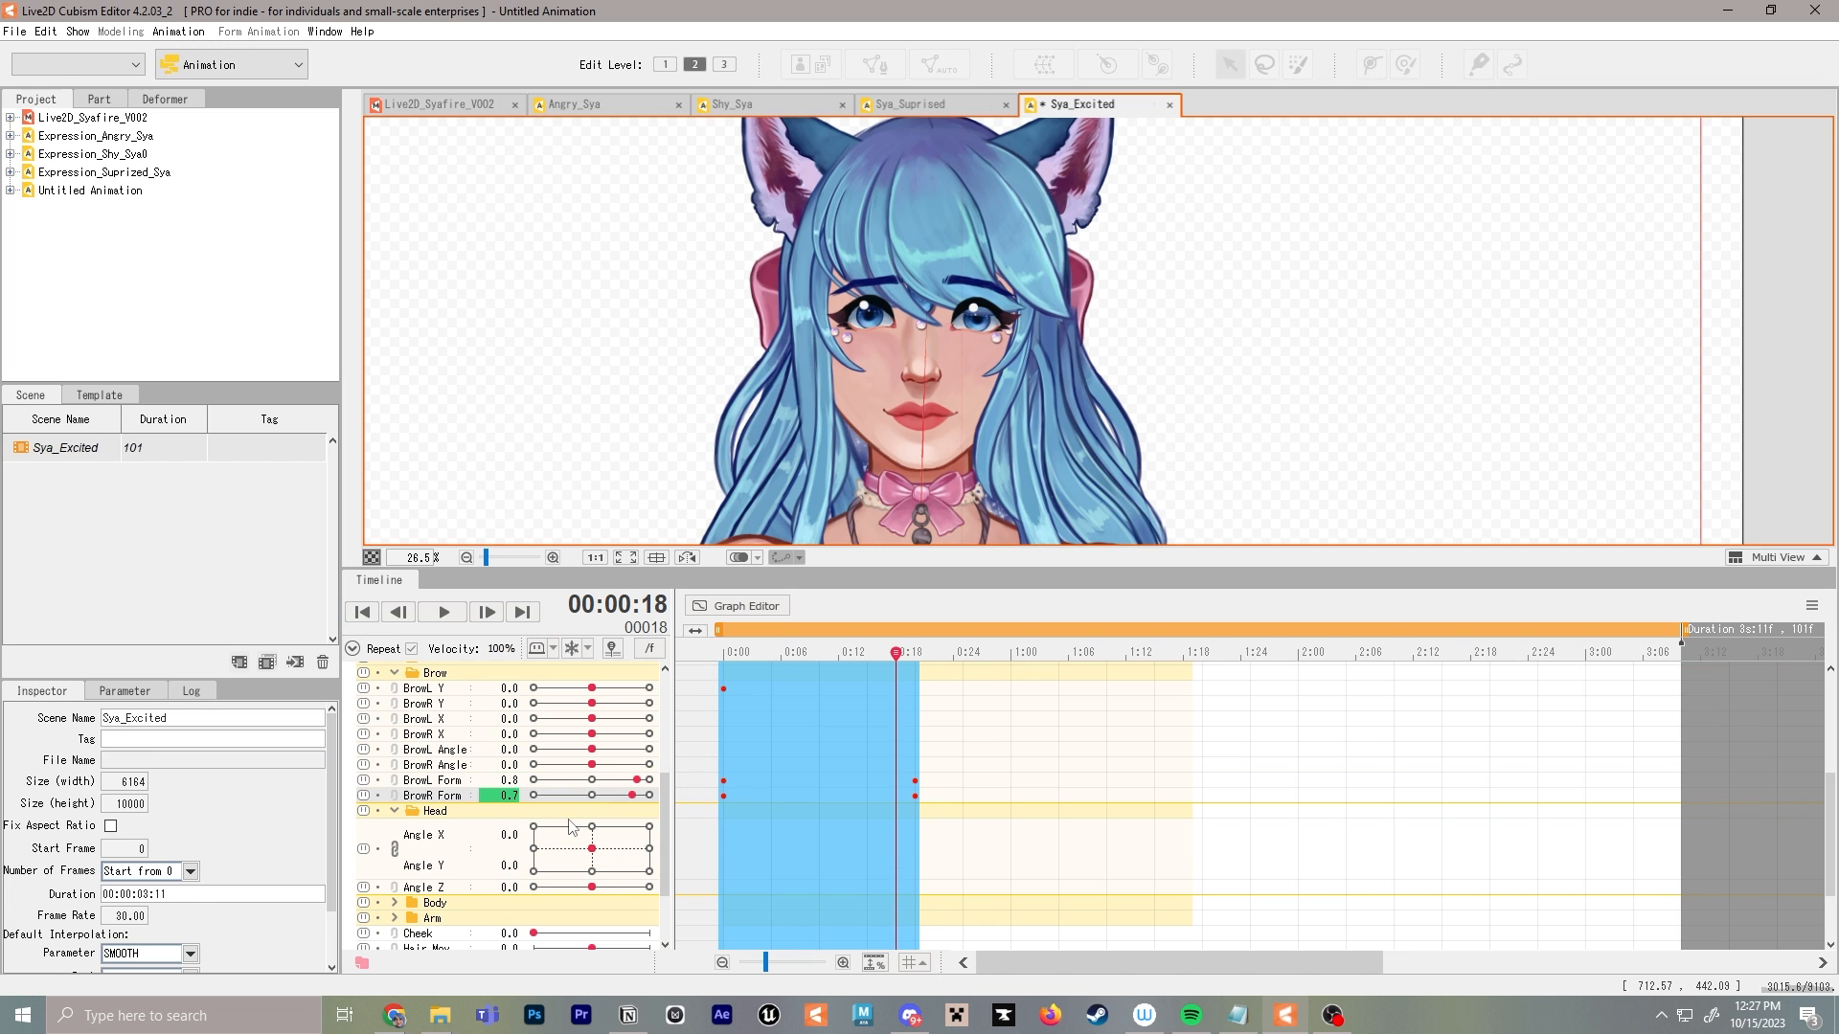
pyautogui.scroll(-2, 551, 838)
pyautogui.scroll(-1, 534, 833)
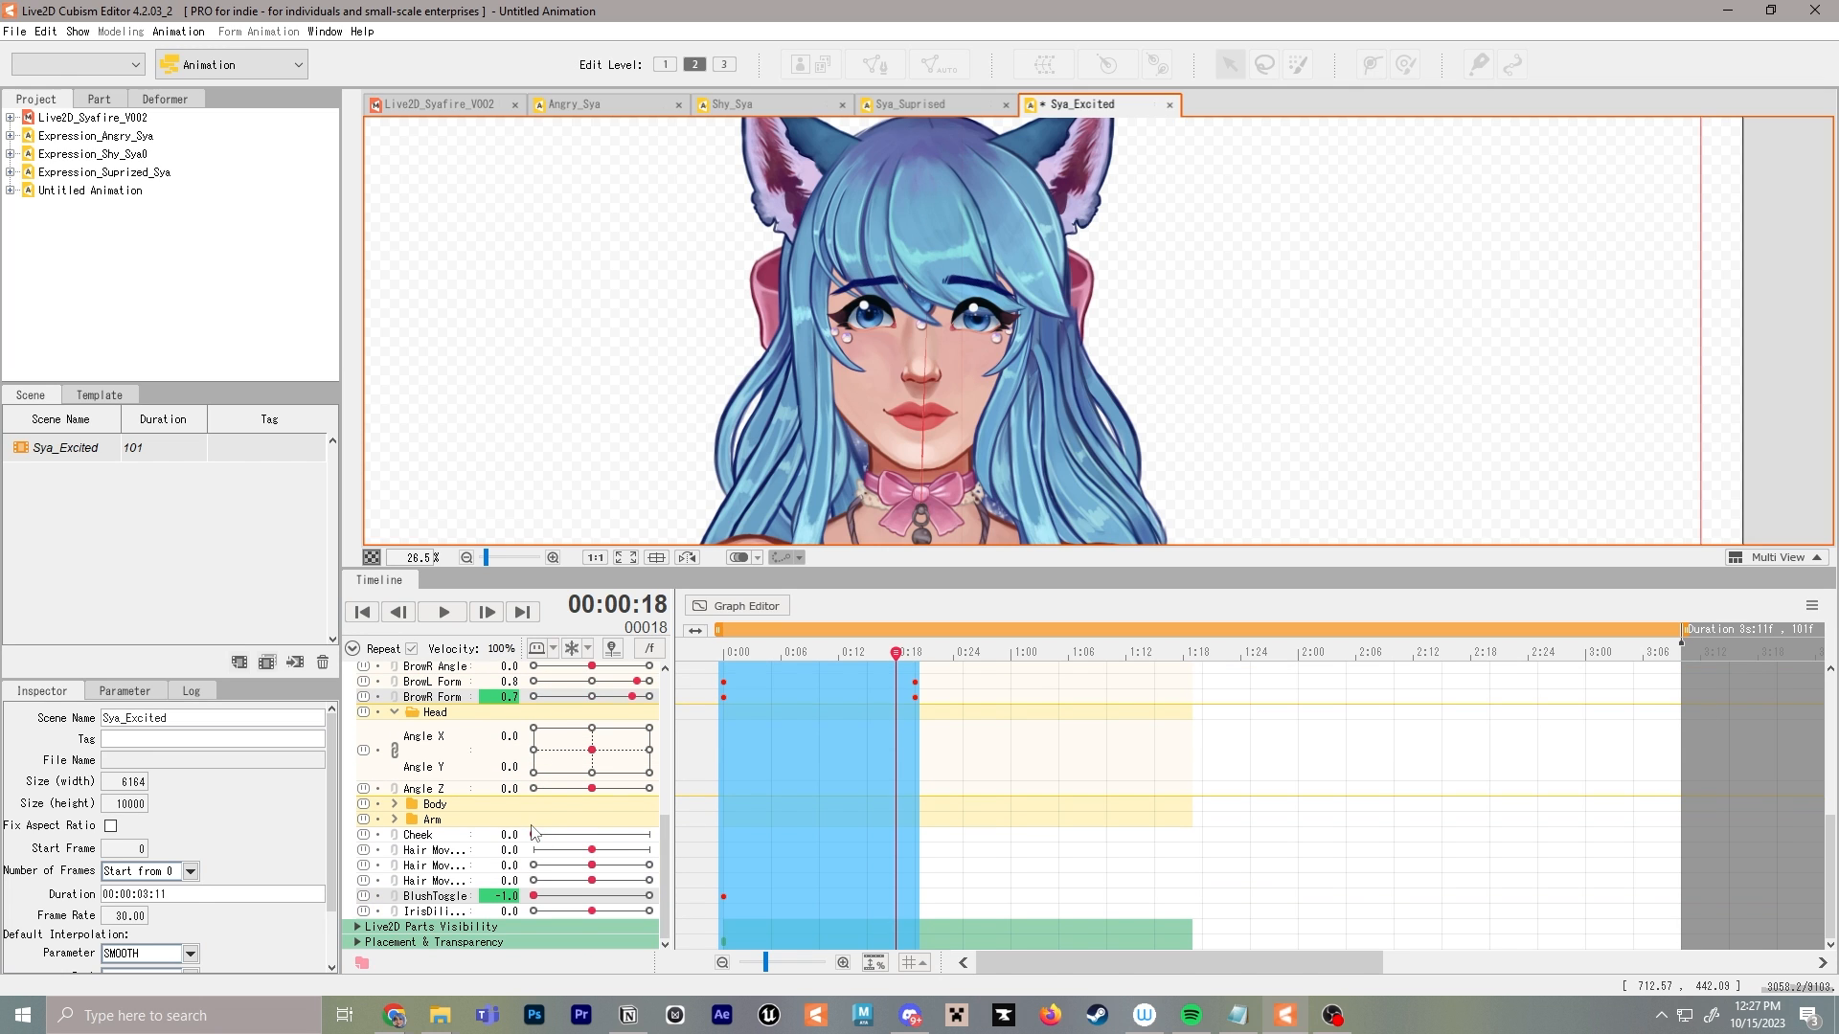
pyautogui.scroll(5, 574, 825)
pyautogui.moveTo(896, 653); pyautogui.dragTo(915, 653)
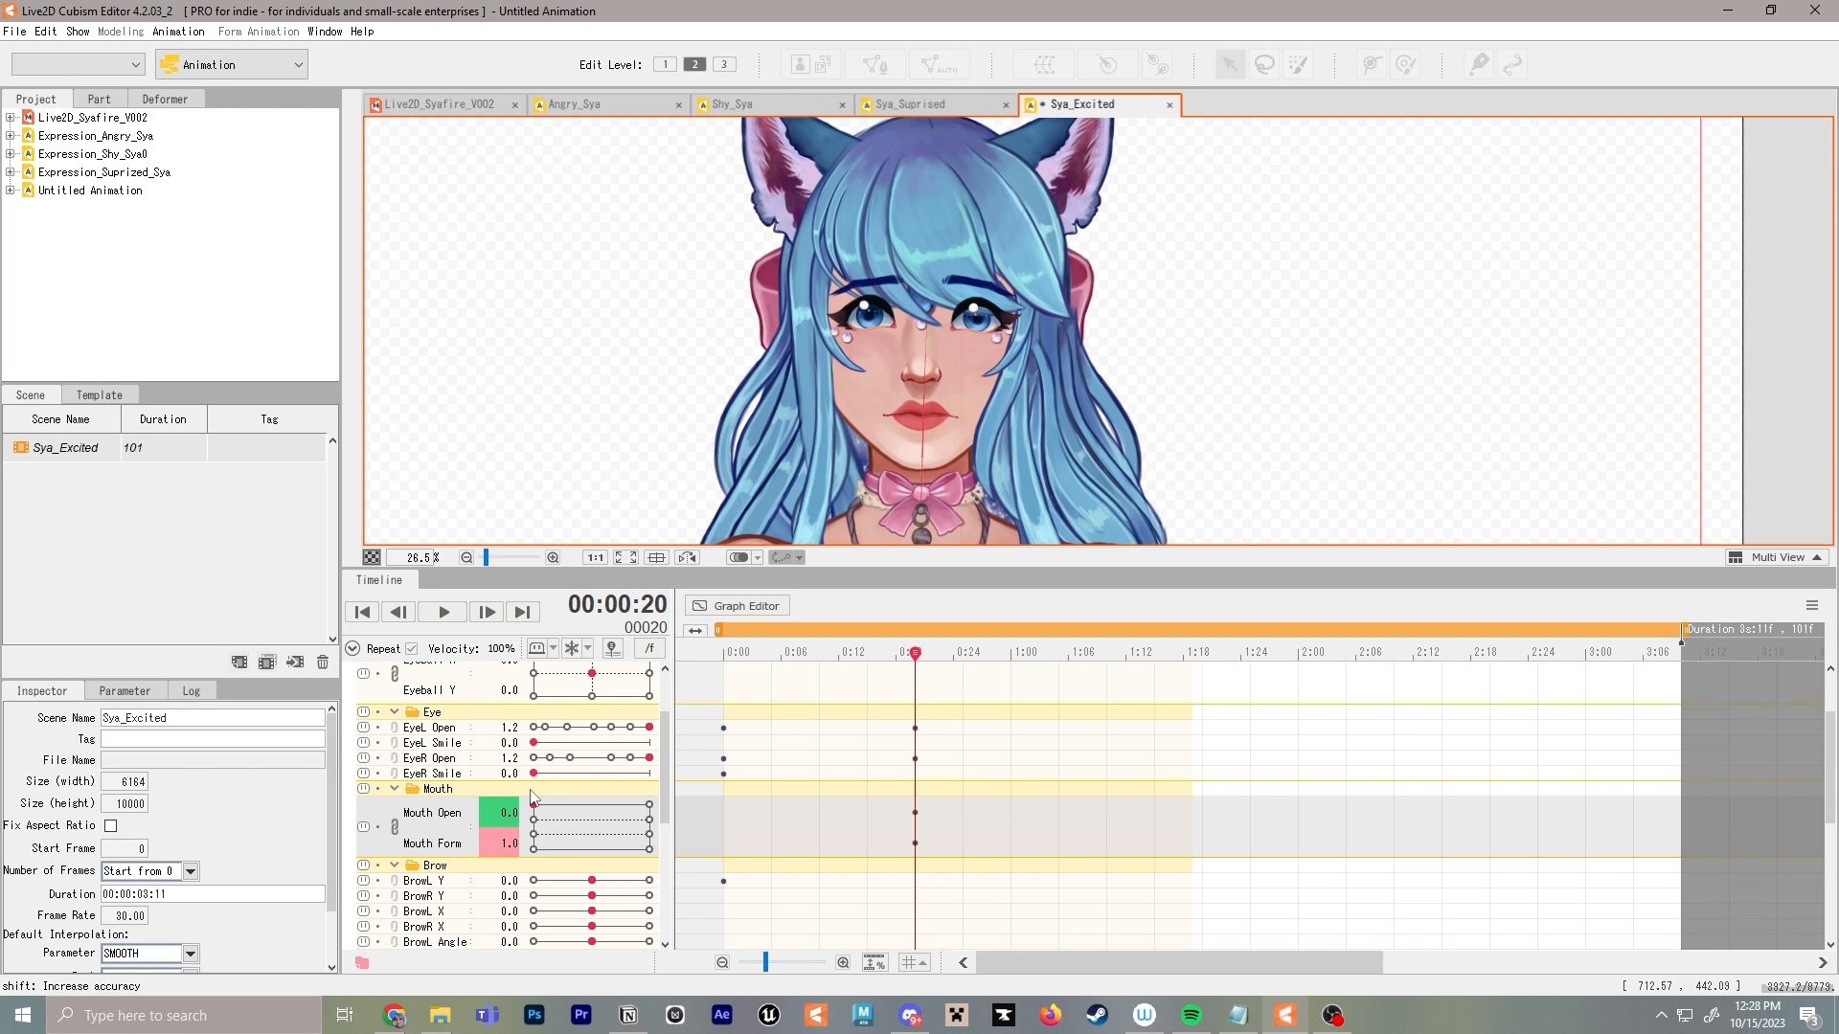
pyautogui.moveTo(915, 653)
pyautogui.mouseDown()
pyautogui.moveTo(717, 630)
pyautogui.moveTo(954, 629)
pyautogui.moveTo(722, 629)
pyautogui.moveTo(934, 632)
pyautogui.moveTo(690, 651)
pyautogui.moveTo(905, 640)
pyautogui.mouseUp()
pyautogui.scroll(-6, 917, 636)
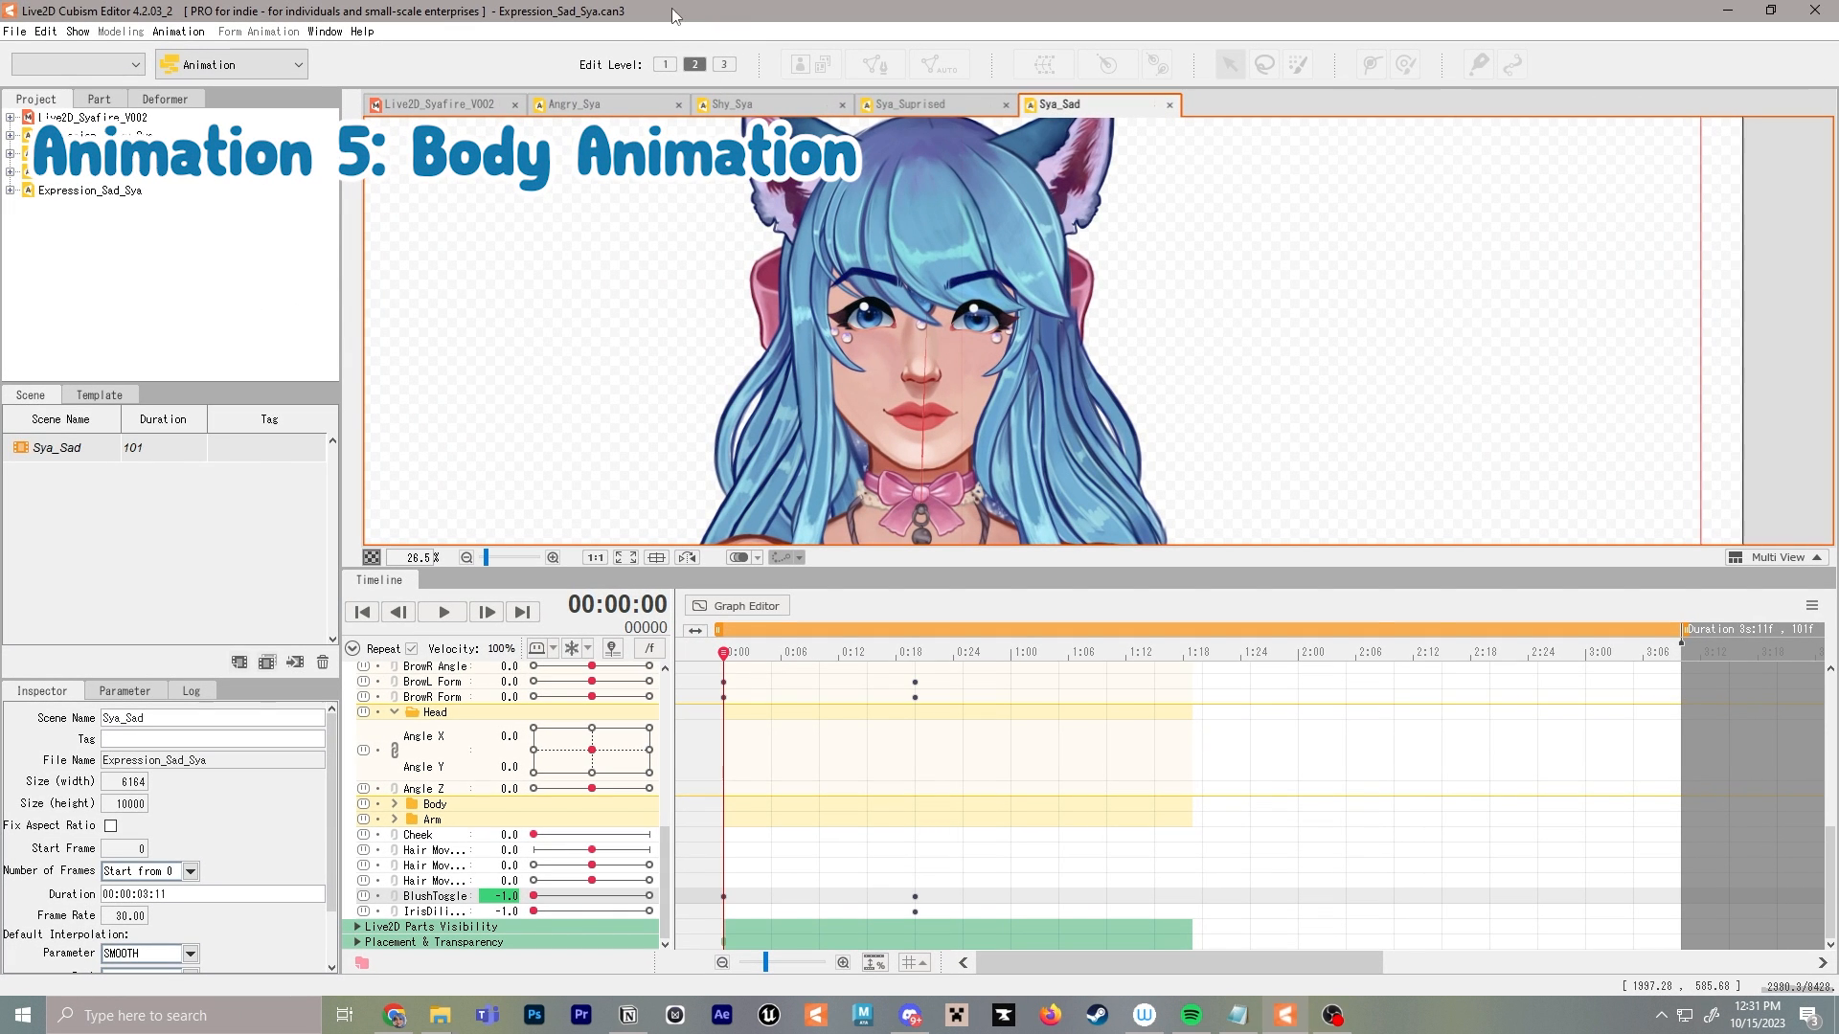
# Create a new animation for the body movement, with SDK (Others) as the target version
pyautogui.click(14, 31)
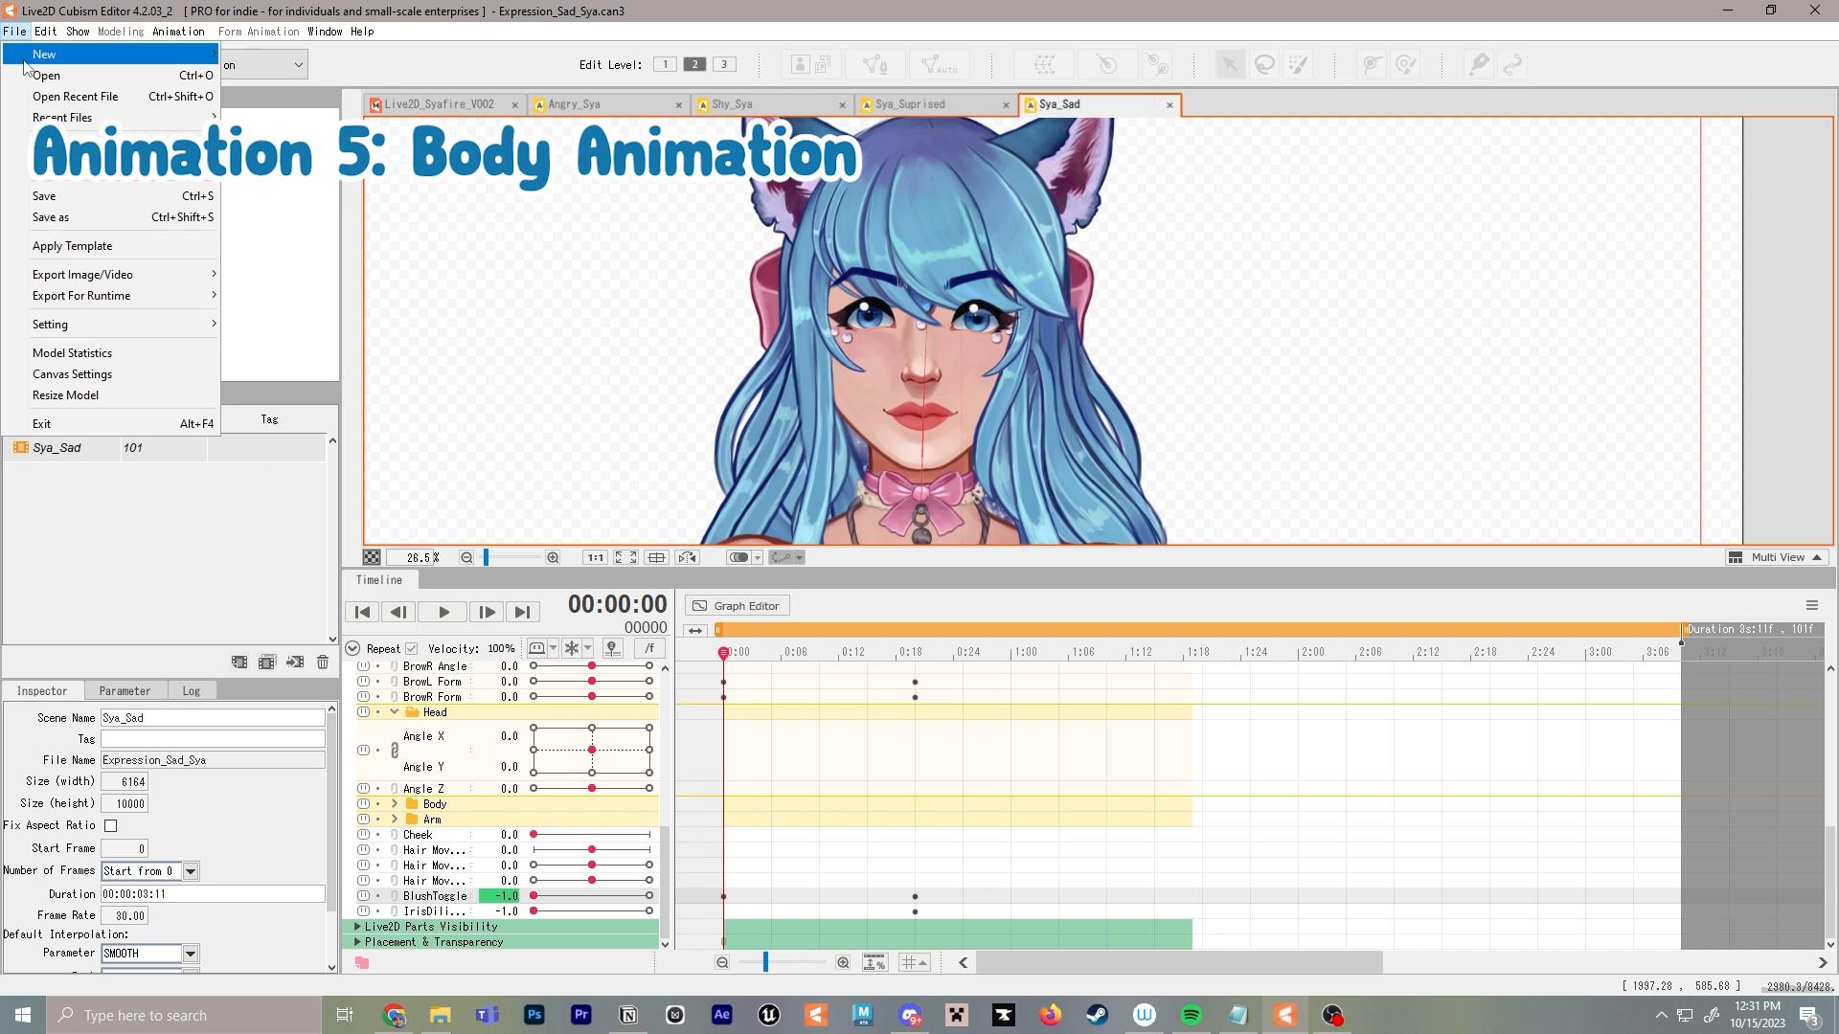
pyautogui.moveTo(29, 54)
pyautogui.click(263, 73)
pyautogui.click(862, 388)
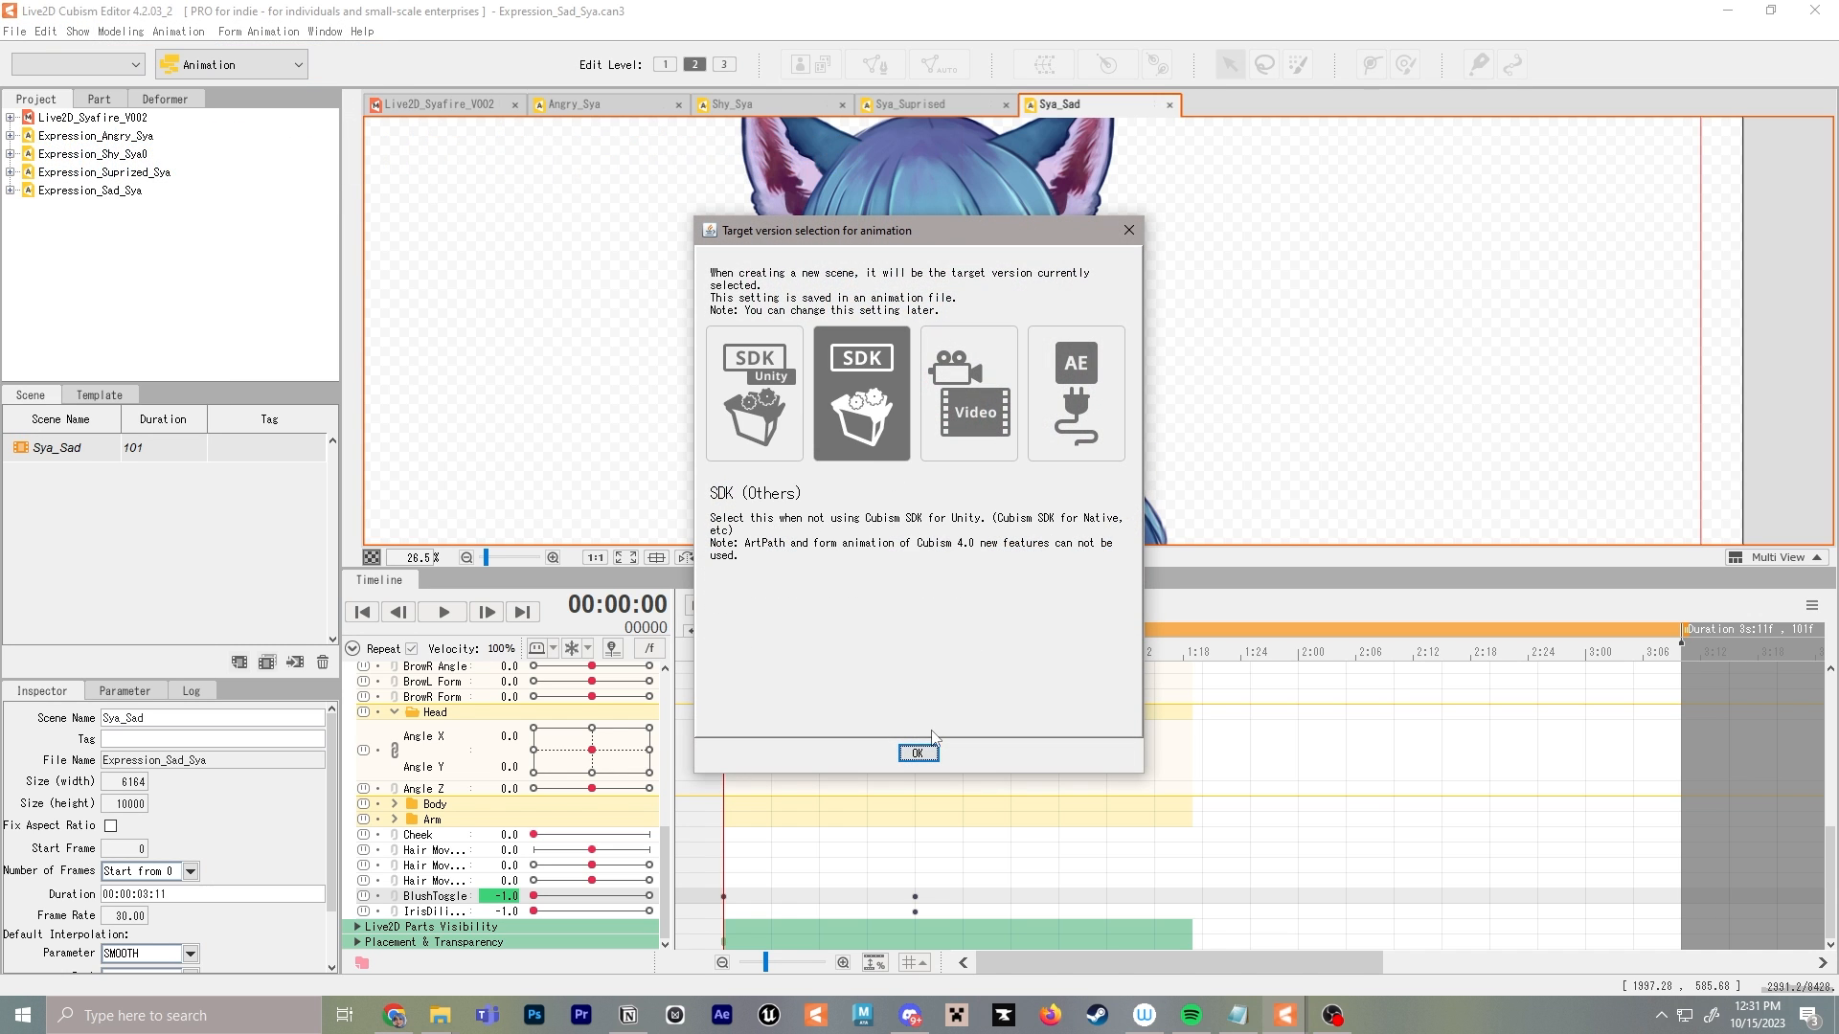
pyautogui.click(921, 753)
# Set the new scene's size to 6164 wide and 10000 high with the fixed aspect ratio turned off
pyautogui.click(129, 781)
pyautogui.write('6164')
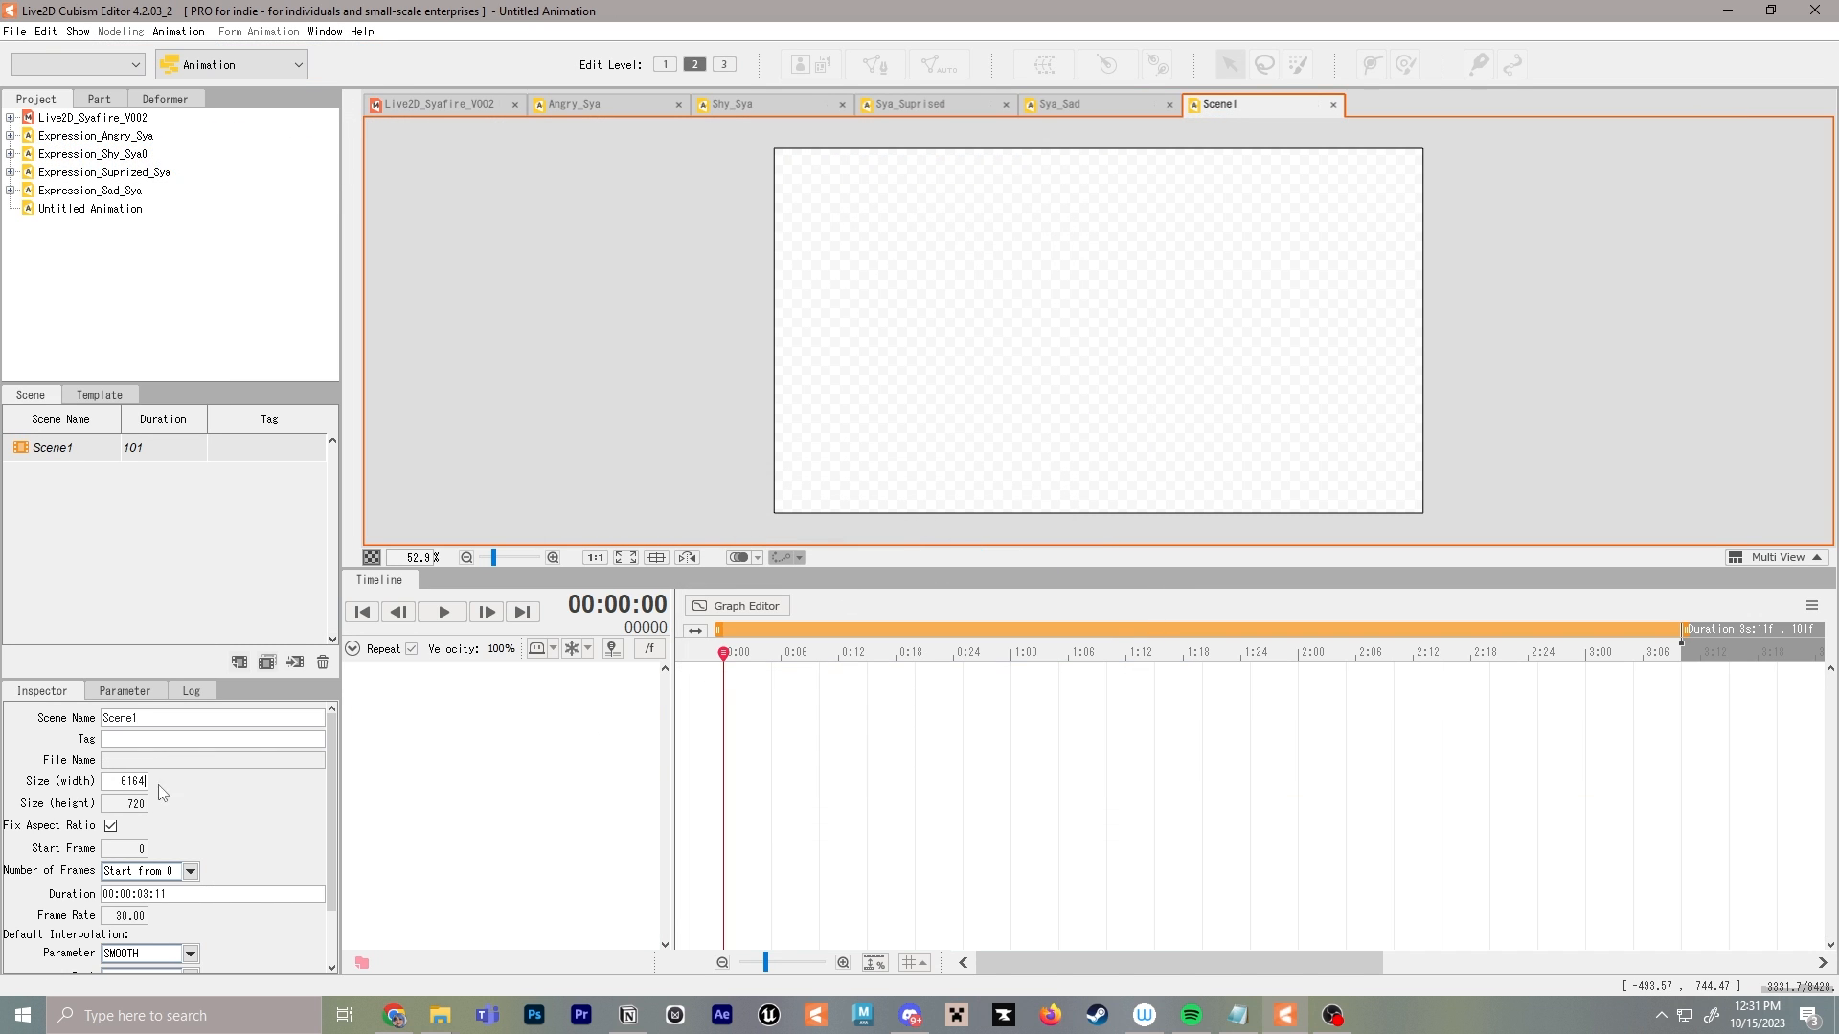
pyautogui.click(110, 825)
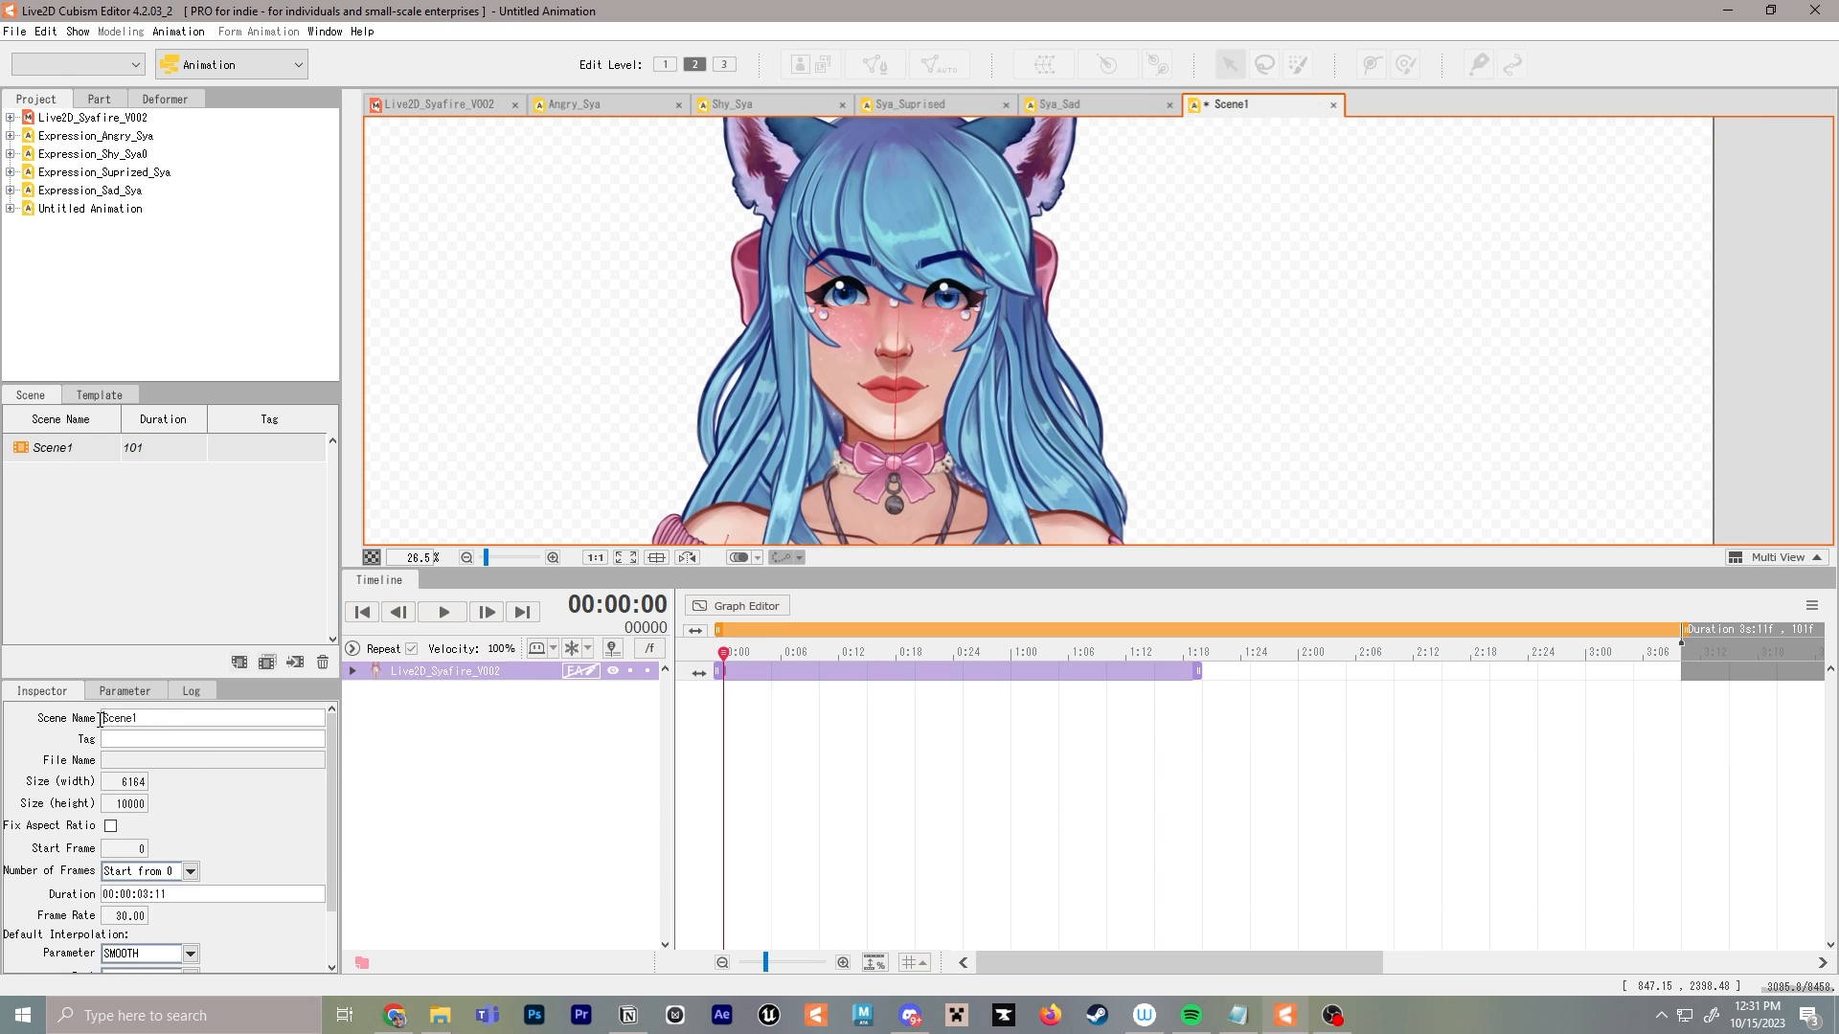
# Rename the scene as Arm_Happy and expand the model's parameter and parts visibility tracks
pyautogui.click(164, 722)
pyautogui.write('Arm_Happy')
pyautogui.click(353, 672)
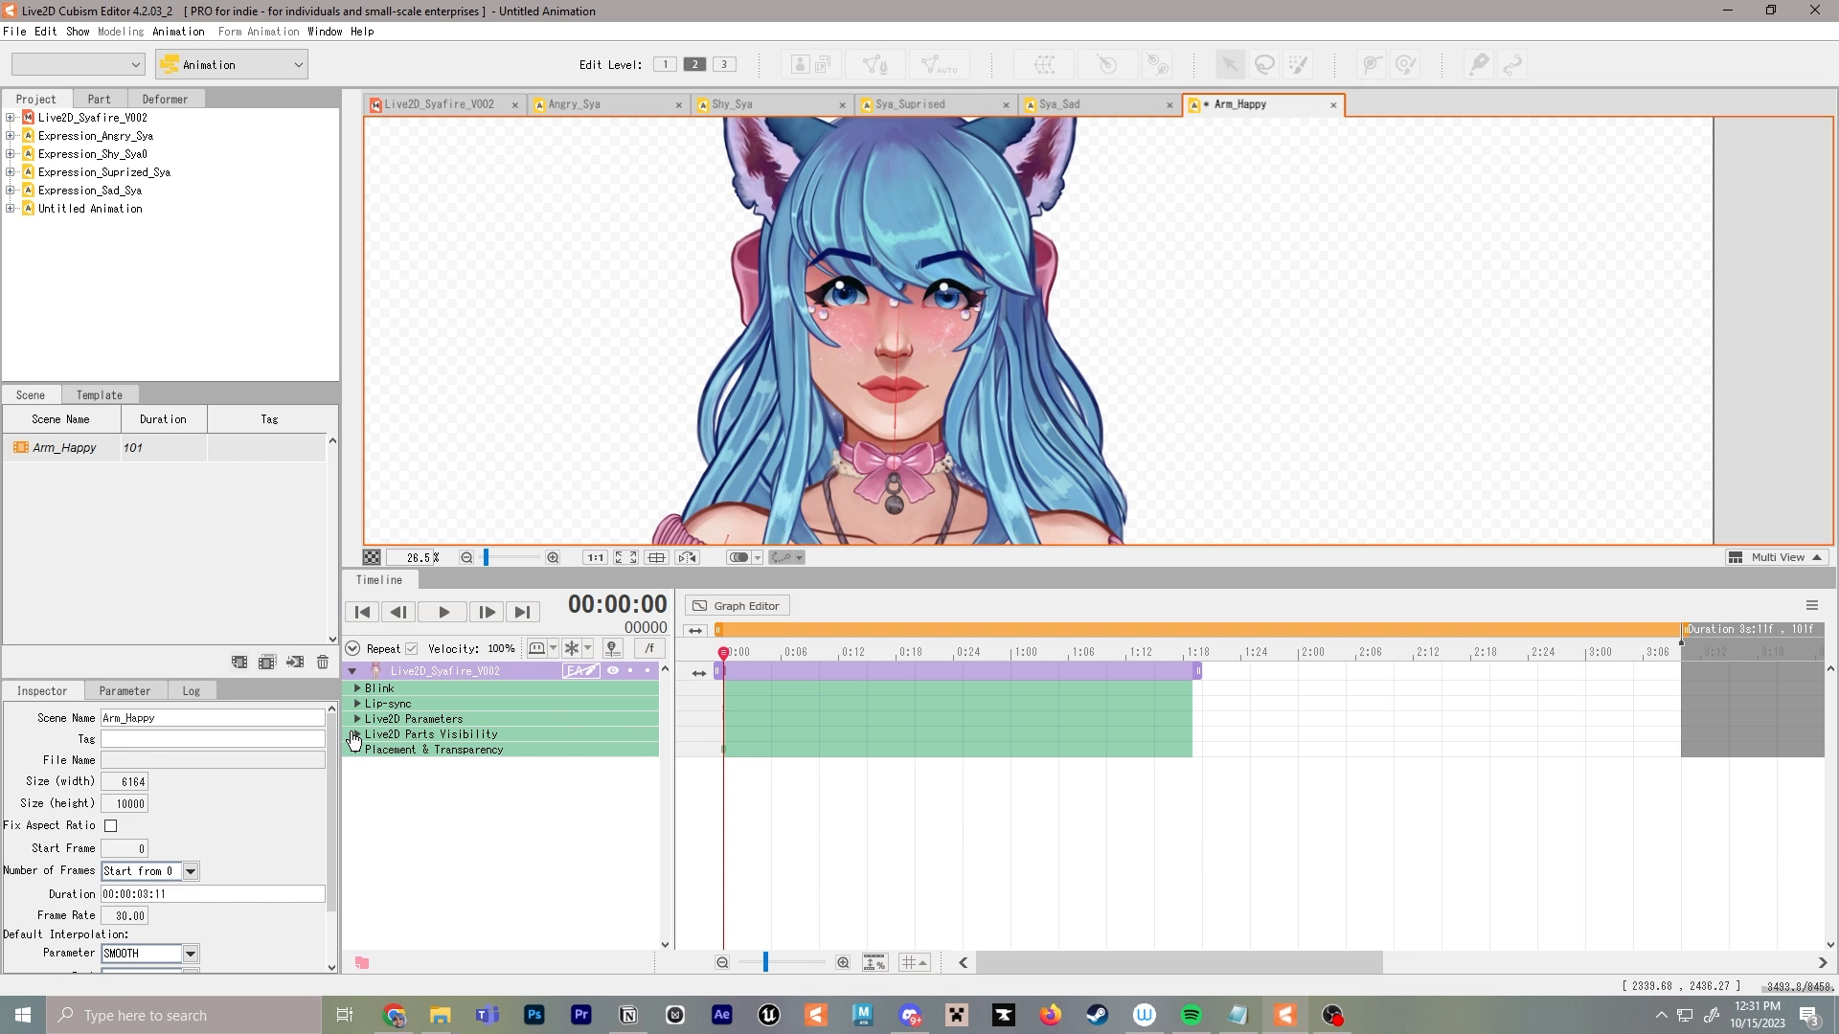
pyautogui.click(357, 734)
pyautogui.click(357, 719)
pyautogui.scroll(-2, 550, 731)
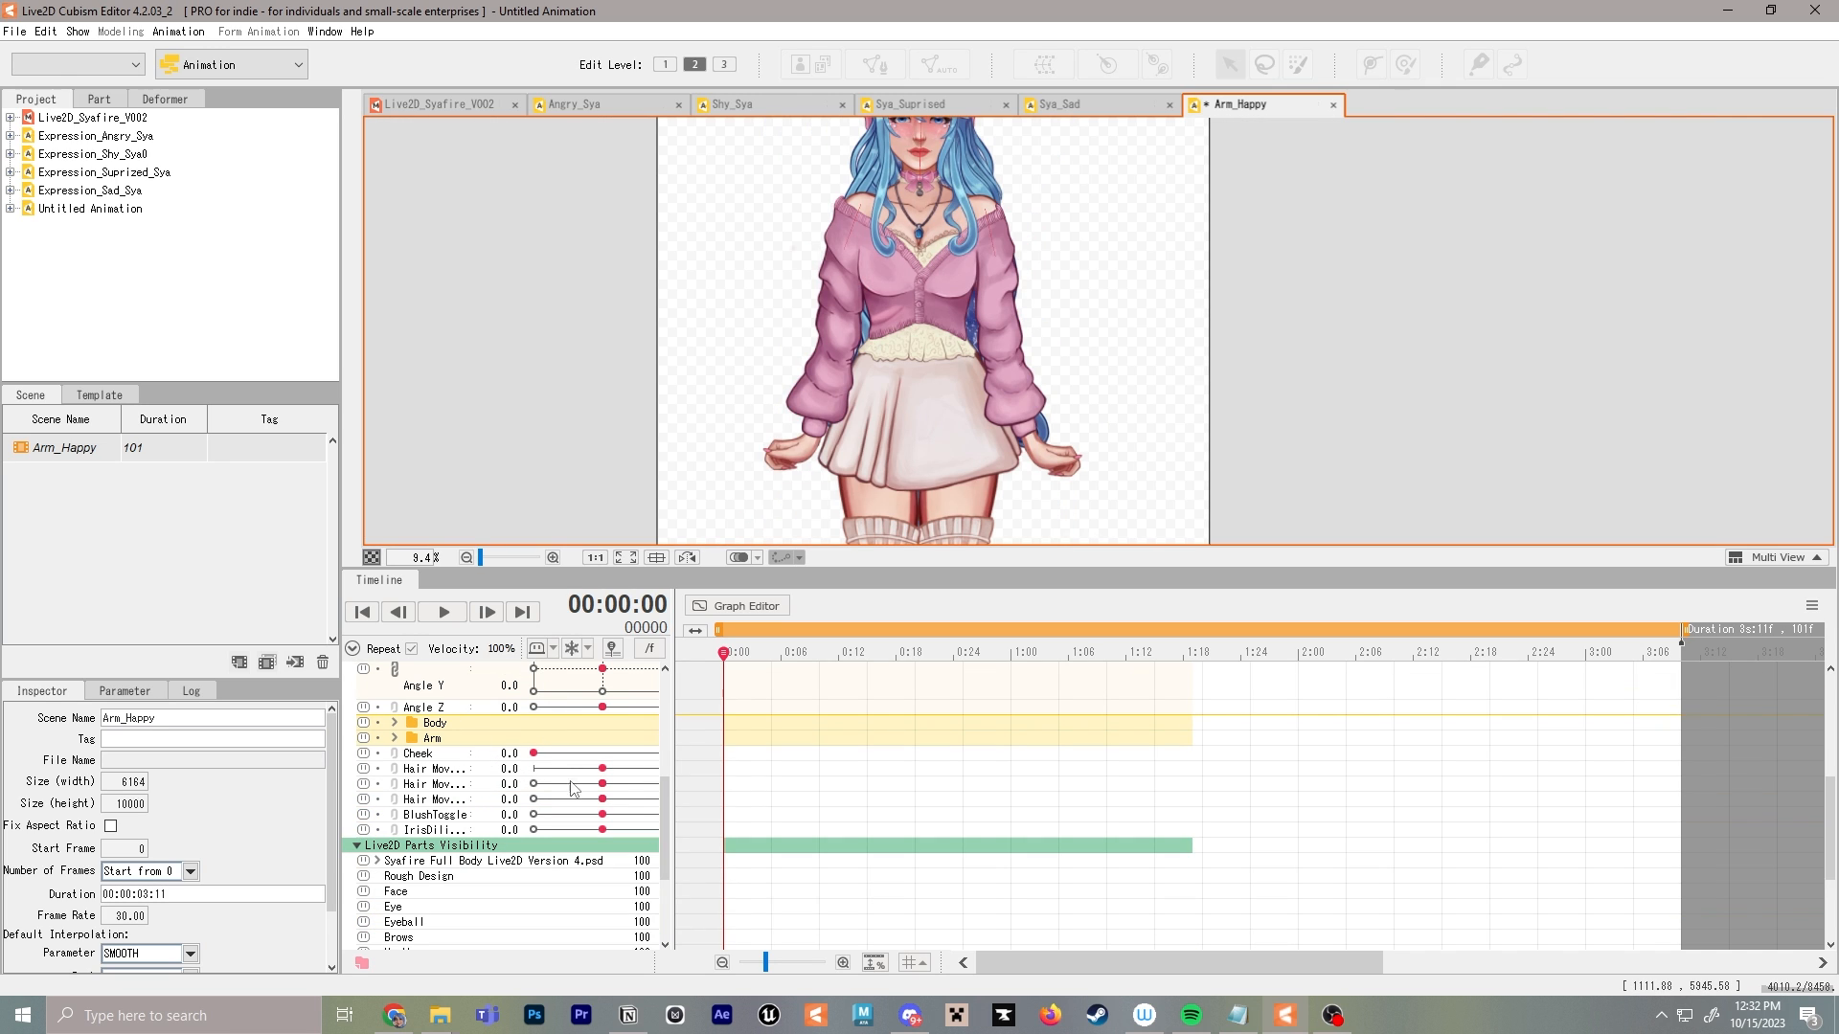
# Key Arm Up at 10.0 on frame 20 and at 0.0 on frame 0
pyautogui.moveTo(900, 653); pyautogui.dragTo(916, 652)
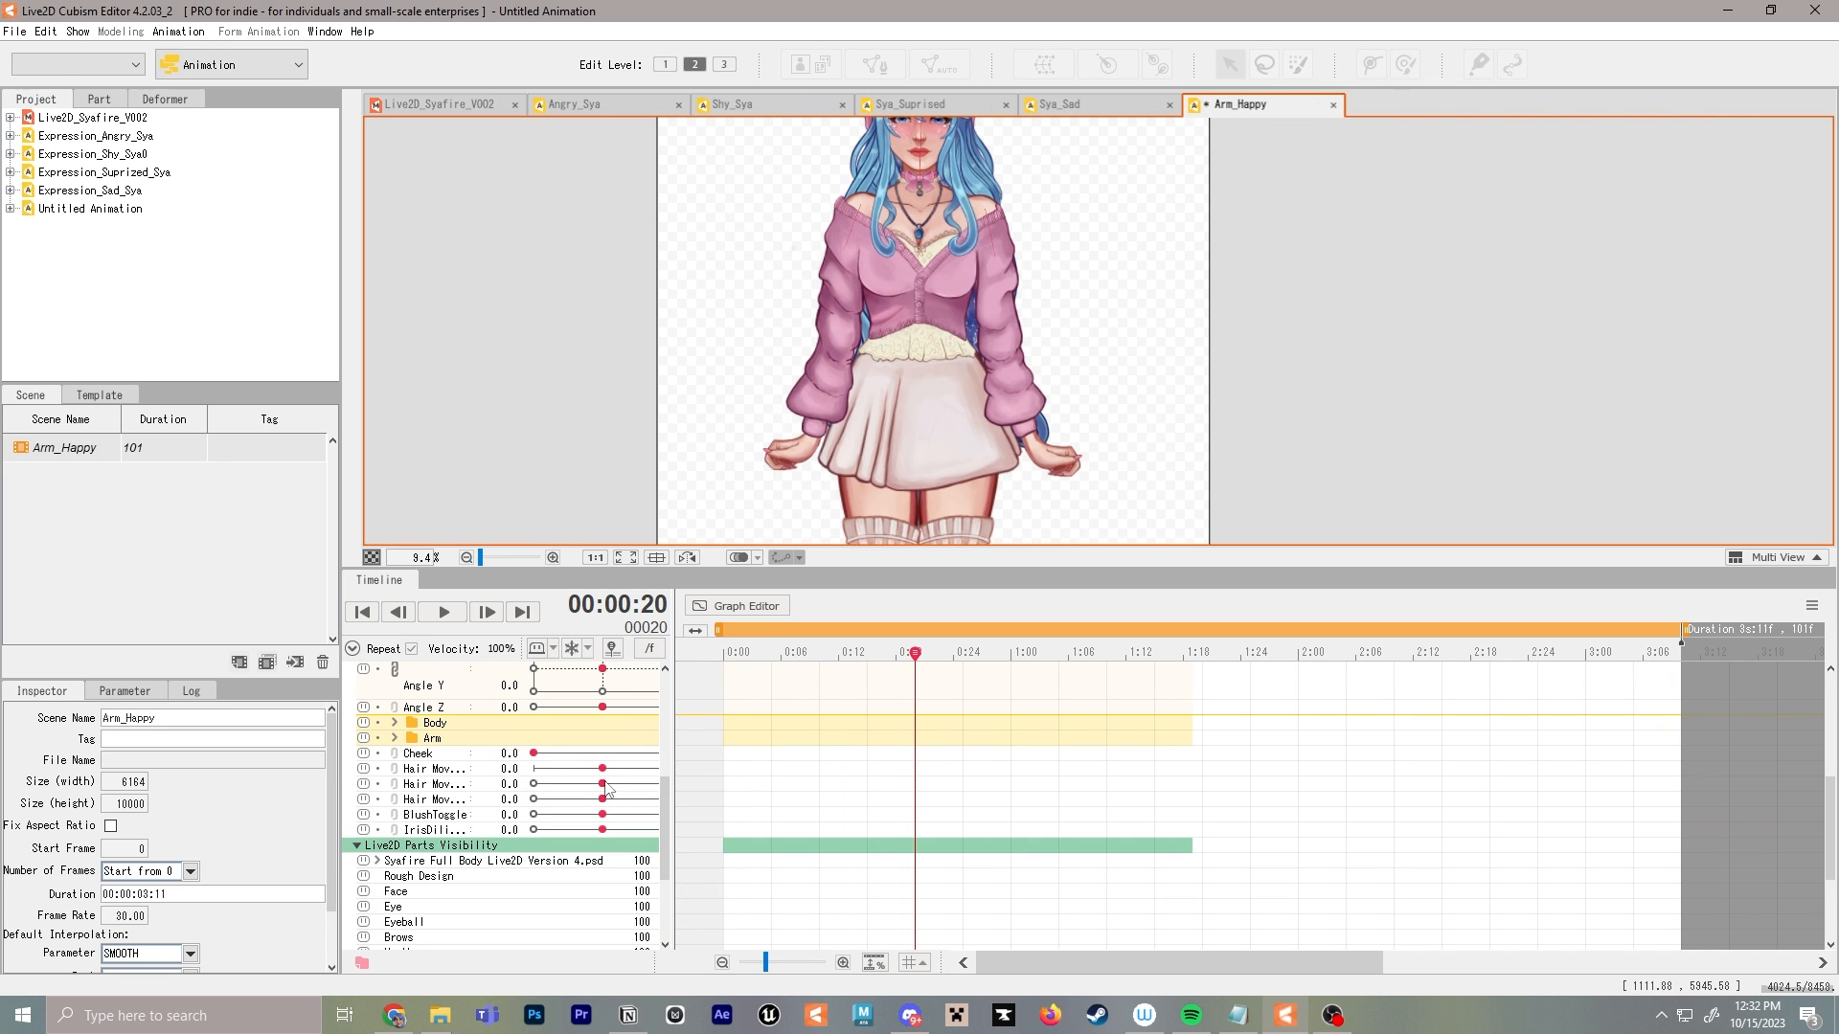
pyautogui.moveTo(674, 842); pyautogui.dragTo(732, 843)
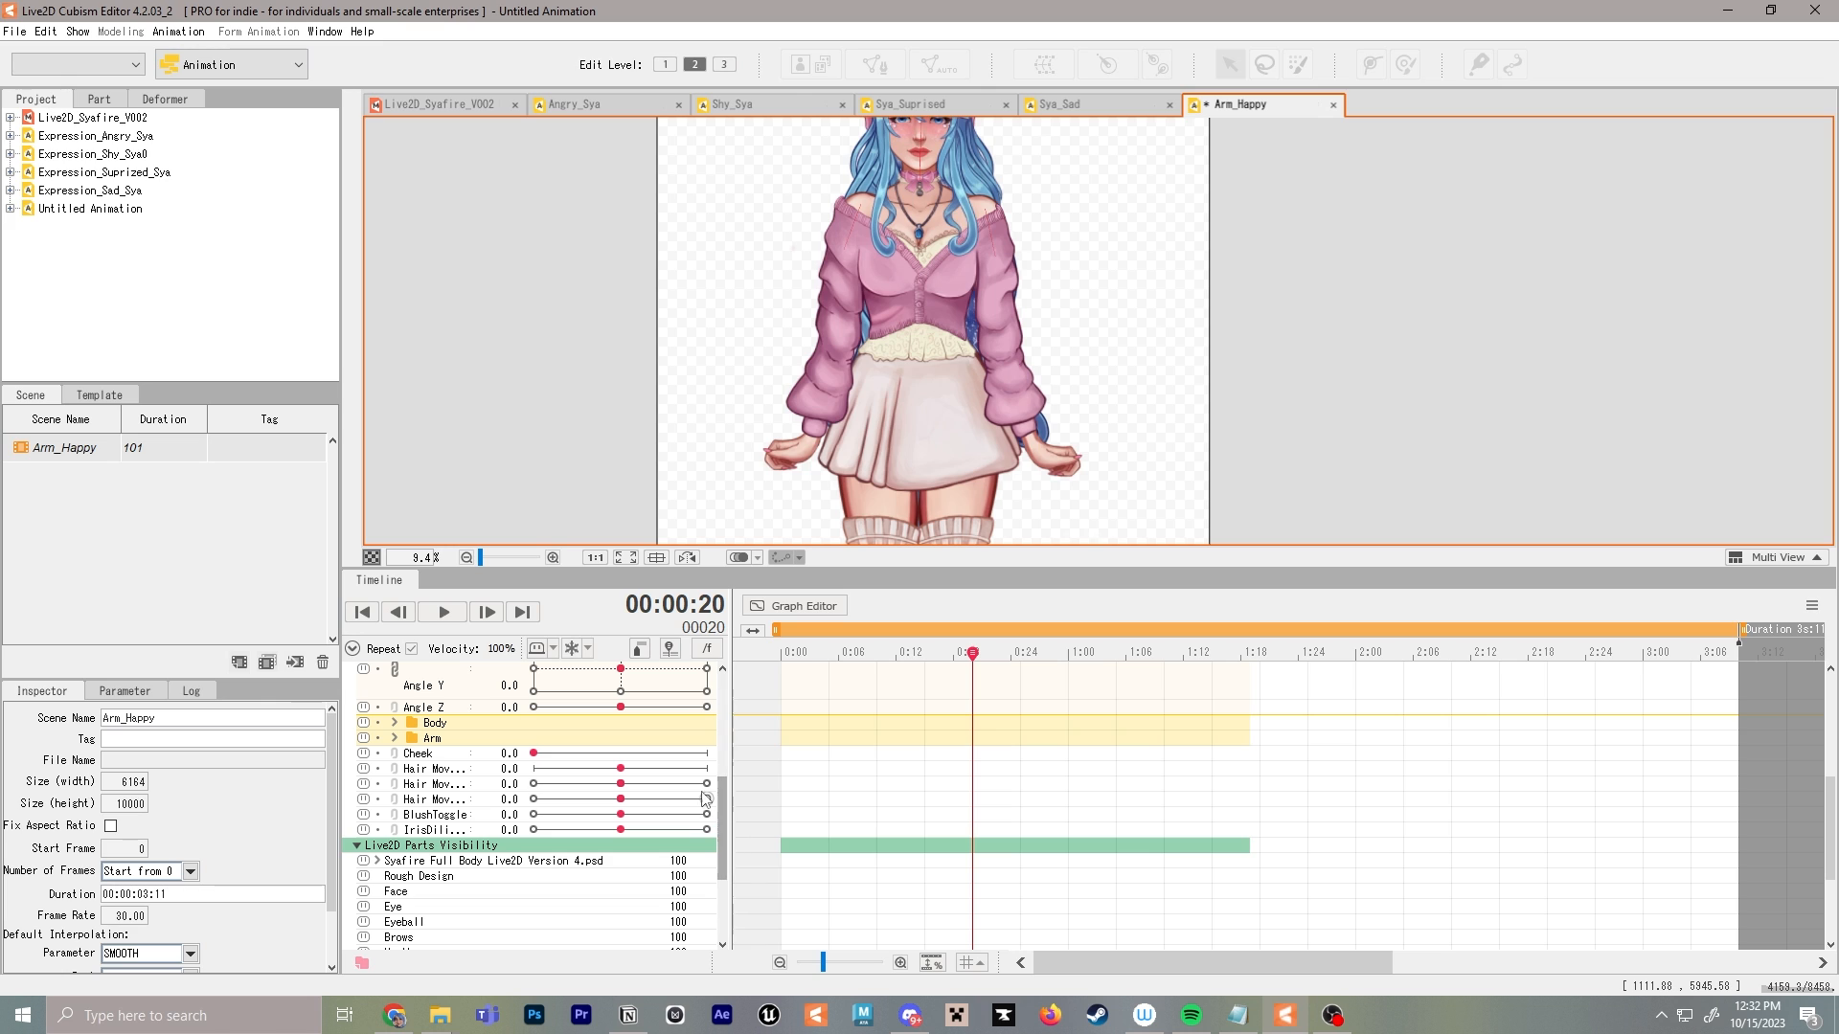
pyautogui.moveTo(623, 783)
pyautogui.mouseDown()
pyautogui.moveTo(702, 784)
pyautogui.moveTo(654, 784)
pyautogui.mouseUp()
pyautogui.moveTo(692, 754); pyautogui.dragTo(650, 756)
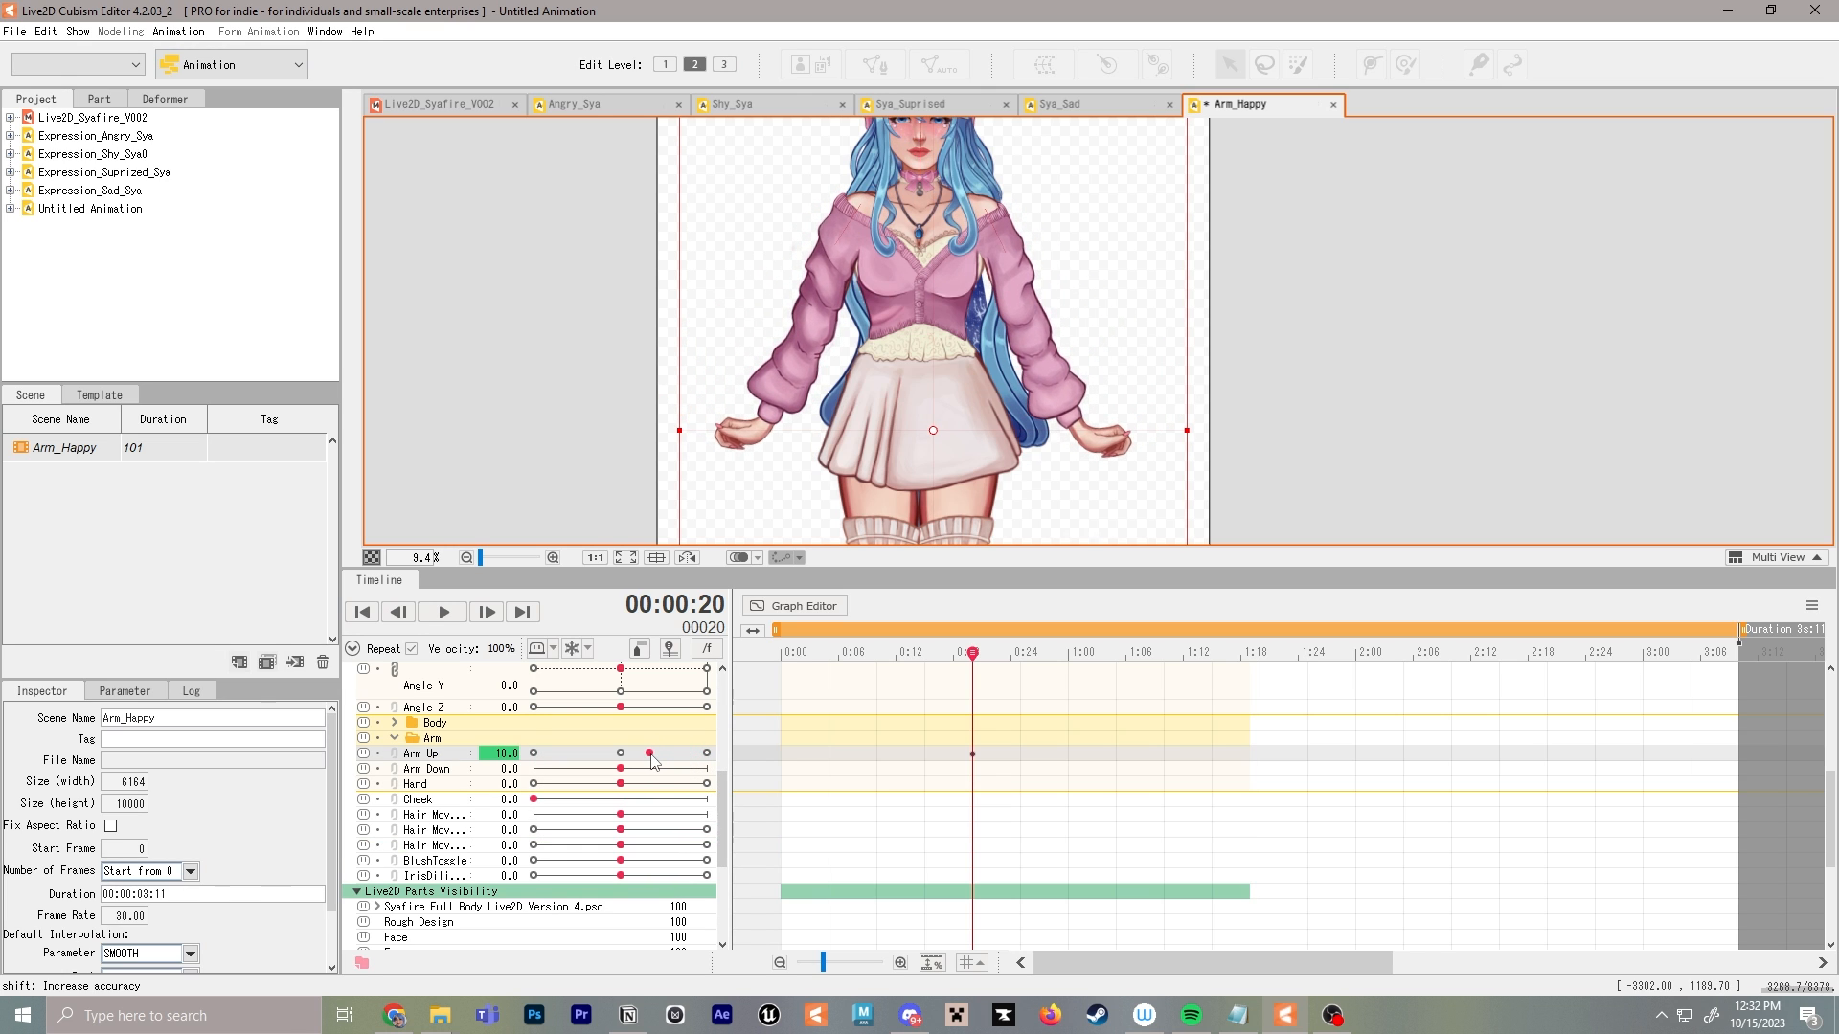
pyautogui.moveTo(973, 652); pyautogui.dragTo(771, 651)
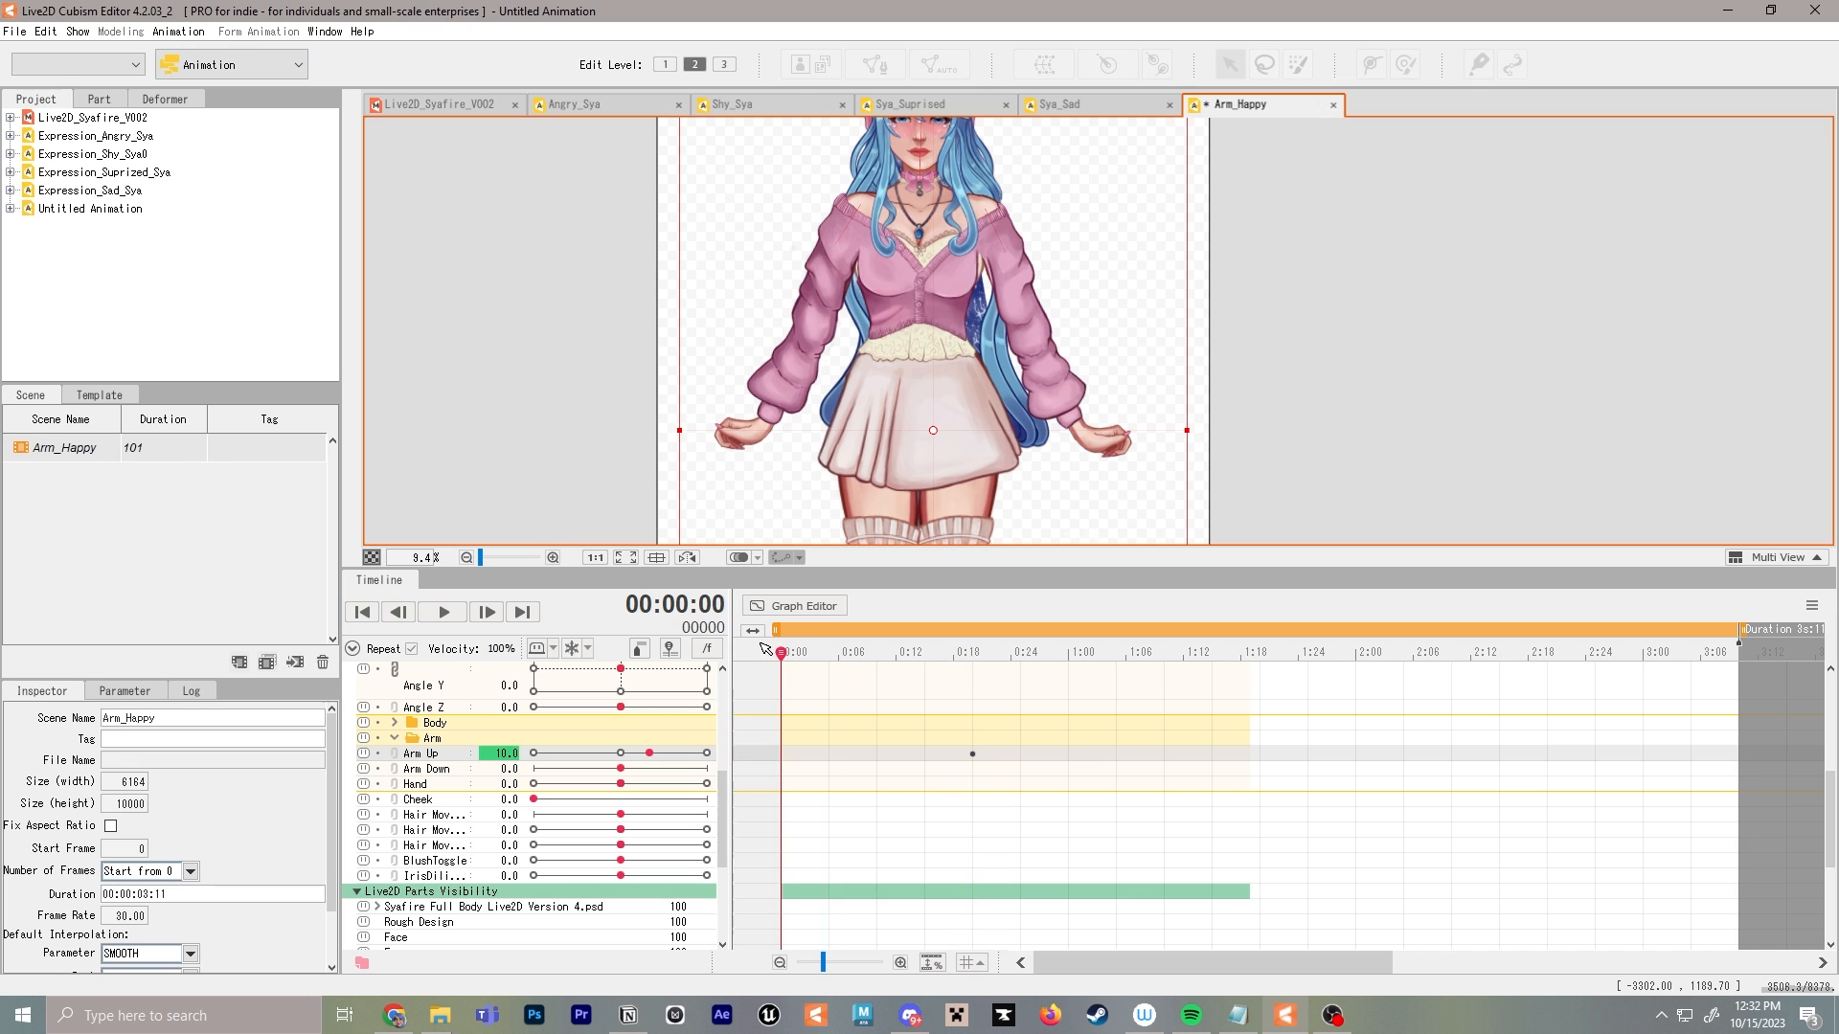
pyautogui.moveTo(638, 755); pyautogui.dragTo(627, 757)
# Examine the arm movement between frames 0 and 20 on the full figure and up close
pyautogui.moveTo(782, 652); pyautogui.dragTo(877, 643)
pyautogui.moveTo(928, 256); pyautogui.dragTo(927, 408)
pyautogui.scroll(-5, 927, 407)
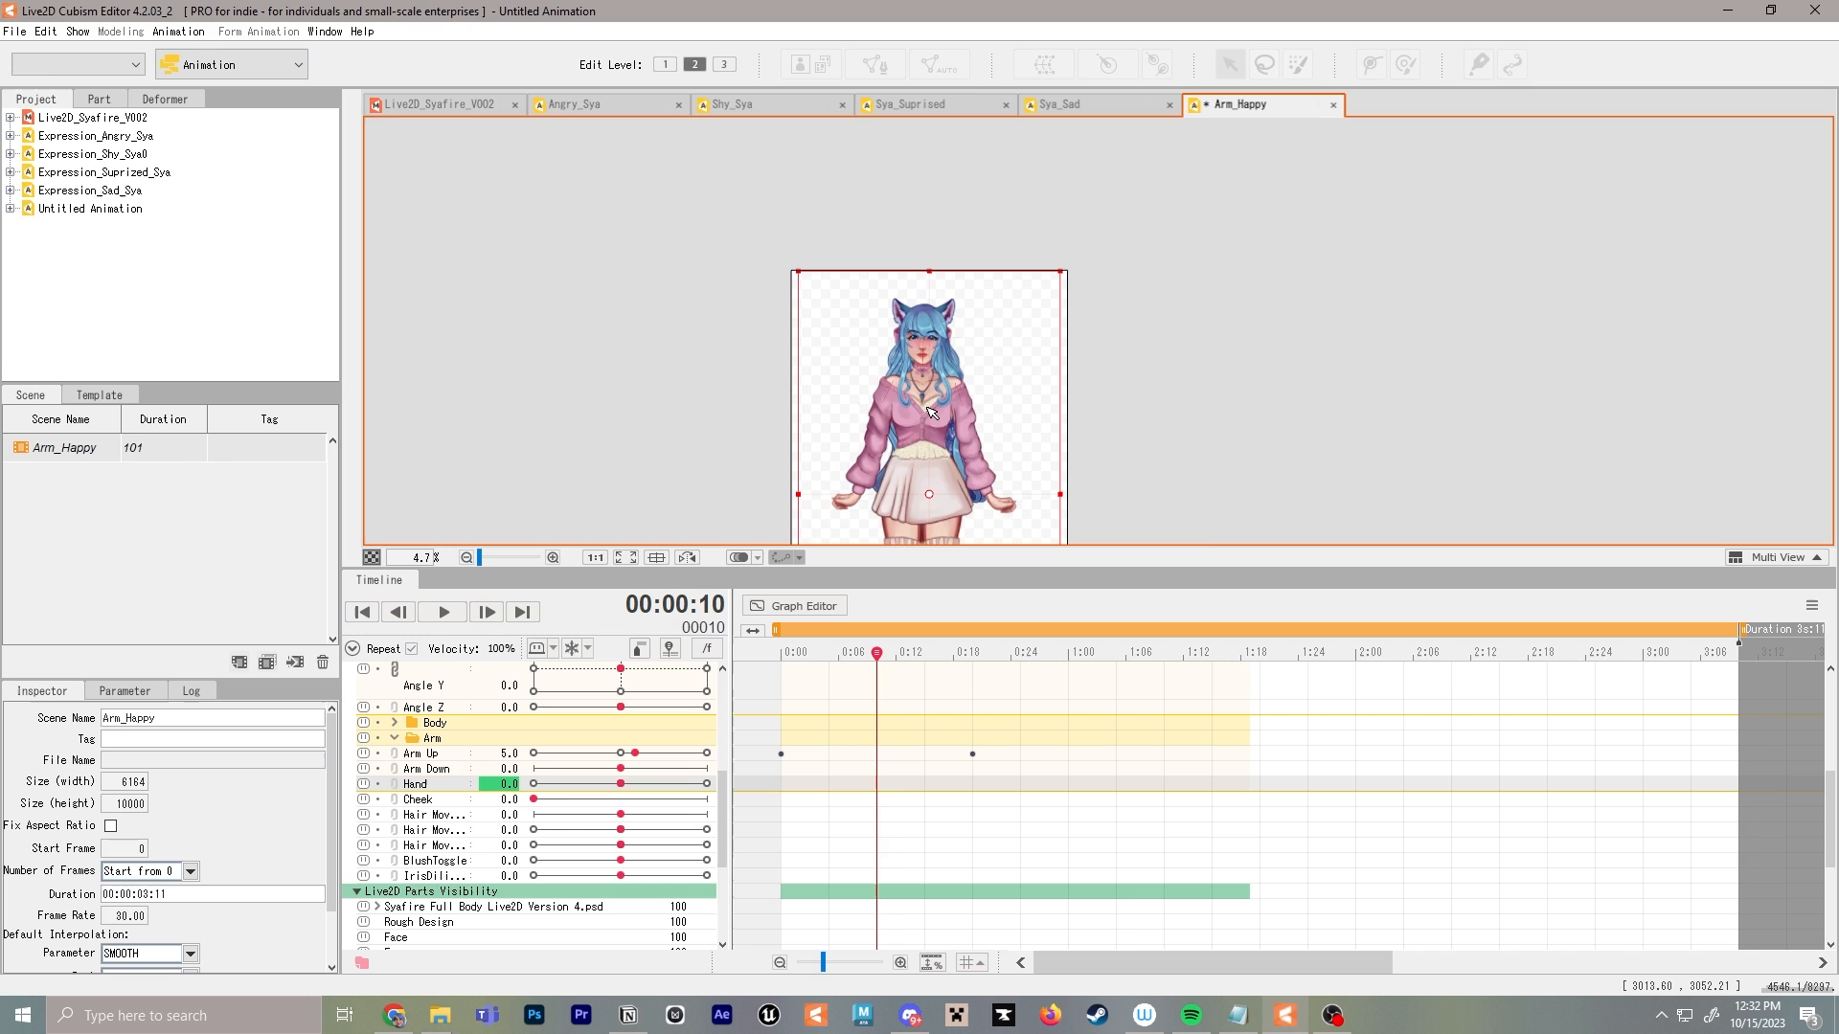
pyautogui.scroll(5, 927, 407)
pyautogui.scroll(2, 929, 412)
pyautogui.moveTo(873, 659); pyautogui.dragTo(926, 652)
pyautogui.scroll(-2, 1030, 507)
pyautogui.moveTo(1027, 507); pyautogui.dragTo(1021, 297)
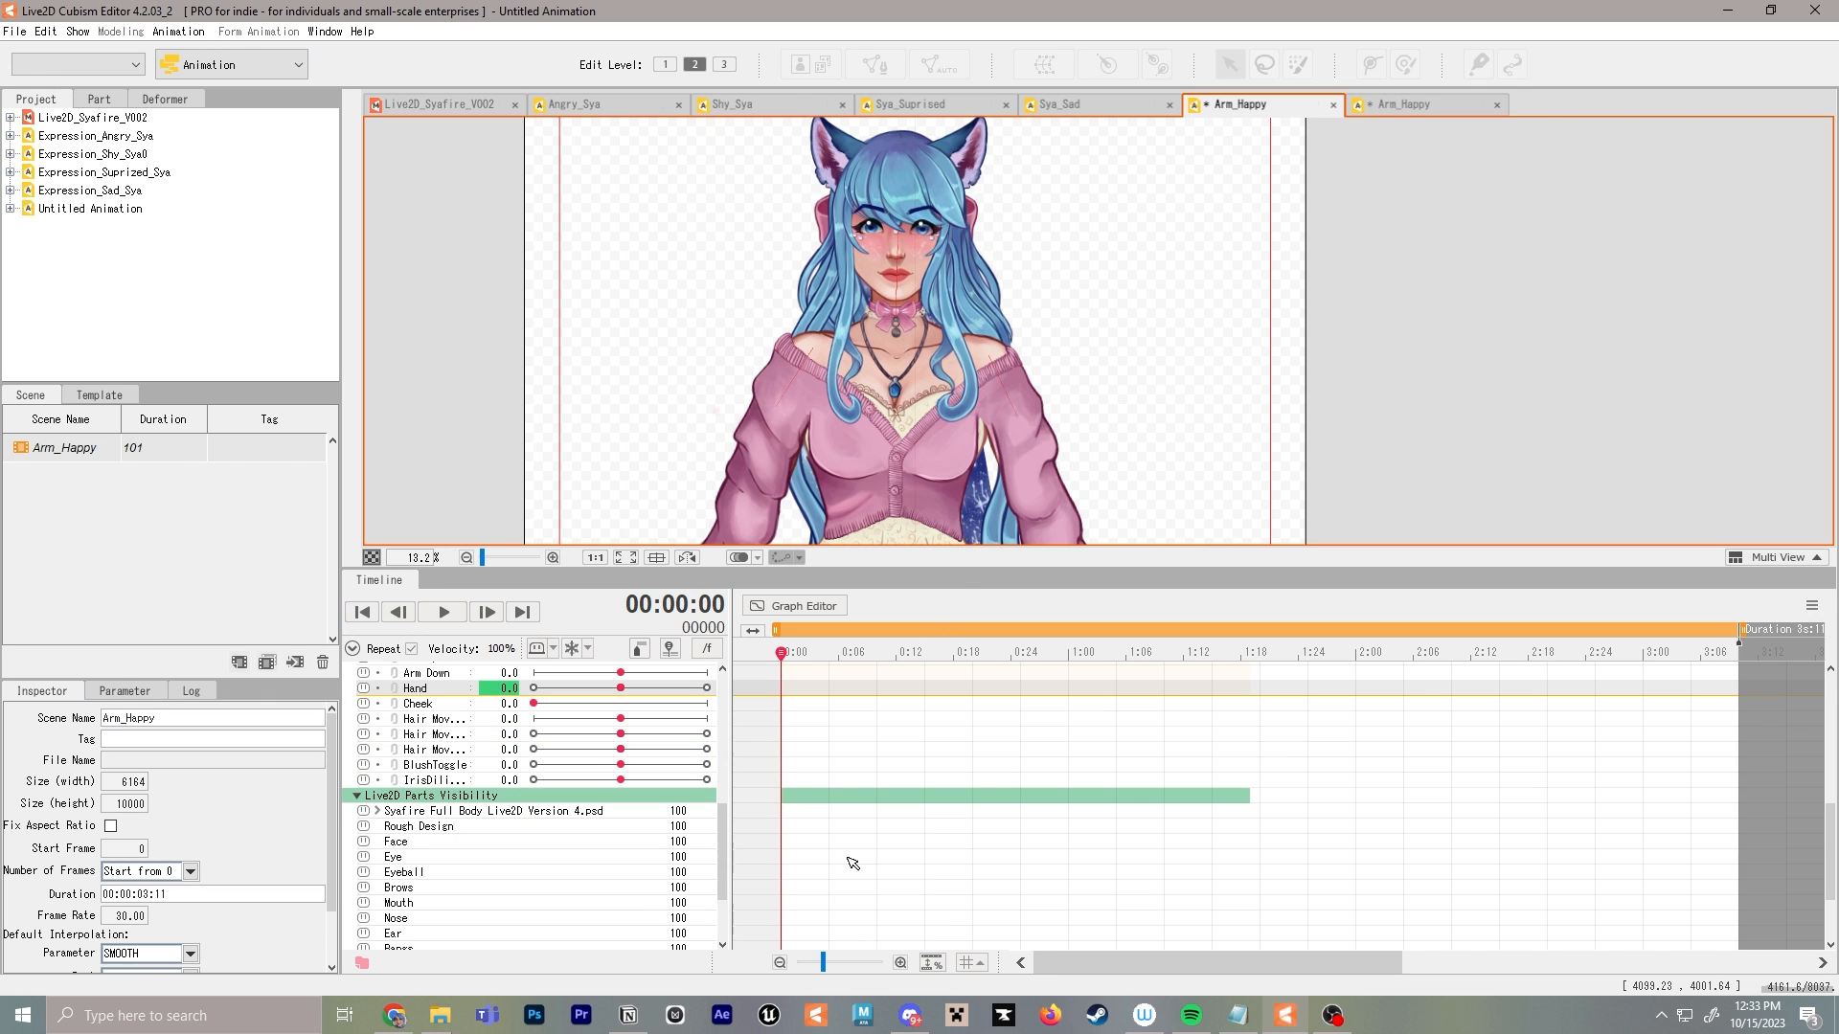
# Copy the Arm Up keyframes on frames 0 and 20 of Arm_Happy, and close the duplicate Arm_Happy scene
pyautogui.scroll(-2, 867, 838)
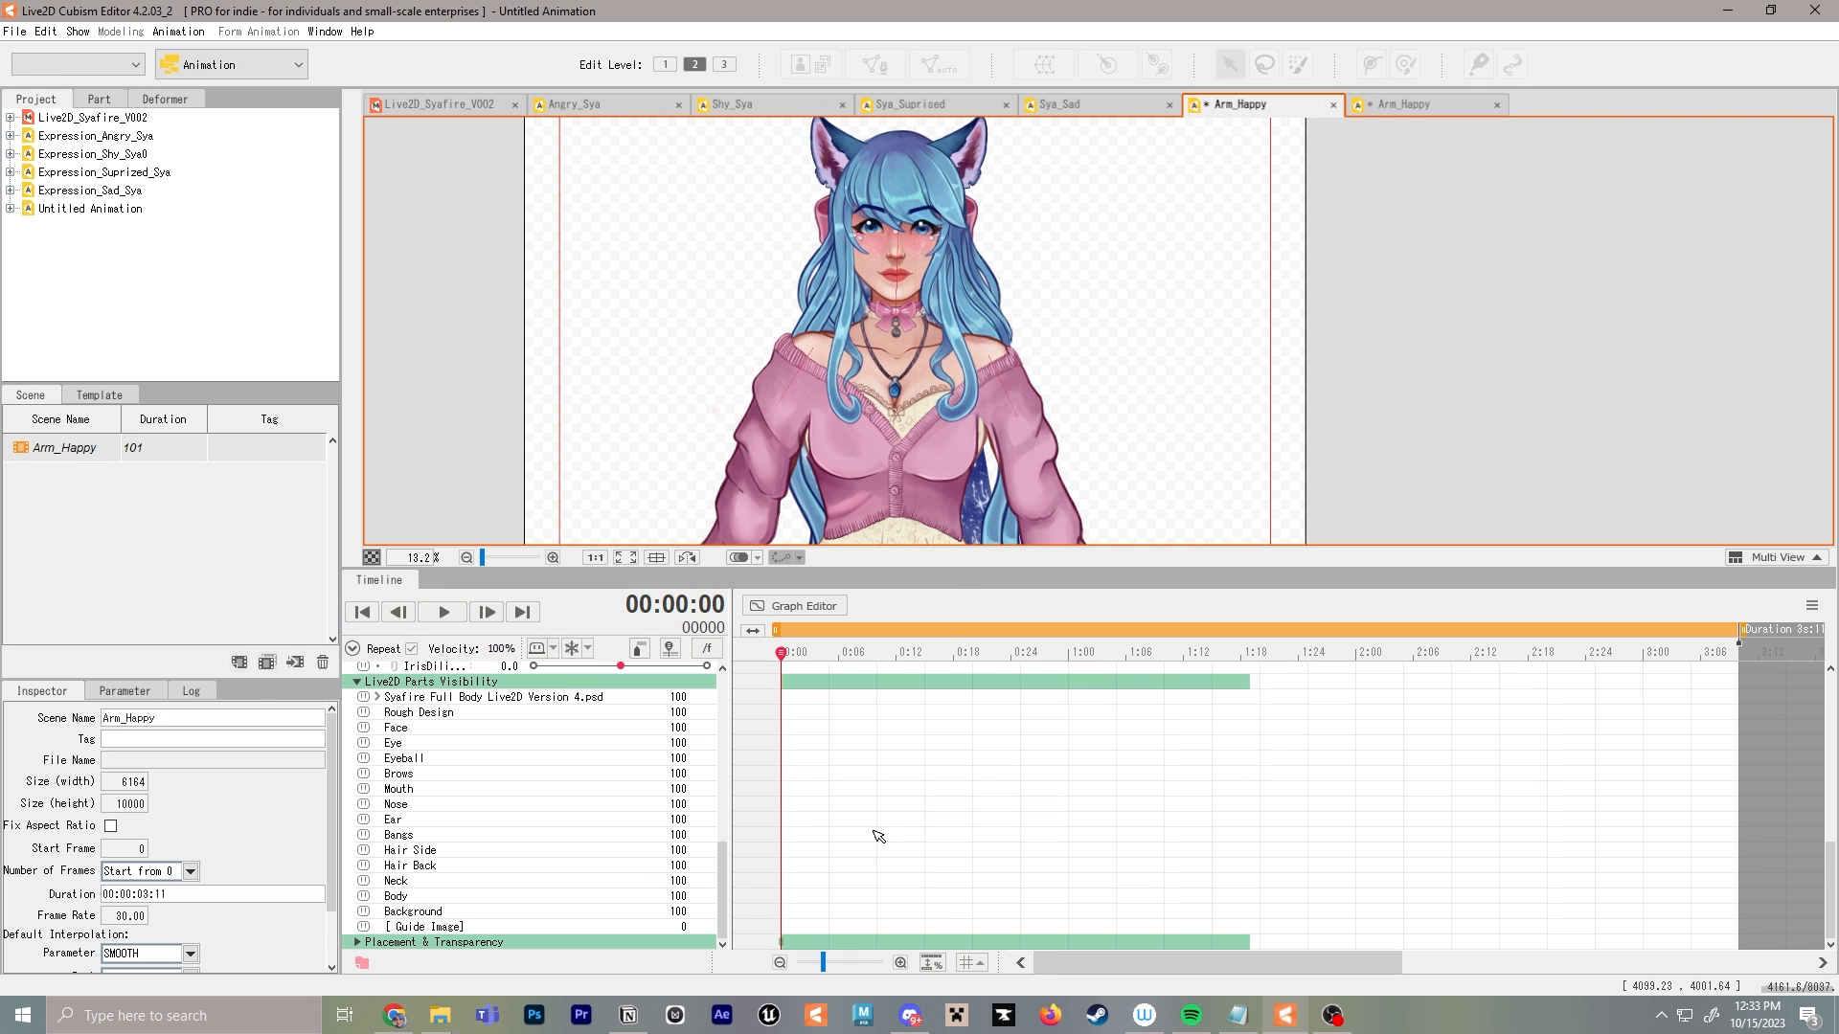
pyautogui.scroll(6, 810, 833)
pyautogui.moveTo(621, 804); pyautogui.dragTo(590, 805)
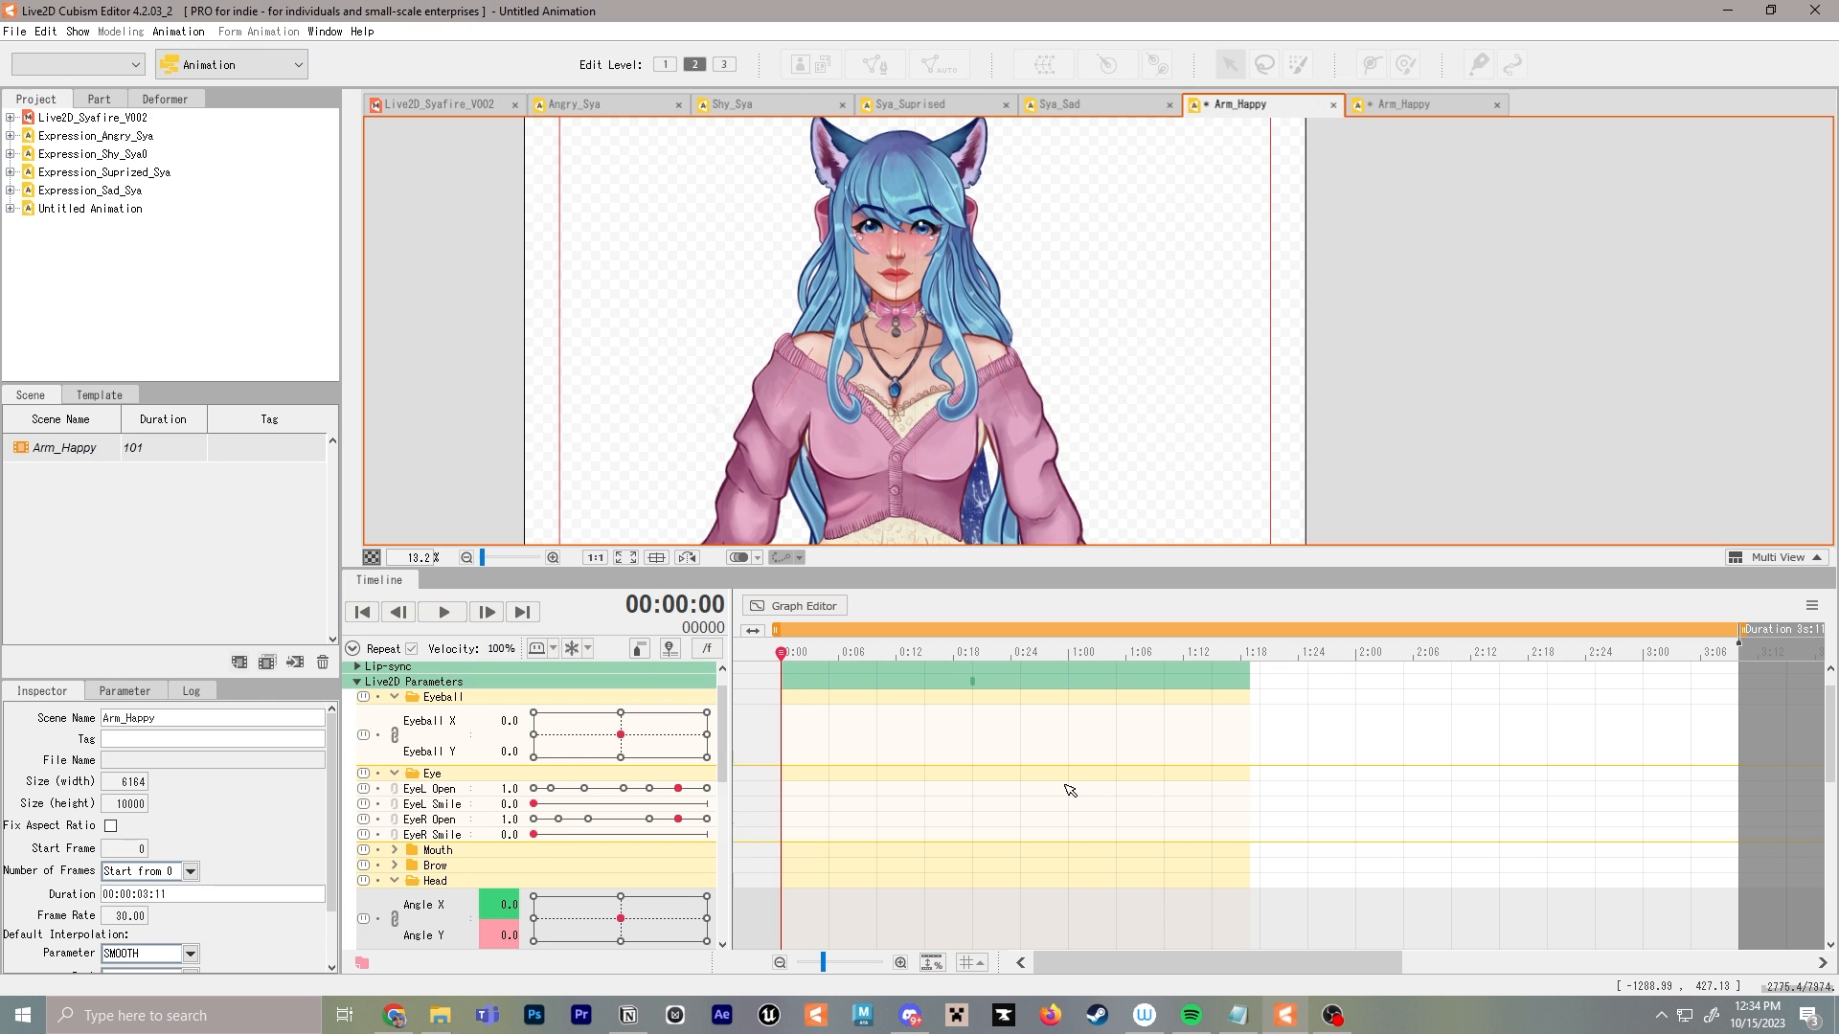
pyautogui.scroll(1, 1066, 787)
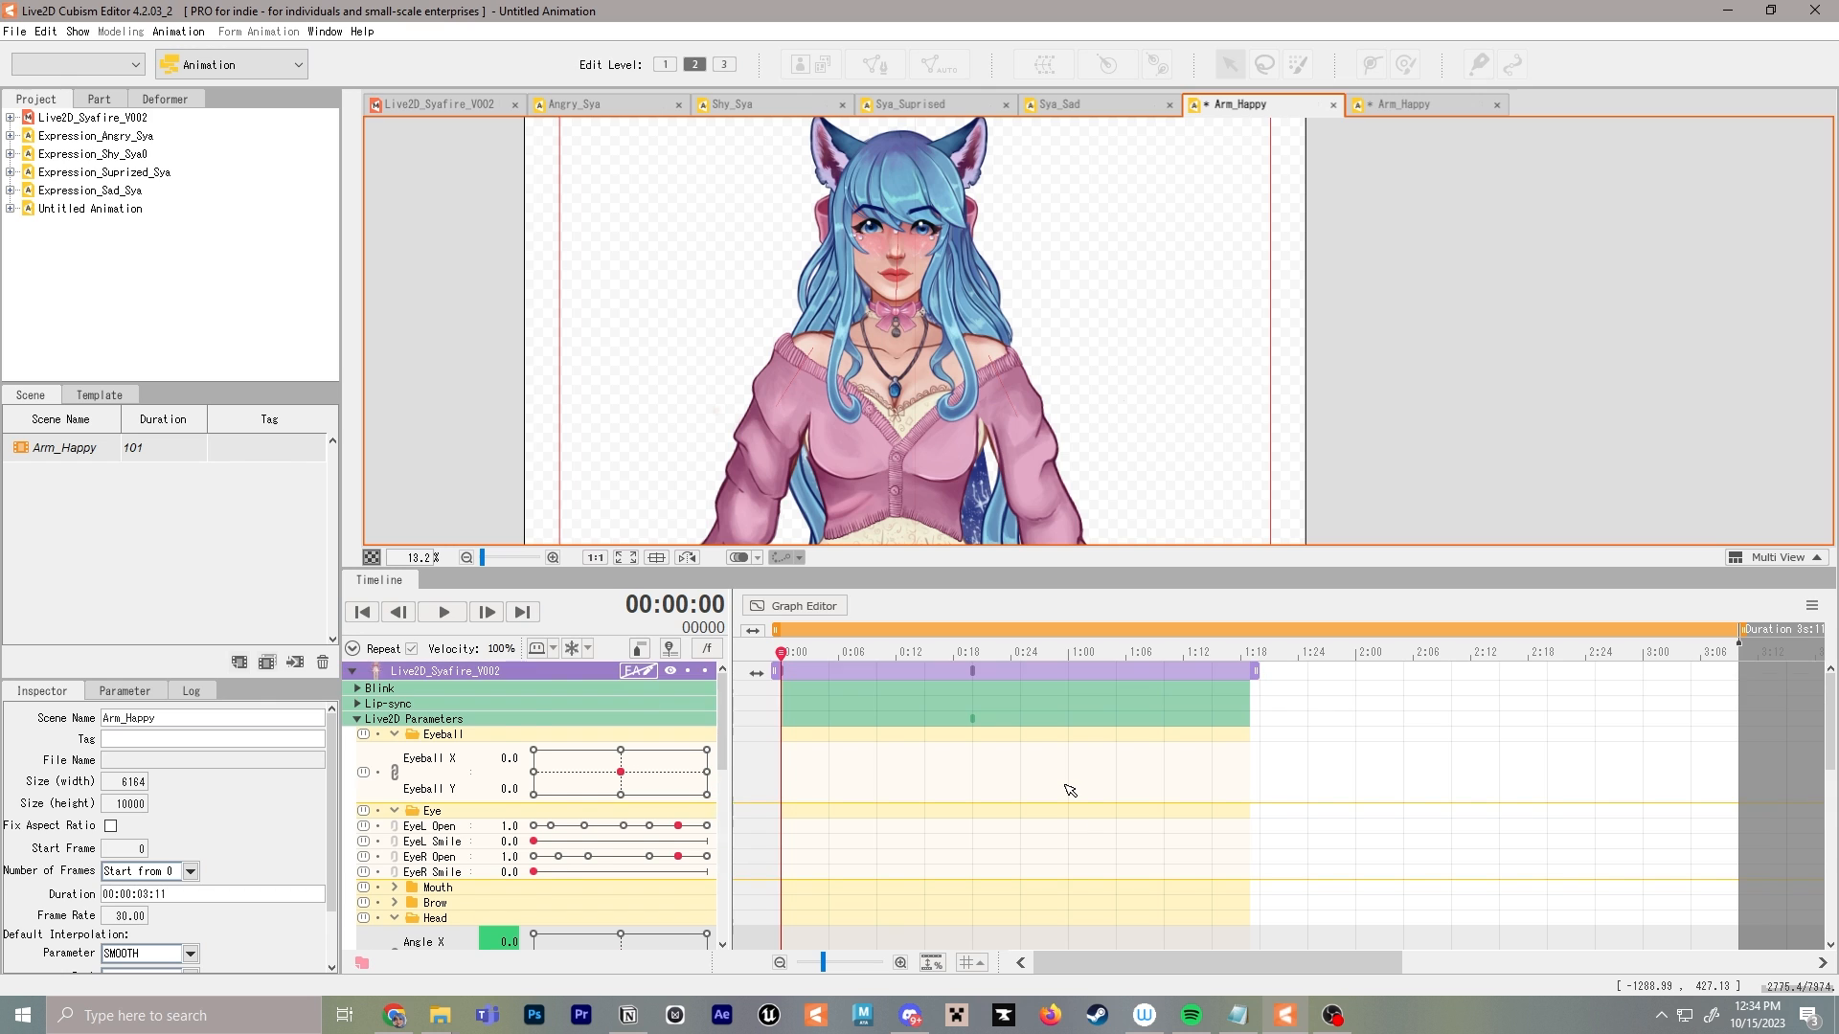
pyautogui.scroll(-5, 1067, 788)
pyautogui.moveTo(1053, 851); pyautogui.dragTo(775, 739)
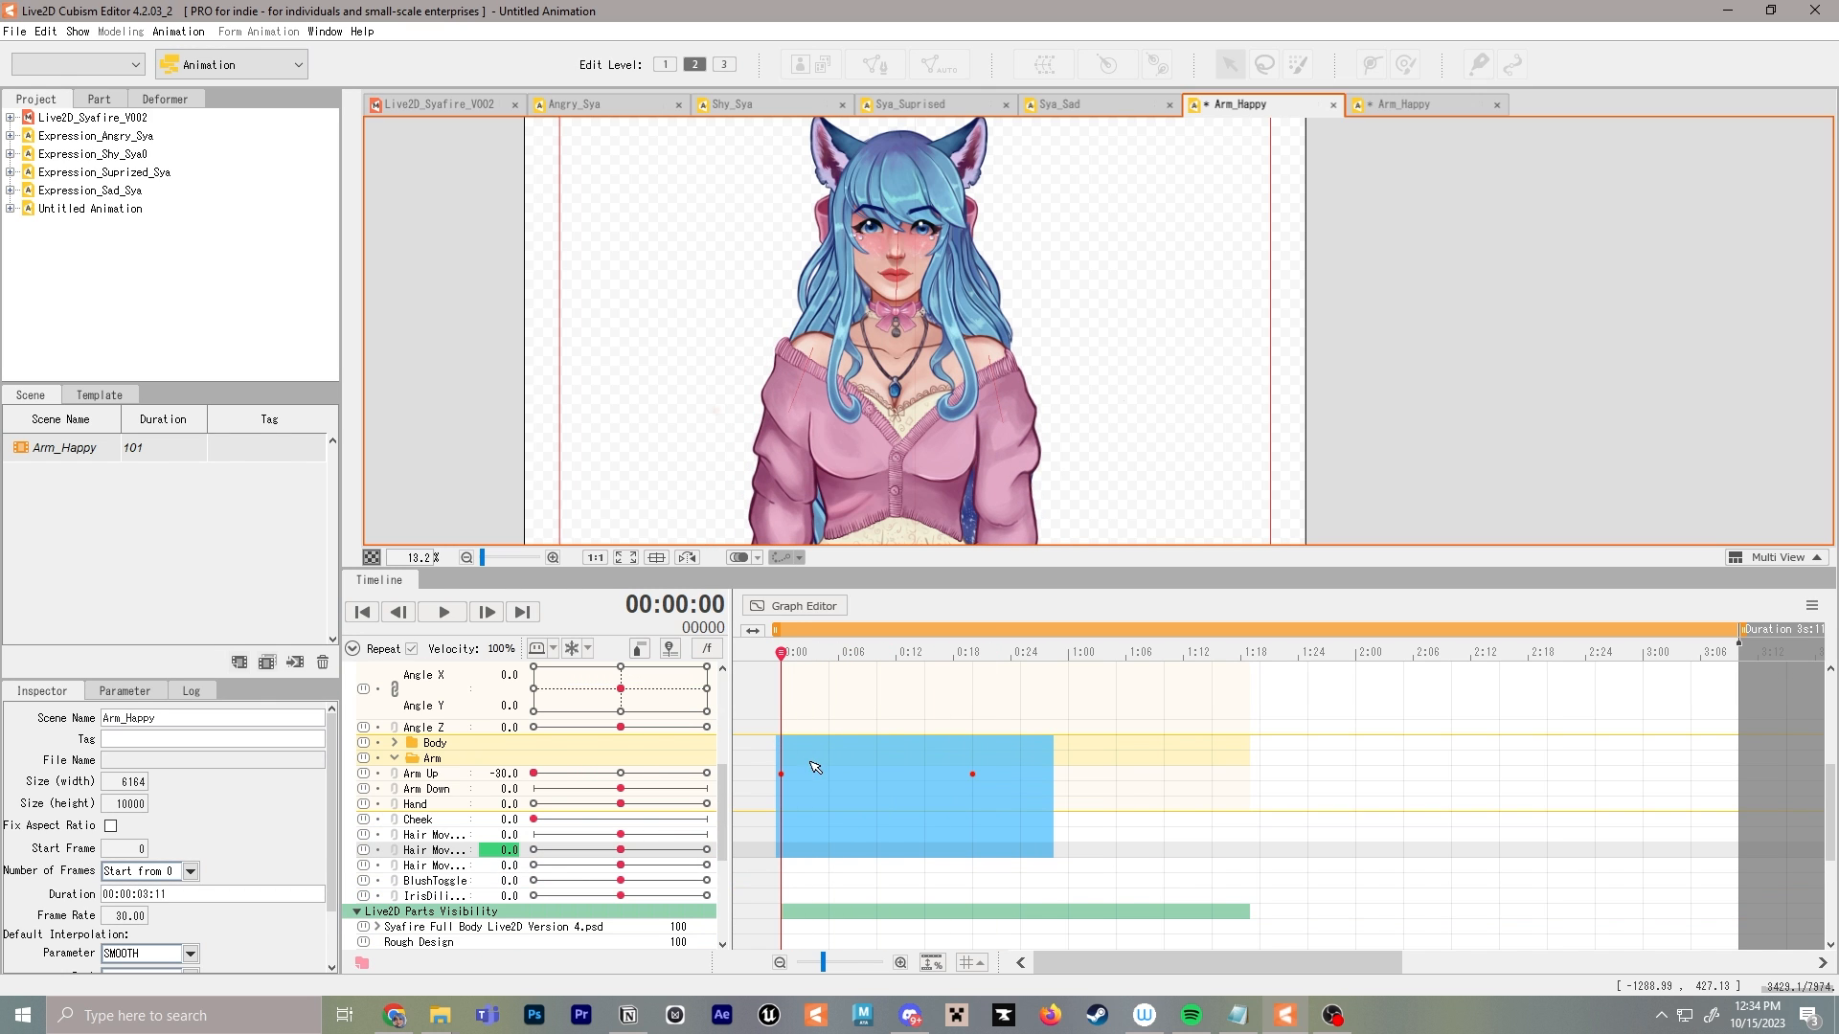
pyautogui.click(1408, 105)
pyautogui.click(1497, 105)
# Paste the arm keyframes into the Sya_Suprised scene starting at frame 0 and preview the motion
pyautogui.click(943, 106)
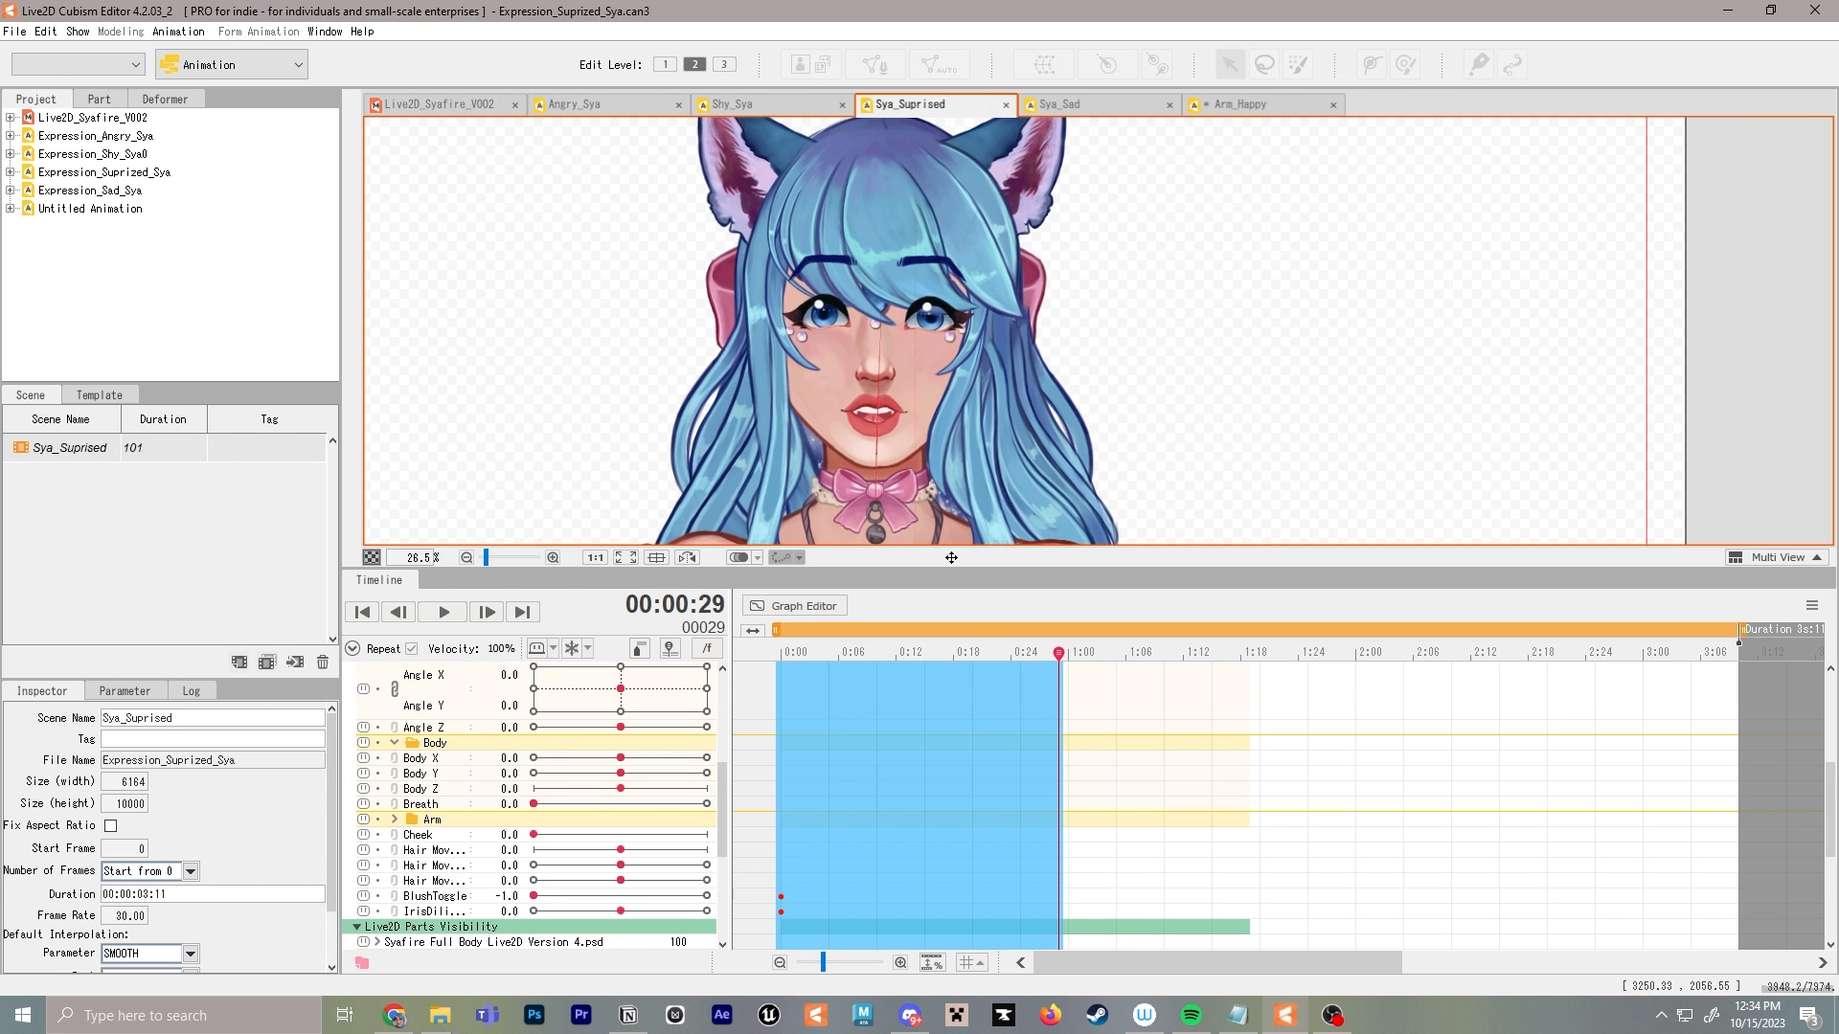
pyautogui.moveTo(1069, 654); pyautogui.dragTo(738, 632)
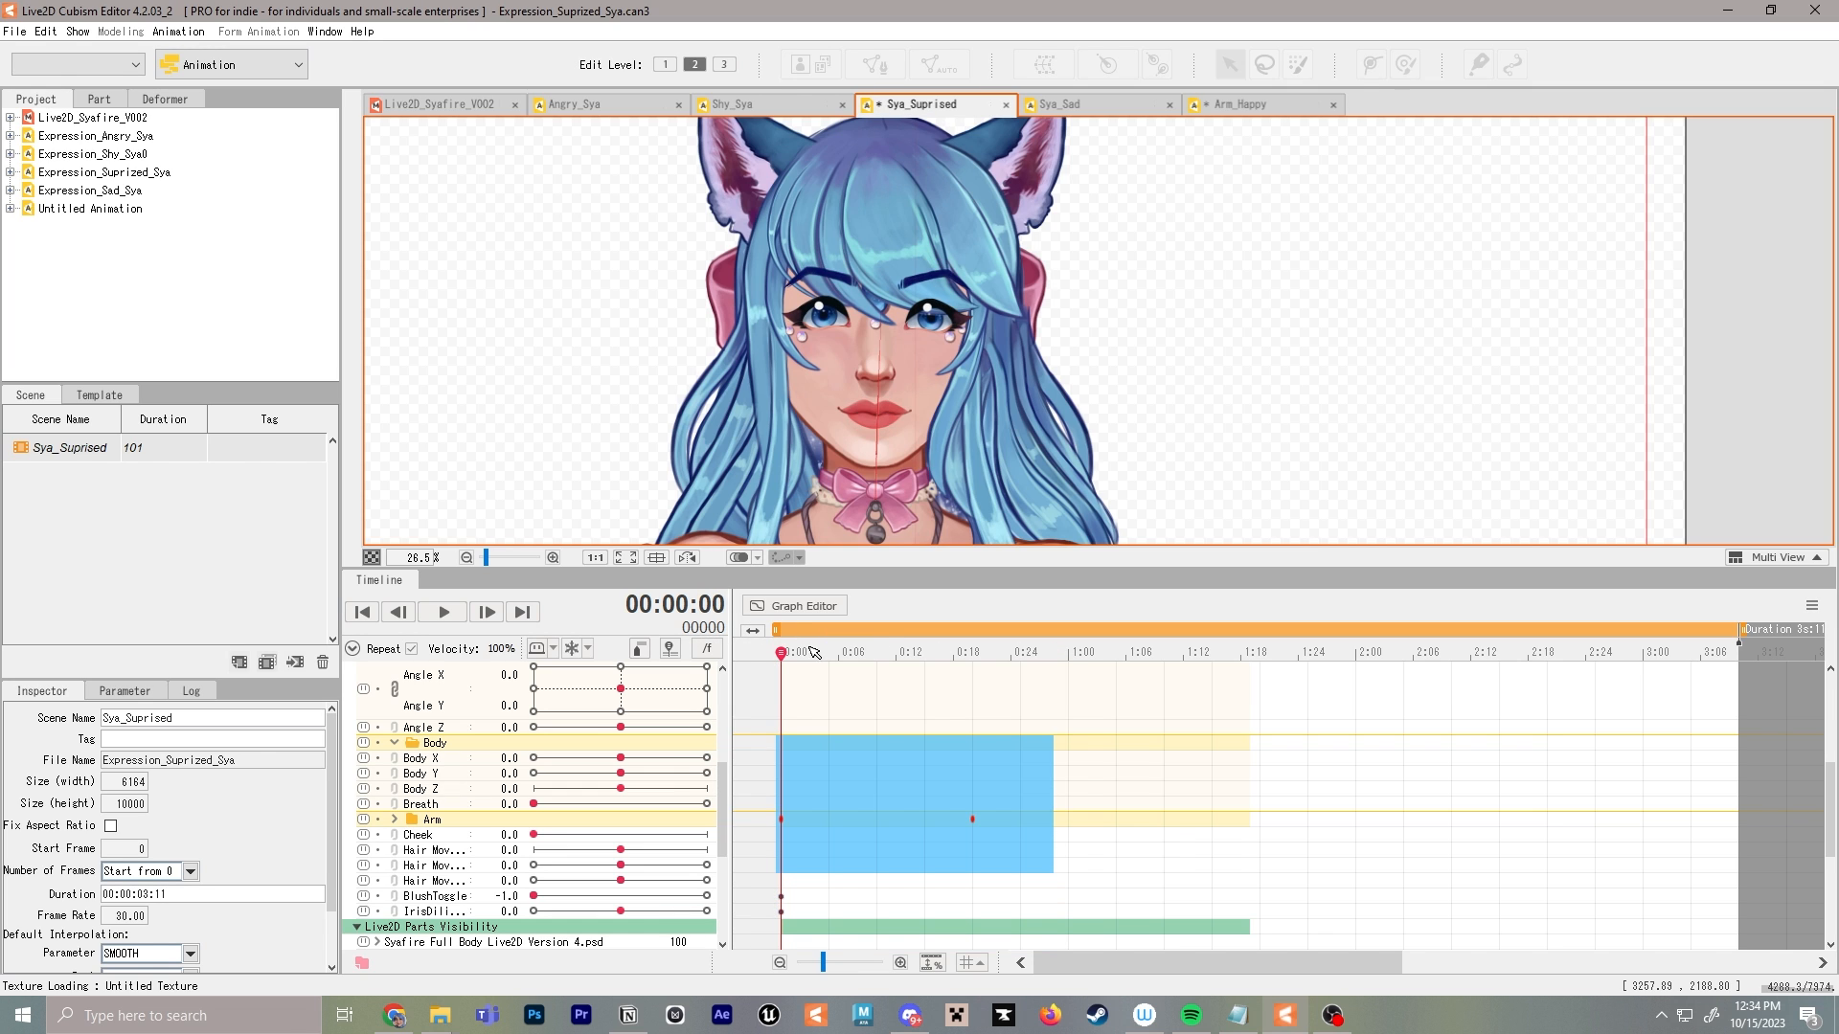
pyautogui.press('space')
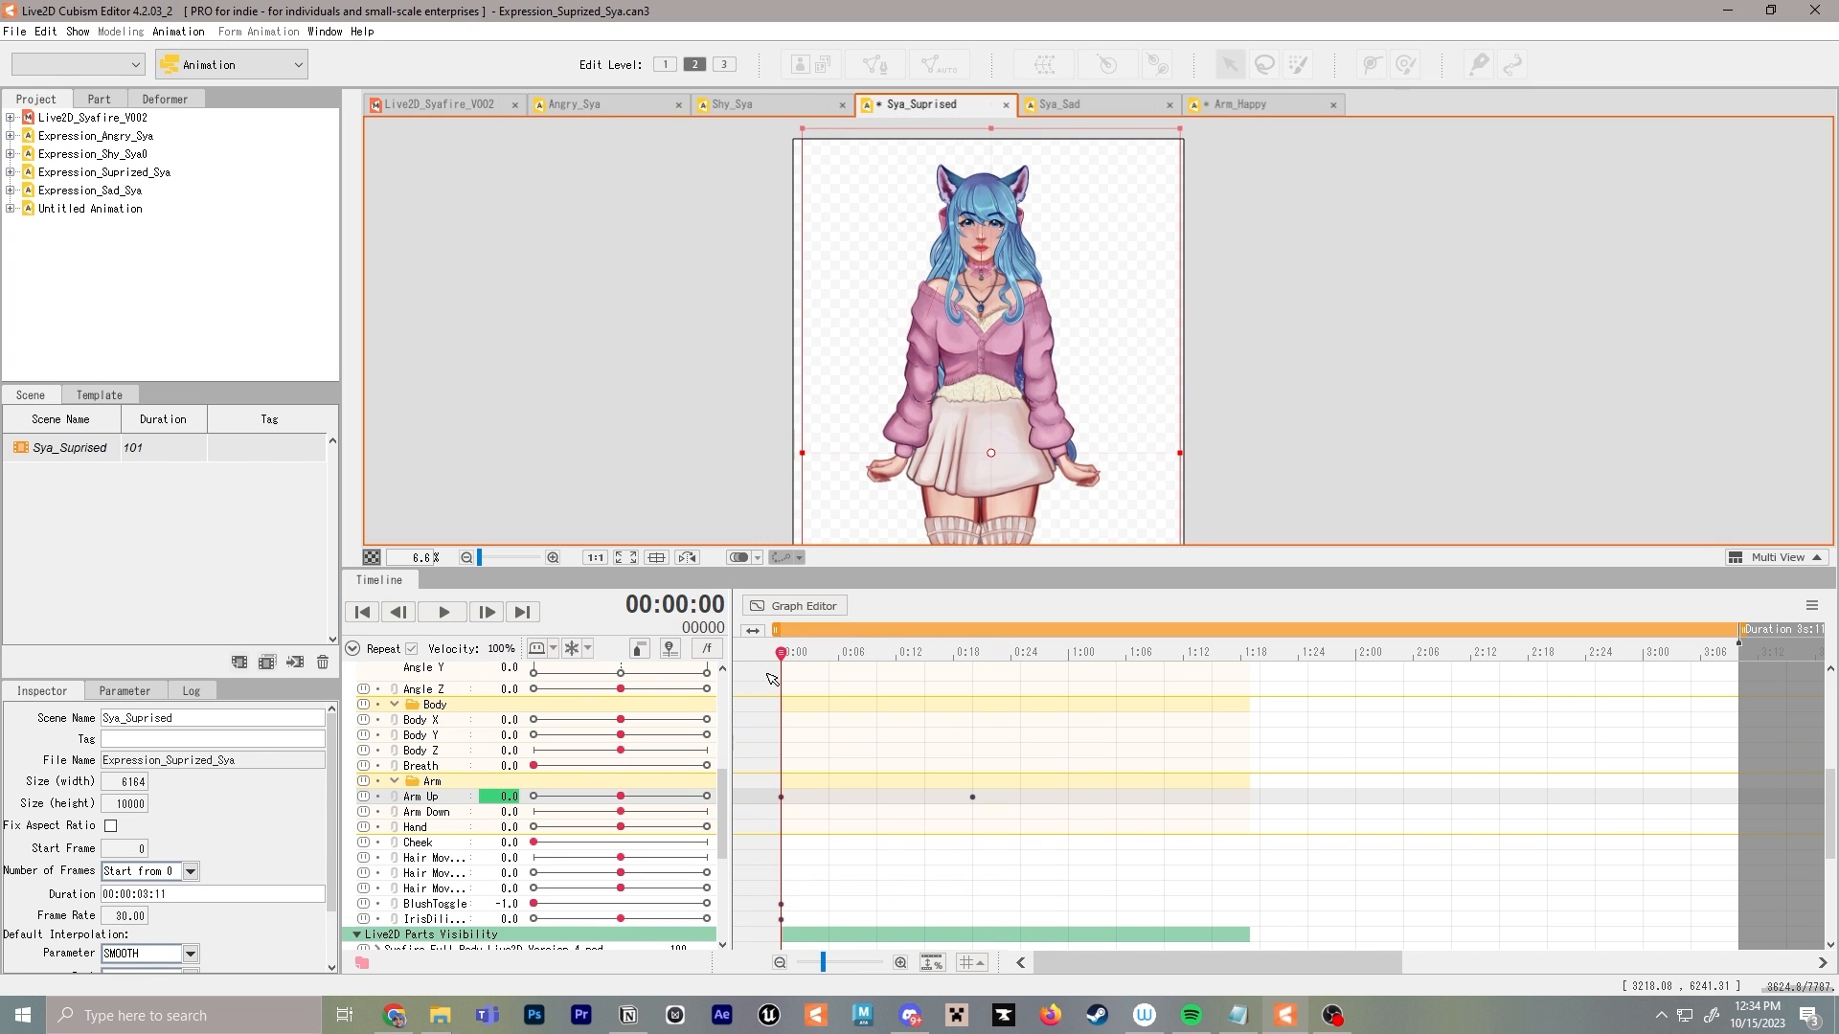
pyautogui.moveTo(784, 654)
pyautogui.mouseDown()
pyautogui.moveTo(1023, 655)
pyautogui.moveTo(783, 654)
pyautogui.mouseUp()
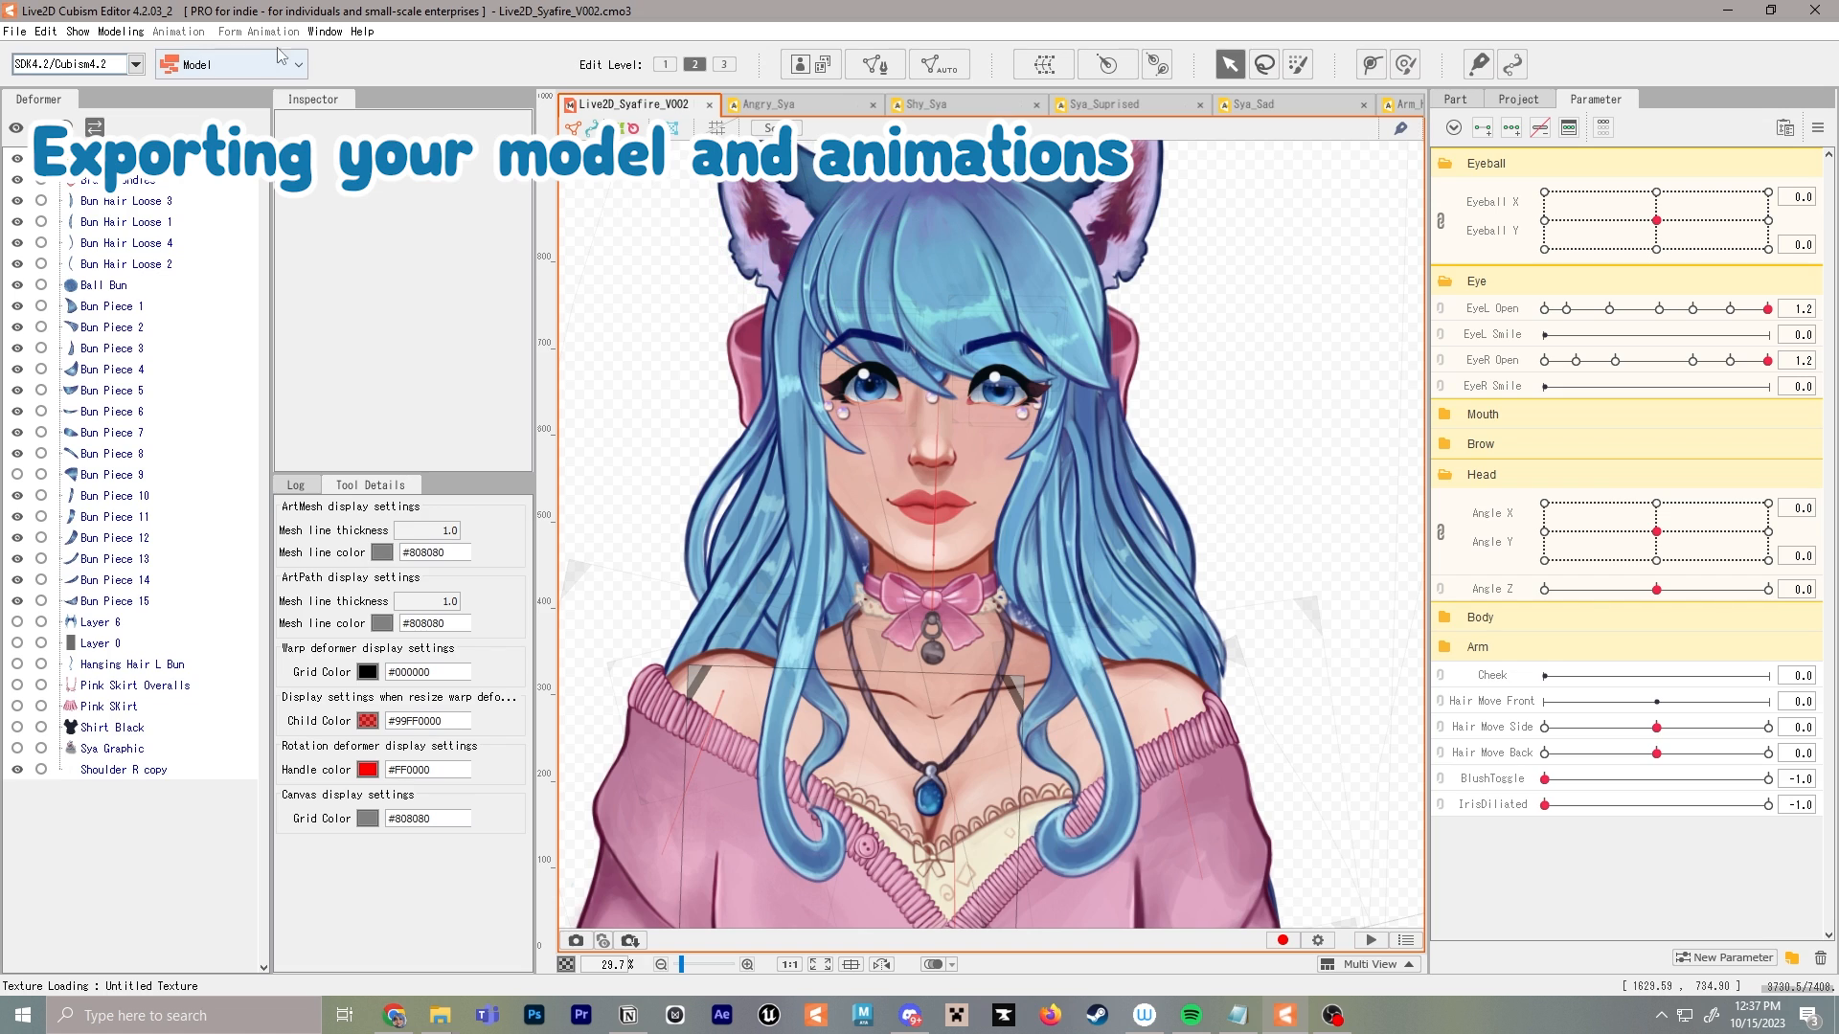
# Start the runtime export of the Live2D_Syafire_V002 model
pyautogui.click(15, 30)
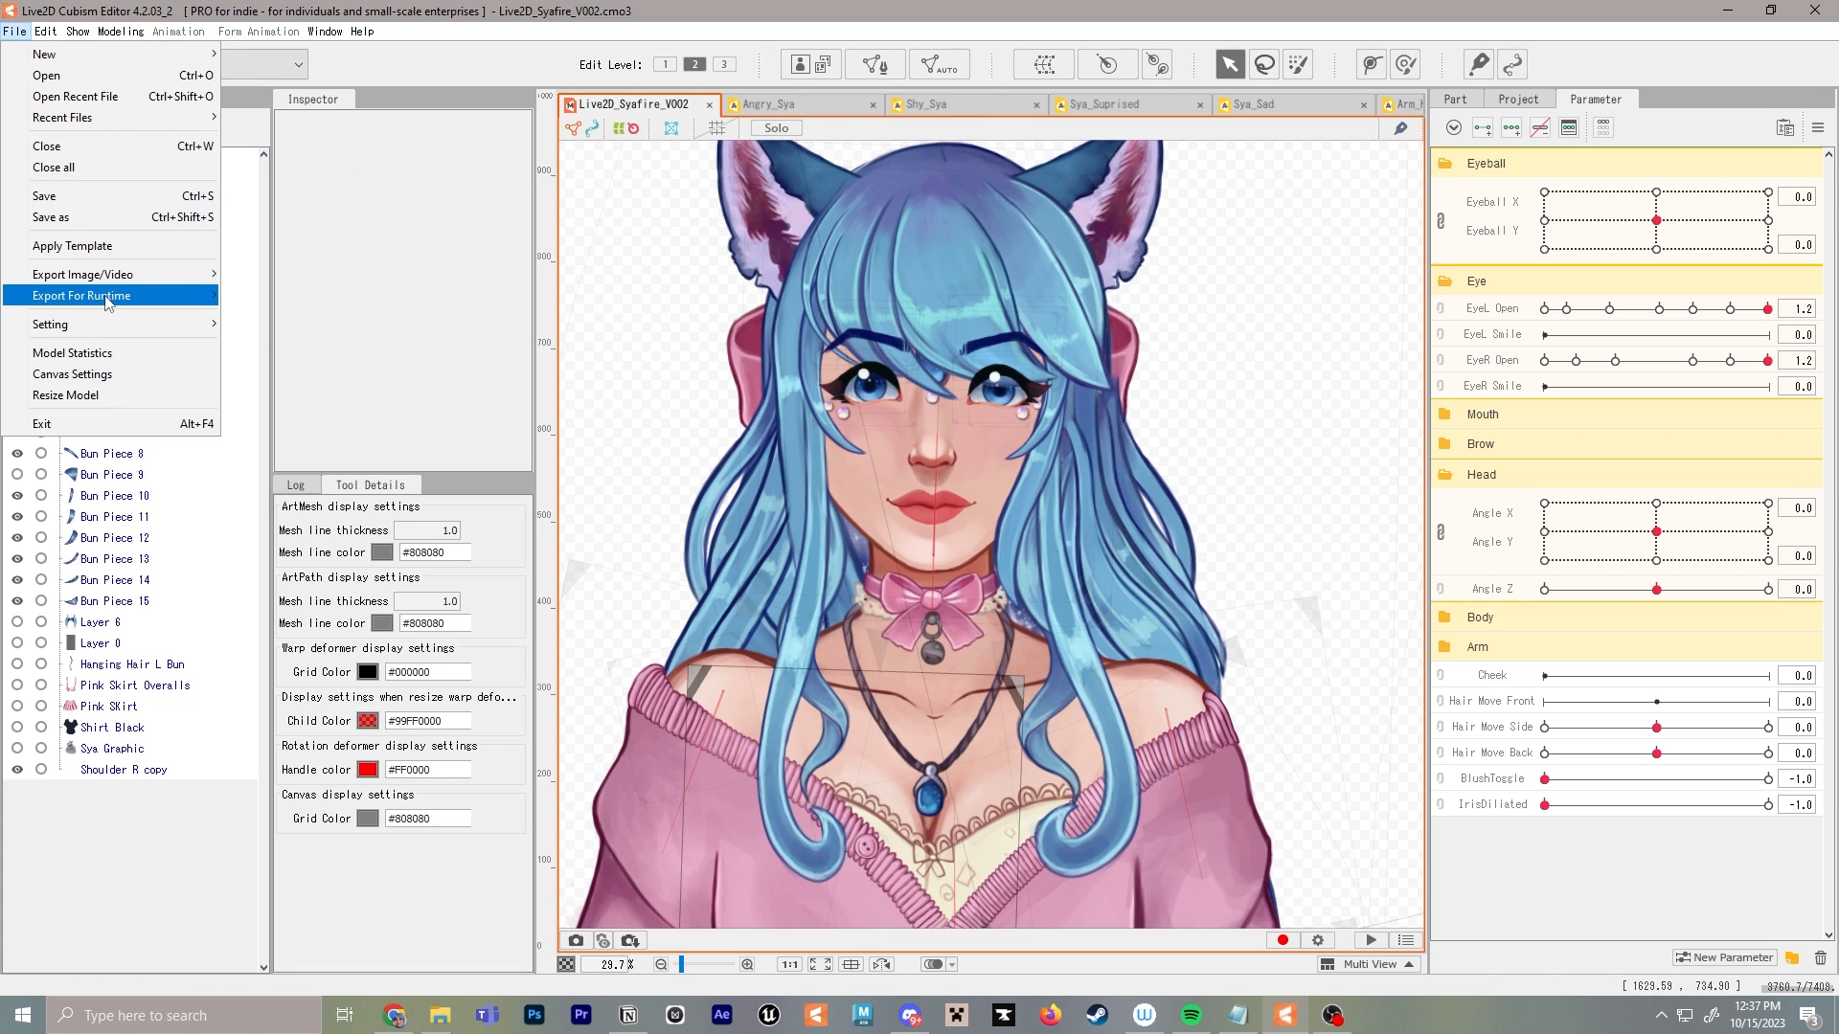
pyautogui.moveTo(192, 295)
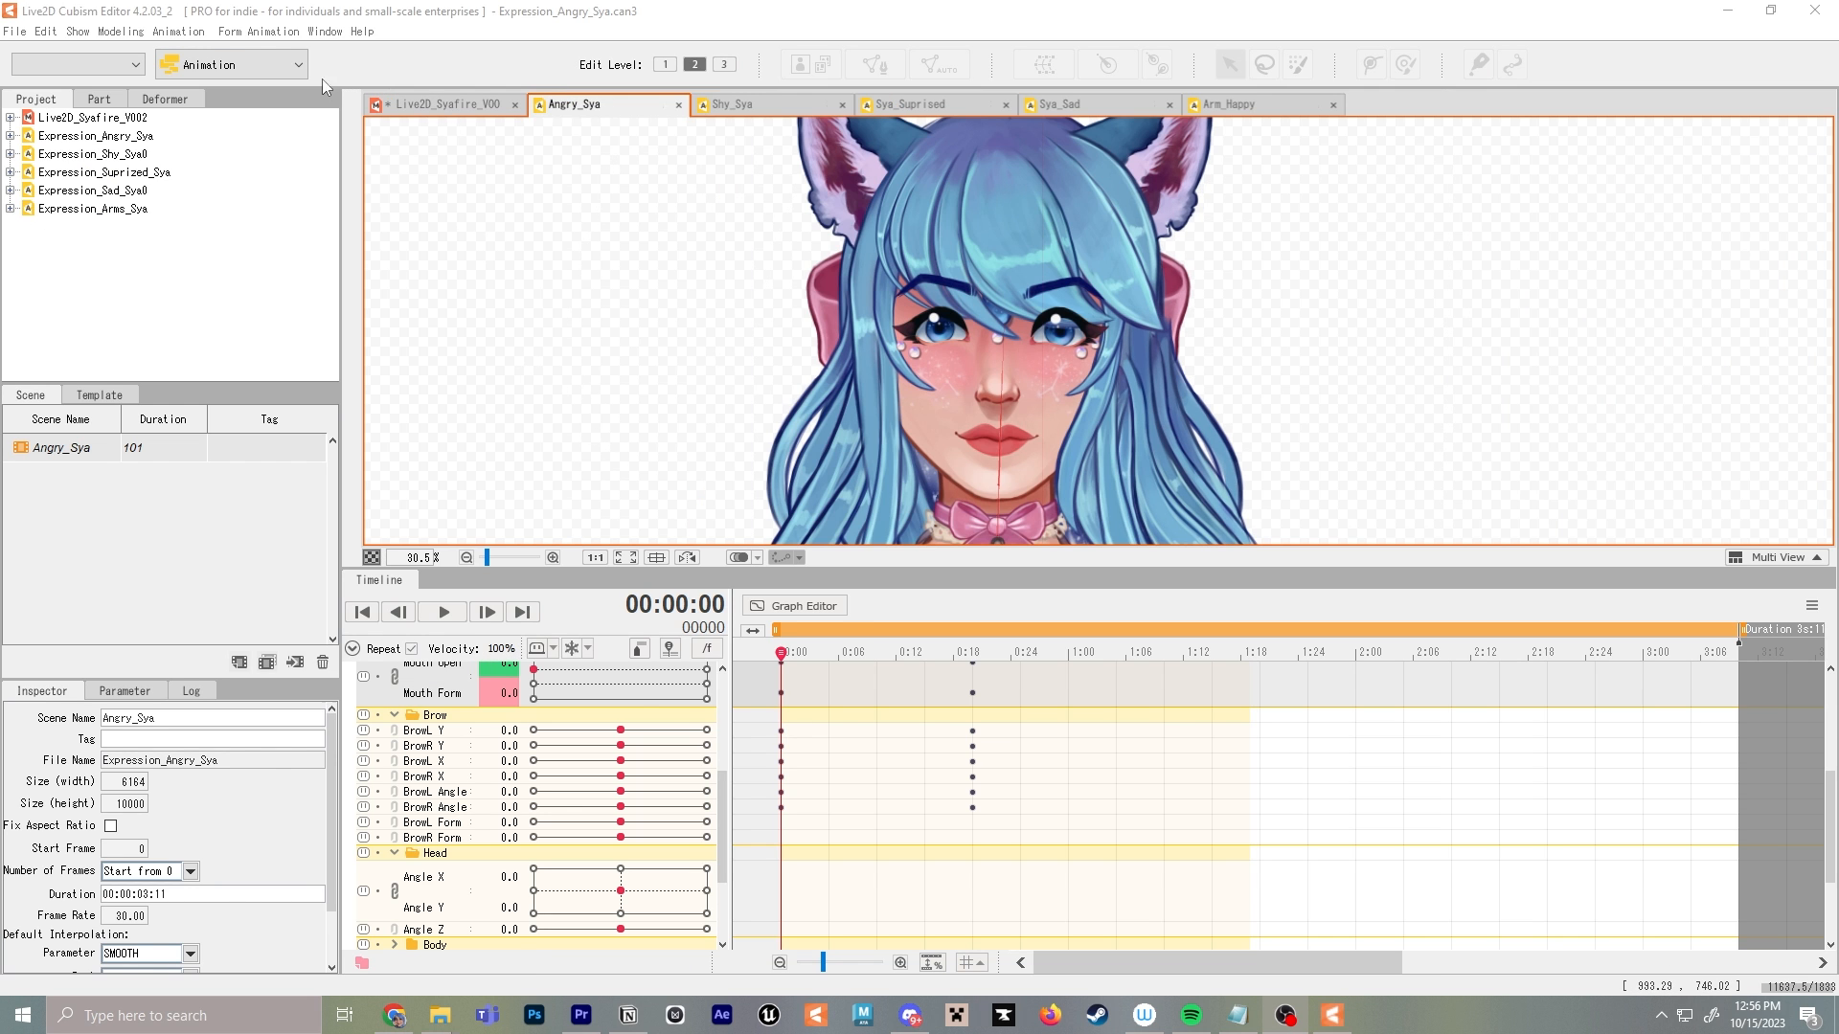
# Export the Angry_Sya motion for runtime into the 10_15_23 folder, outputting only the selected scene with lip-sync and eye-blink baked in
pyautogui.click(77, 31)
pyautogui.click(735, 88)
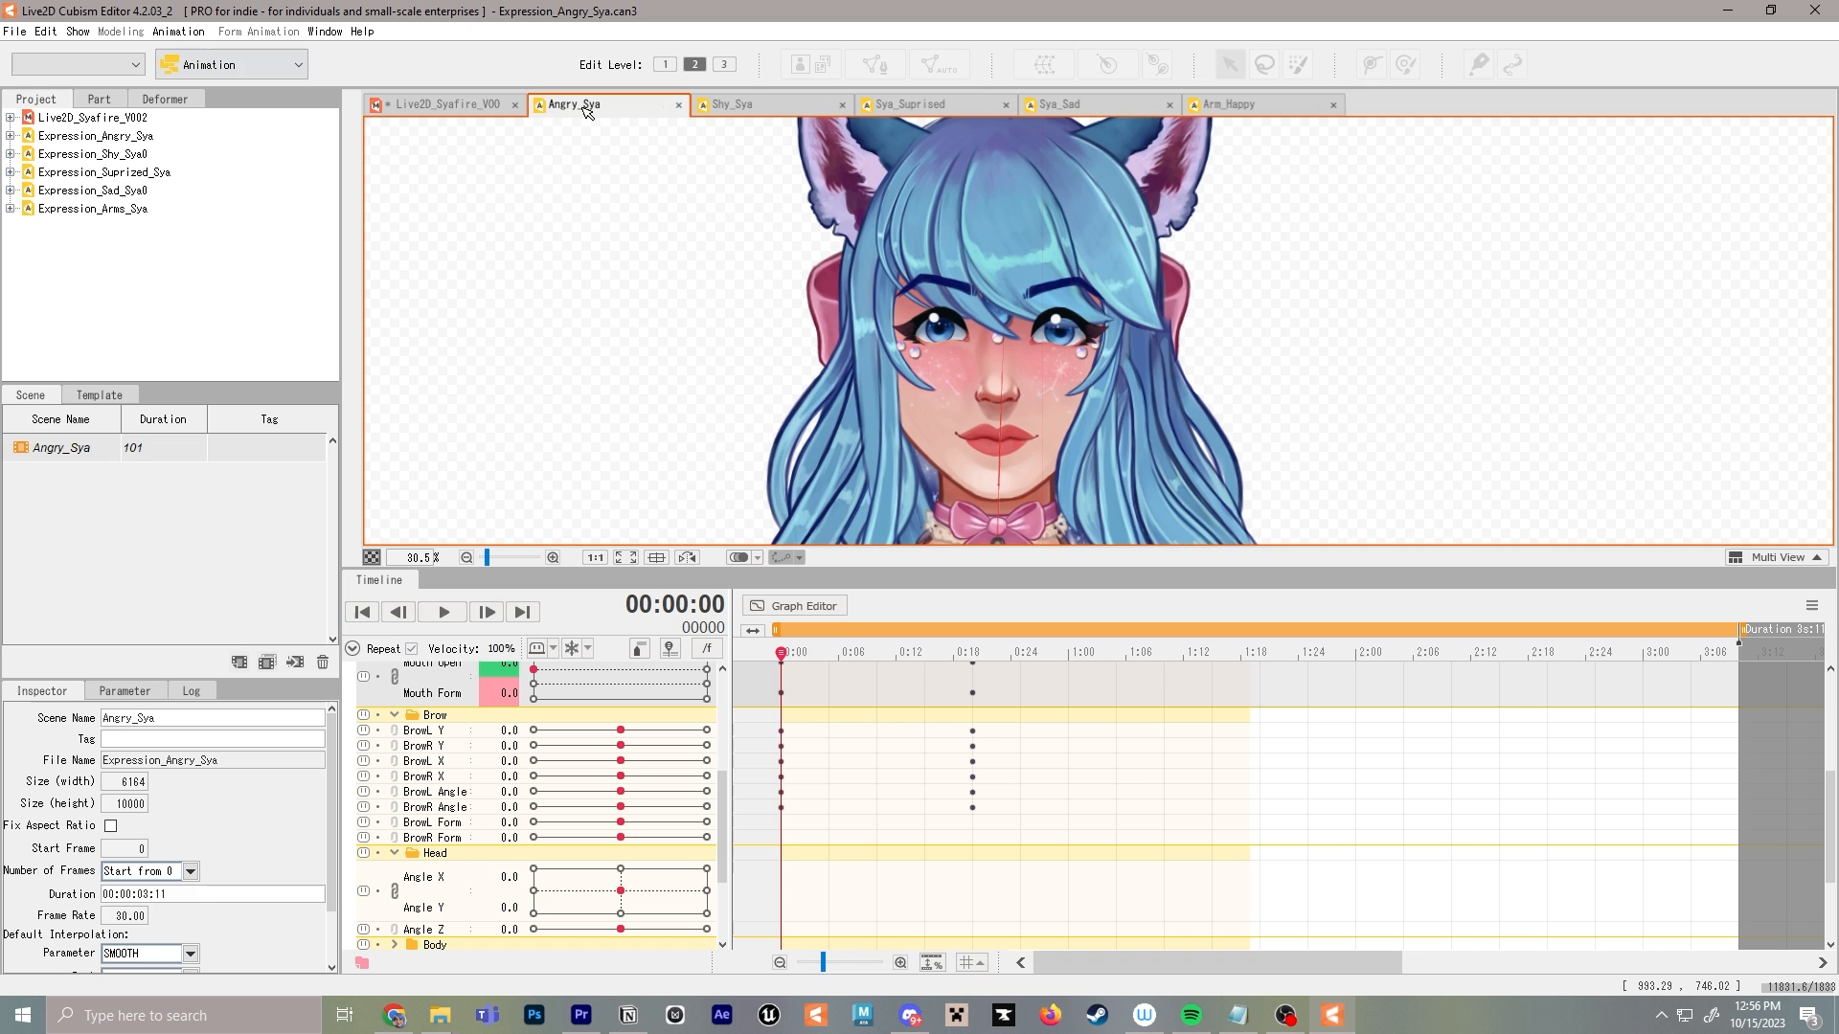
pyautogui.click(15, 31)
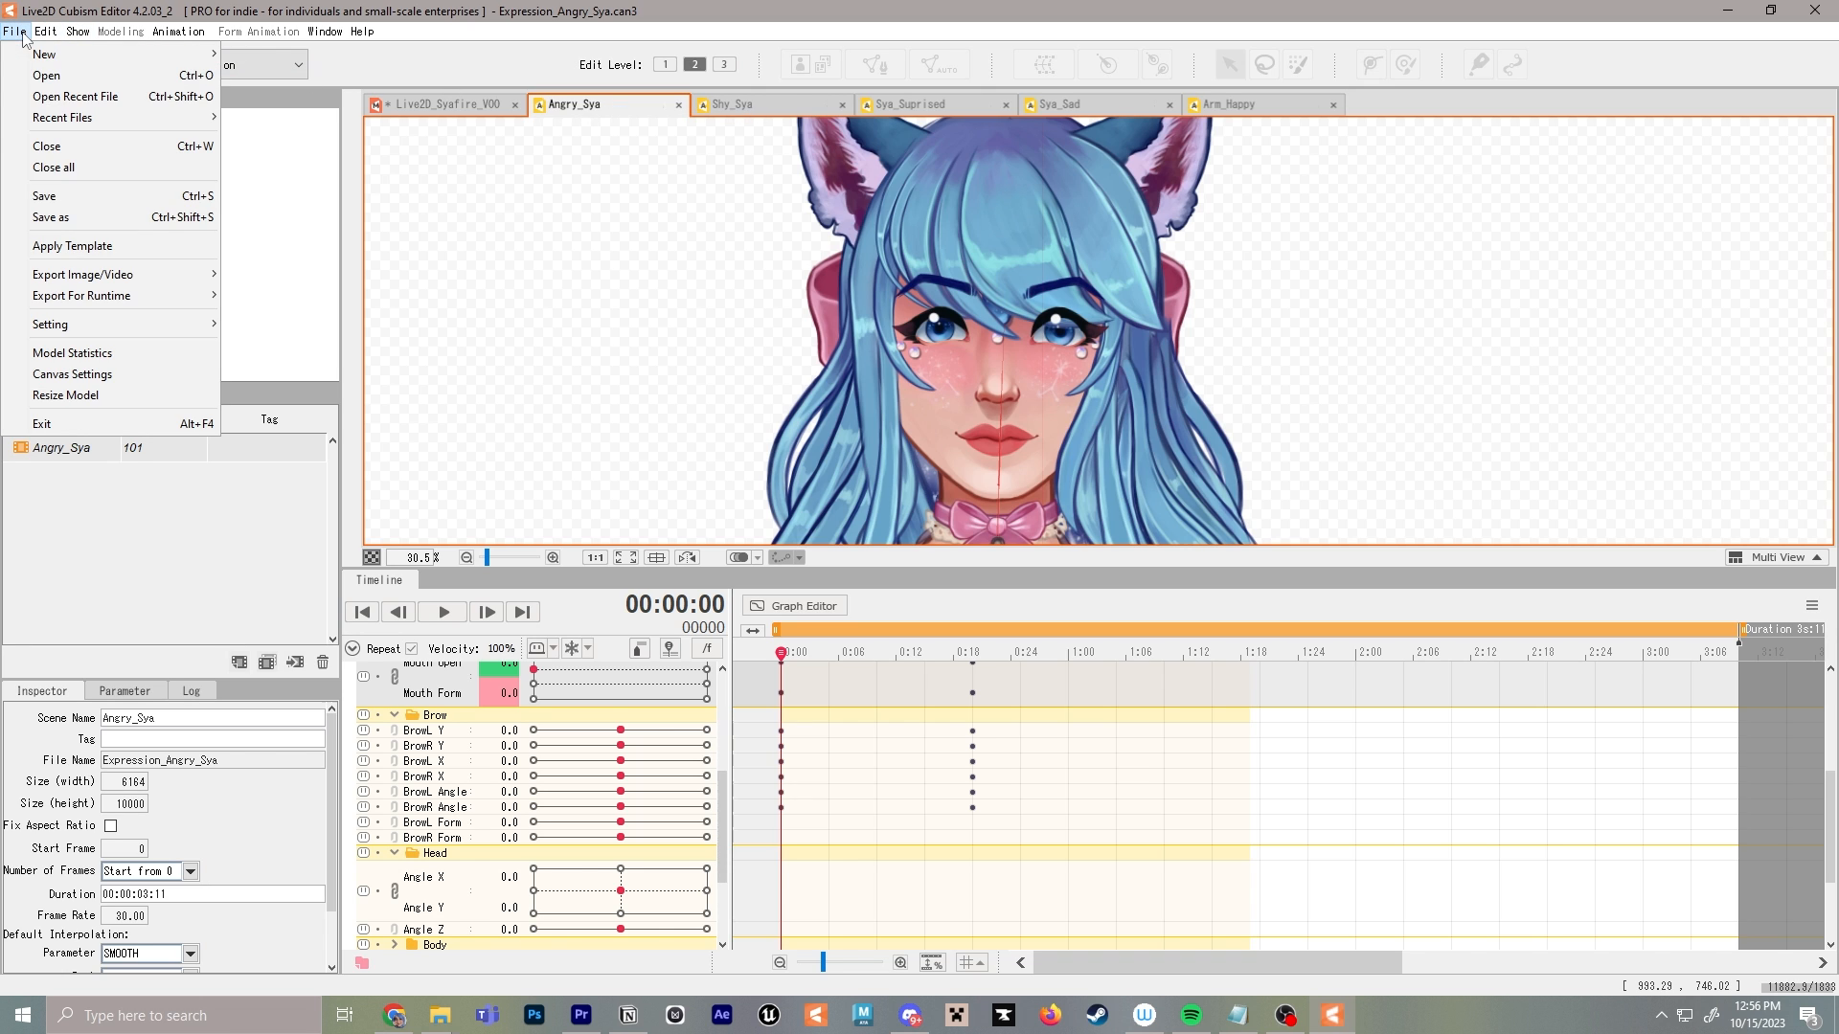
pyautogui.moveTo(114, 295)
pyautogui.click(313, 347)
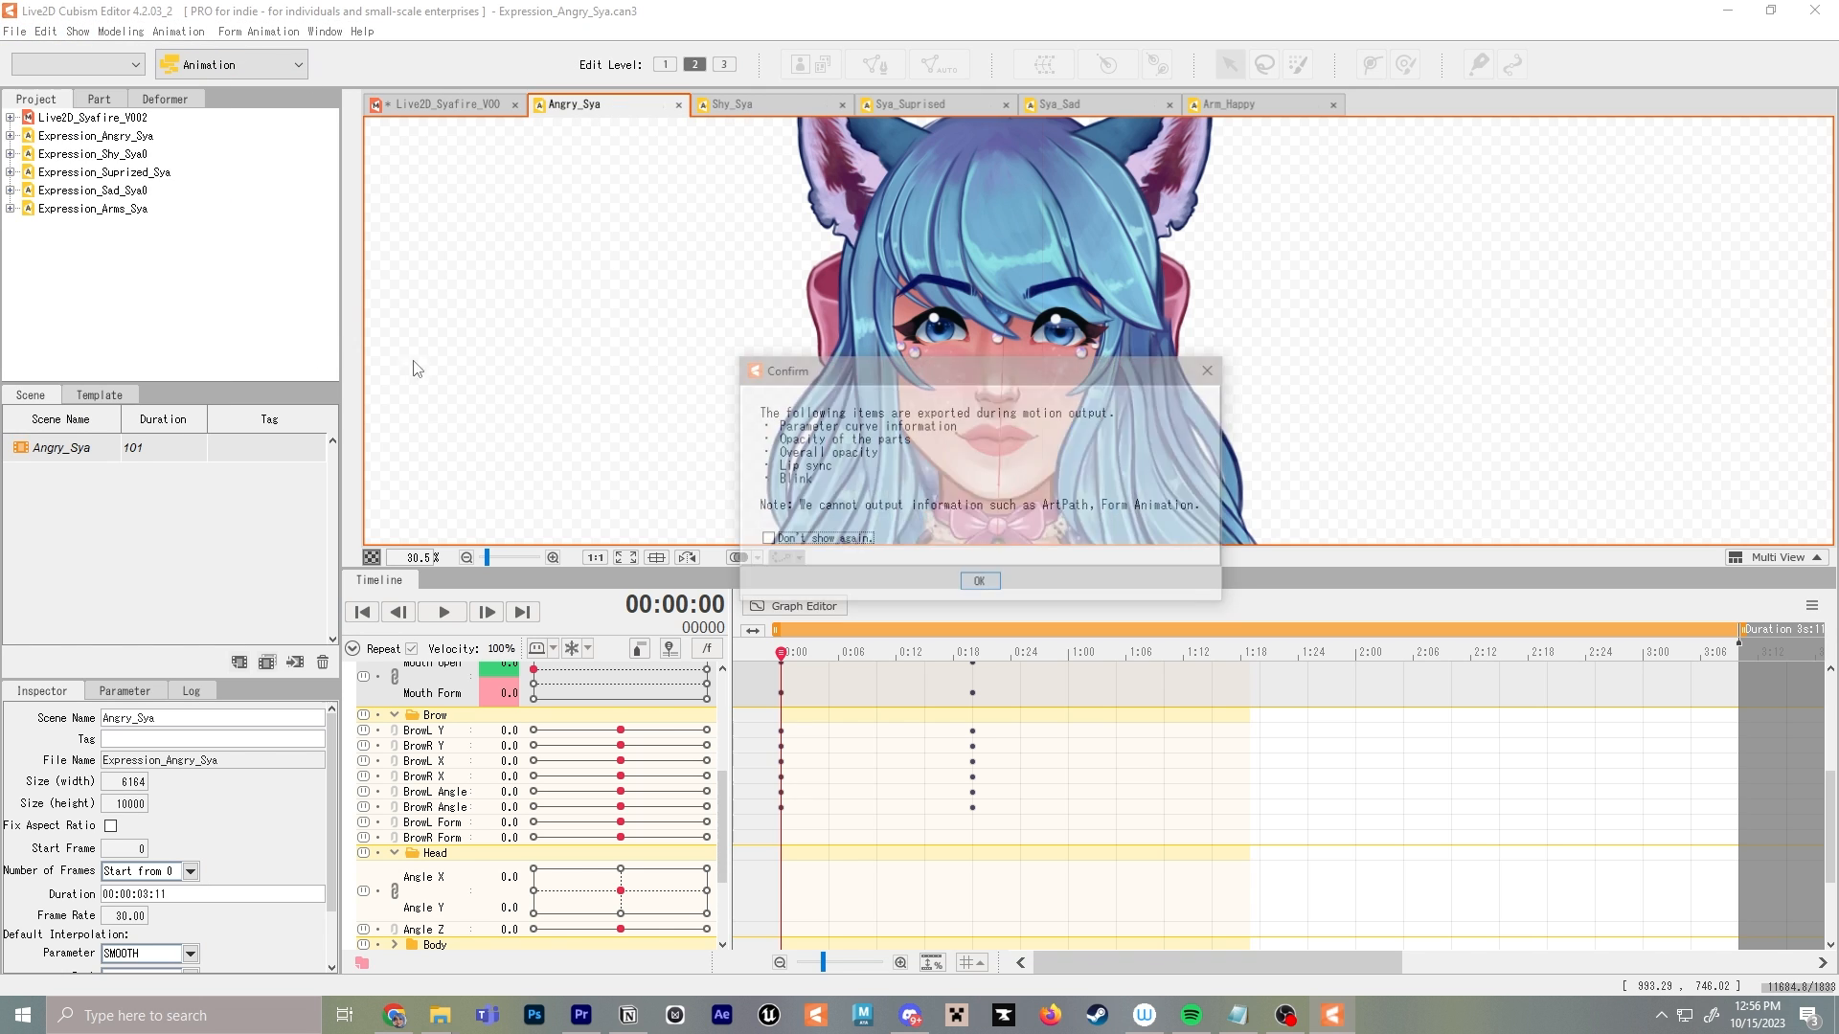
pyautogui.click(980, 585)
pyautogui.click(661, 638)
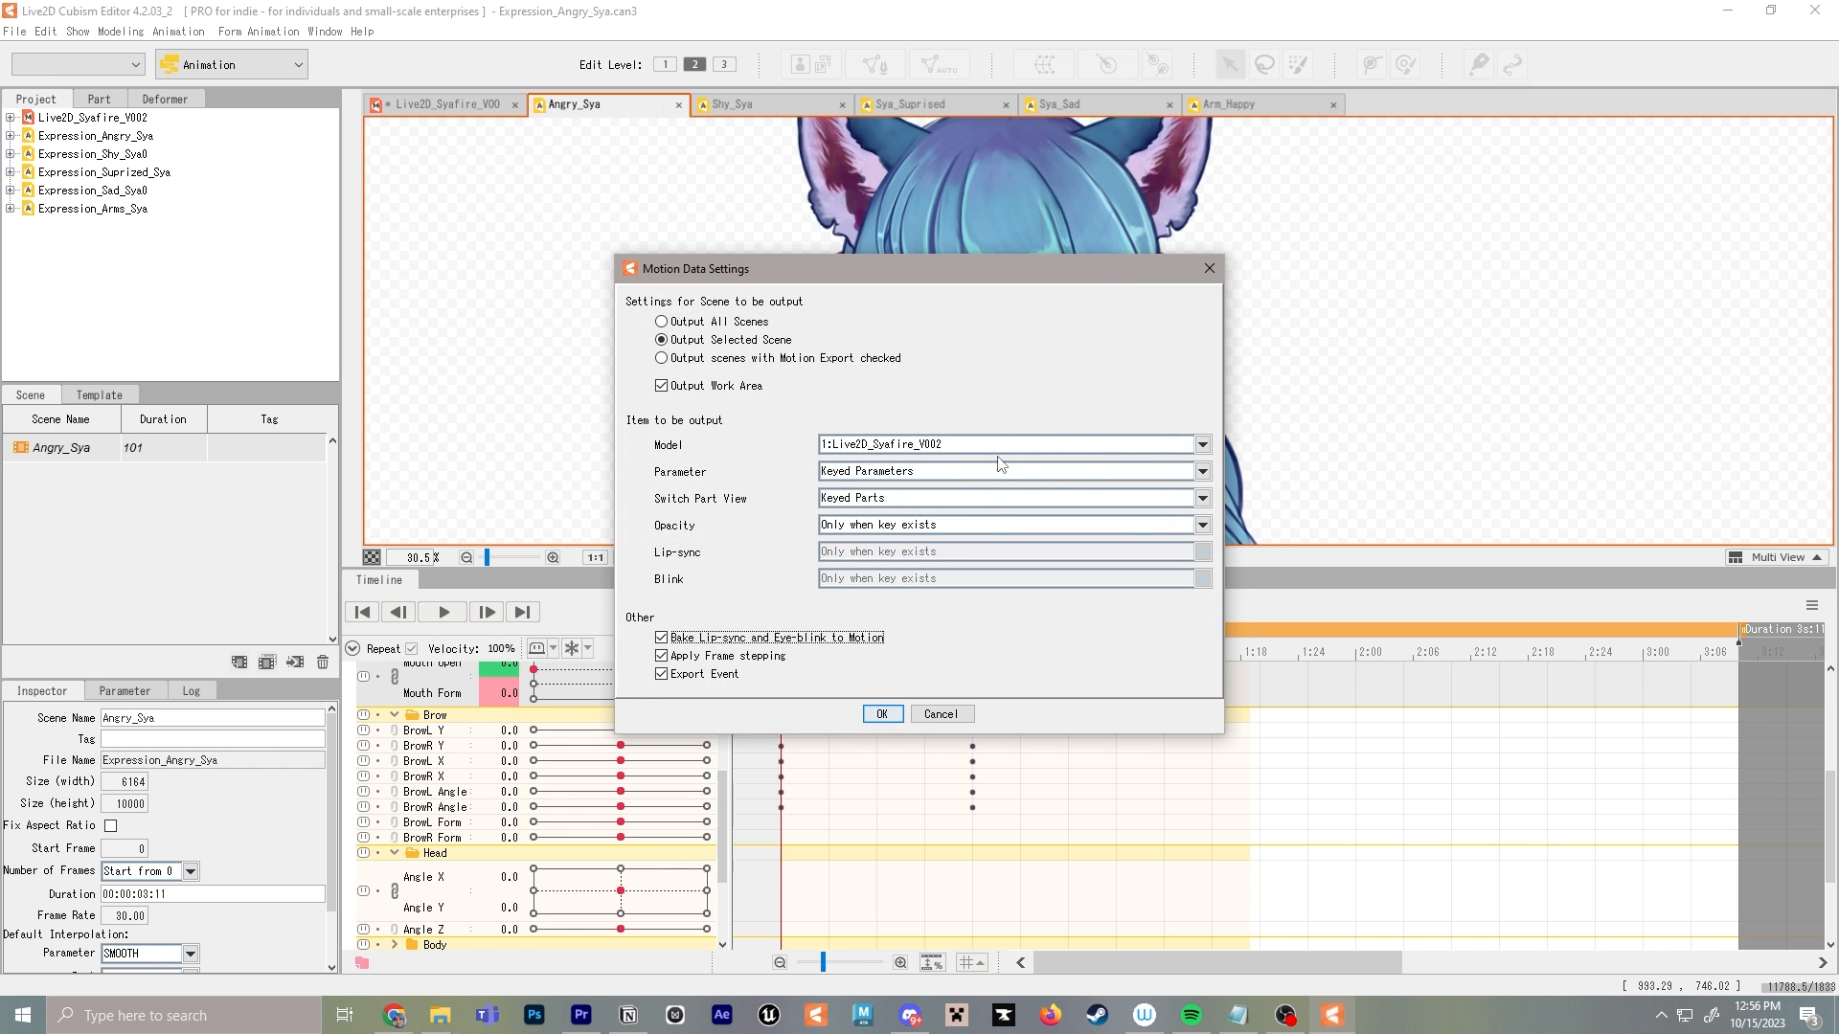
pyautogui.click(886, 713)
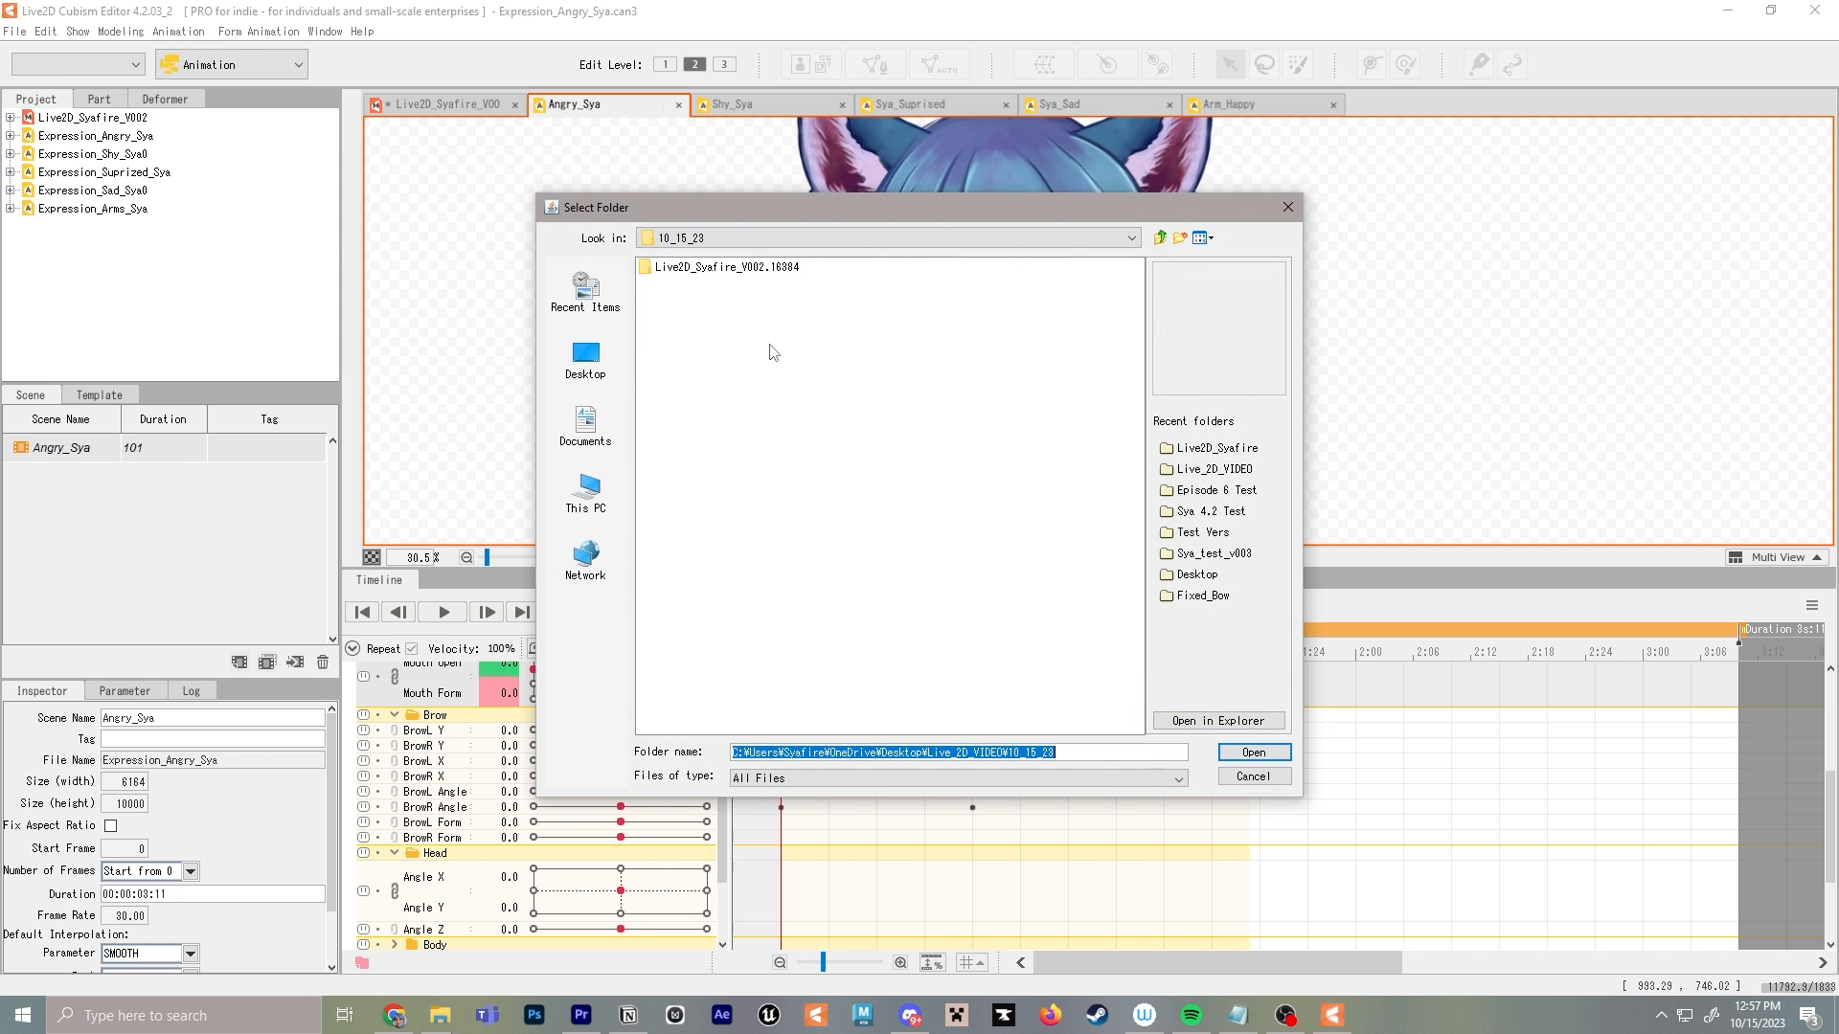
pyautogui.press('Return')
# Export only the selected Shy_Sya scene as Shy_Sya.motion3.json into the 10_15_23 folder and check the folder for the file
pyautogui.click(982, 582)
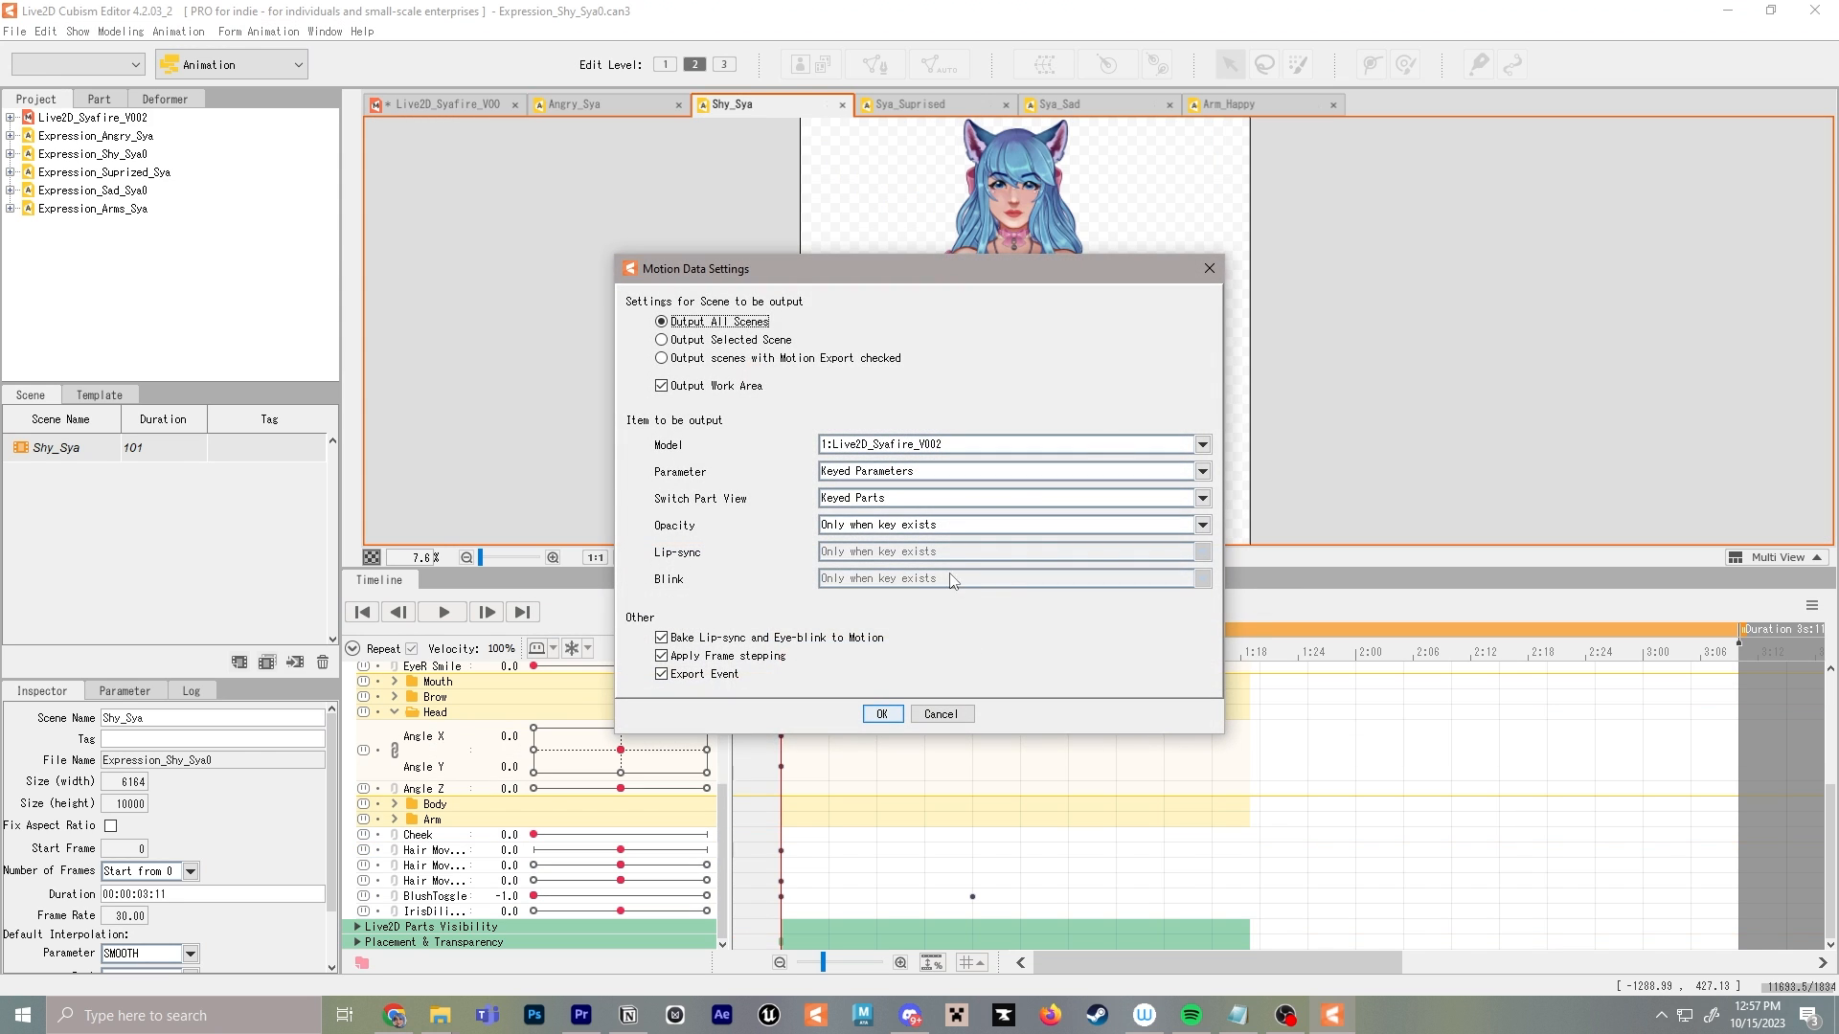
pyautogui.click(665, 342)
pyautogui.click(882, 713)
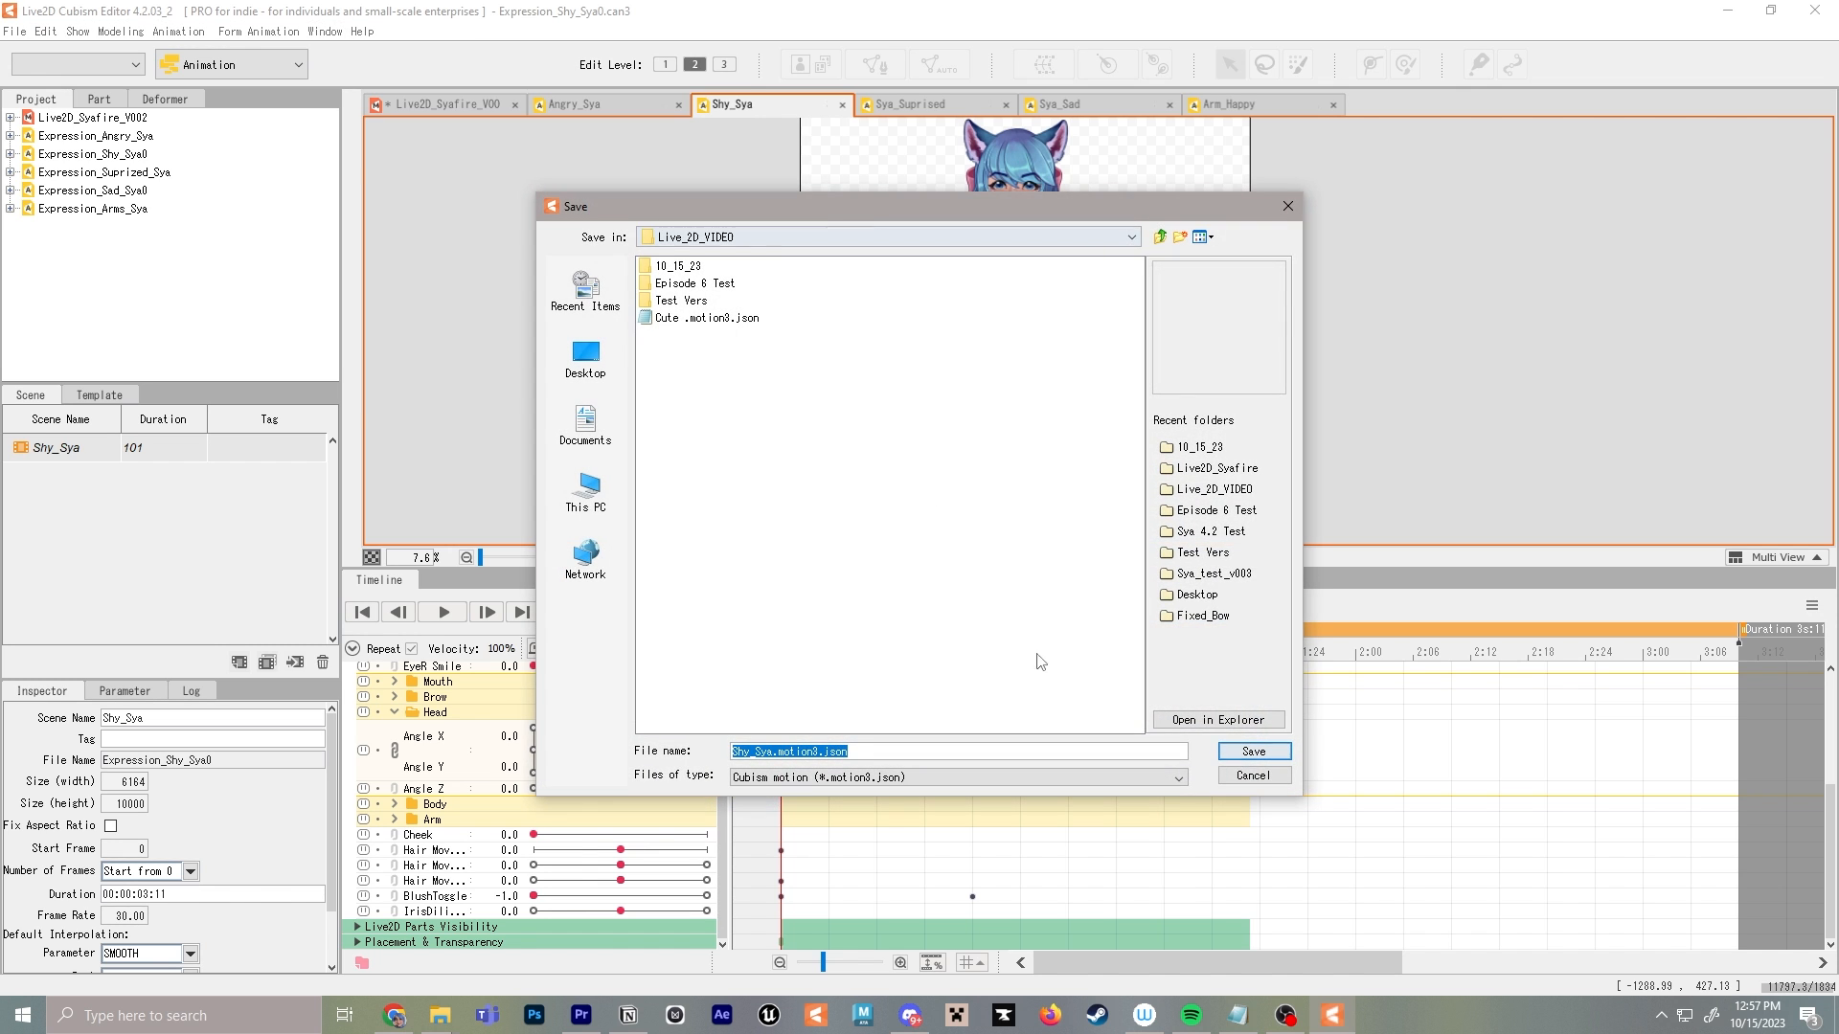
pyautogui.click(1254, 752)
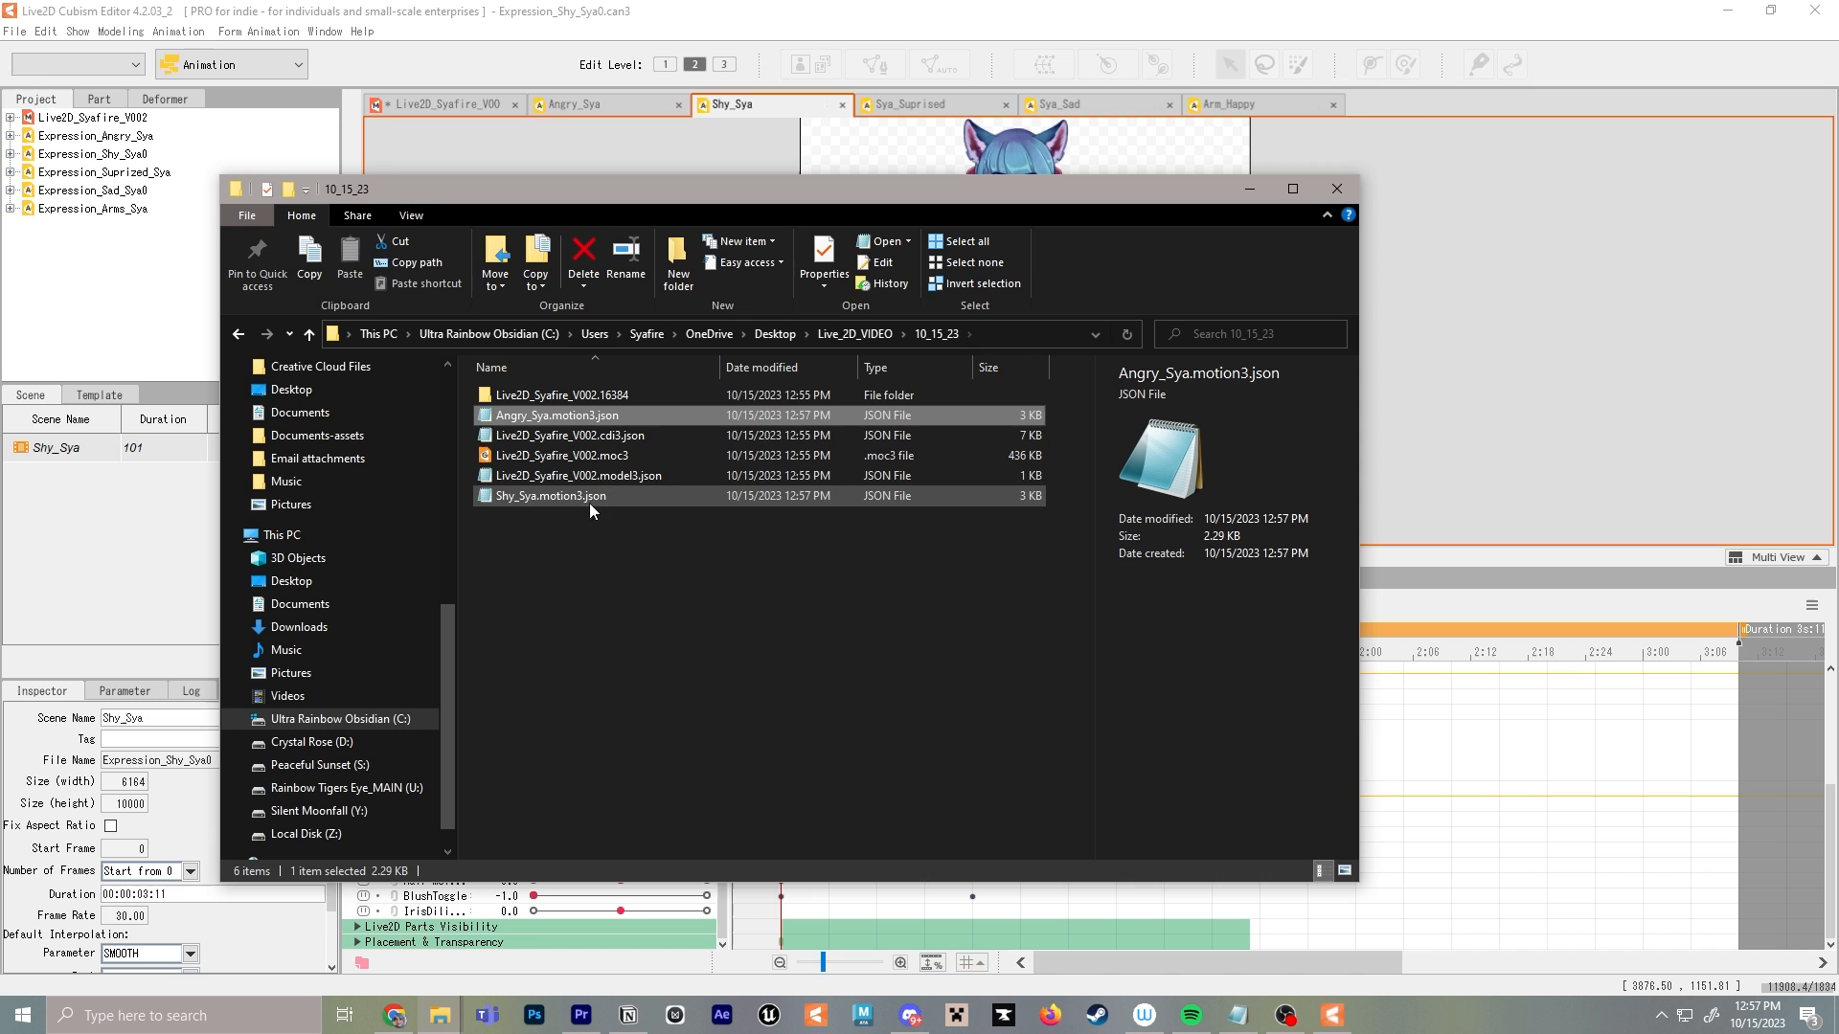
pyautogui.click(812, 92)
# Export the Sya_Suprised scene's motion for runtime as Sya_Suprised.motion3.json in the 10_15_23 folder
pyautogui.click(943, 105)
pyautogui.click(14, 31)
pyautogui.moveTo(111, 295)
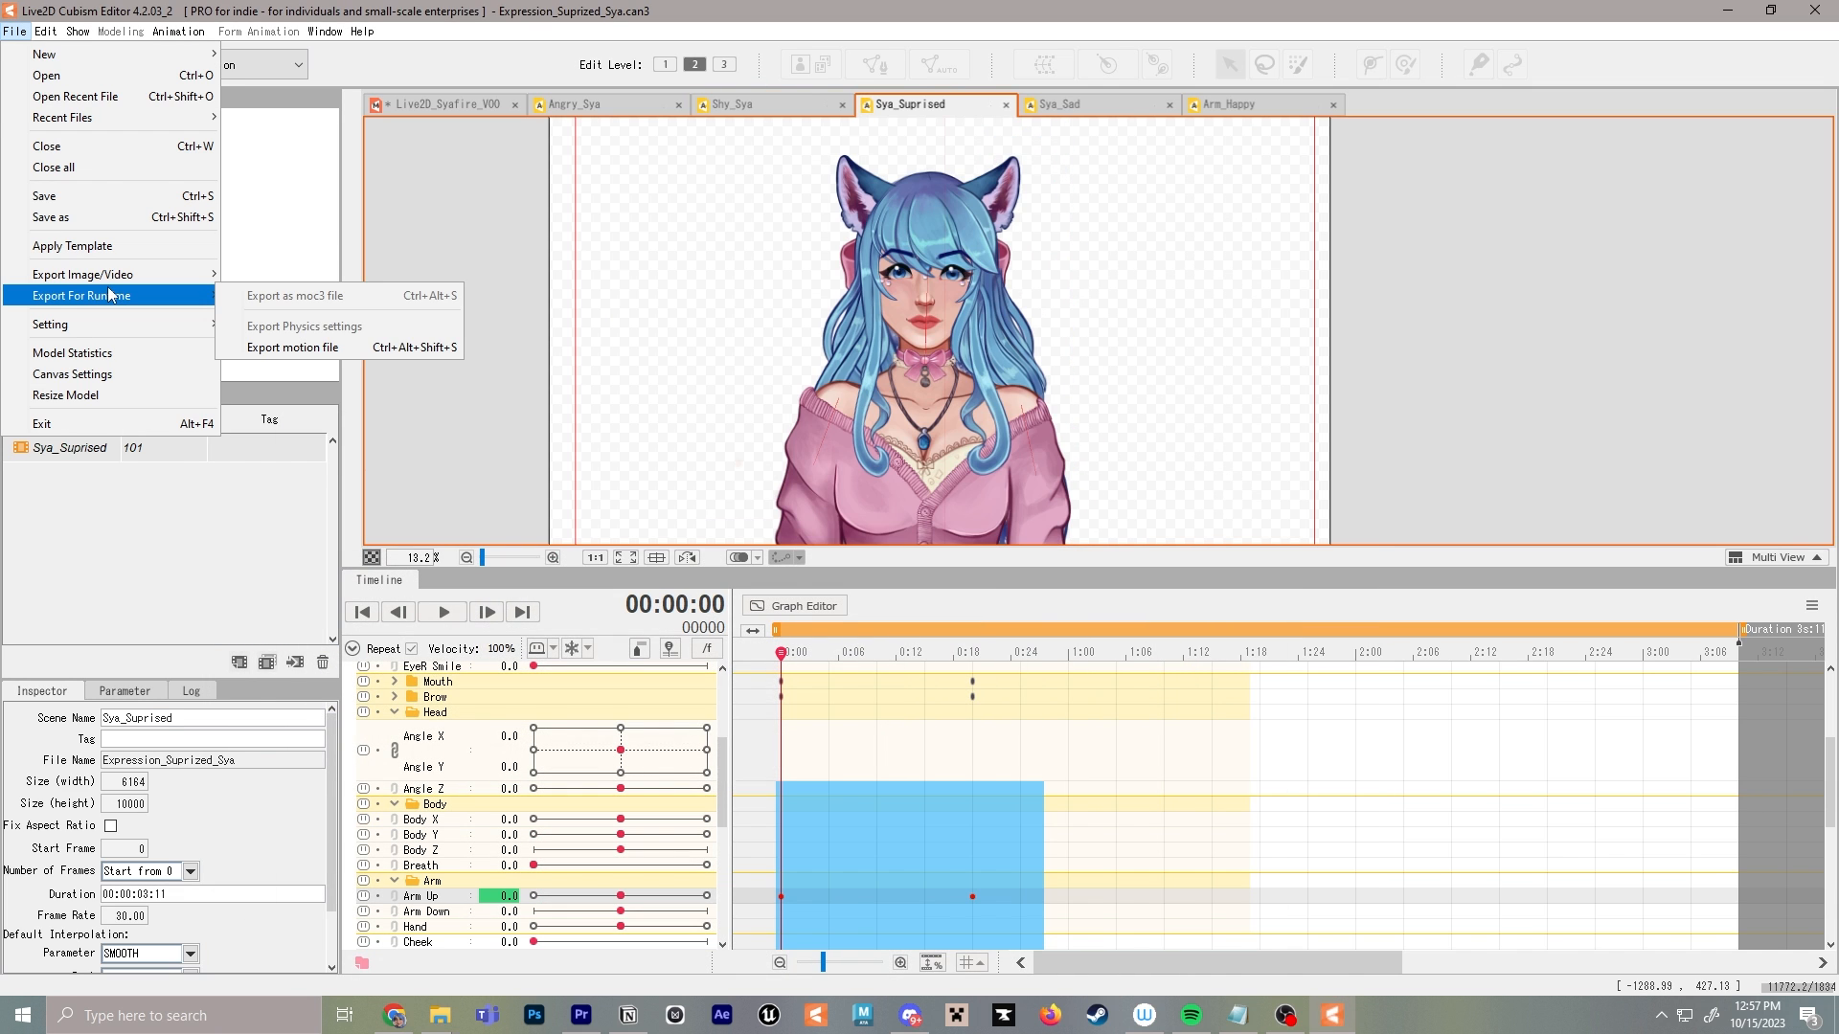
pyautogui.click(292, 347)
pyautogui.click(979, 578)
pyautogui.click(895, 706)
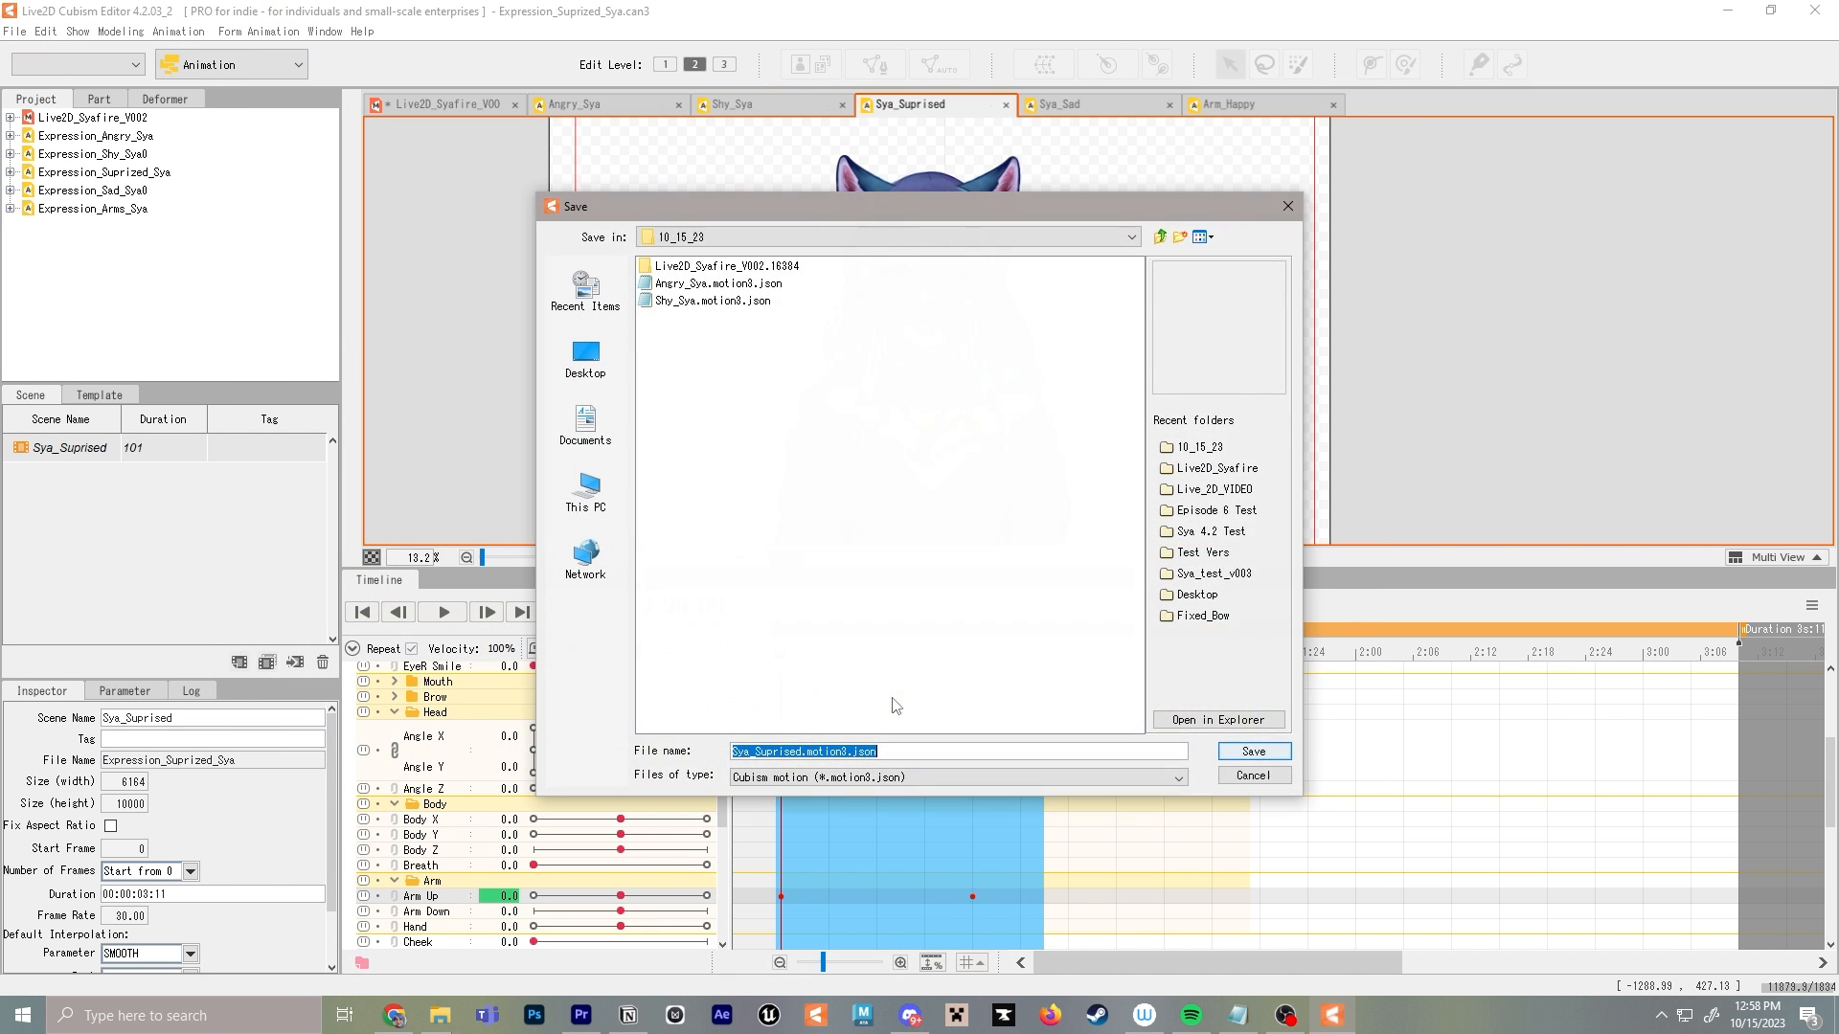
pyautogui.click(1253, 752)
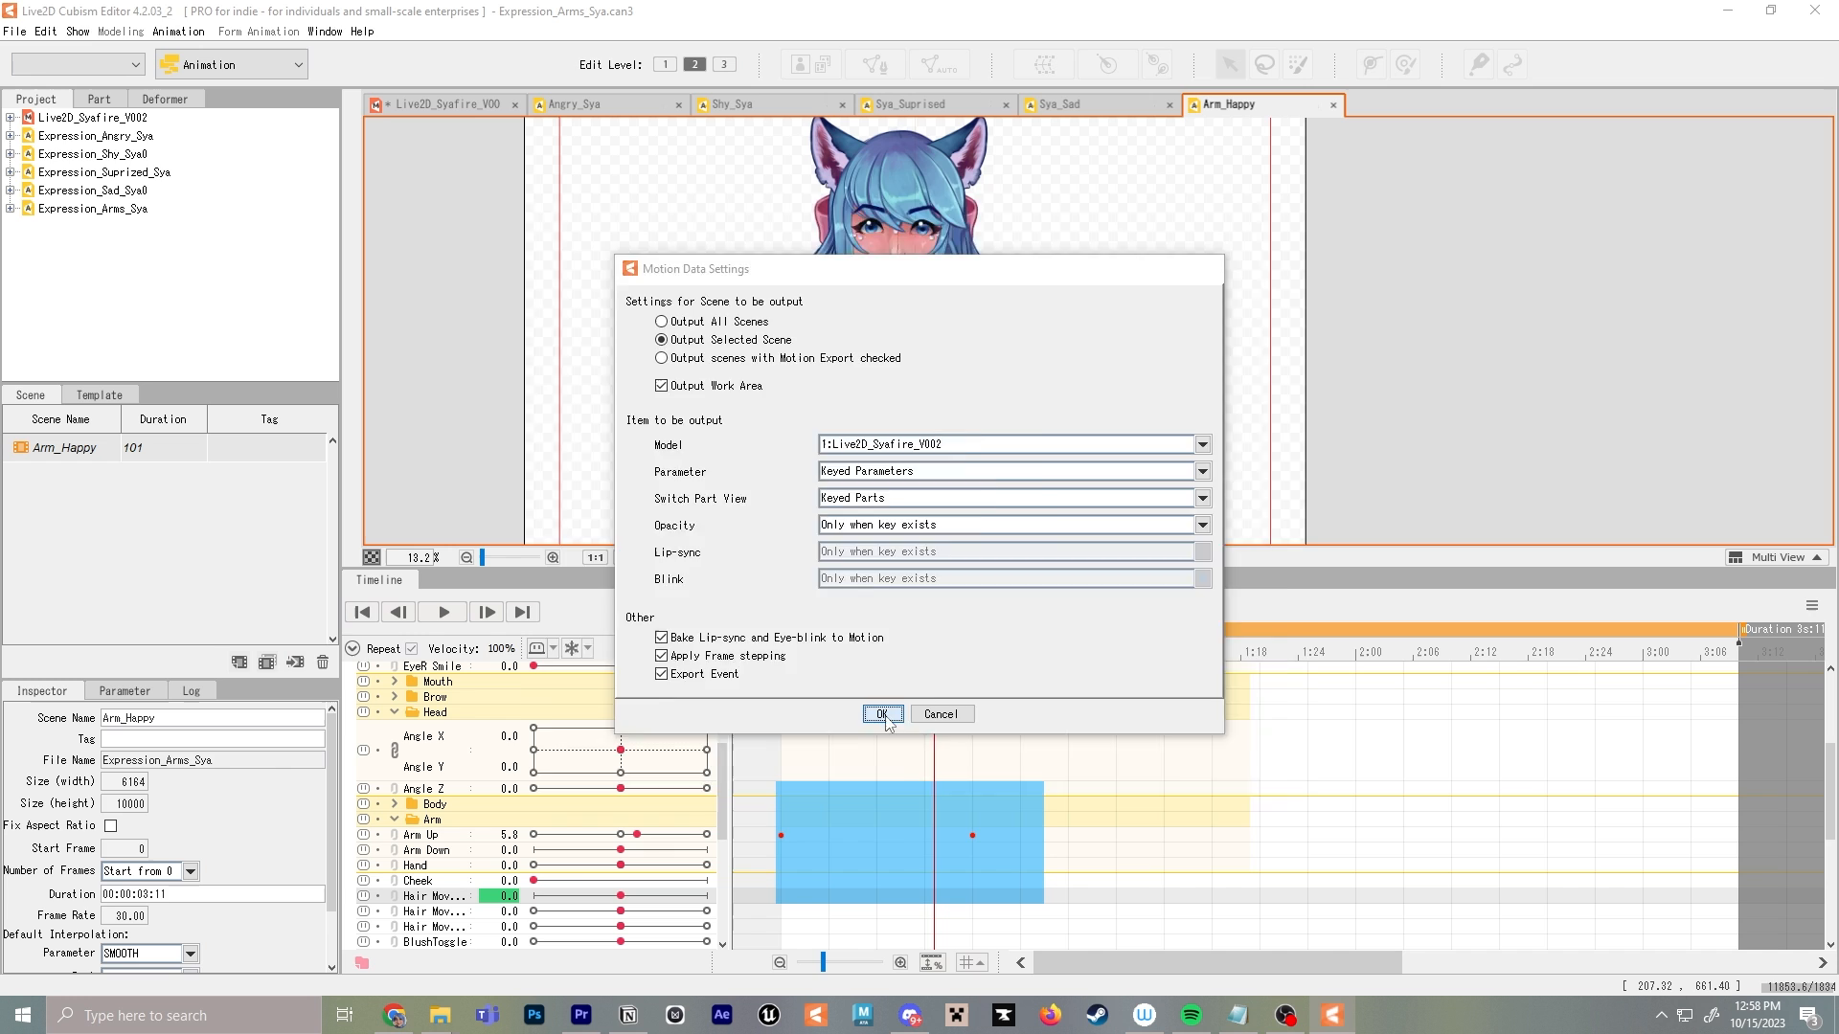
# Export the Arm_Happy scene as Arm_Happy.motion3.json and check the exported files in the 10_15_23 folder
pyautogui.click(886, 709)
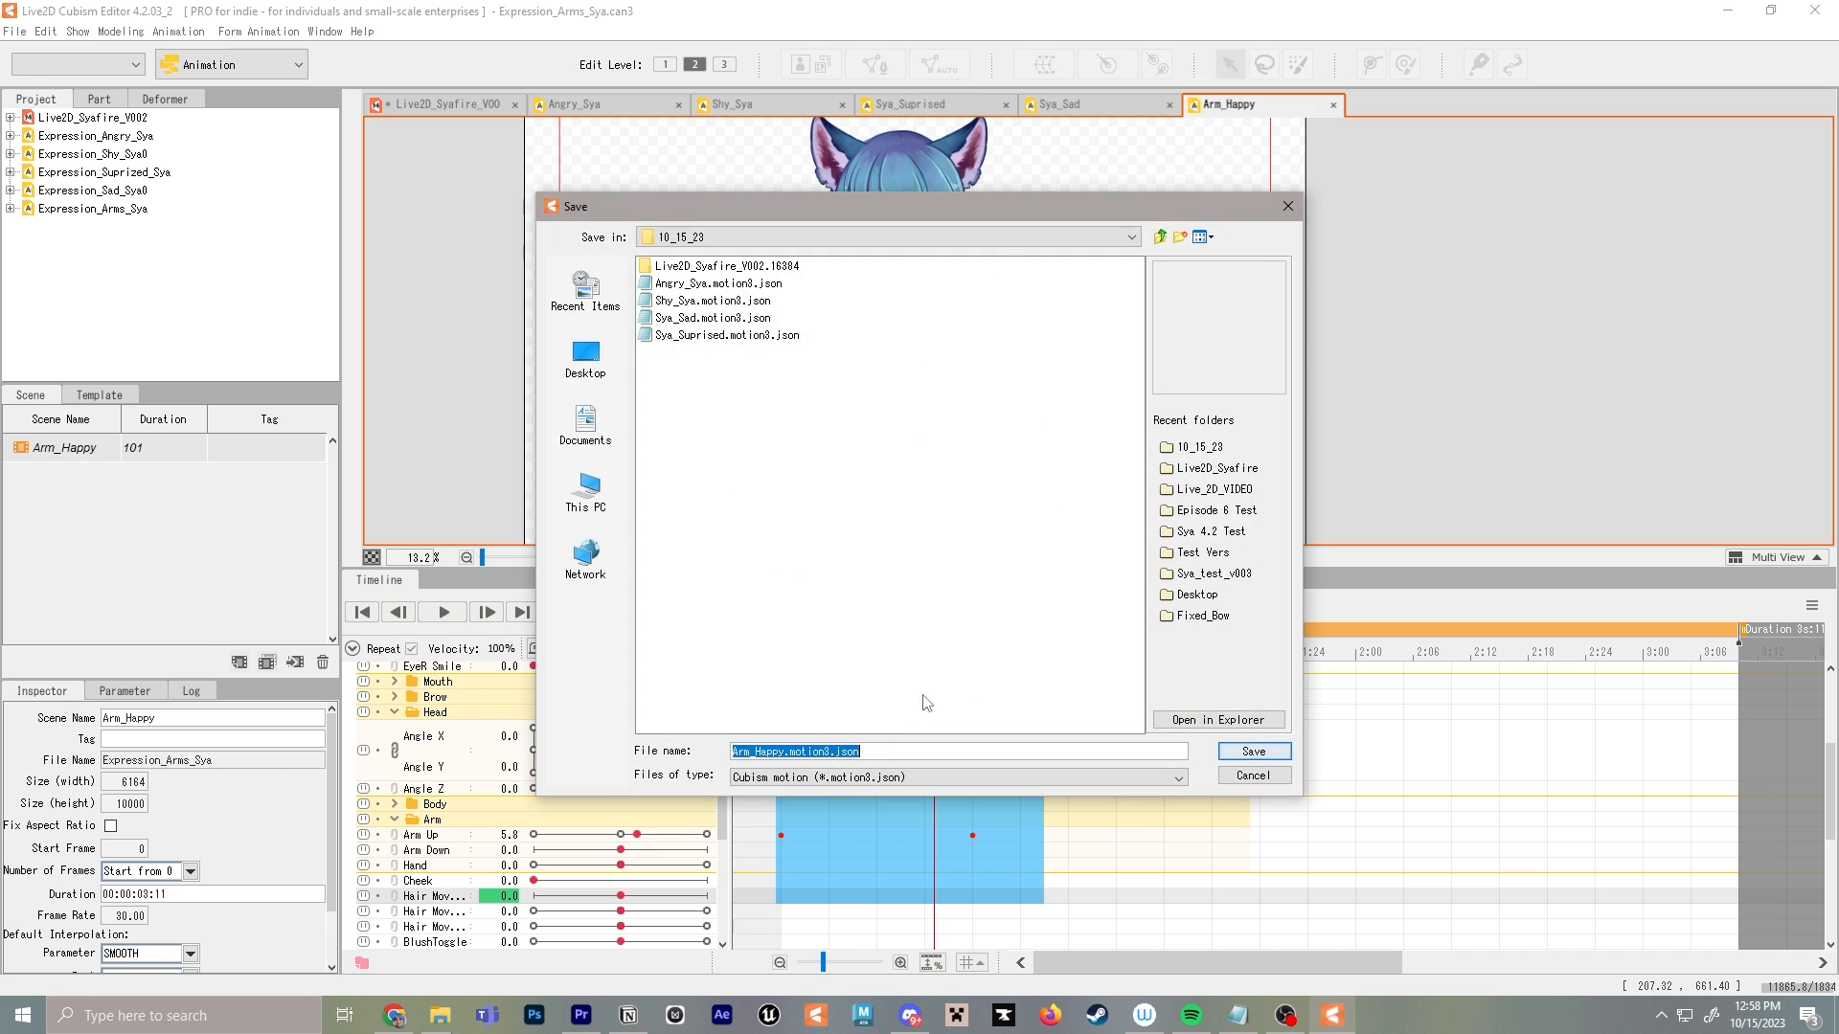
pyautogui.click(1219, 719)
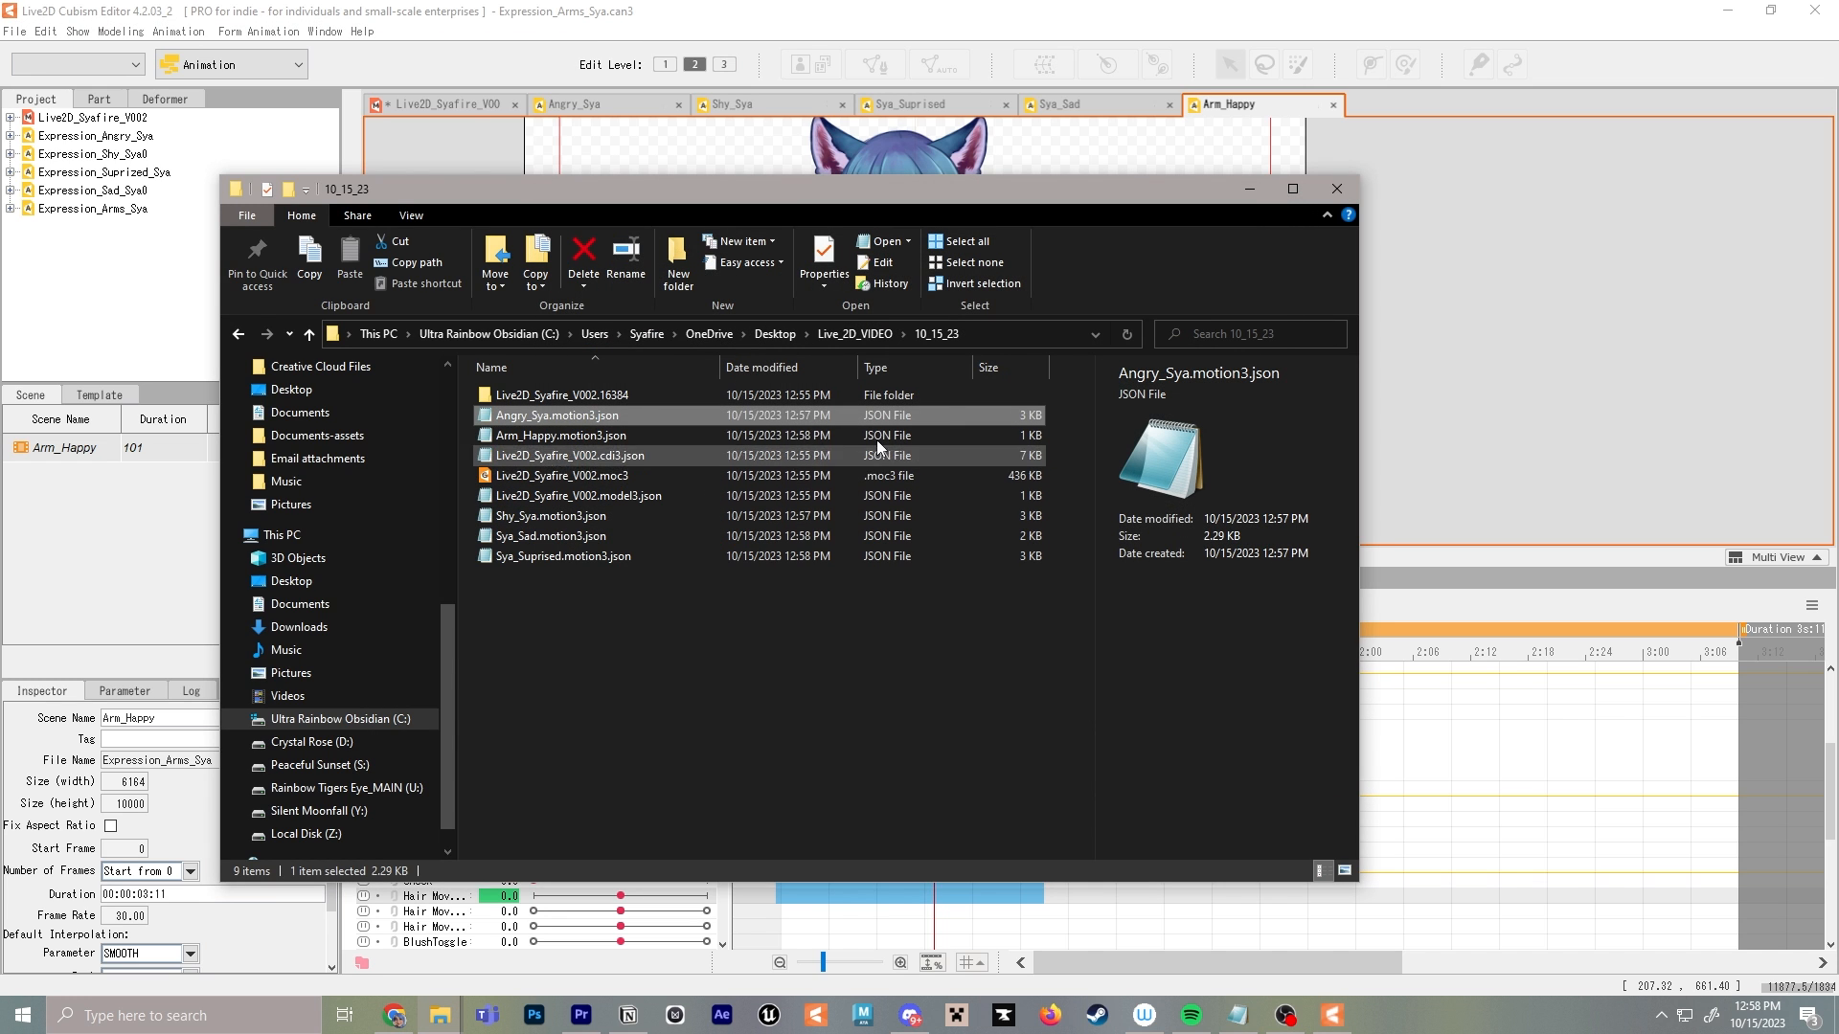
pyautogui.click(1249, 189)
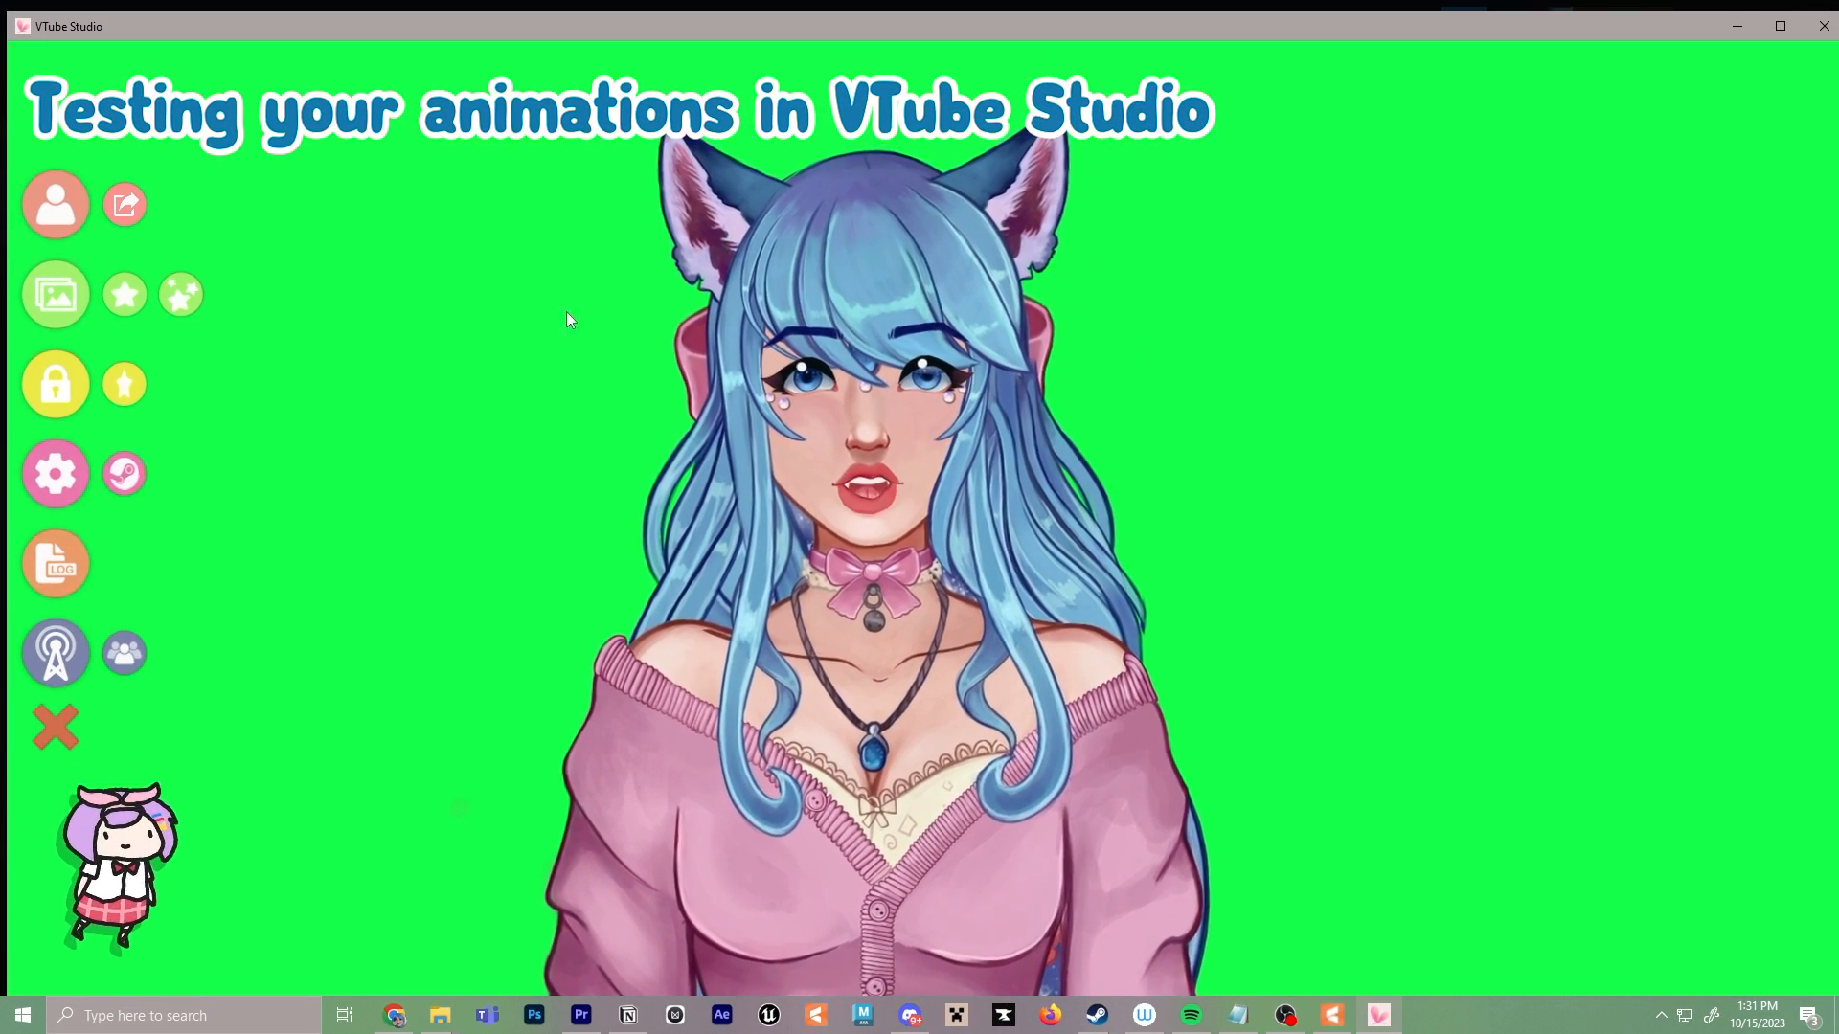
# Open the model's hotkey settings and add a new hotkey after the existing Blush expression hotkey
pyautogui.click(55, 473)
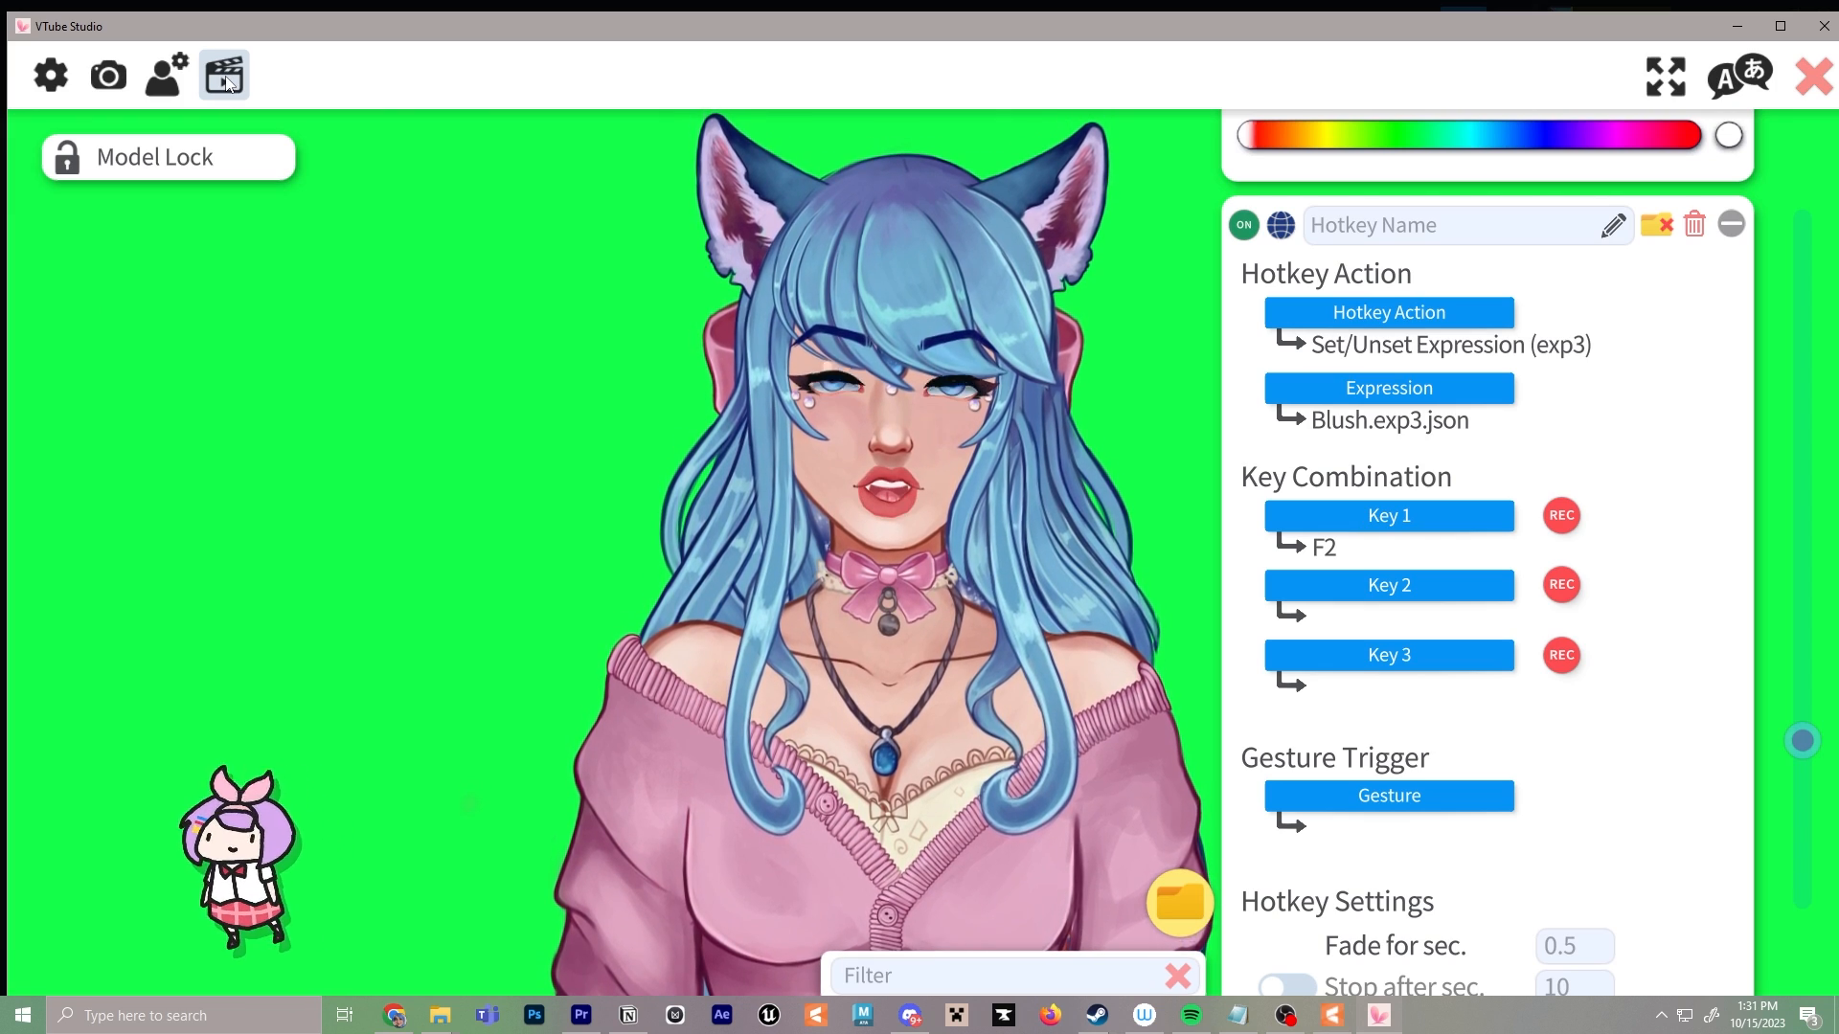
pyautogui.scroll(1, 1715, 636)
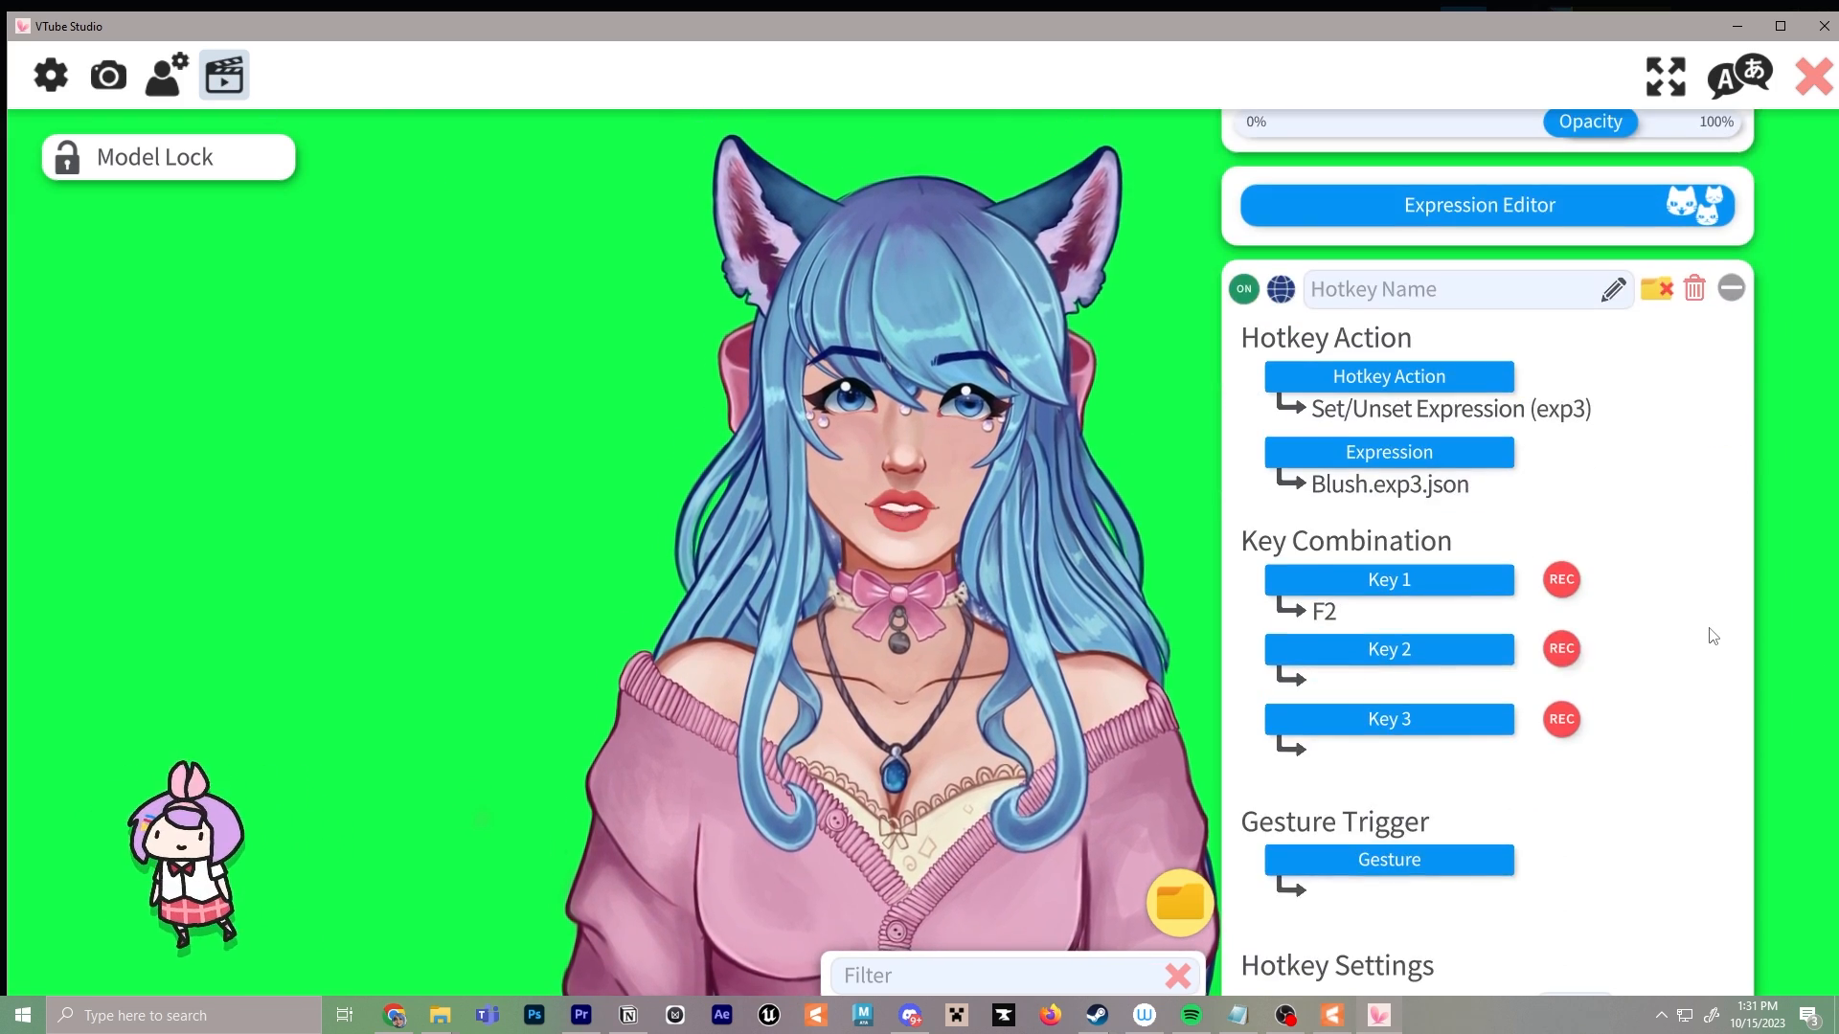
pyautogui.scroll(-5, 1721, 636)
pyautogui.click(1497, 935)
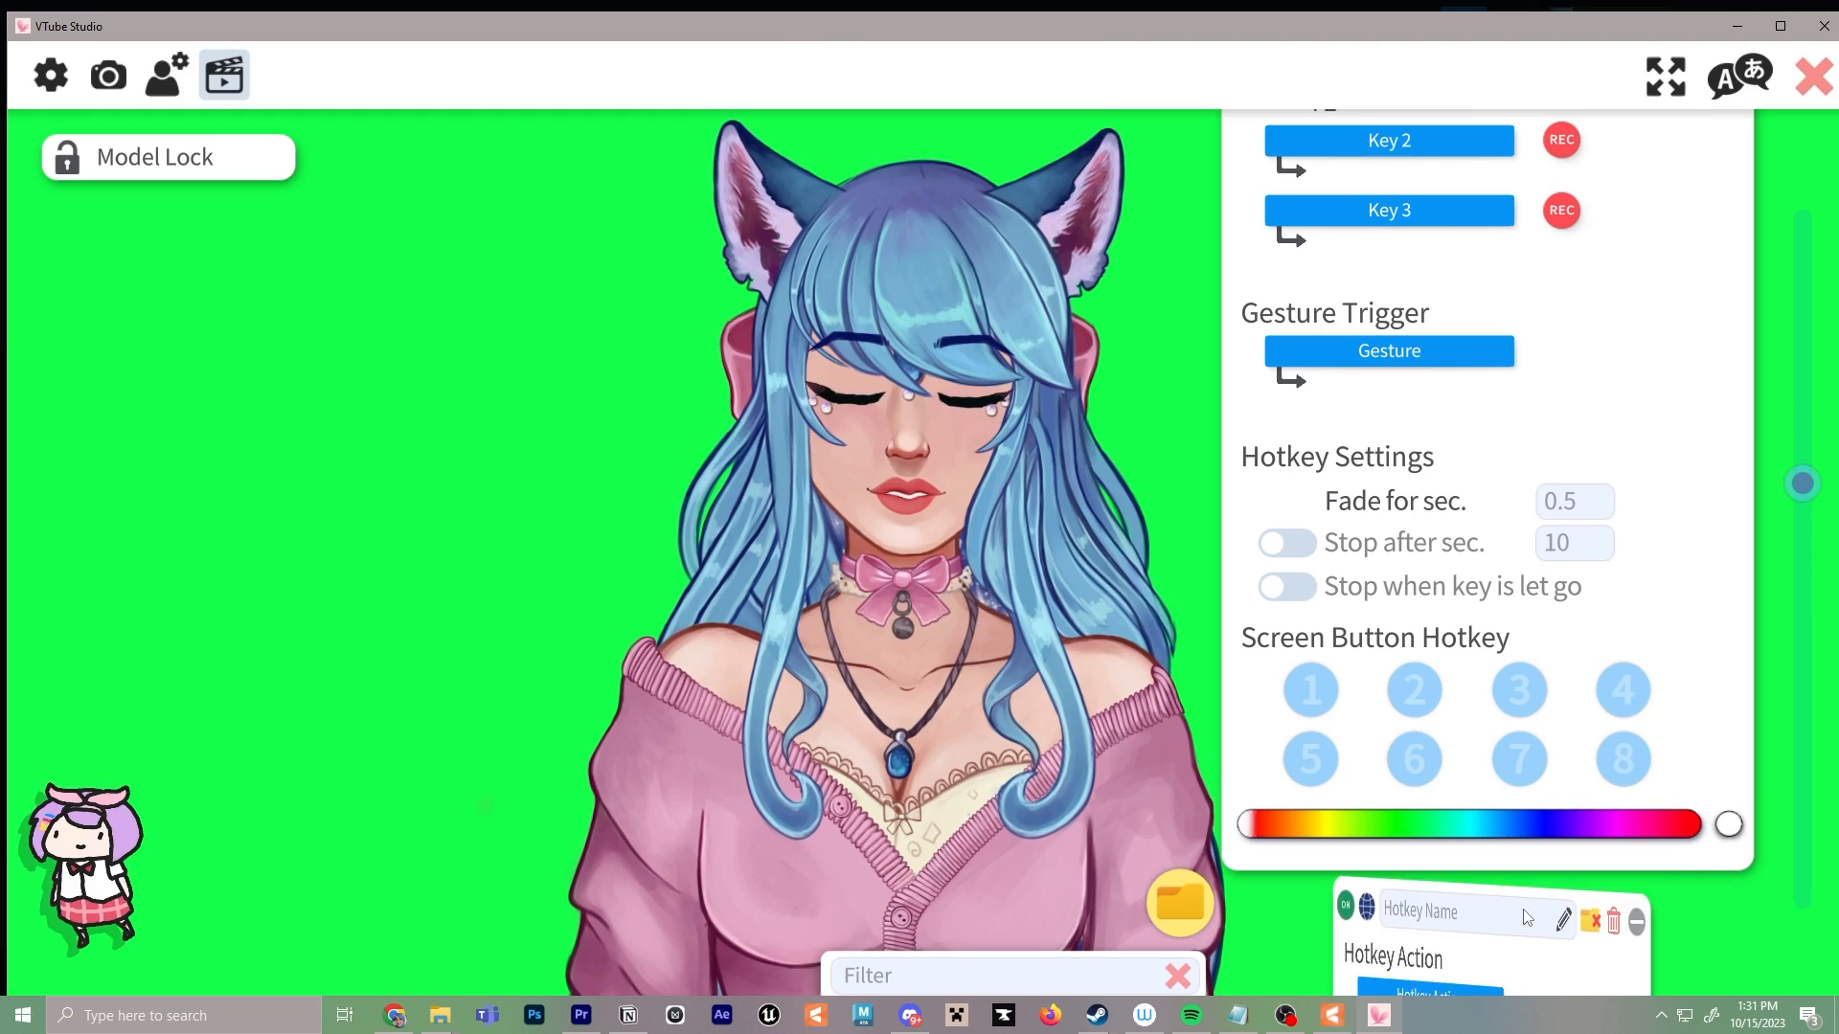
# Set the new hotkey's action to Play Animation (motion3)
pyautogui.scroll(-3, 1688, 863)
pyautogui.scroll(-3, 1689, 863)
pyautogui.click(1402, 350)
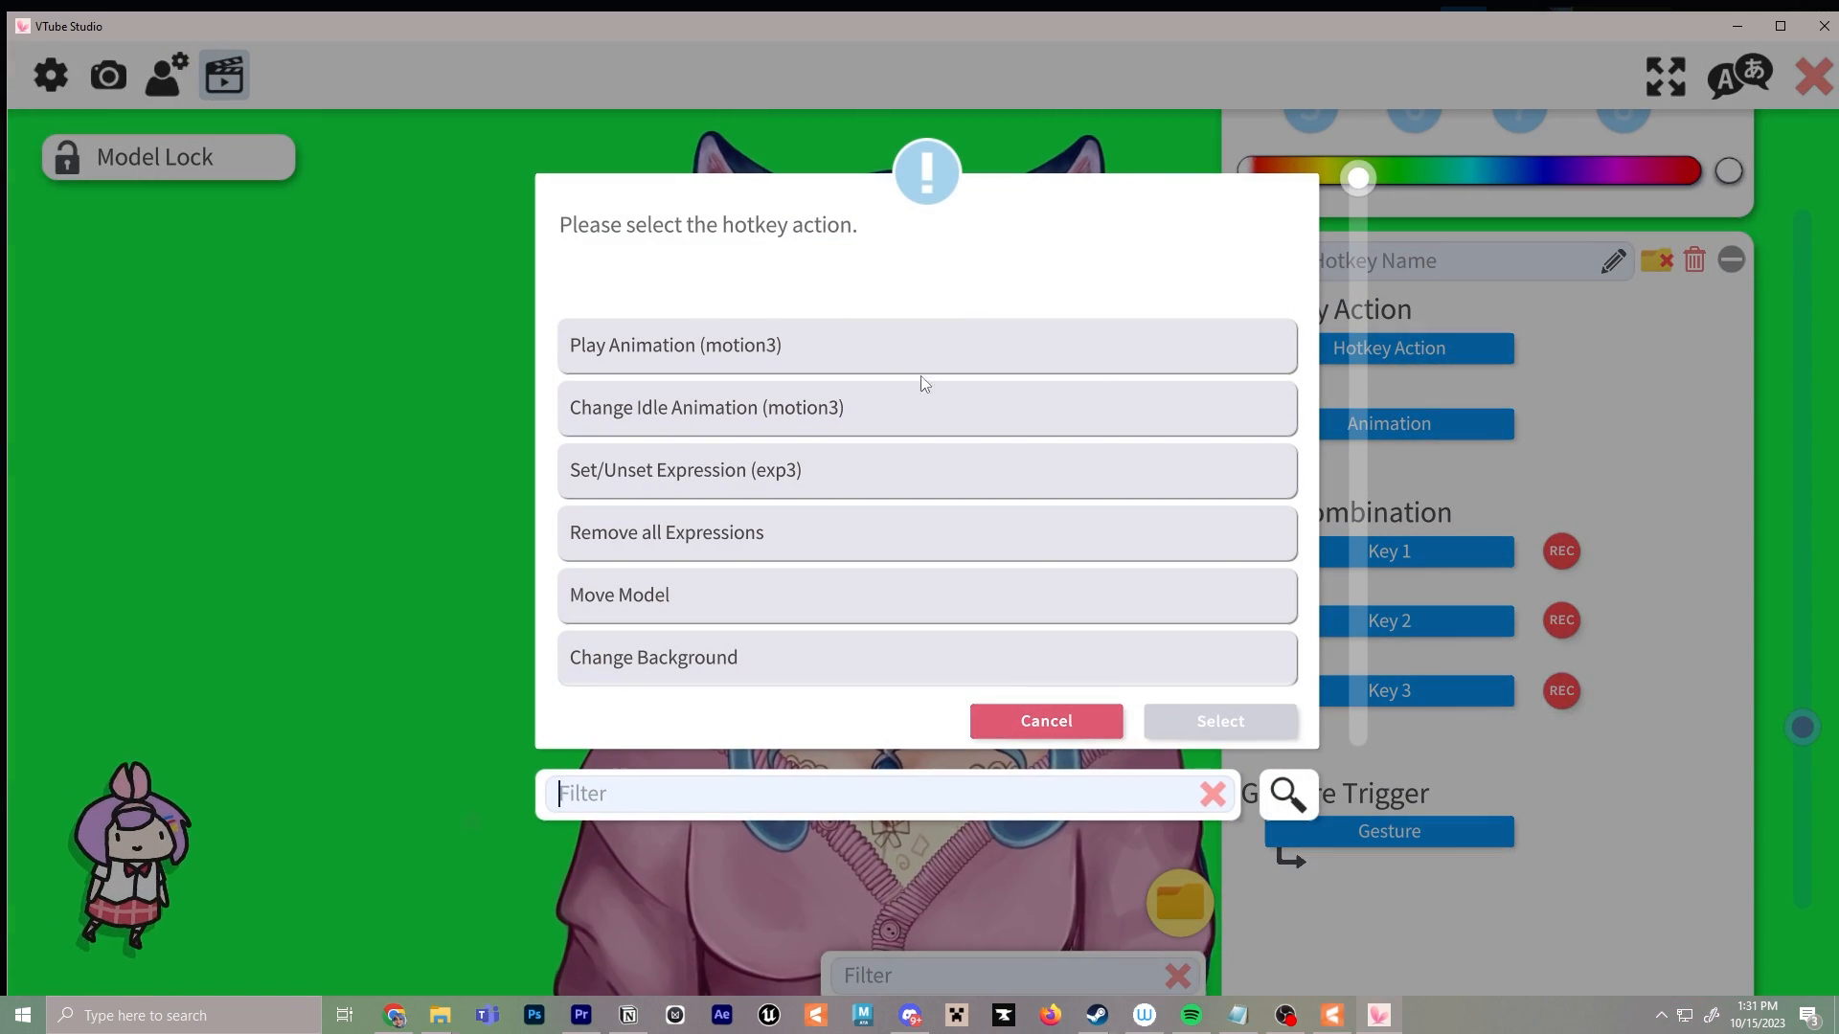
pyautogui.click(776, 369)
pyautogui.click(1222, 734)
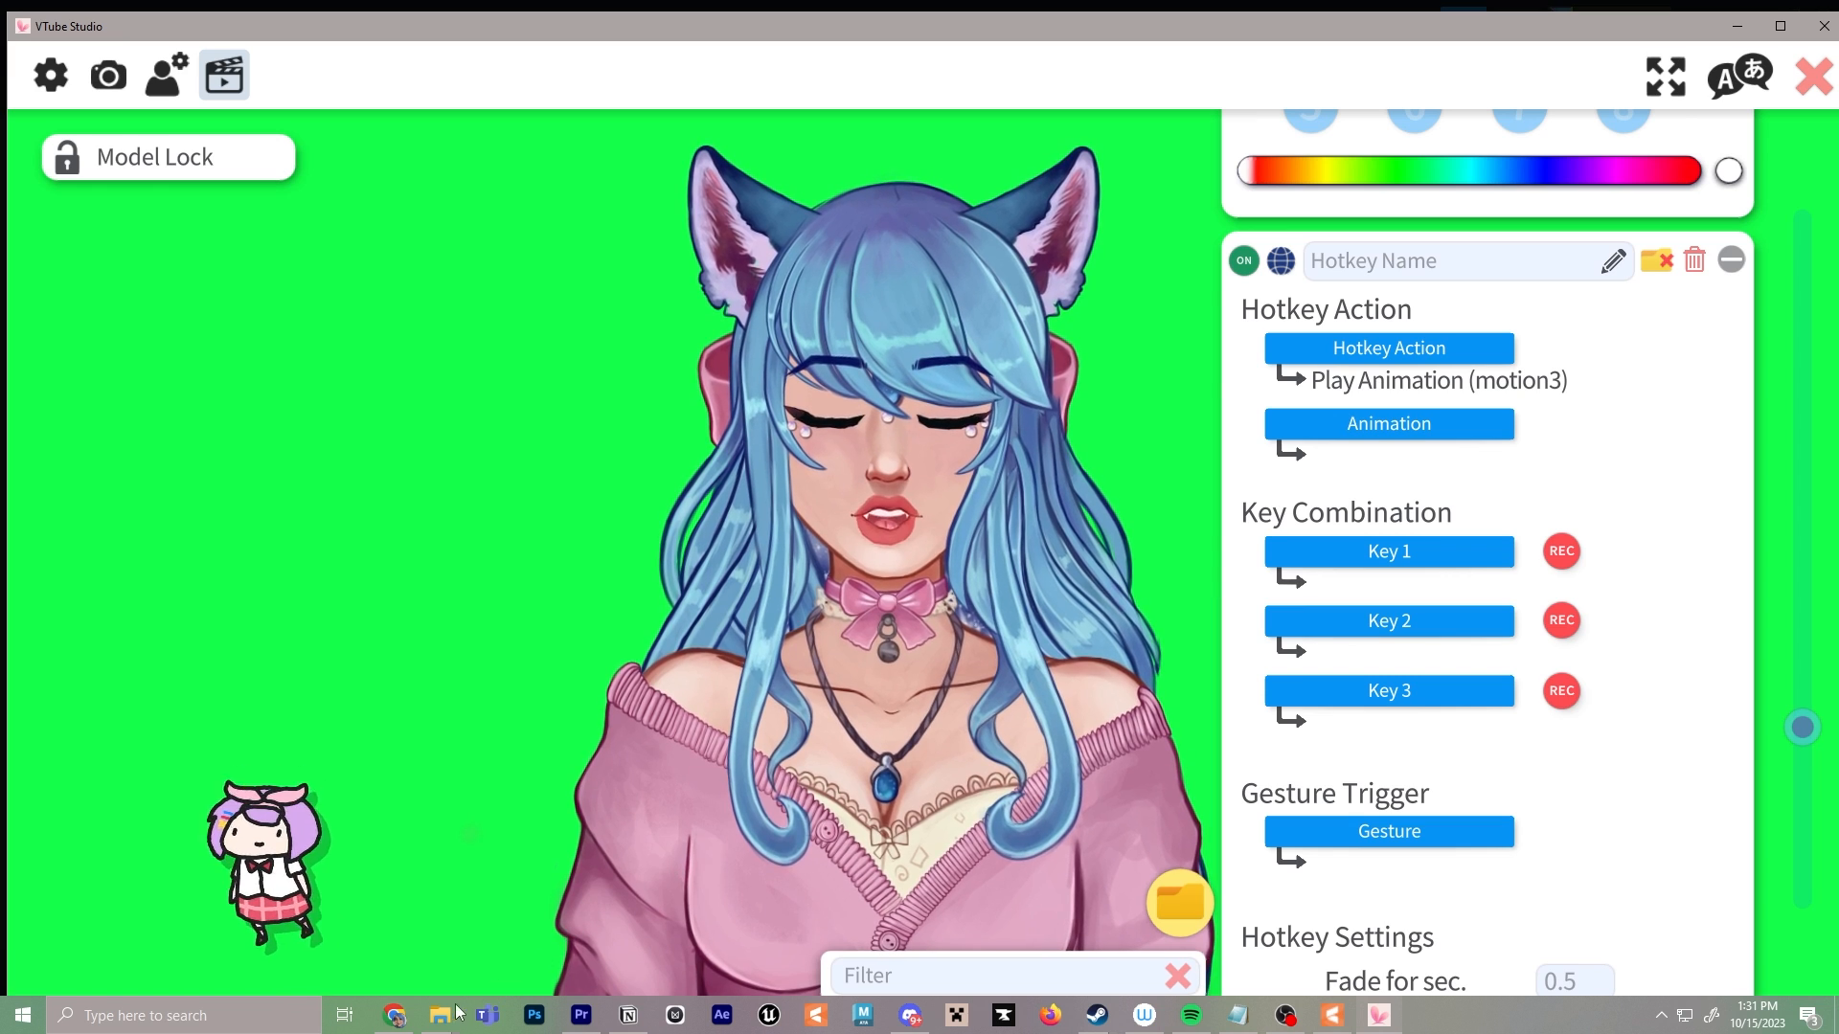
# Look at the Sya_Animation folder, and switch to Live2D Cubism Editor to view the Shy_Sya scene
pyautogui.moveTo(451, 1023)
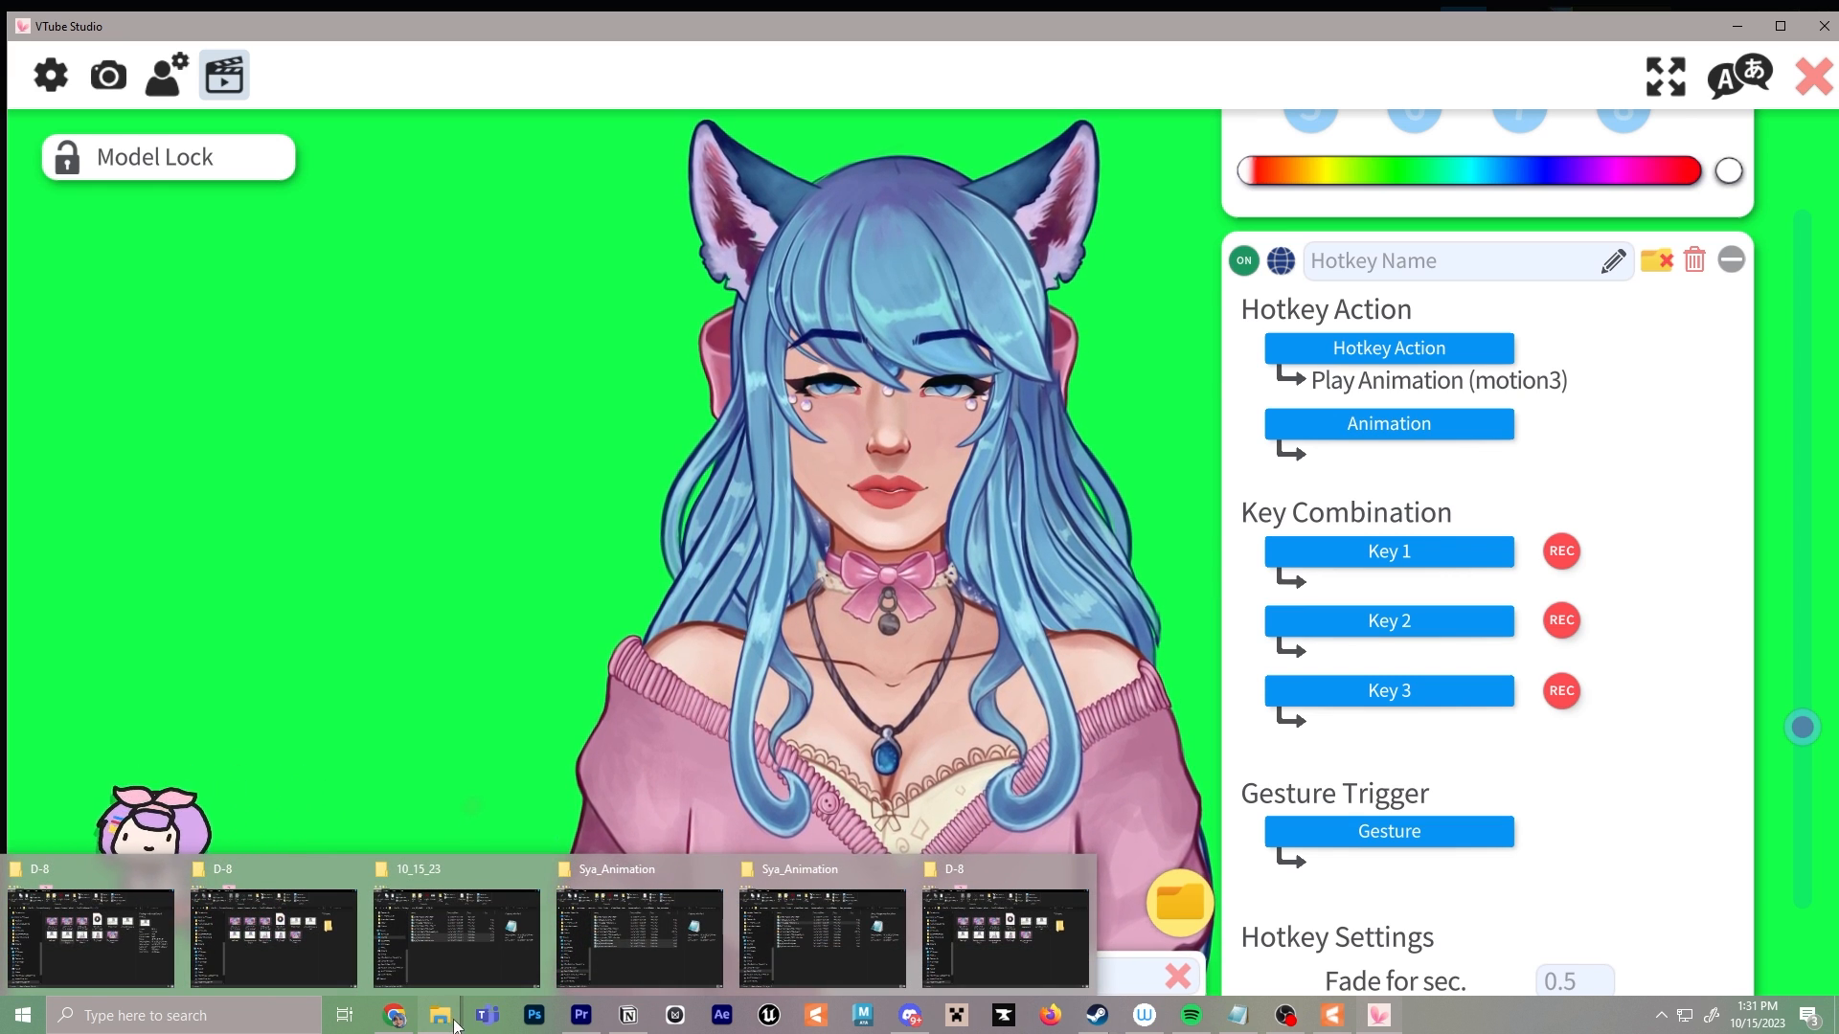
pyautogui.click(639, 991)
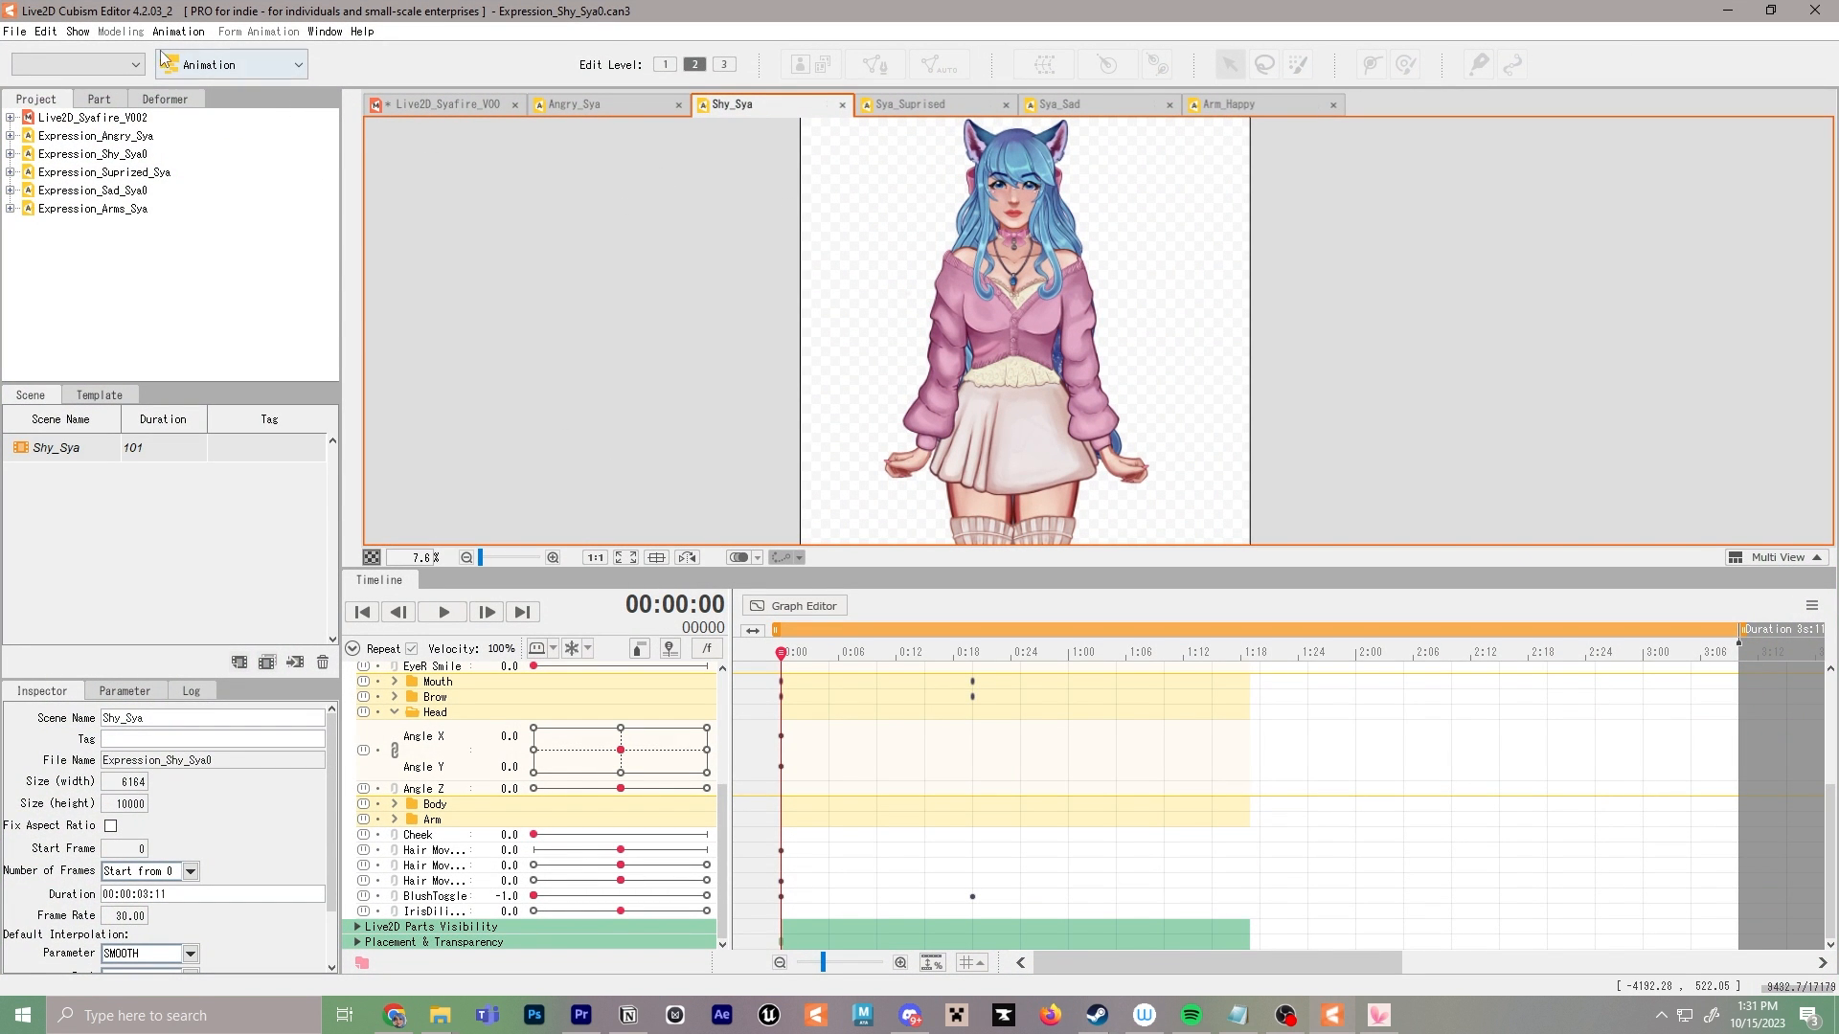
pyautogui.click(45, 31)
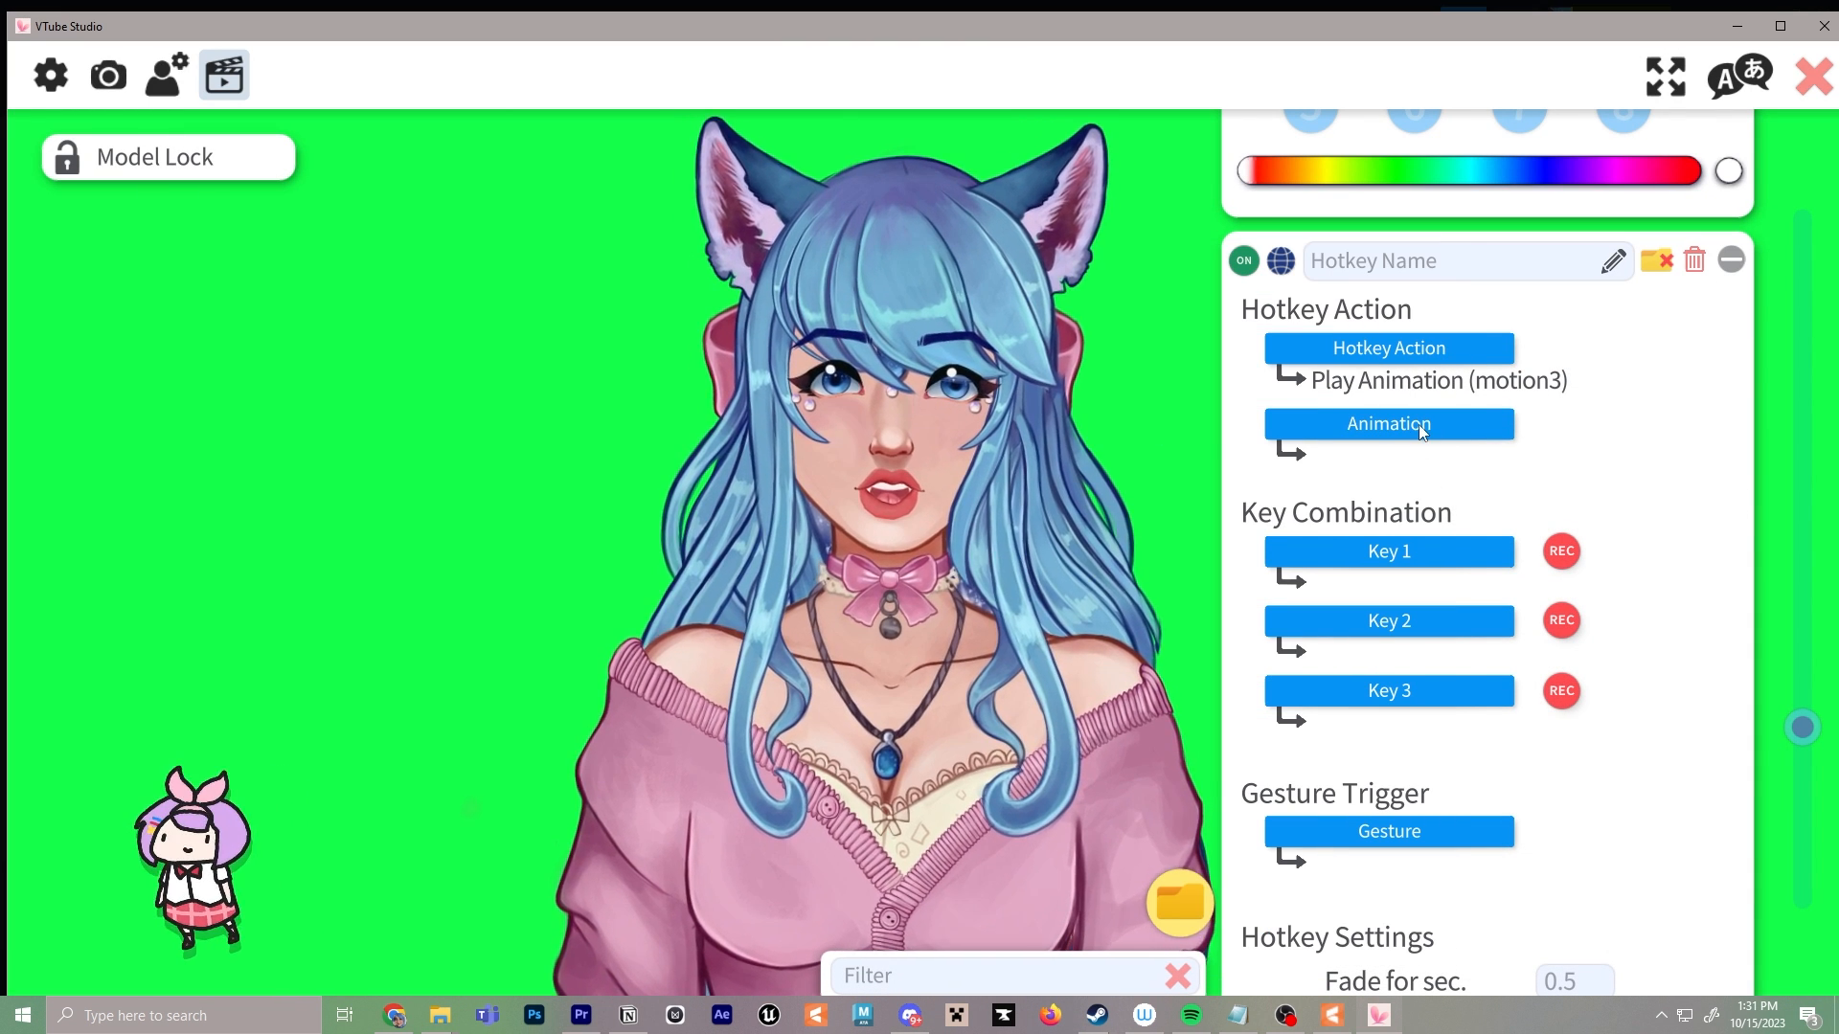
# Choose Shy_Sya as the animation played by the new hotkey in VTube Studio
pyautogui.click(1417, 423)
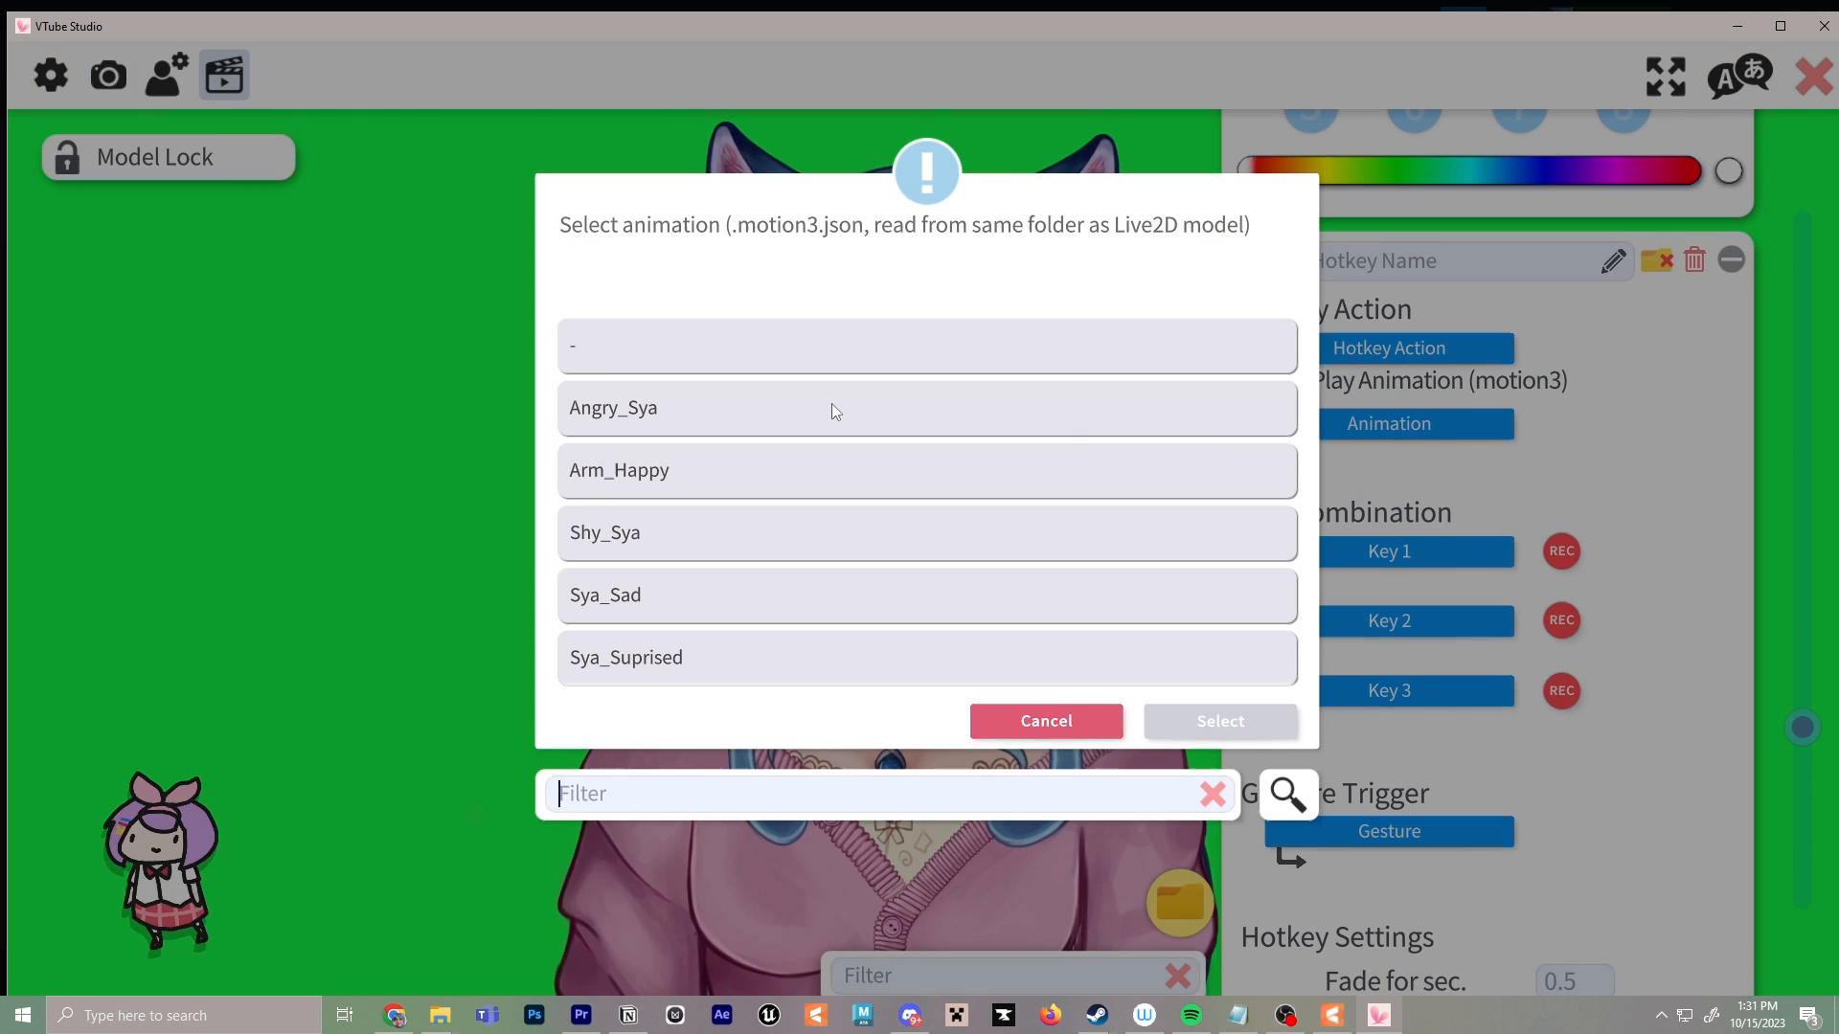
pyautogui.click(716, 537)
pyautogui.click(1226, 725)
# Assign F1 as the hotkey's first key and trigger it to test the Shy_Sya animation on the model
pyautogui.click(1418, 553)
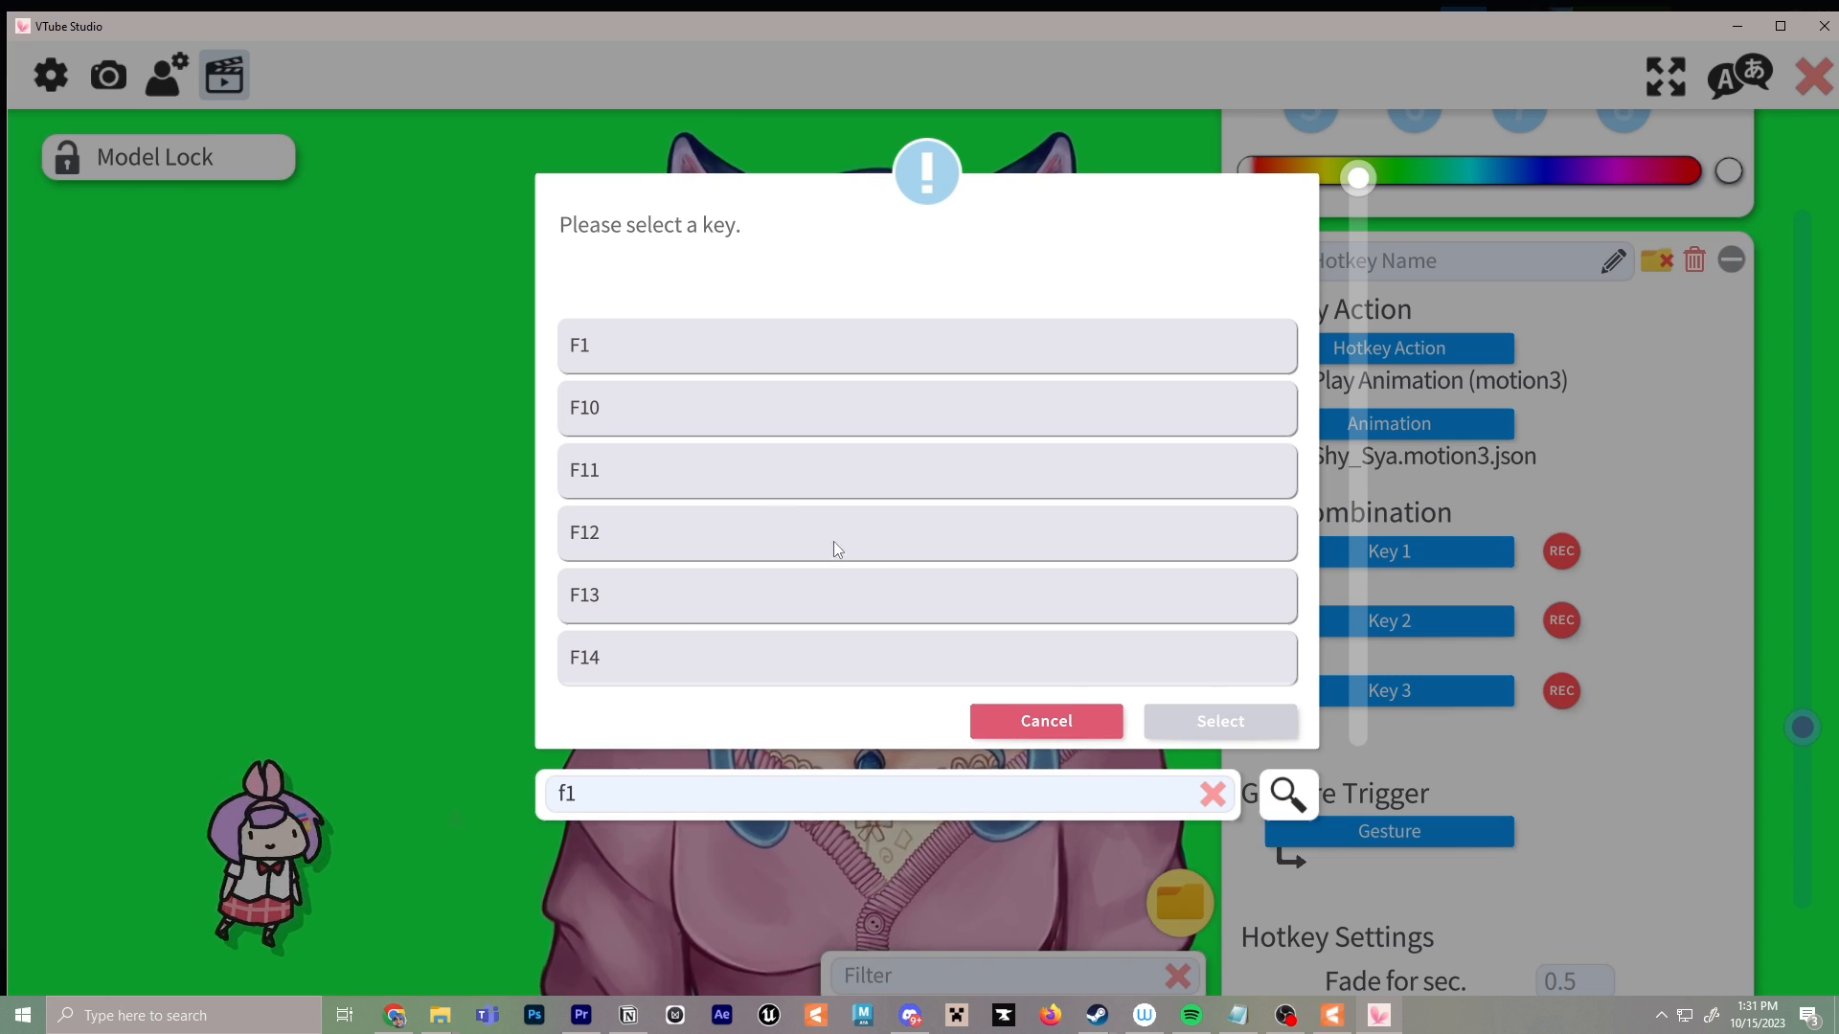
pyautogui.click(1192, 716)
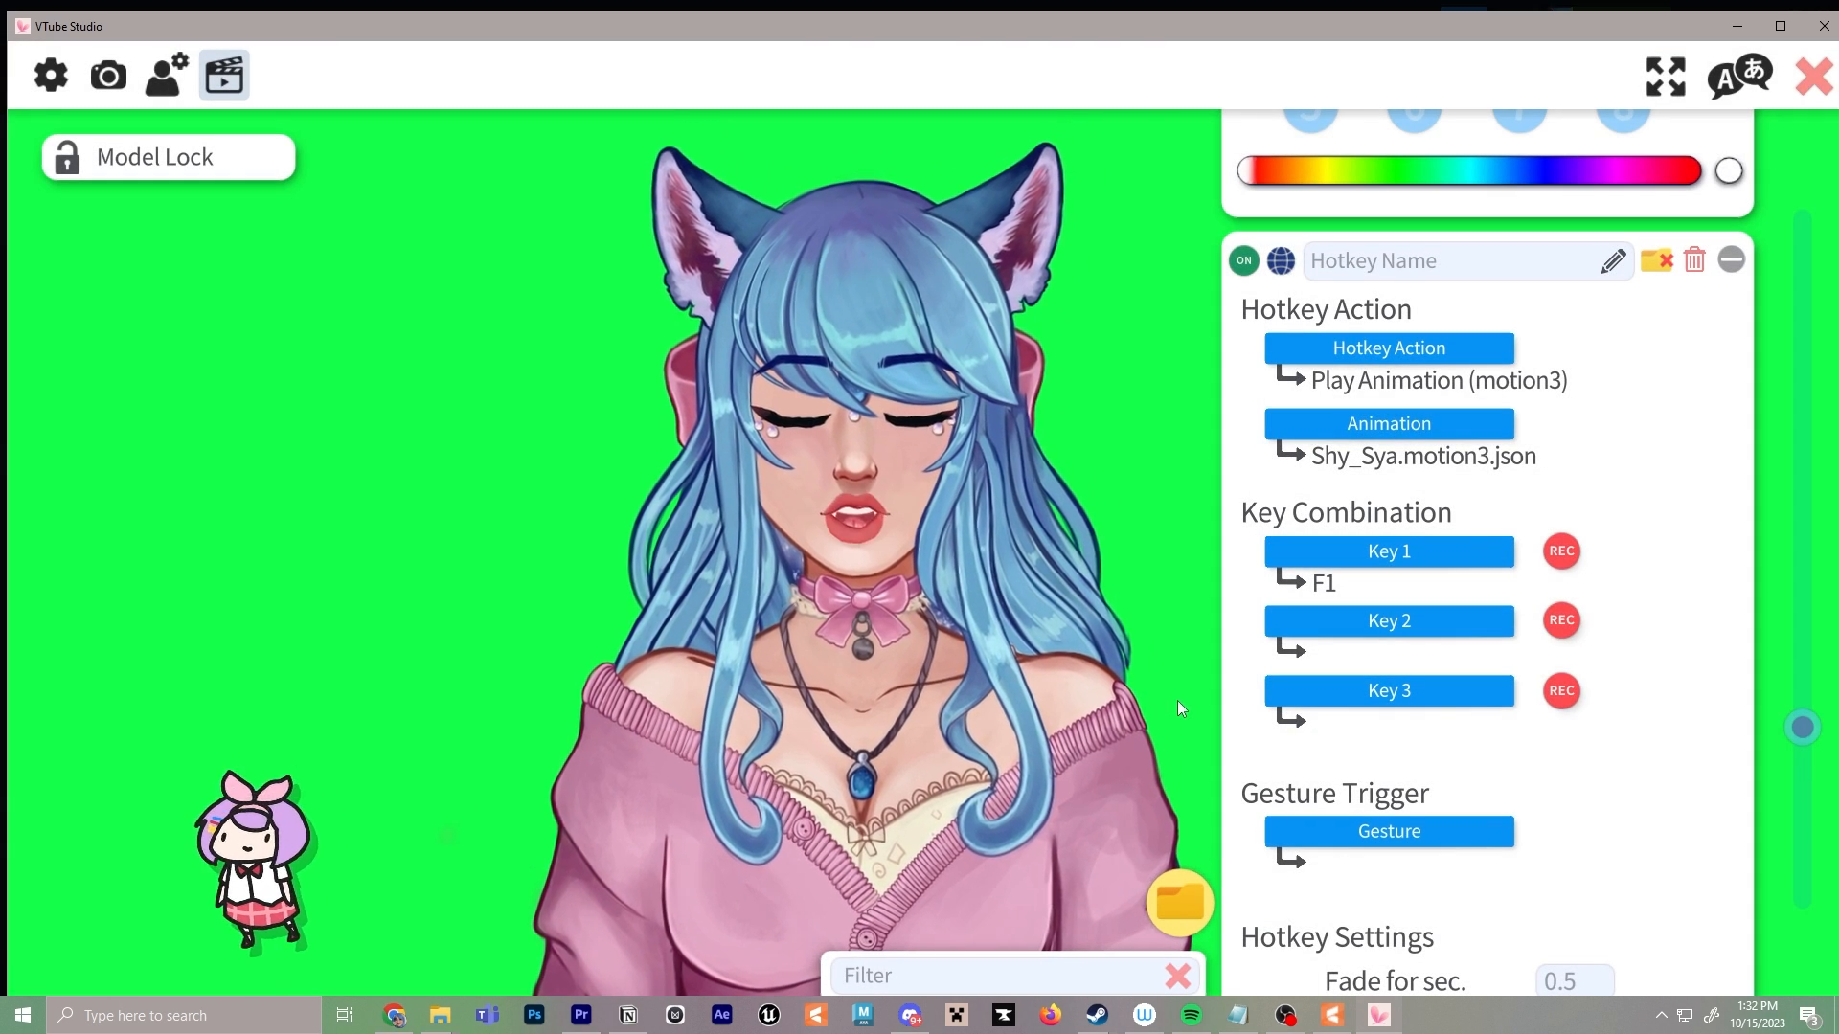
pyautogui.press('F1')
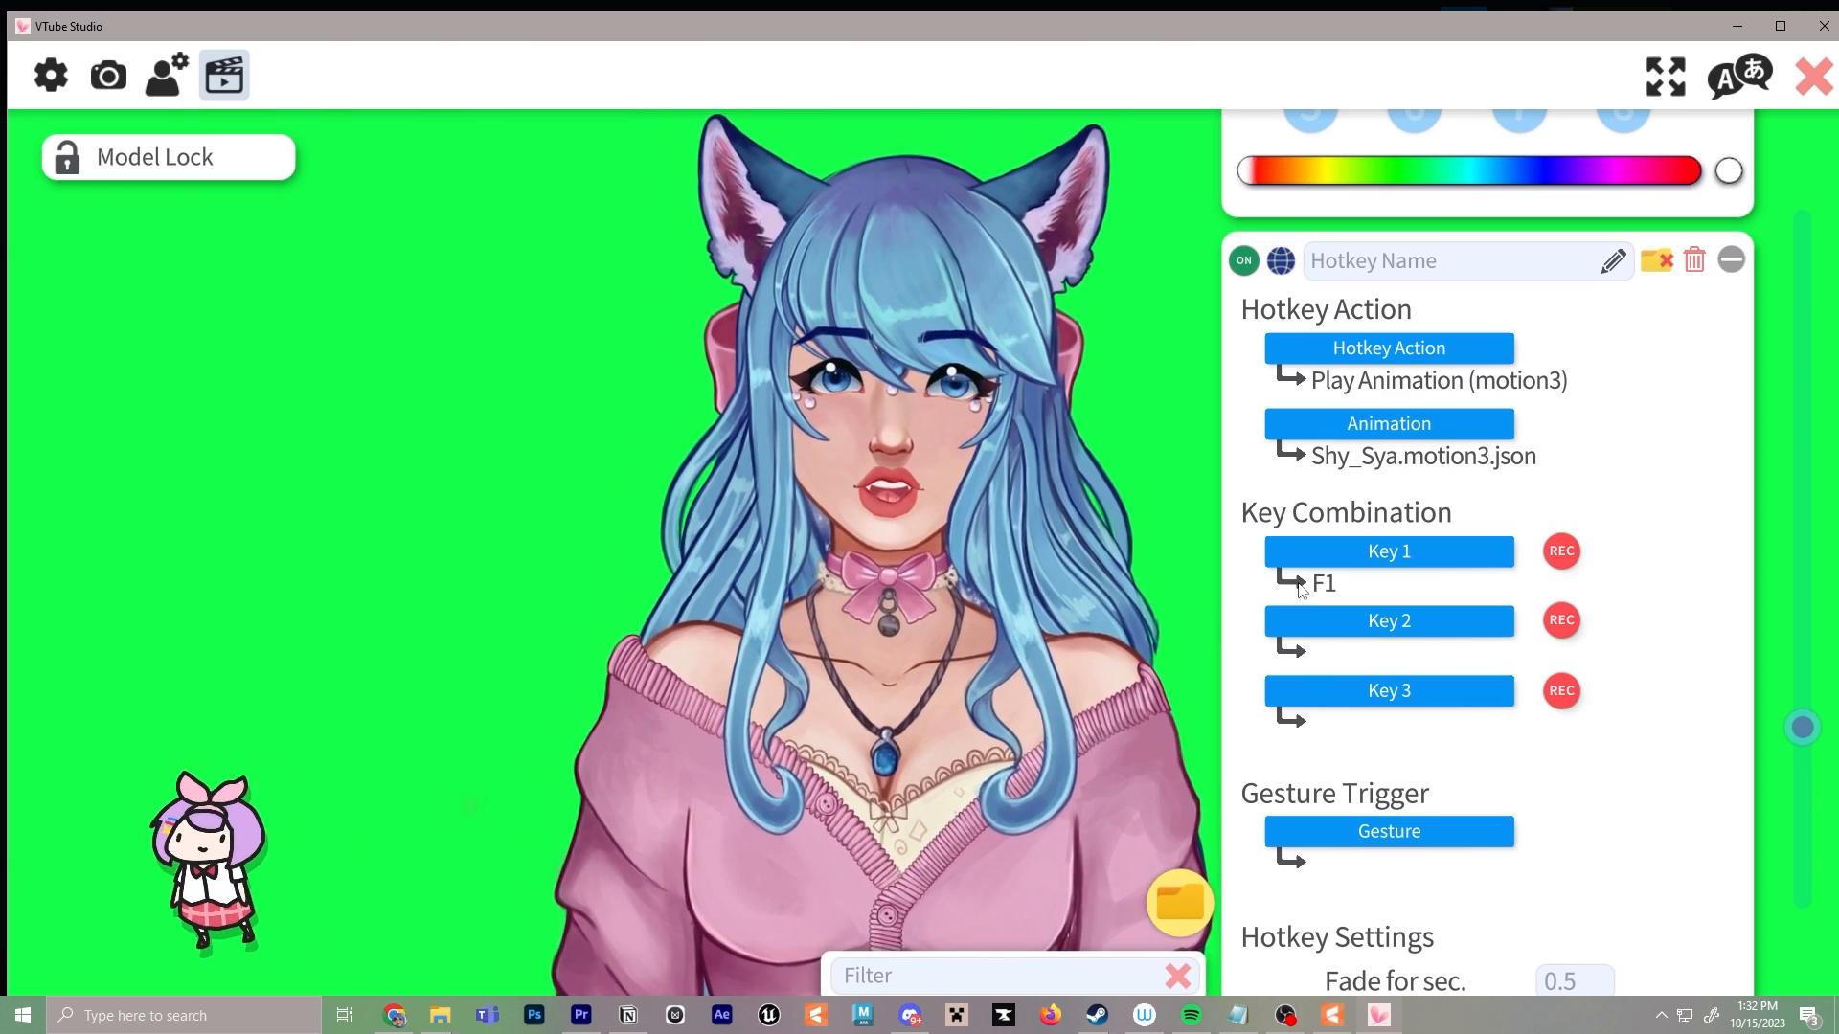
# Change the F1 hotkey's animation to Sya_Suprised
pyautogui.click(1388, 424)
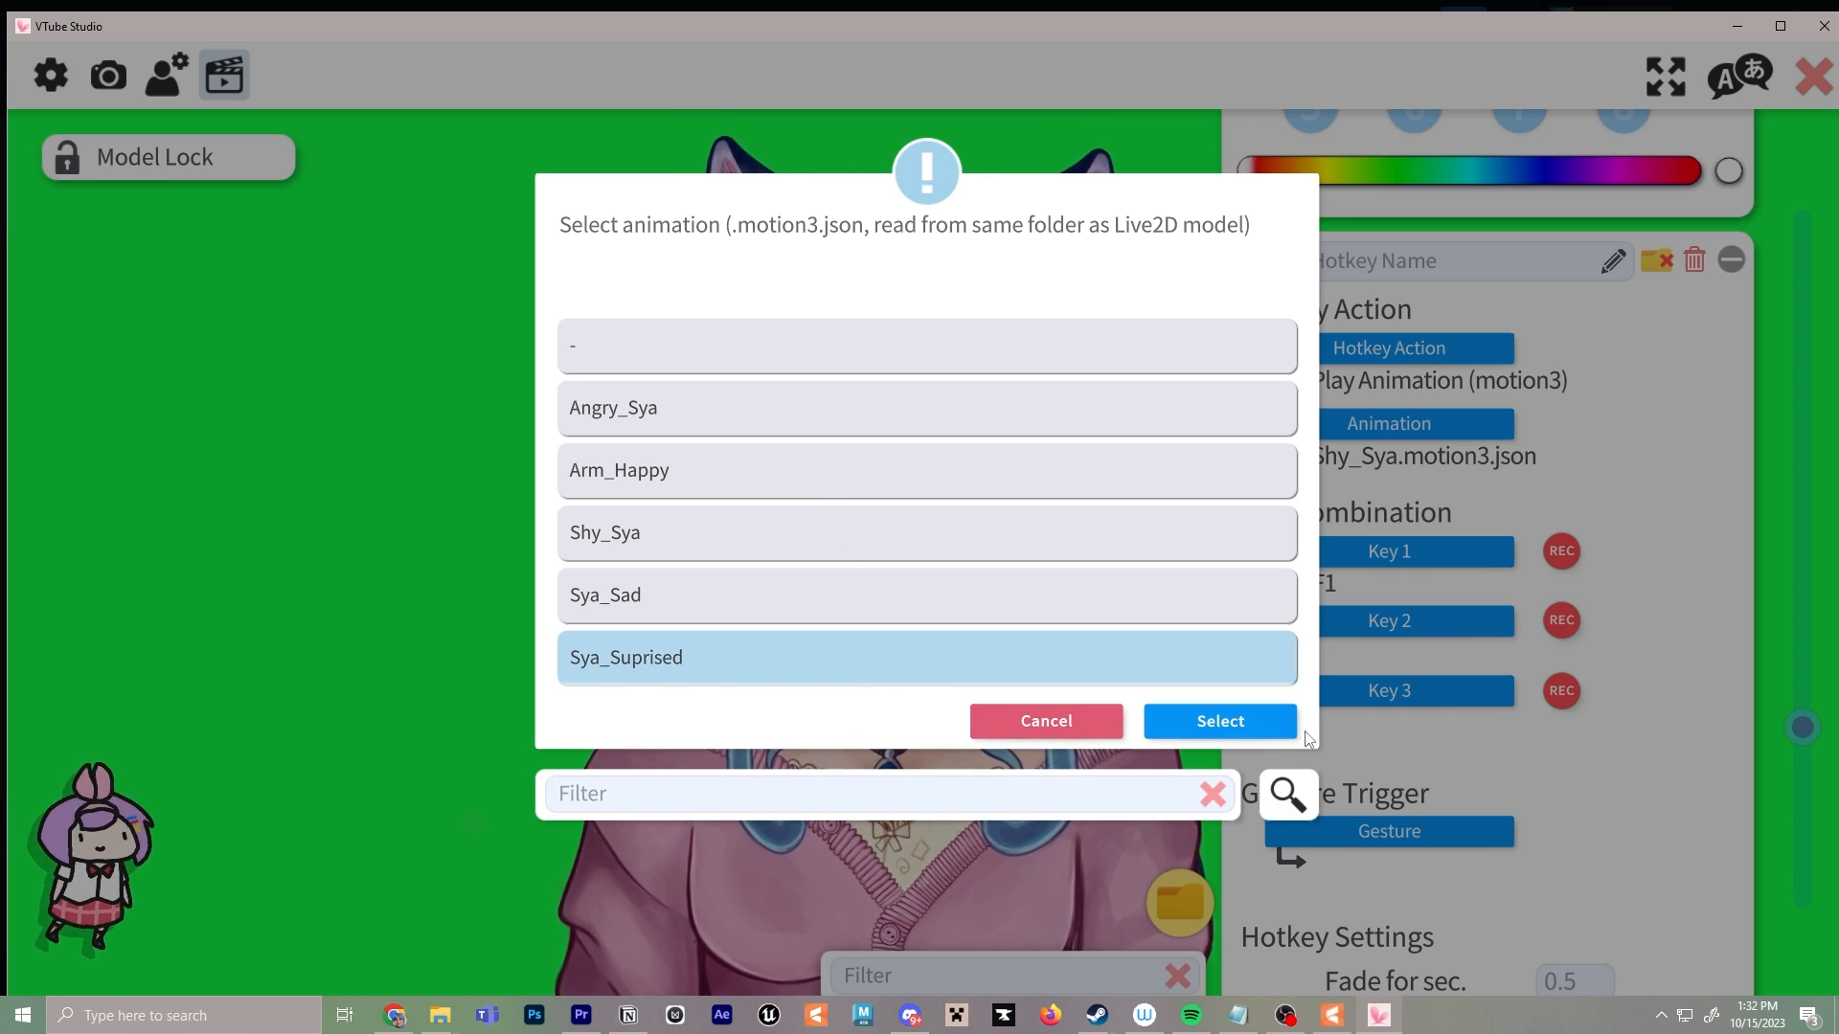
pyautogui.click(1288, 728)
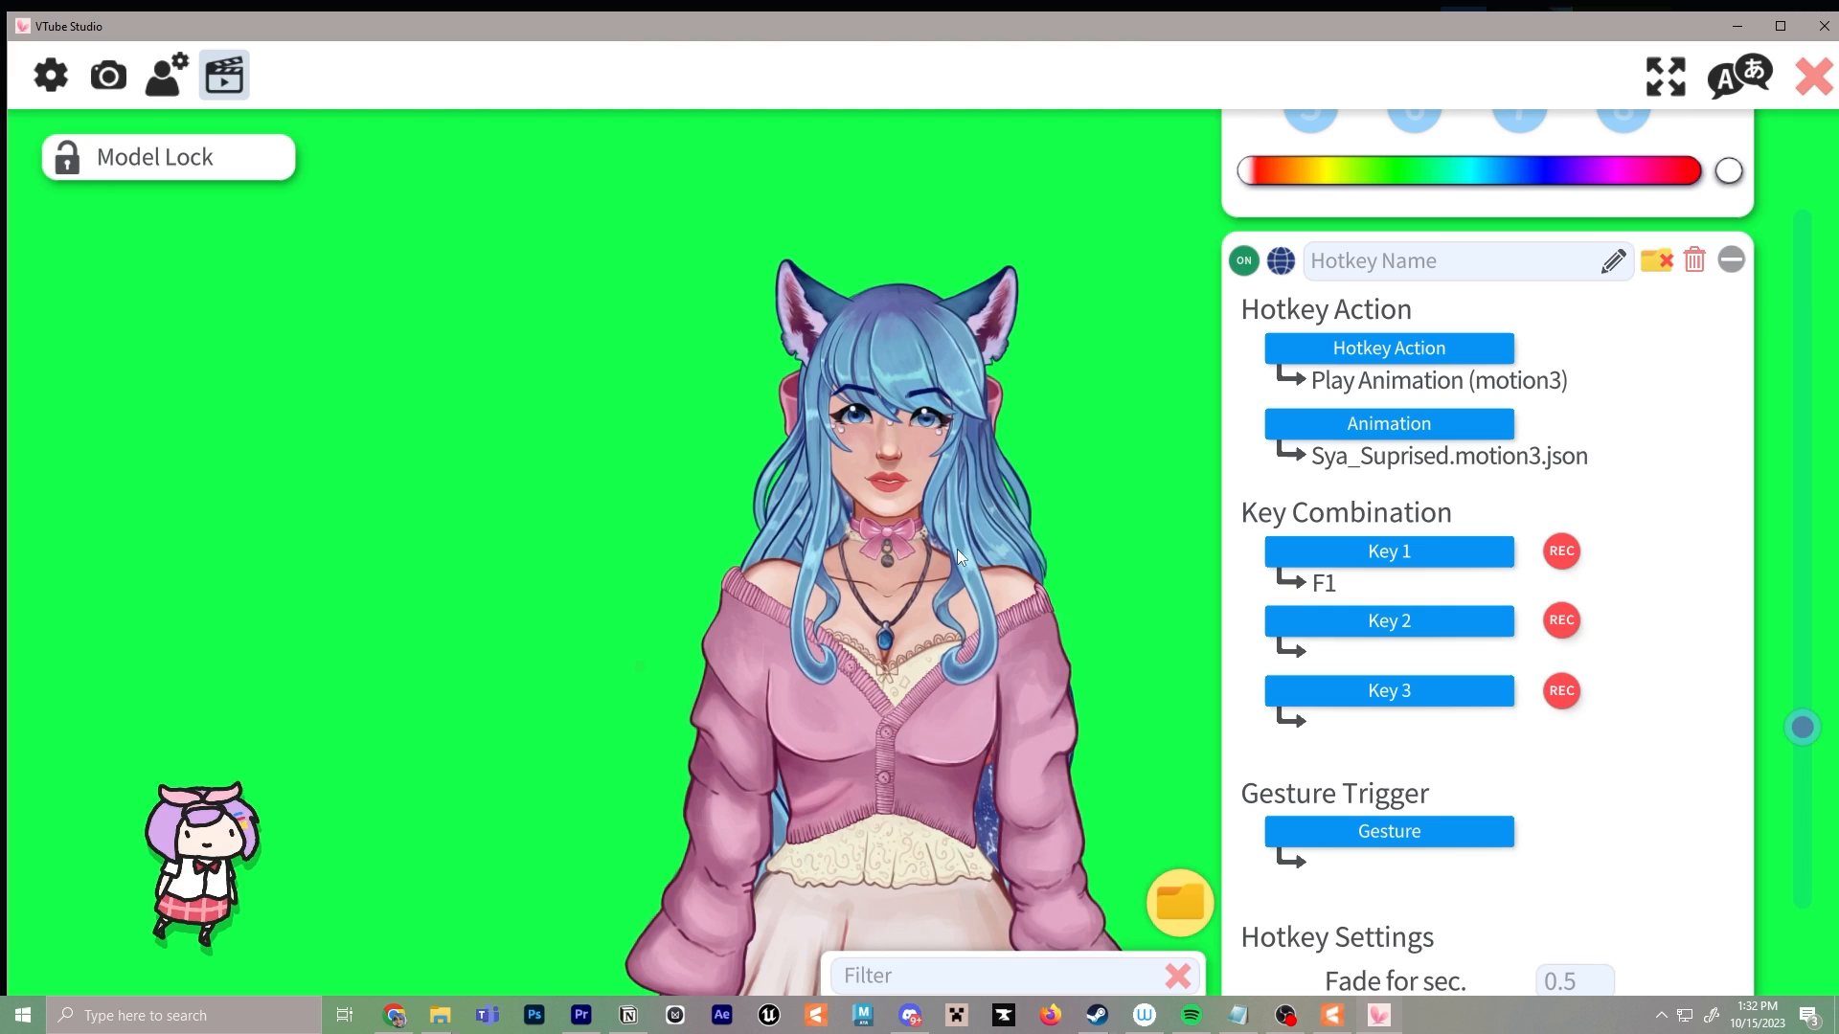